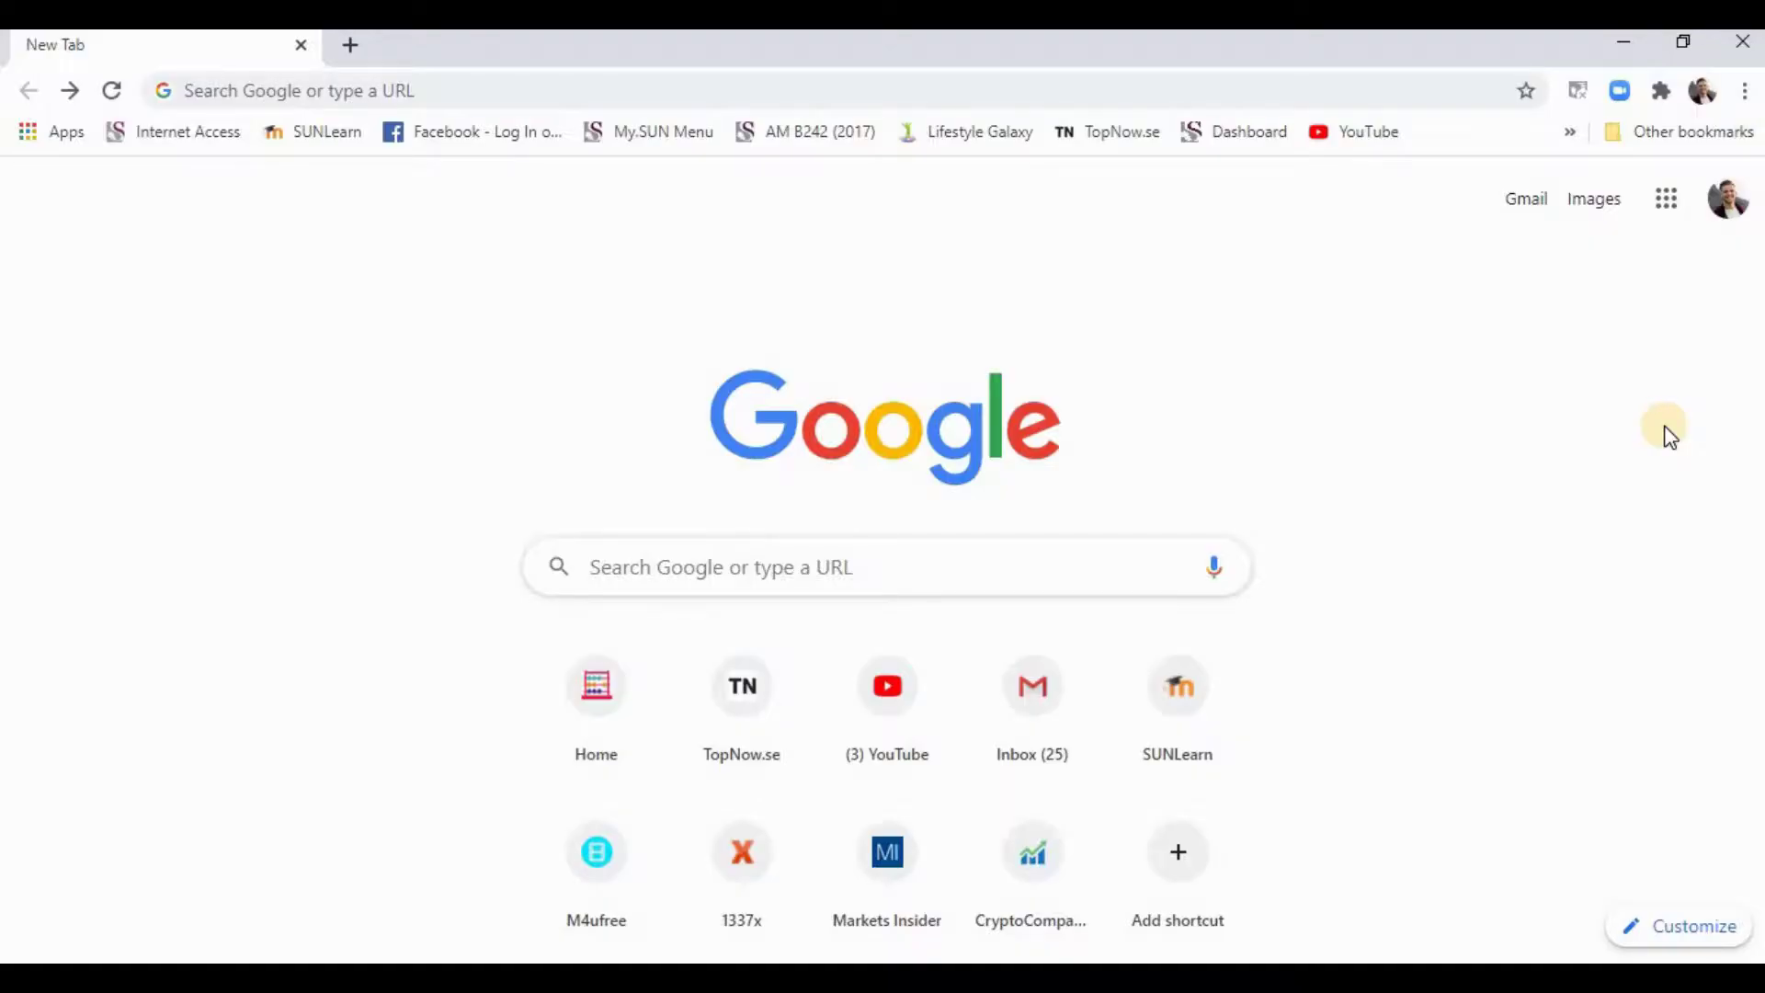
- Load easyequities.co.za in Chrome by entering 'easyeq' in the address bar
left_click(391, 79)
type("easyeq")
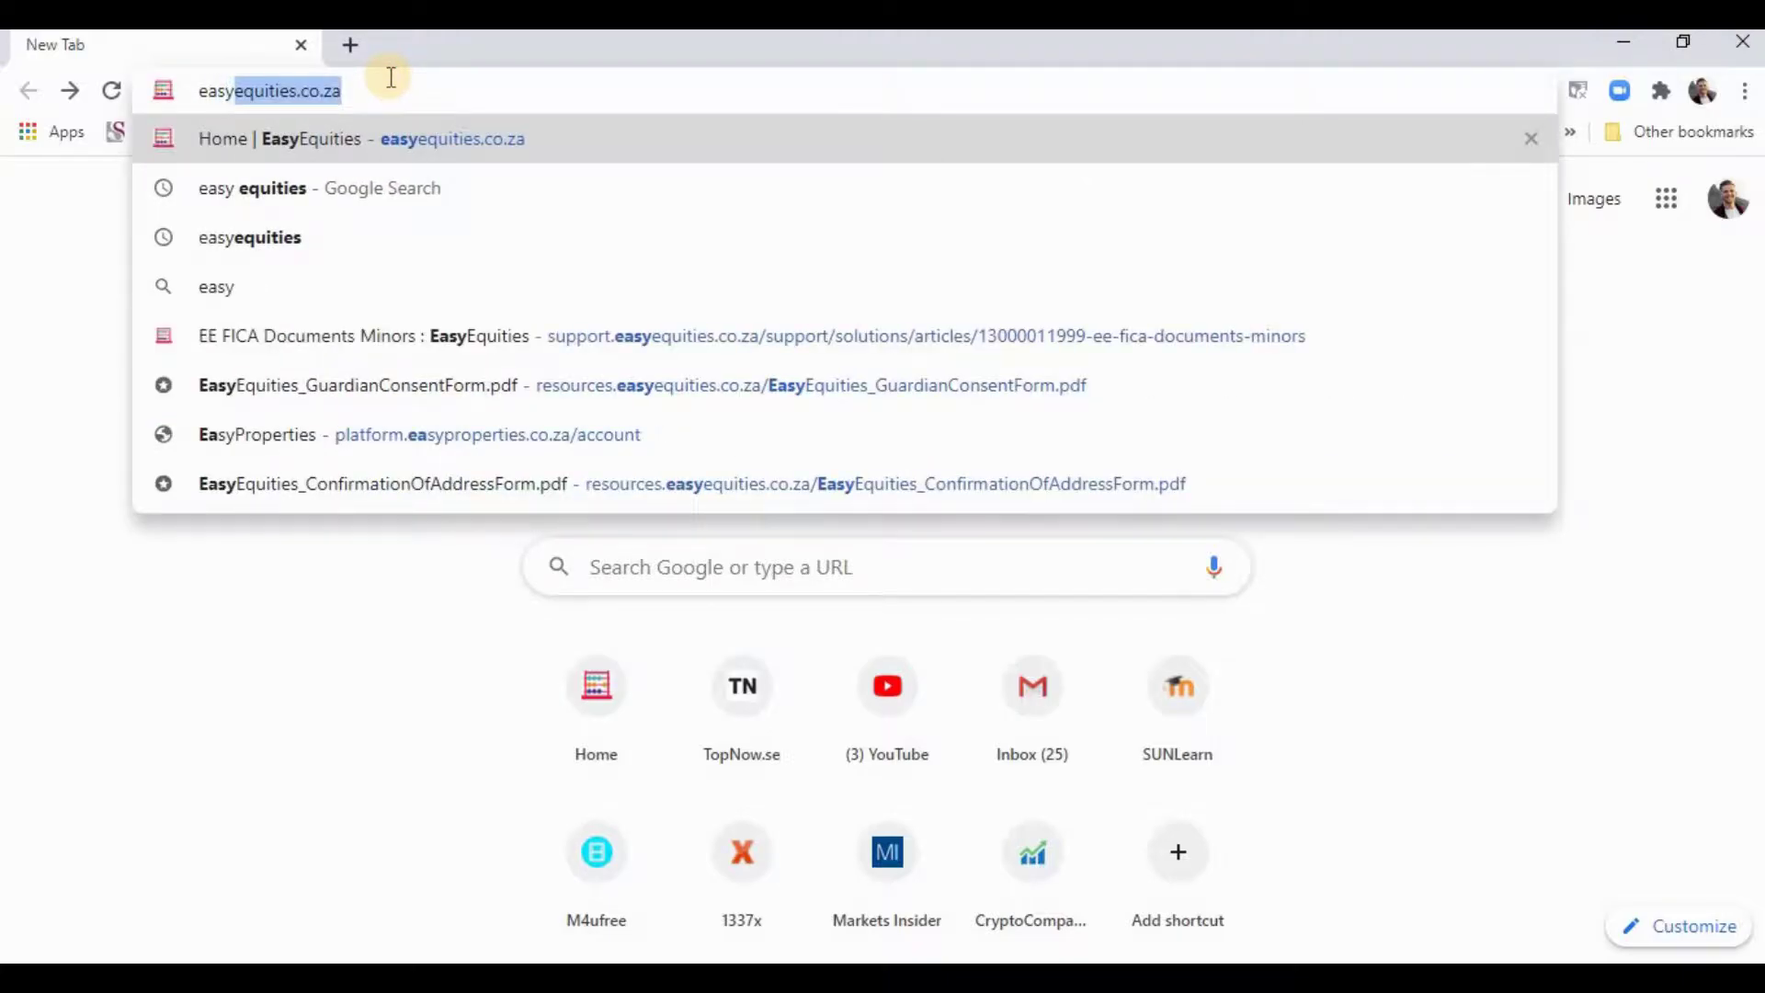
key("Return")
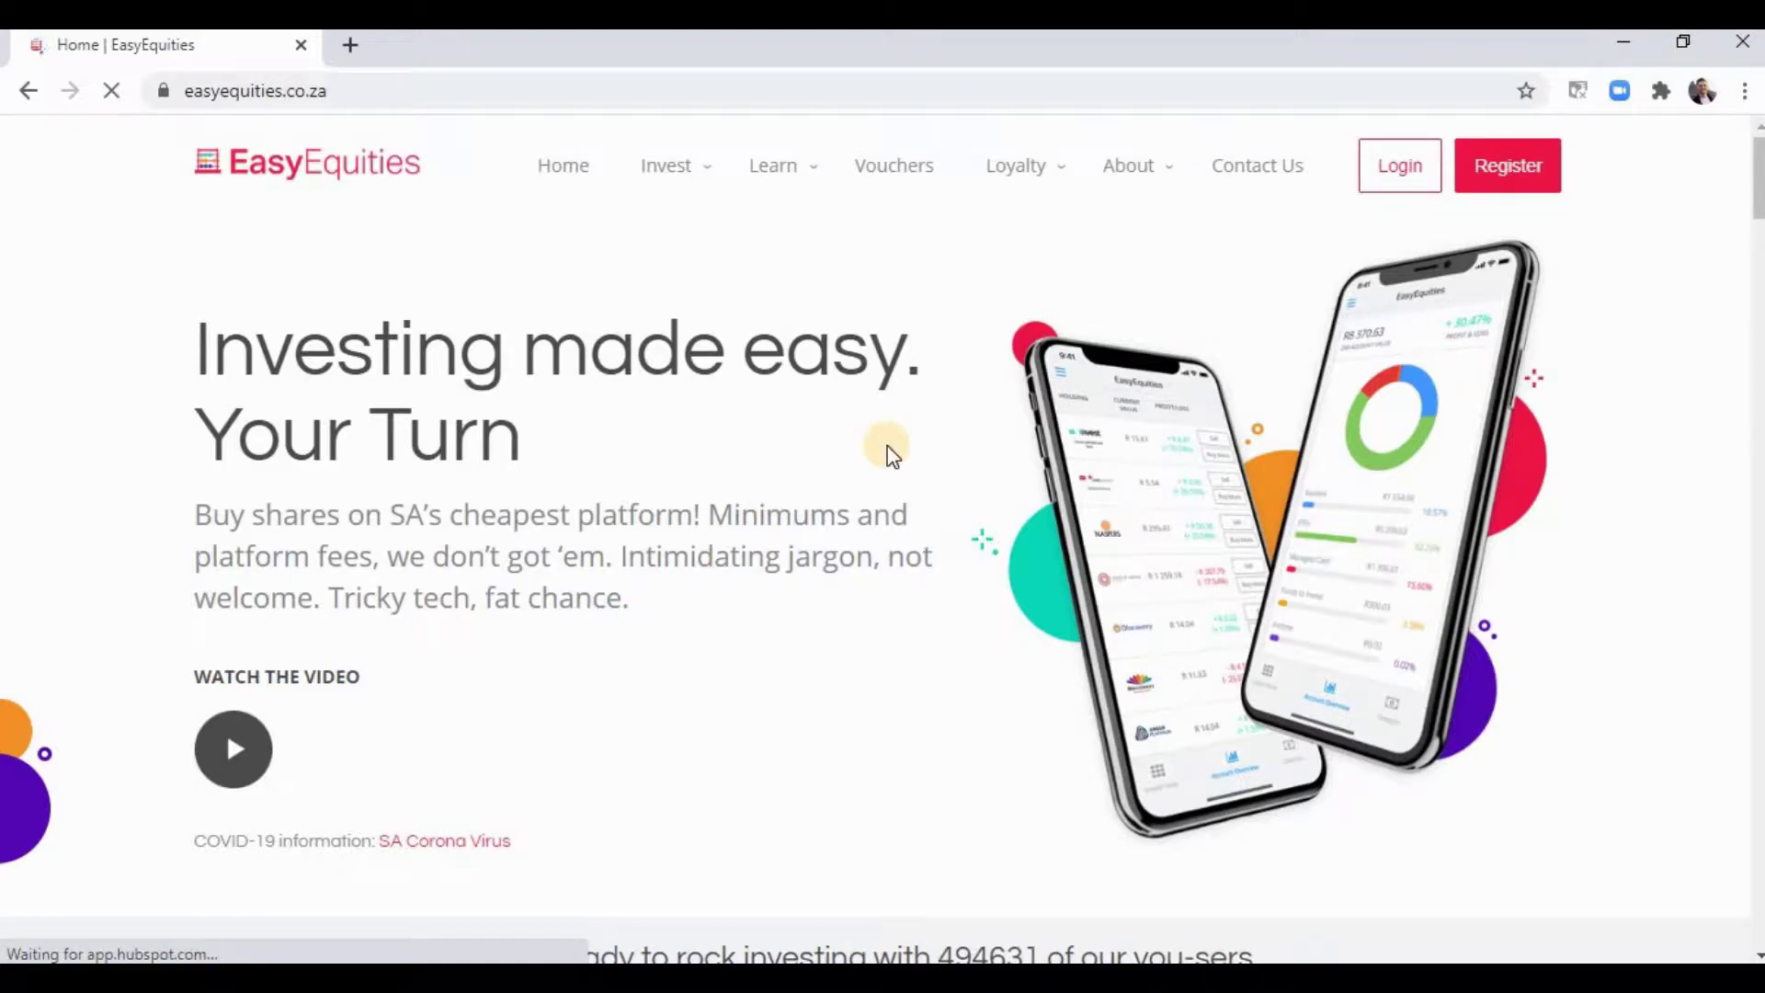
- Start registration and paste in the username and the e-mail address
left_click(1515, 175)
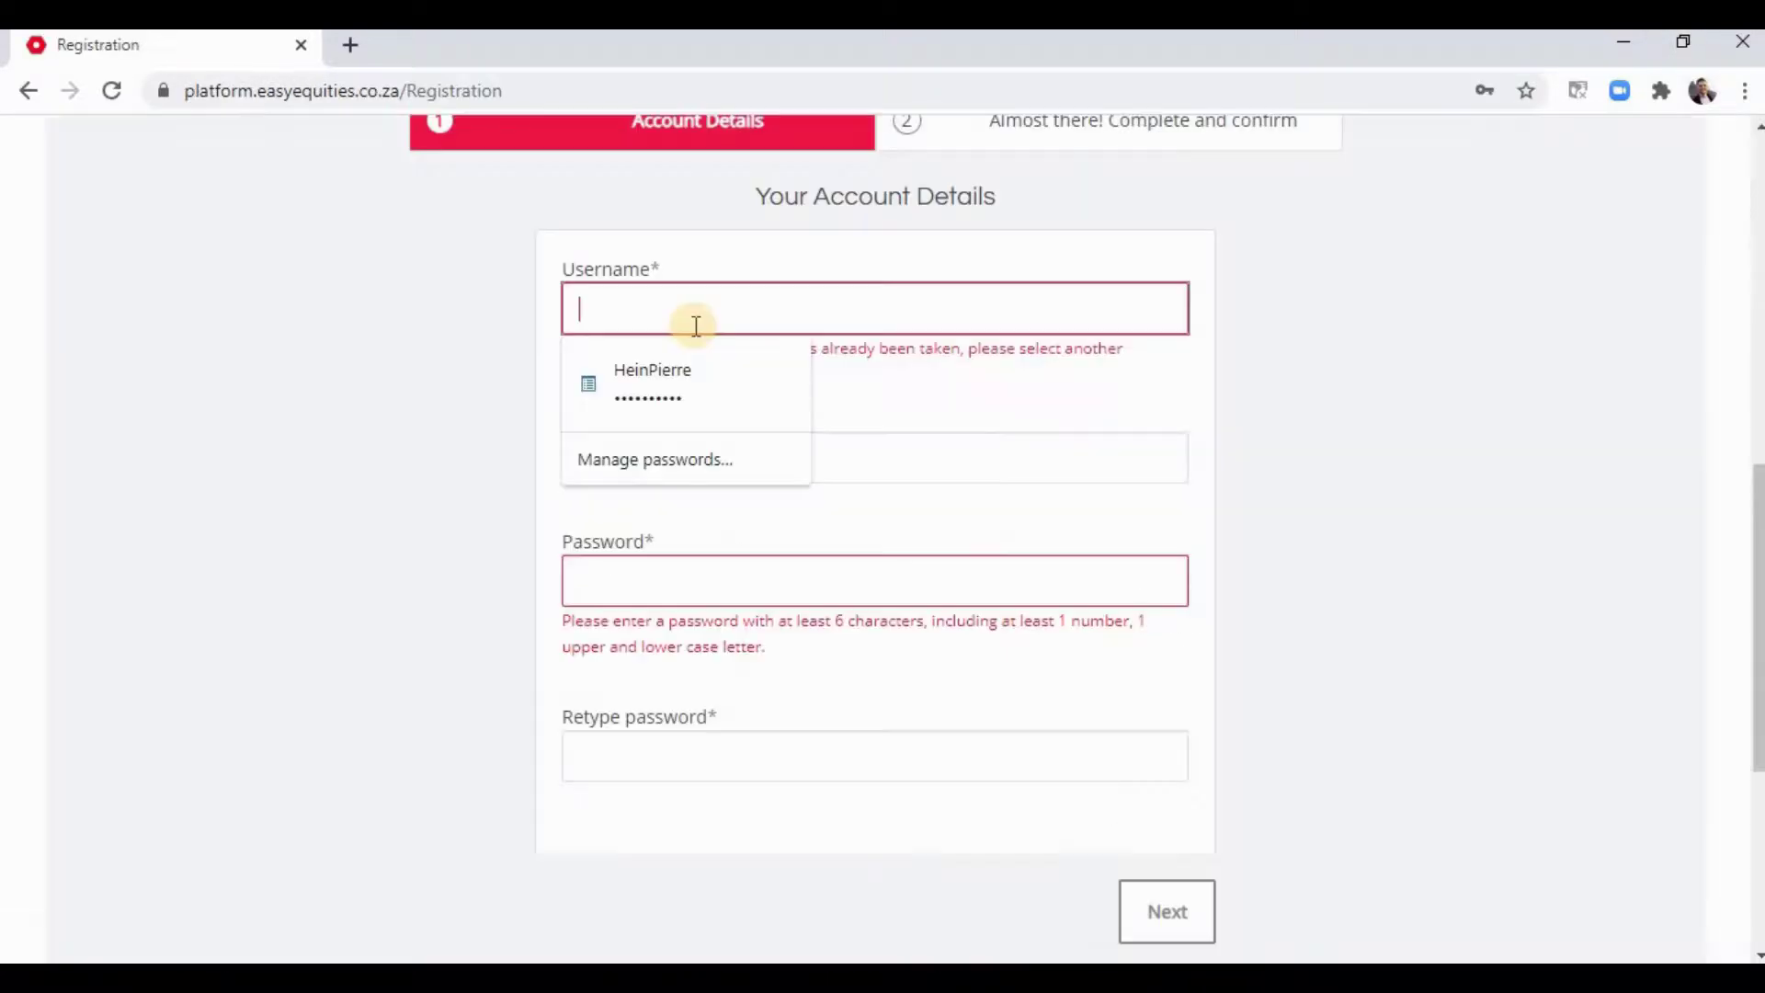
left_click(961, 473)
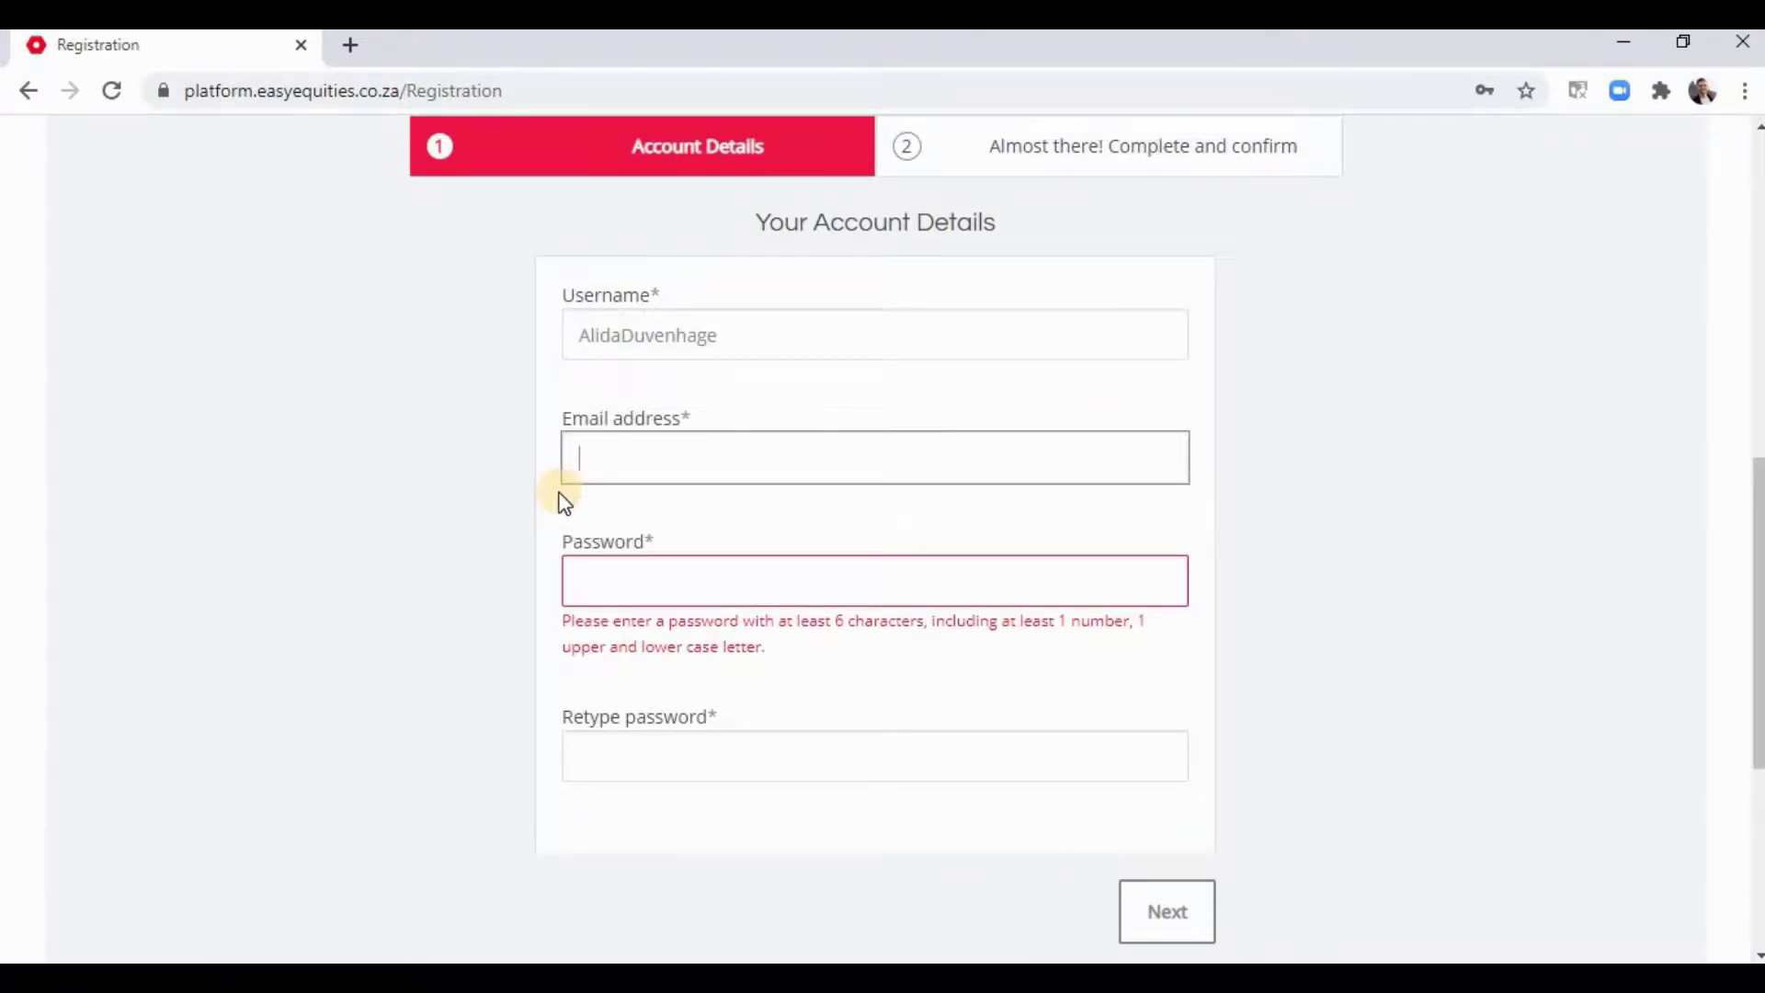
key("ctrl+v")
- Fill both password fields with Chrome's suggested strong password and continue to step 2
left_click(642, 580)
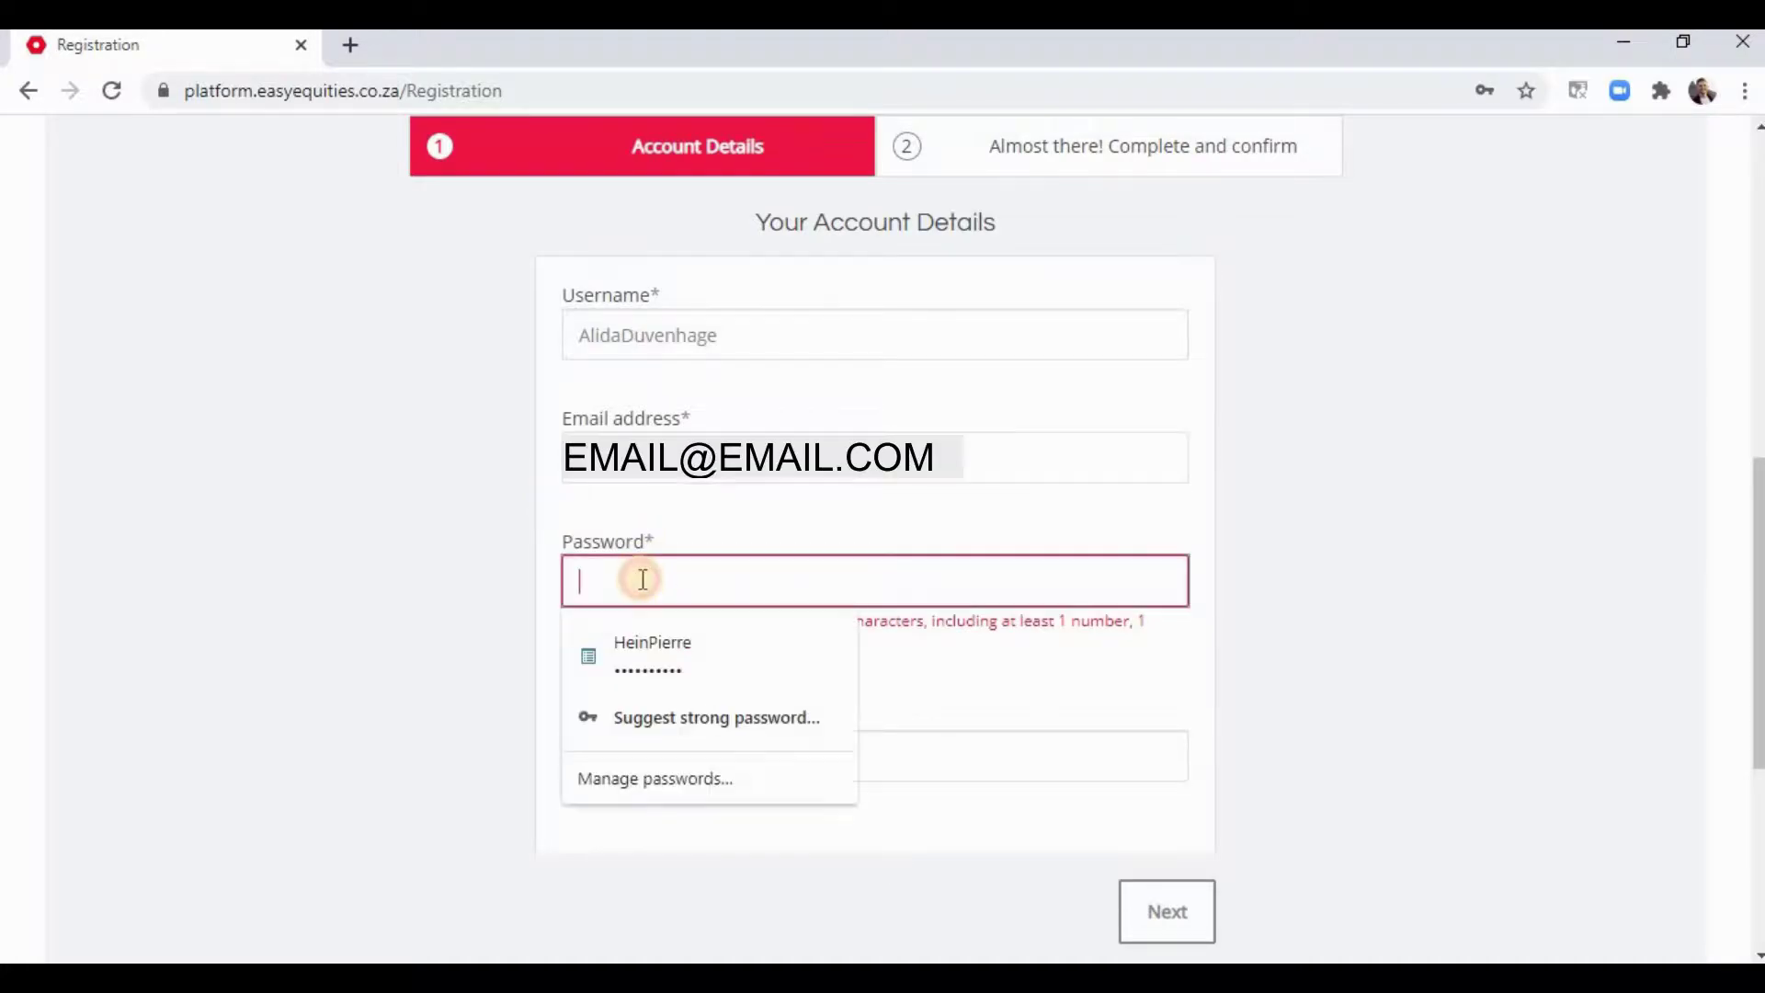
left_click(634, 718)
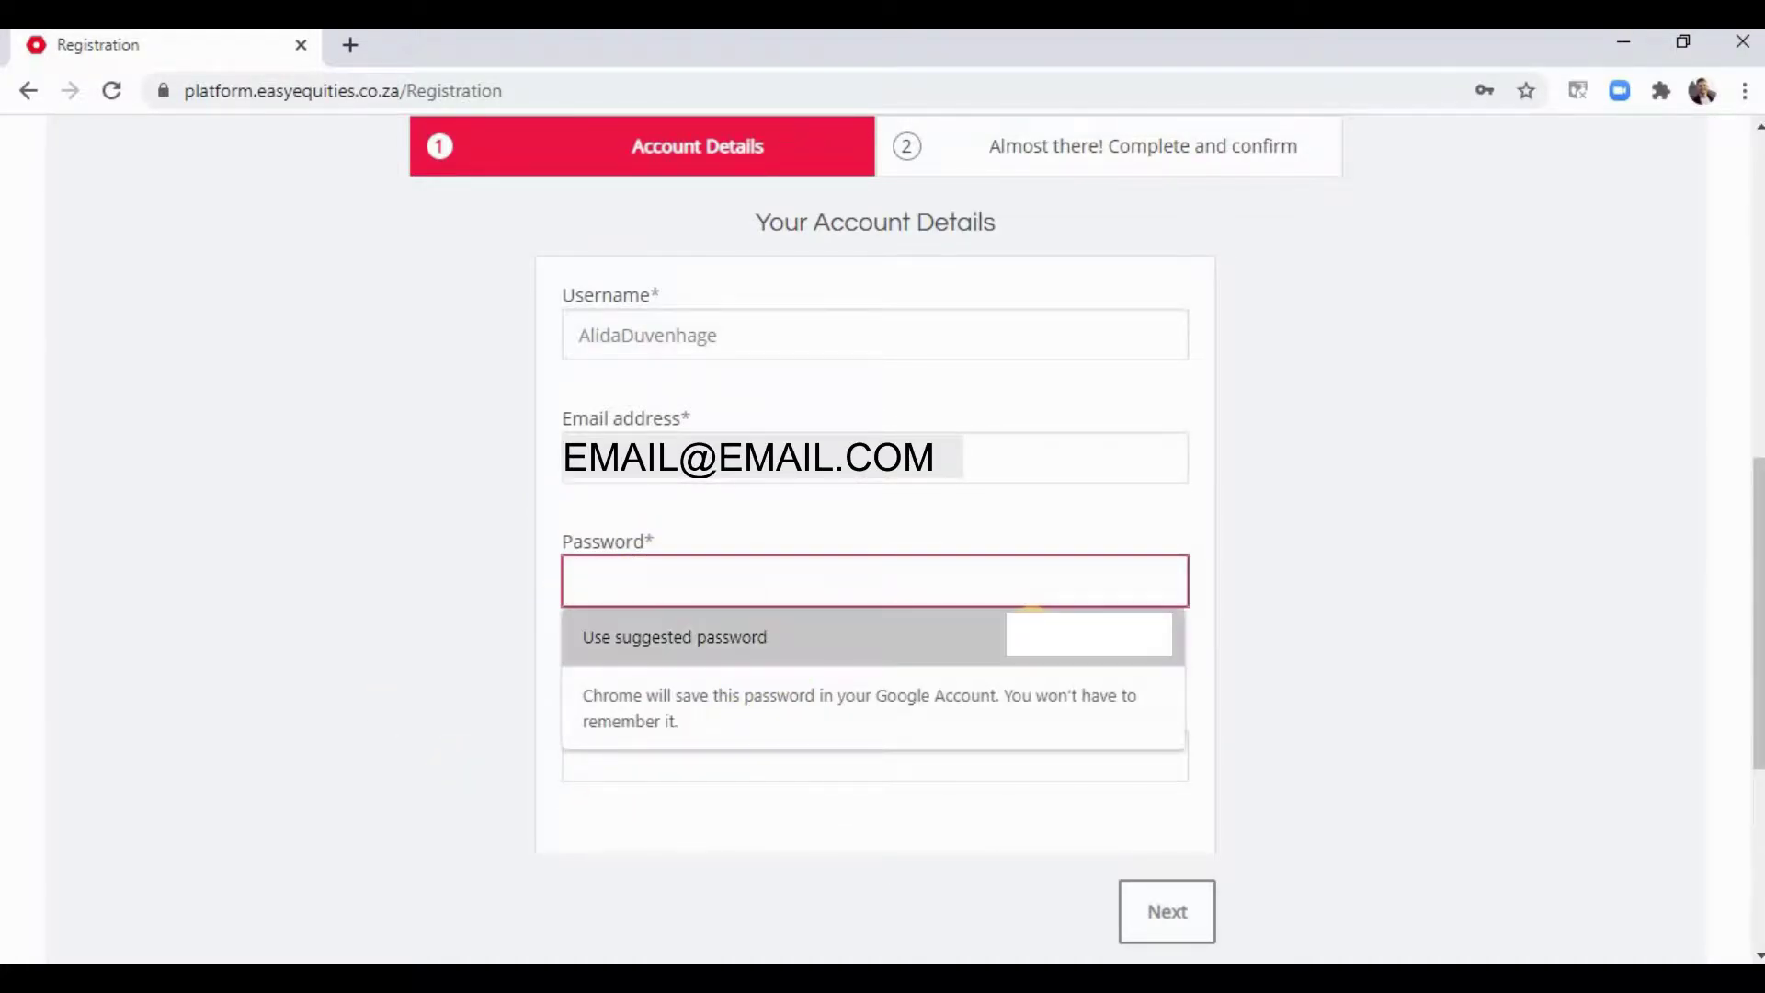
left_click(1029, 634)
scroll(611, 651, "down", 5)
scroll(754, 501, "up", 7)
scroll(693, 610, "down", 4)
key("Return")
- Enter the user's first name and surname
scroll(362, 465, "up", 2)
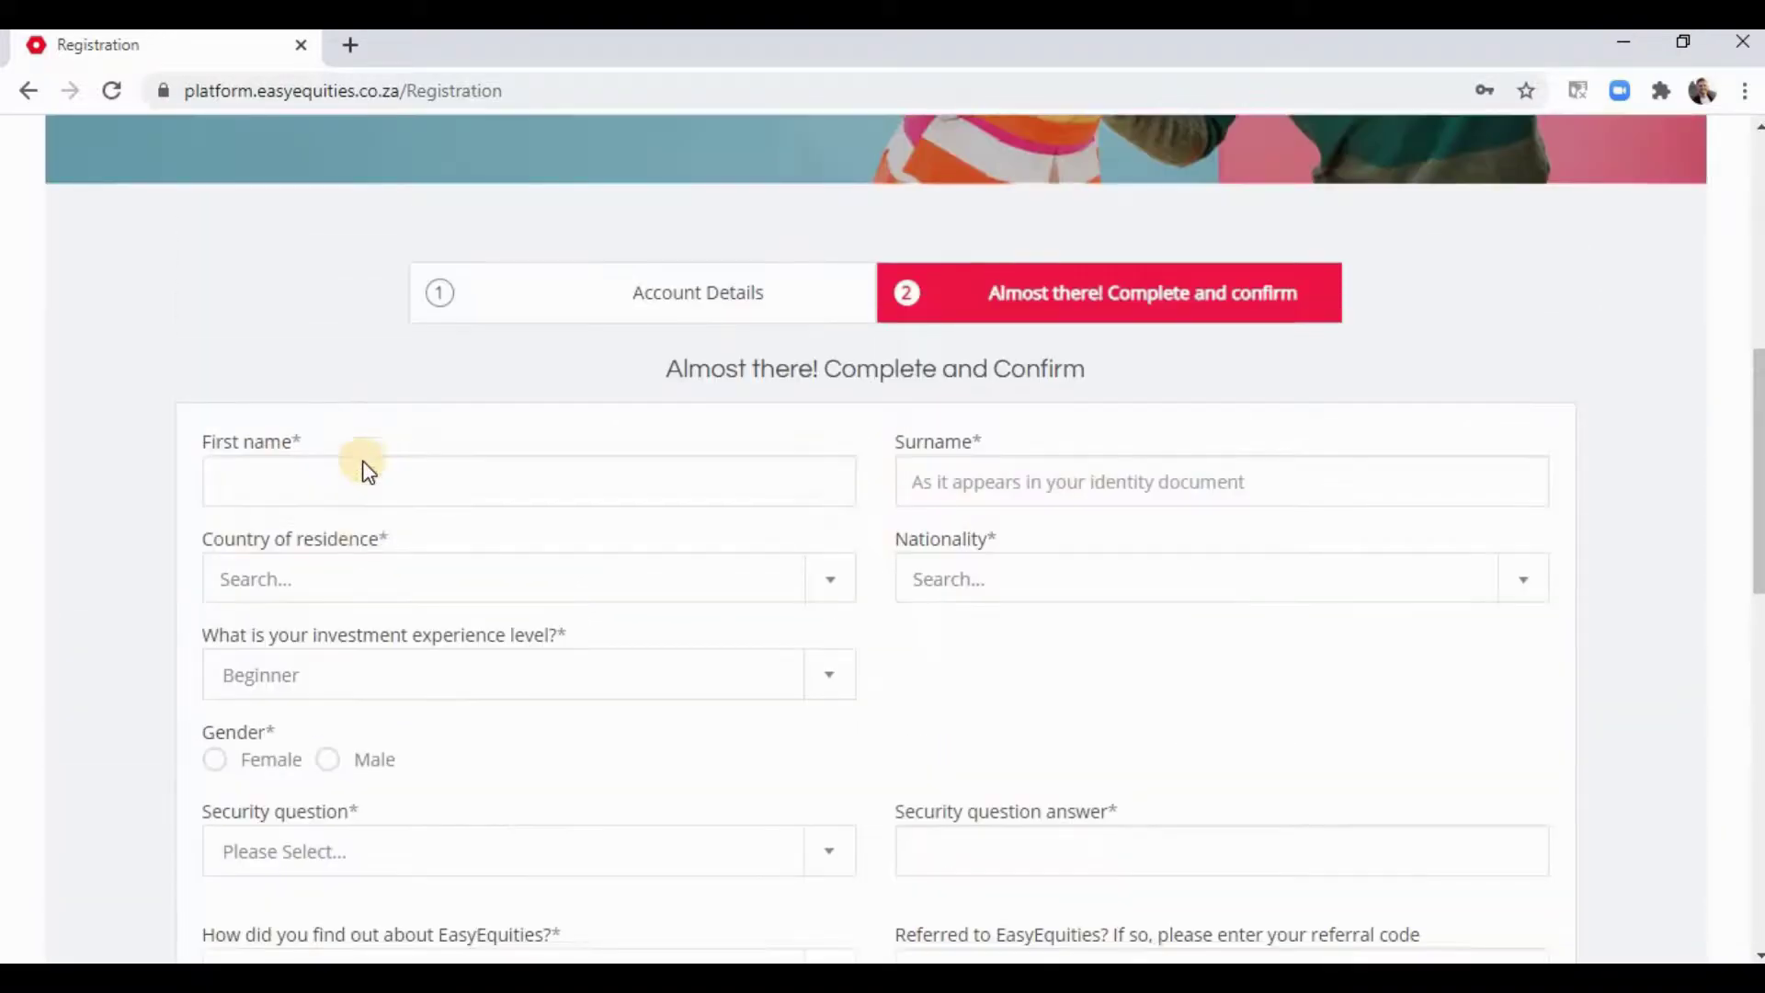
scroll(362, 465, "down", 2)
scroll(359, 423, "down", 1)
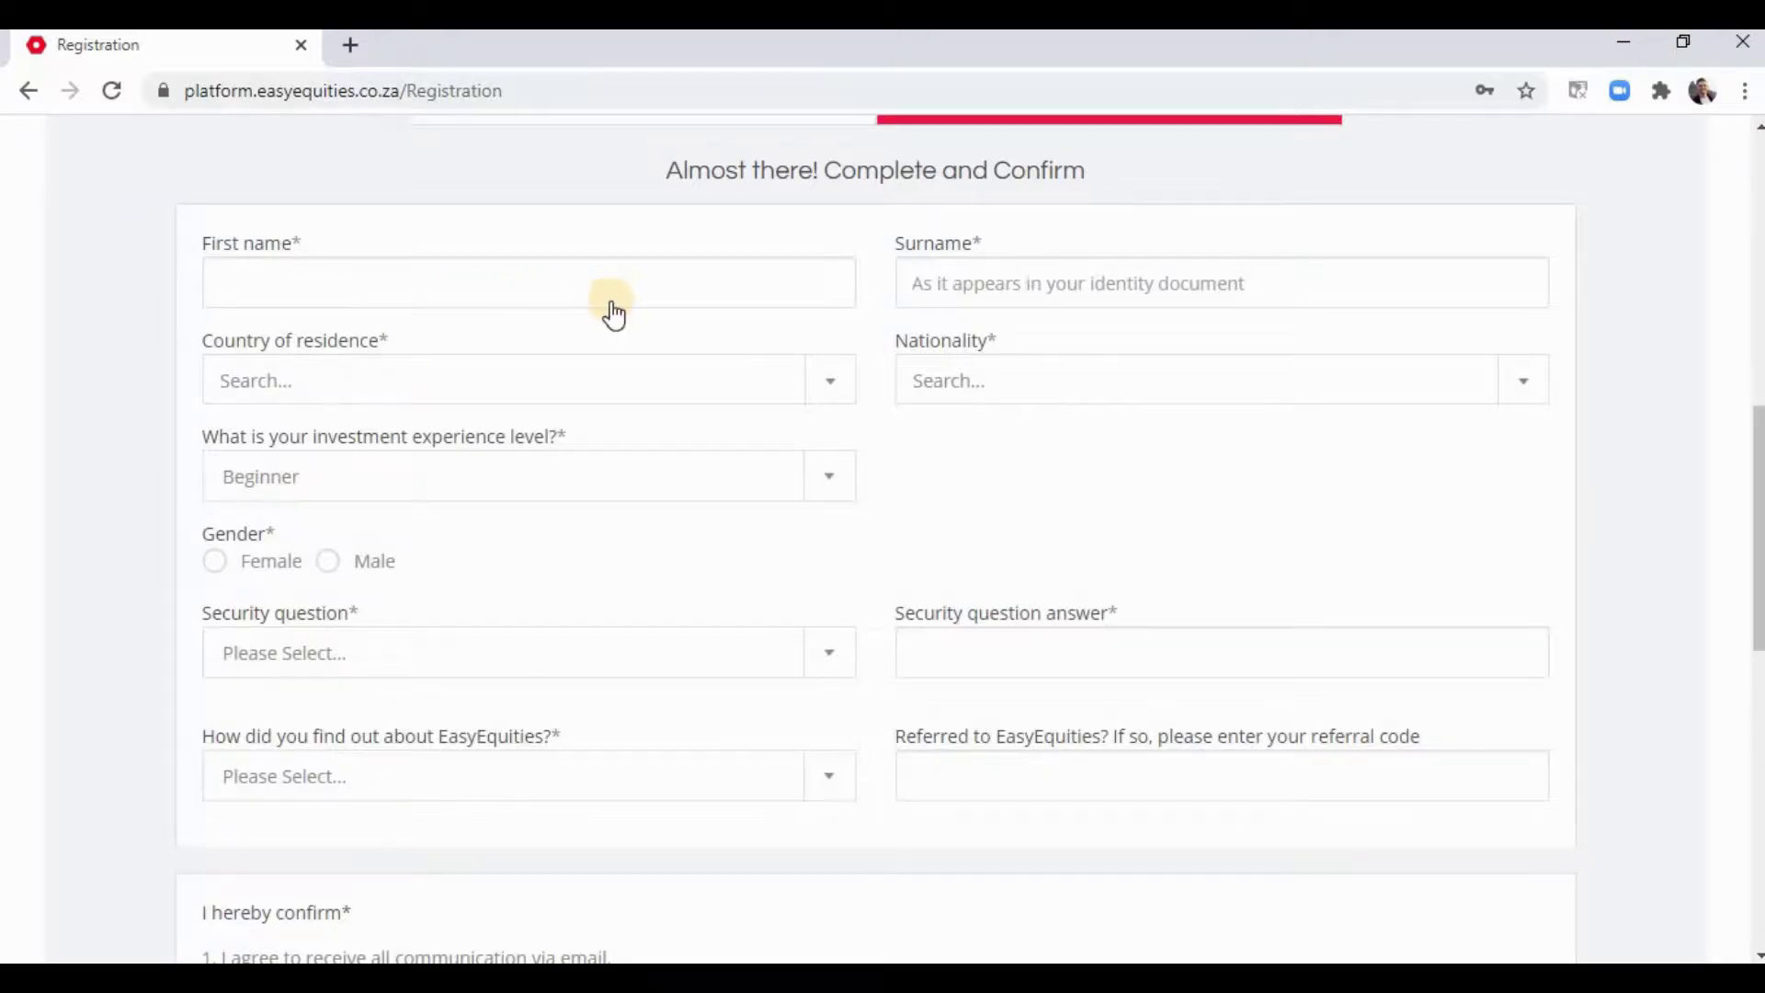
scroll(603, 394, "up", 3)
scroll(603, 393, "down", 3)
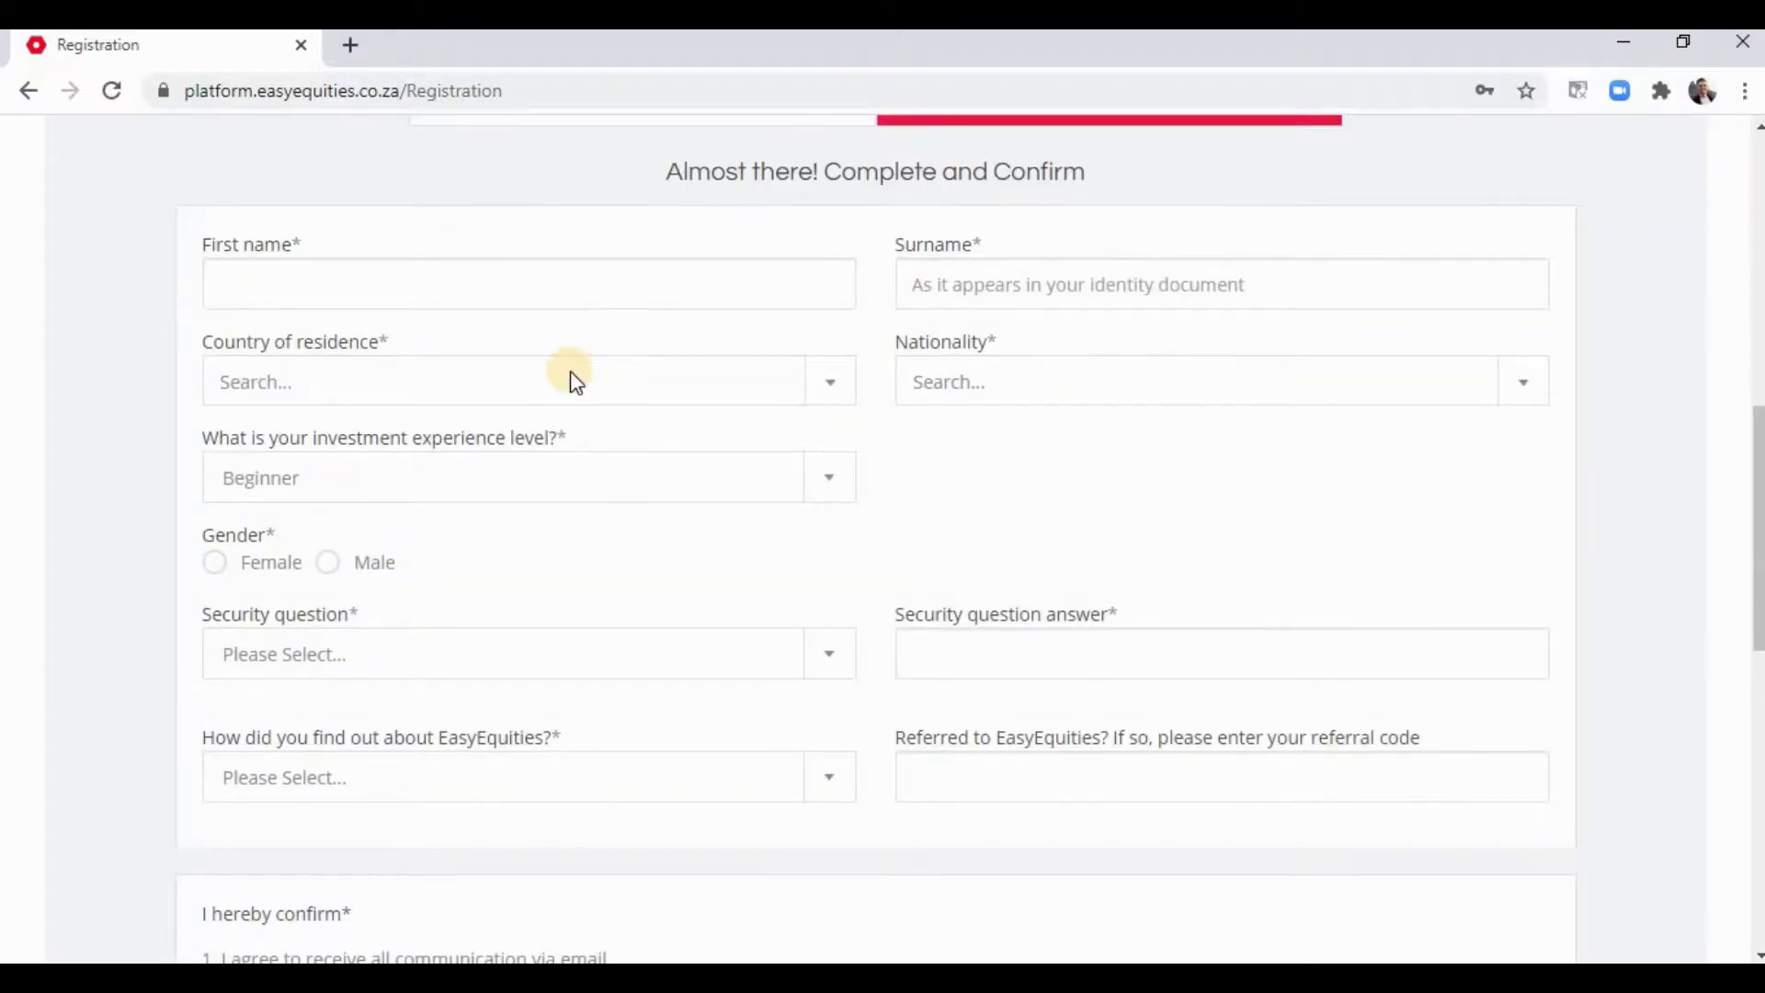
scroll(570, 377, "up", 2)
left_click(459, 416)
key("Tab")
- Set country of residence and nationality to South Africa and gender to Female
left_click(801, 513)
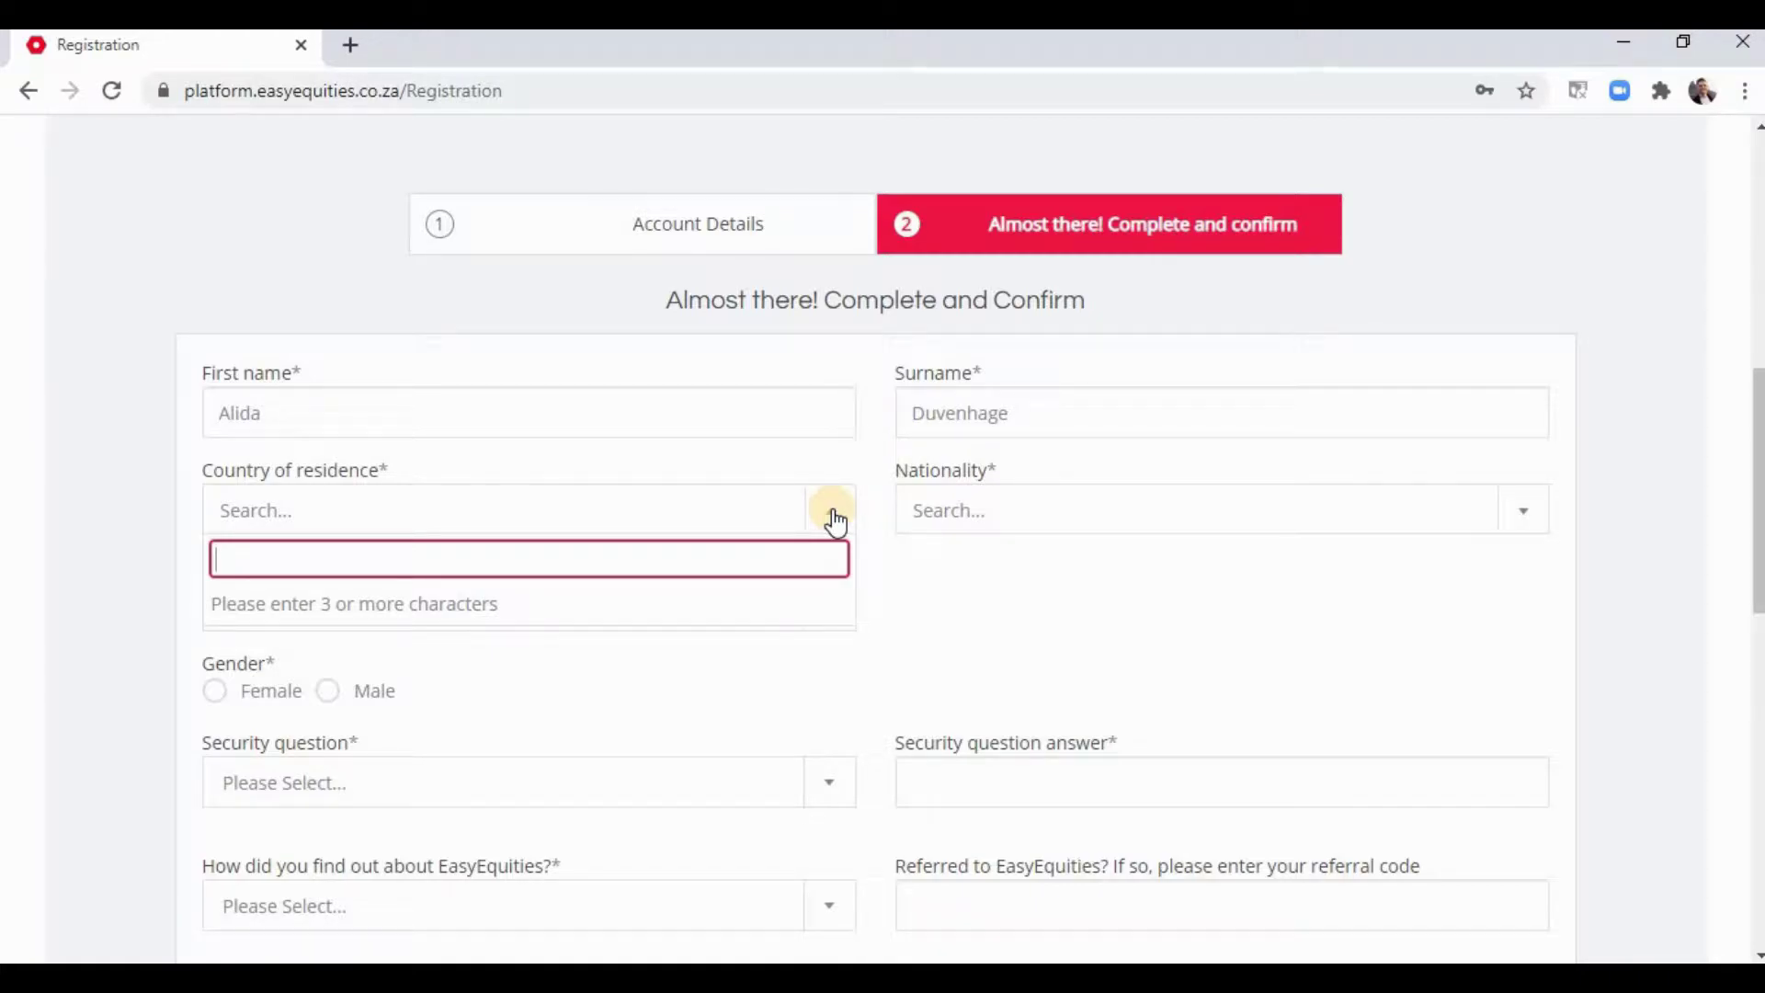
left_click(833, 515)
left_click(1066, 517)
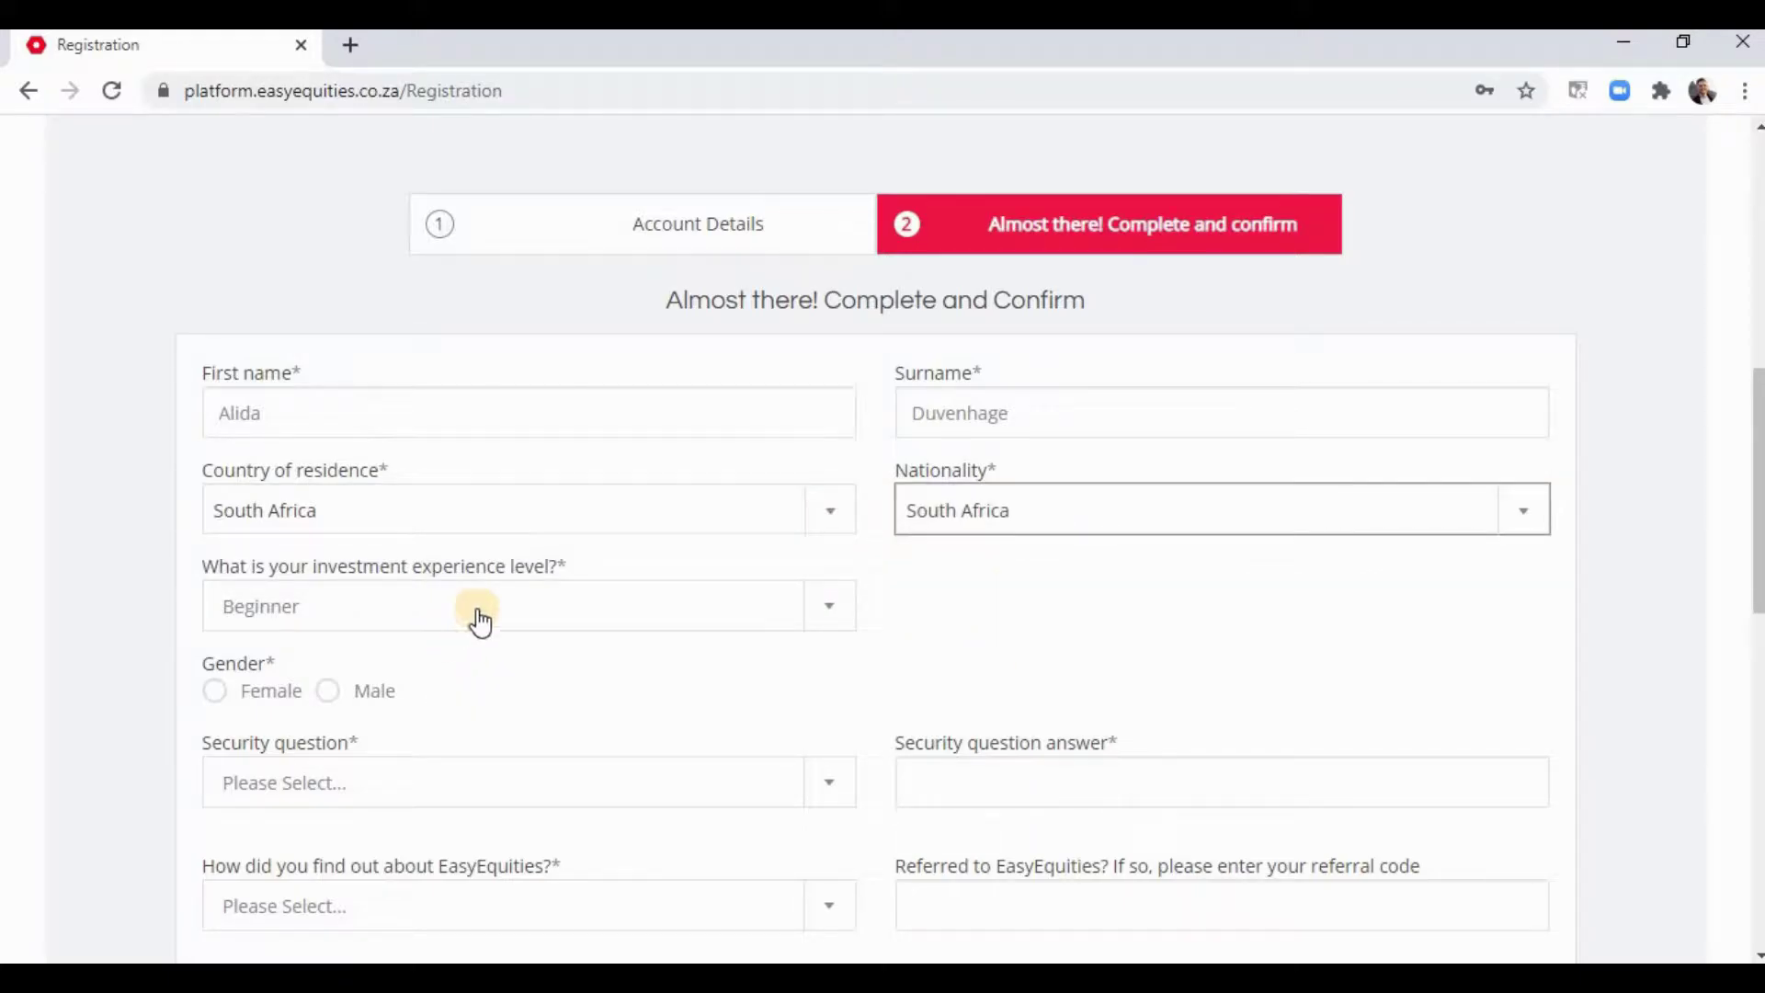
scroll(529, 605, "down", 3)
left_click(327, 434)
left_click(217, 430)
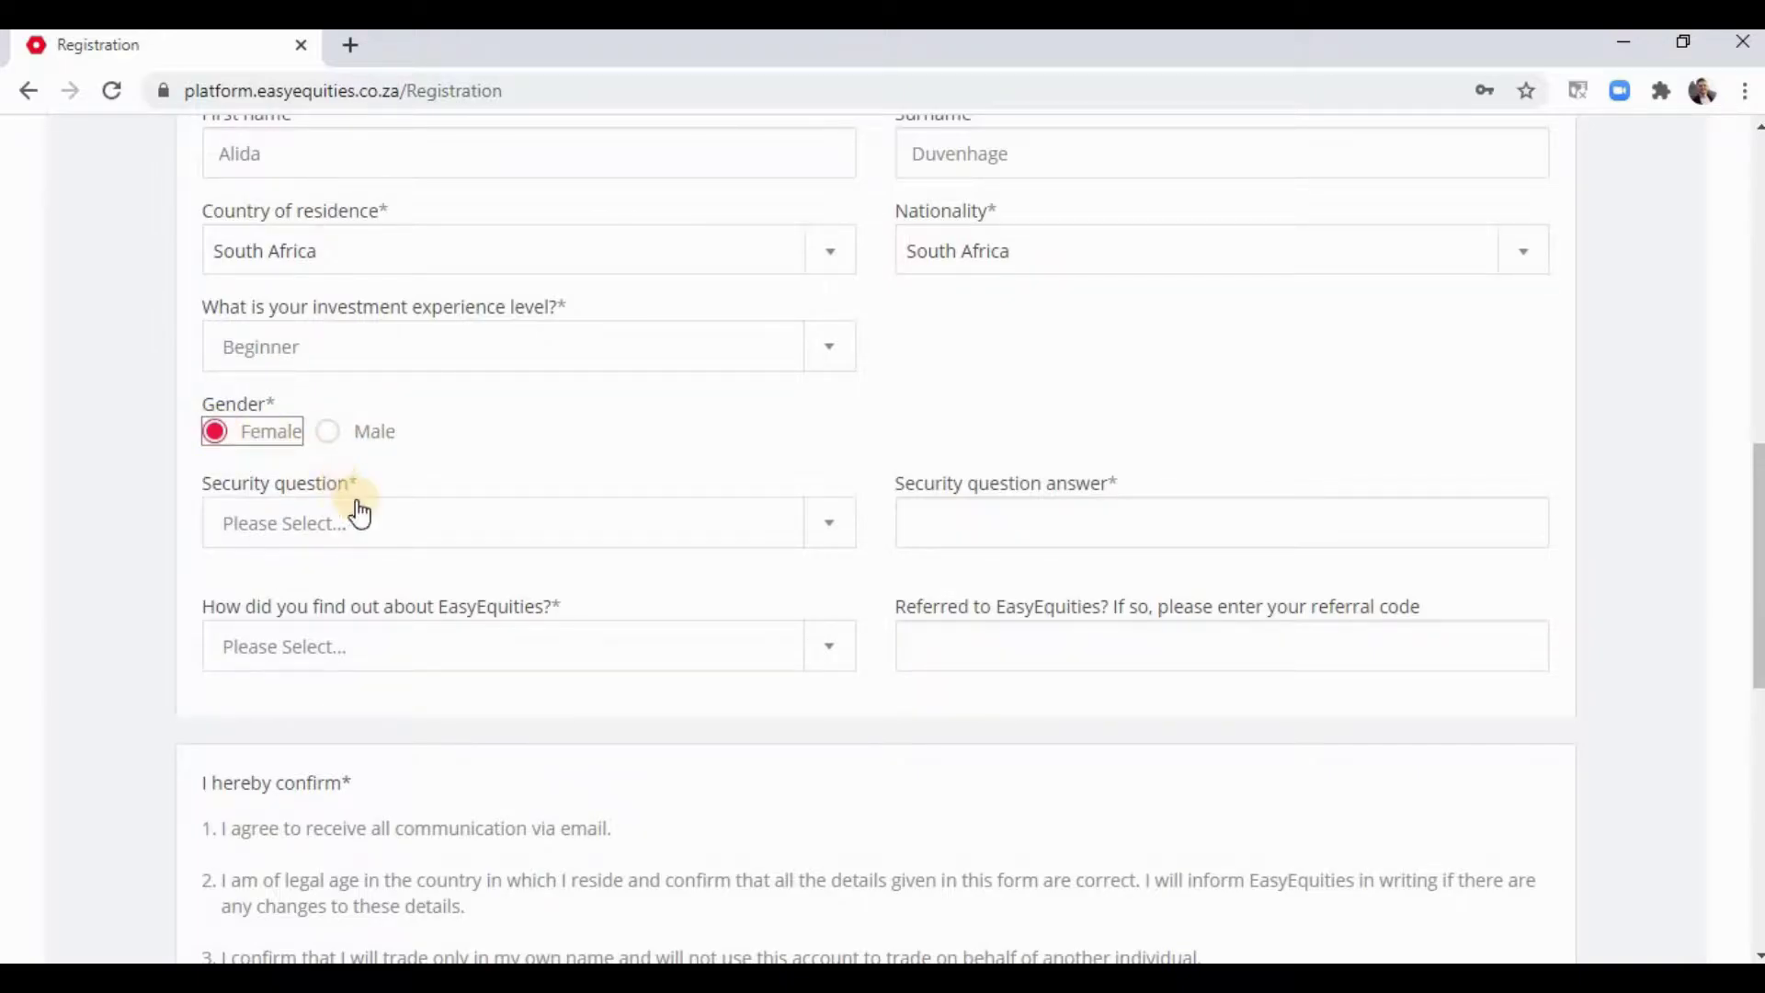
- Choose the pet name security question, 'From a friend', and enter the referral code
left_click(401, 541)
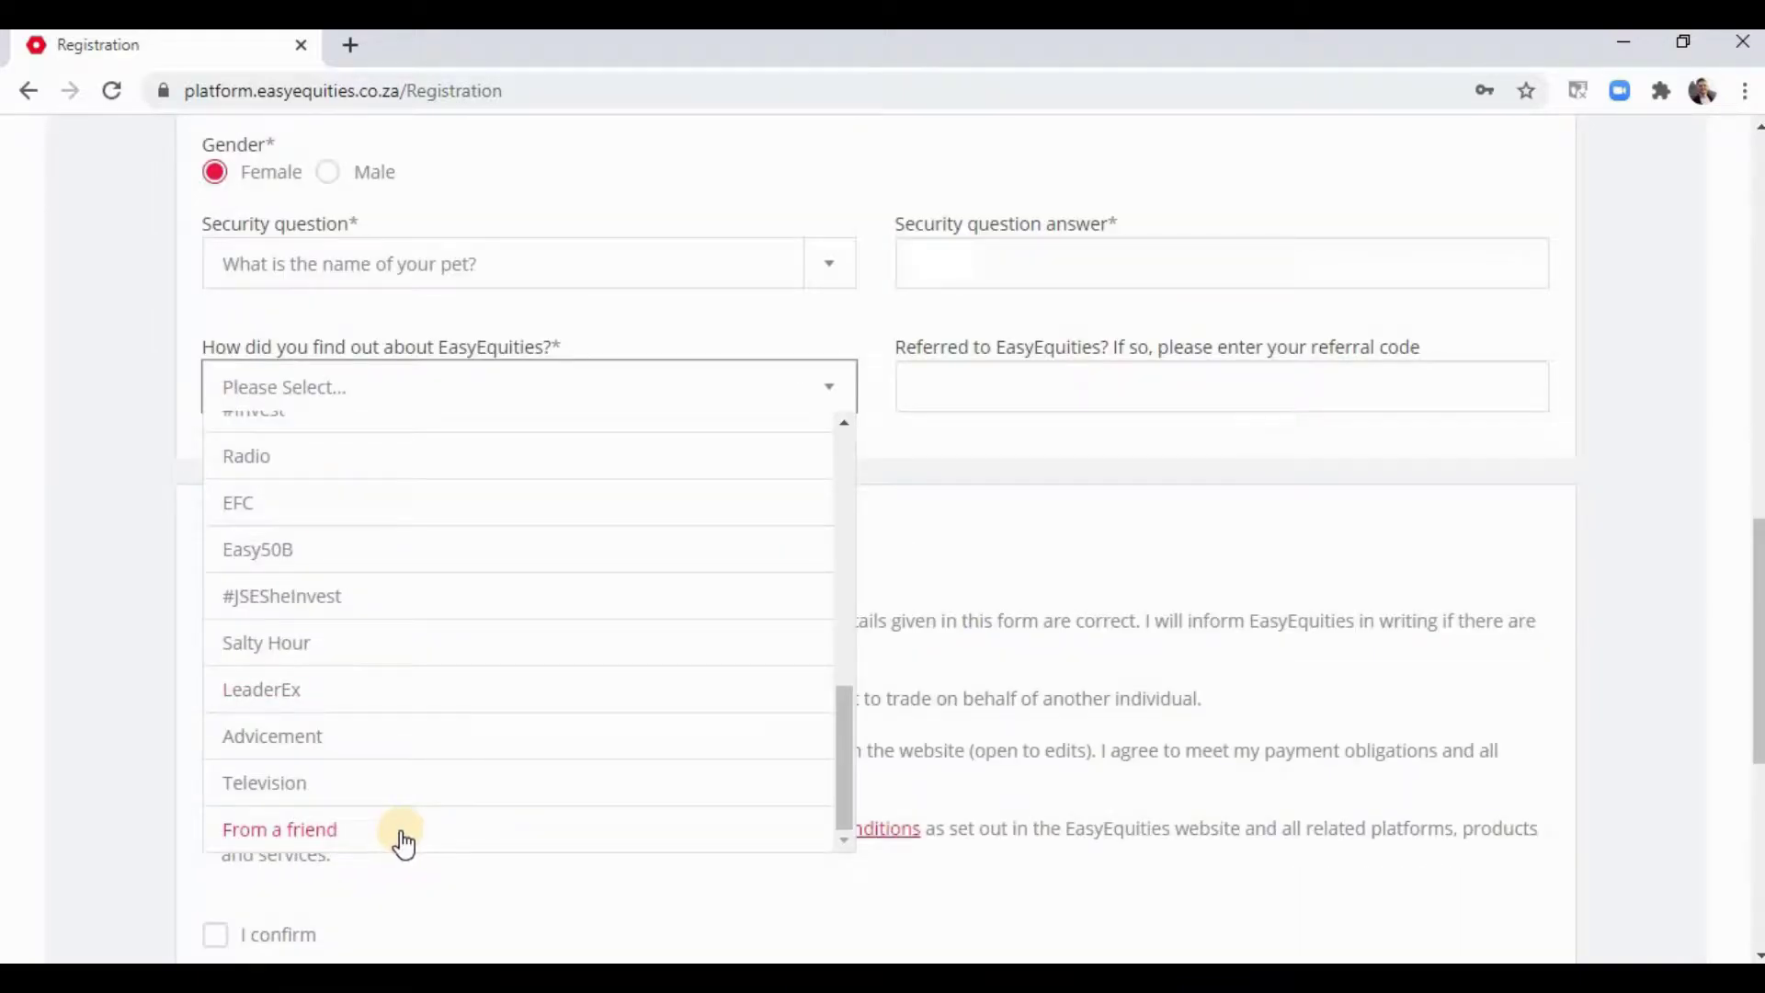
left_click(457, 825)
scroll(129, 625, "up", 3)
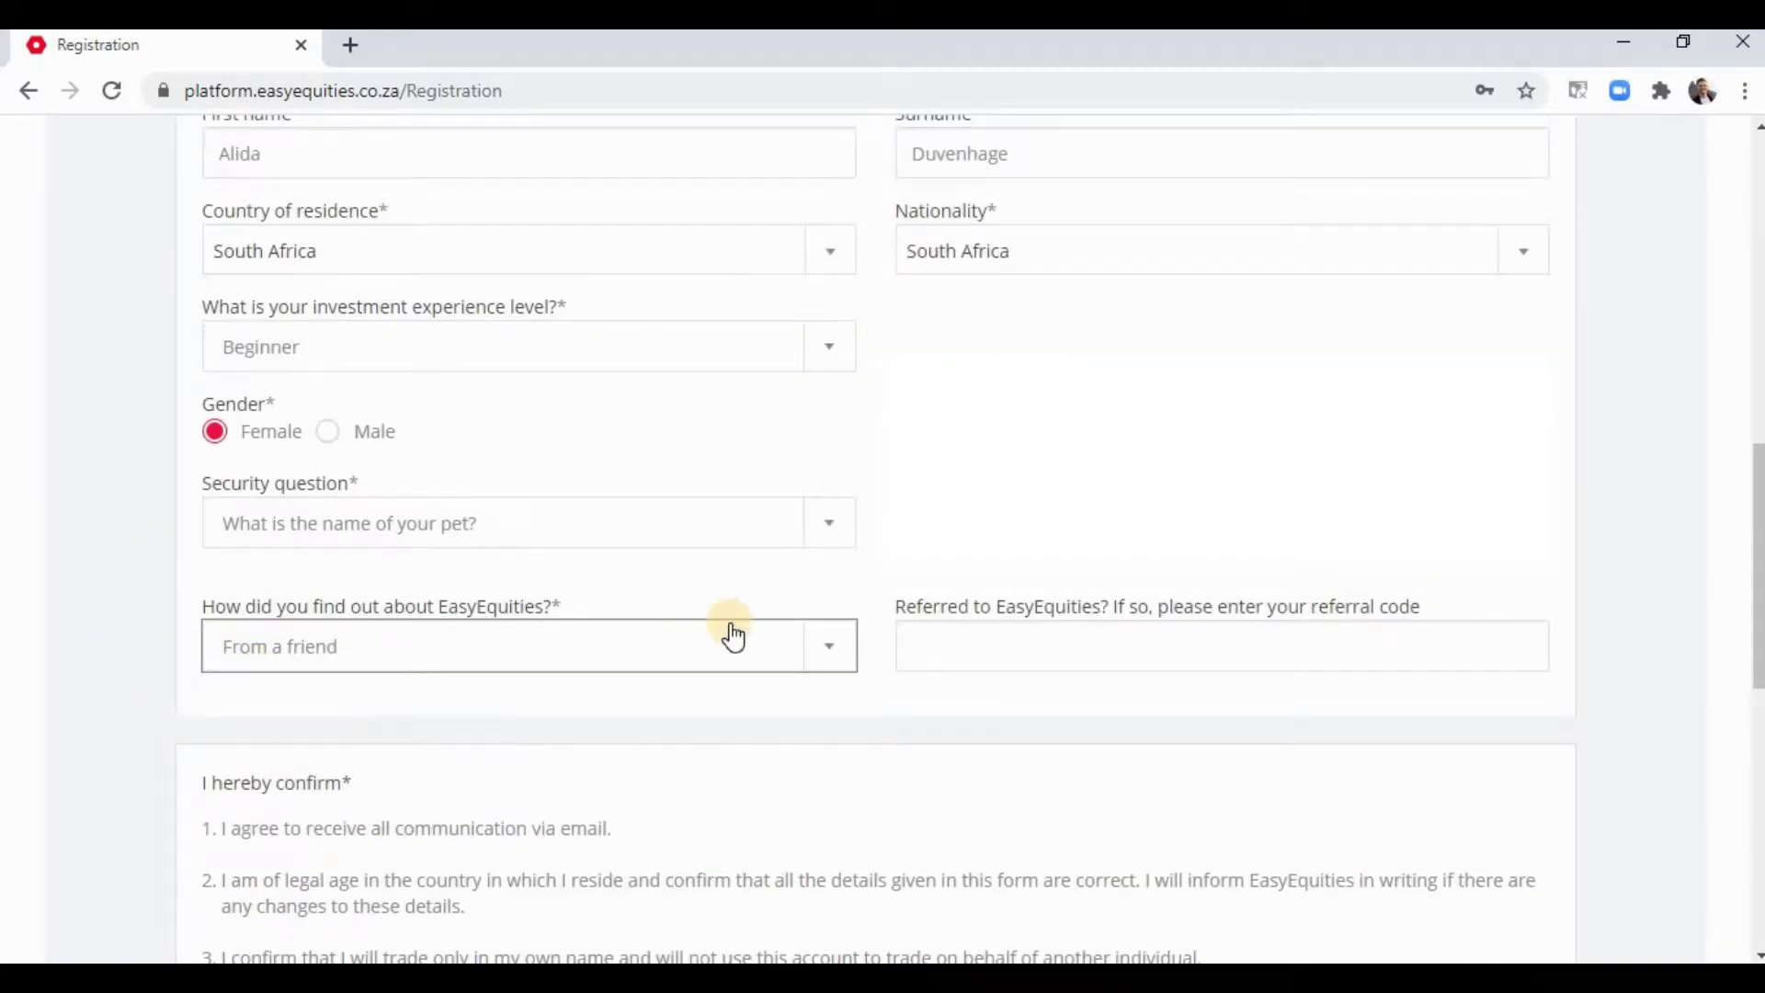
left_click(990, 643)
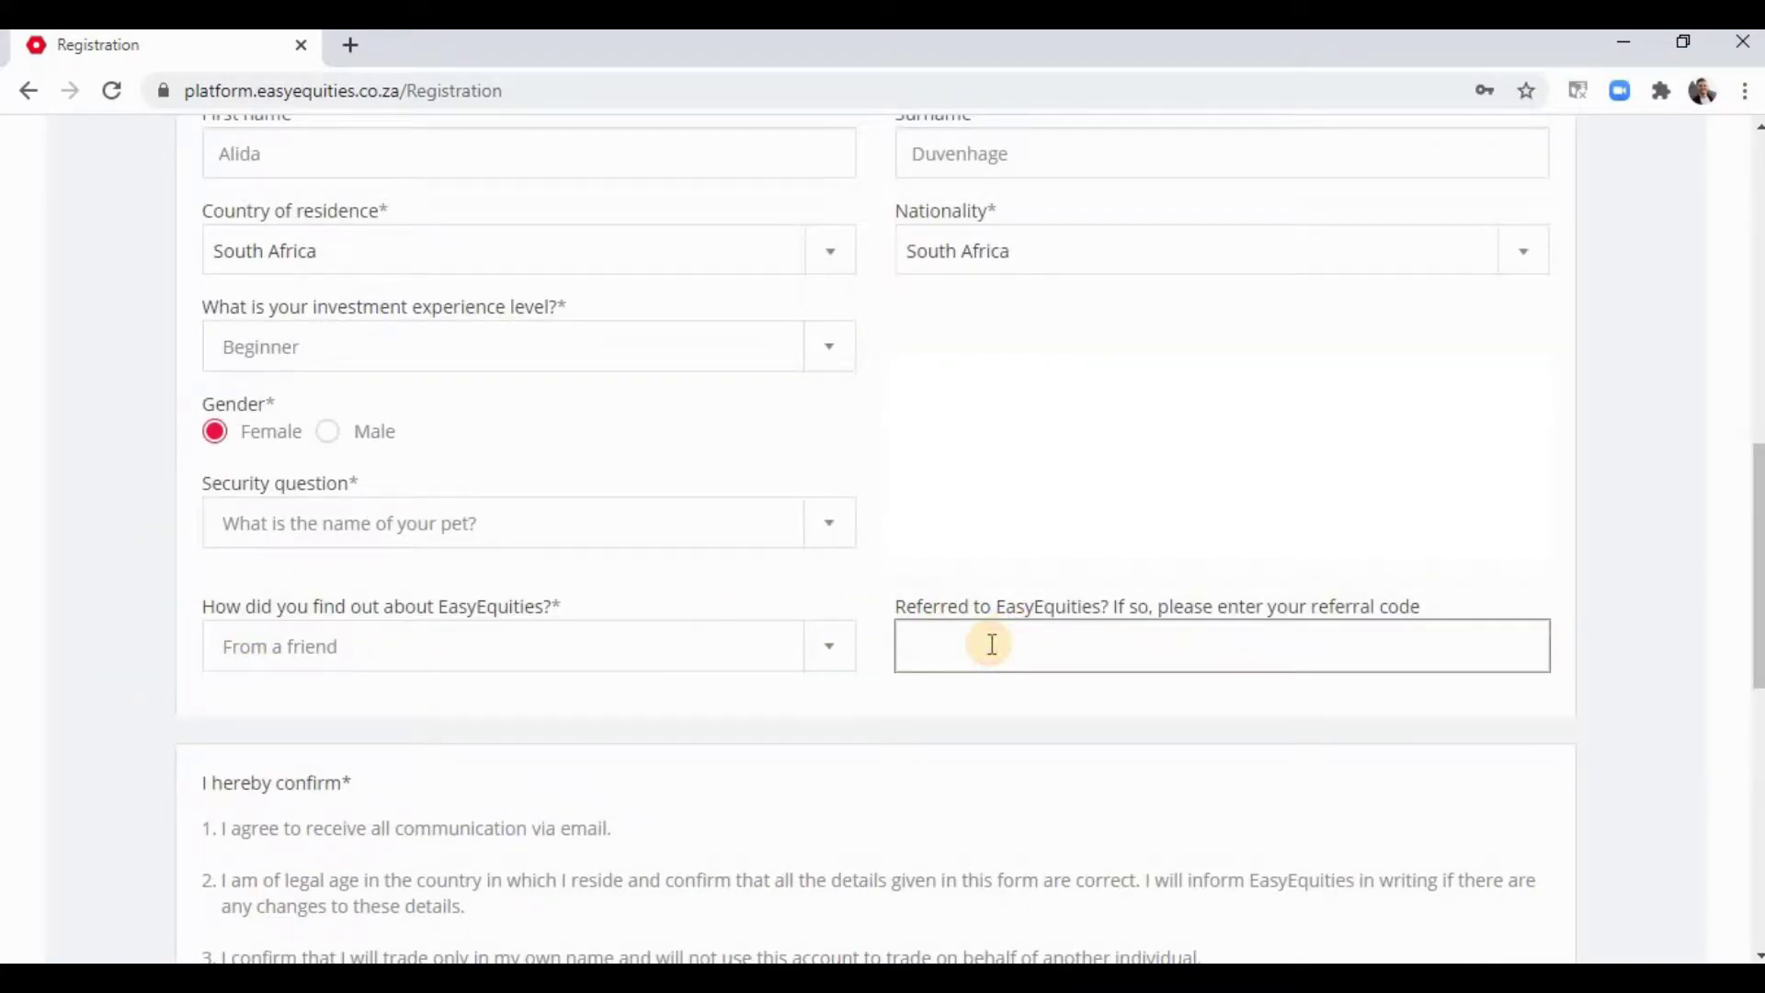
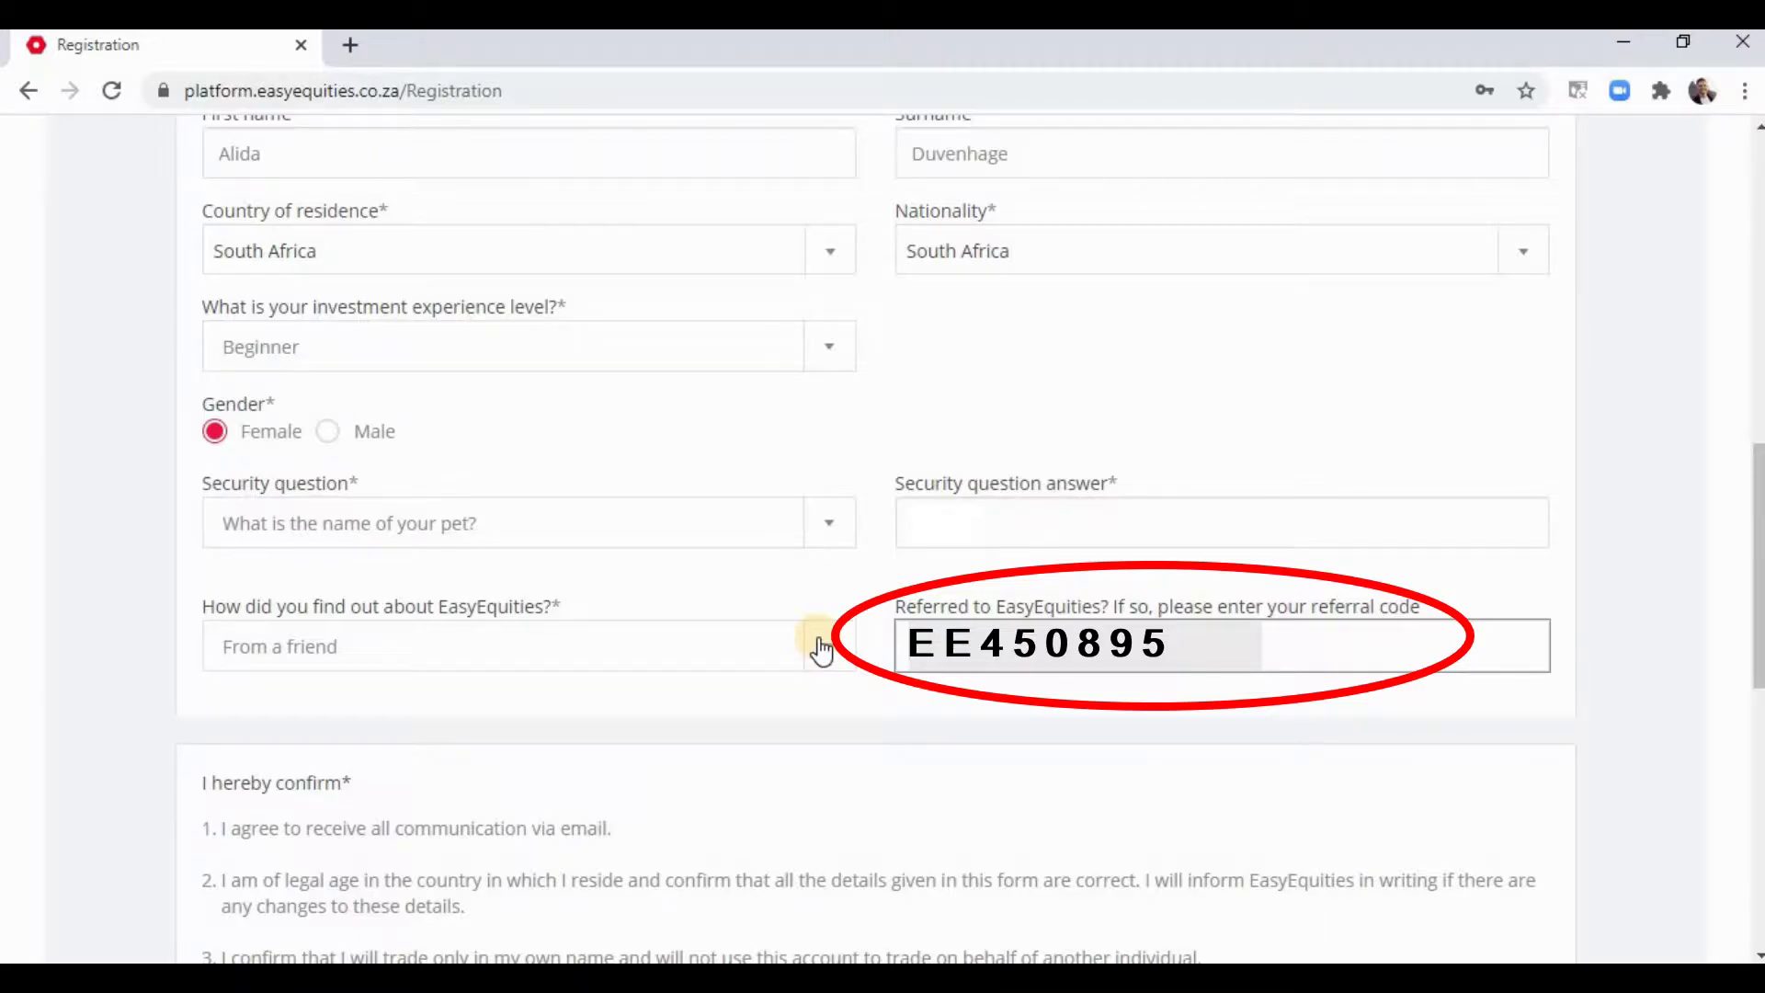
- Tick 'I confirm' to accept the terms and conditions
scroll(515, 689, "down", 1)
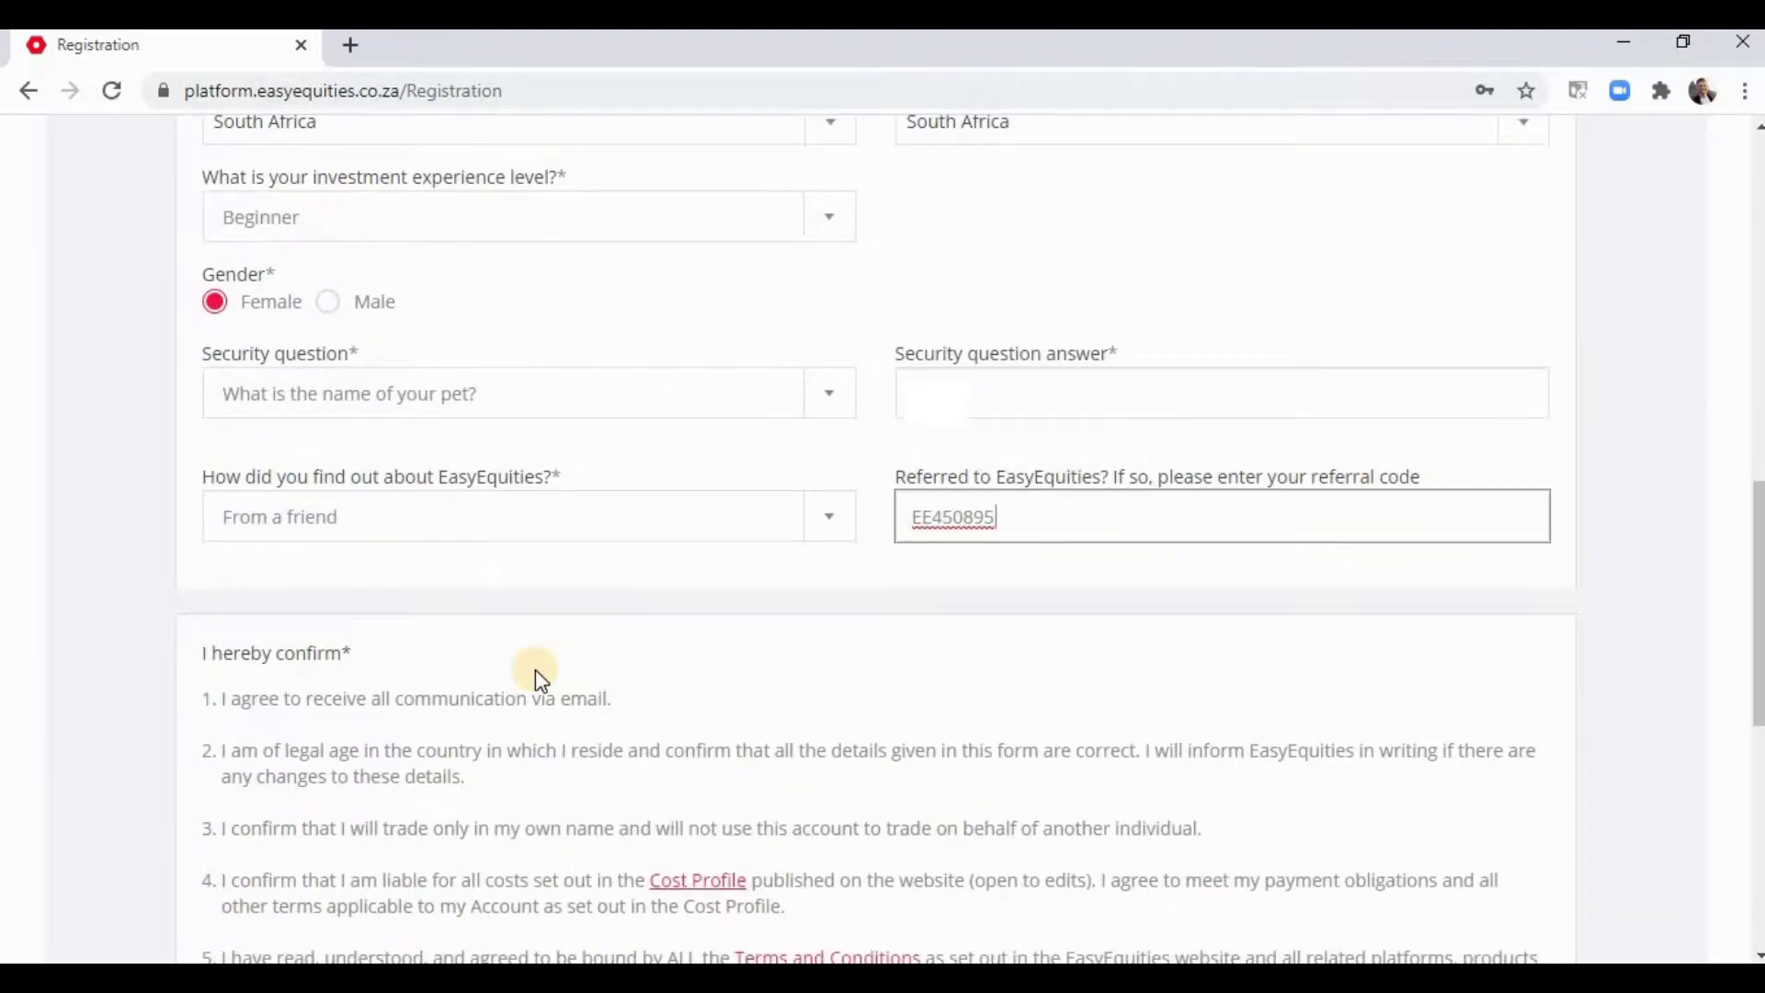
scroll(531, 676, "down", 4)
scroll(552, 662, "up", 3)
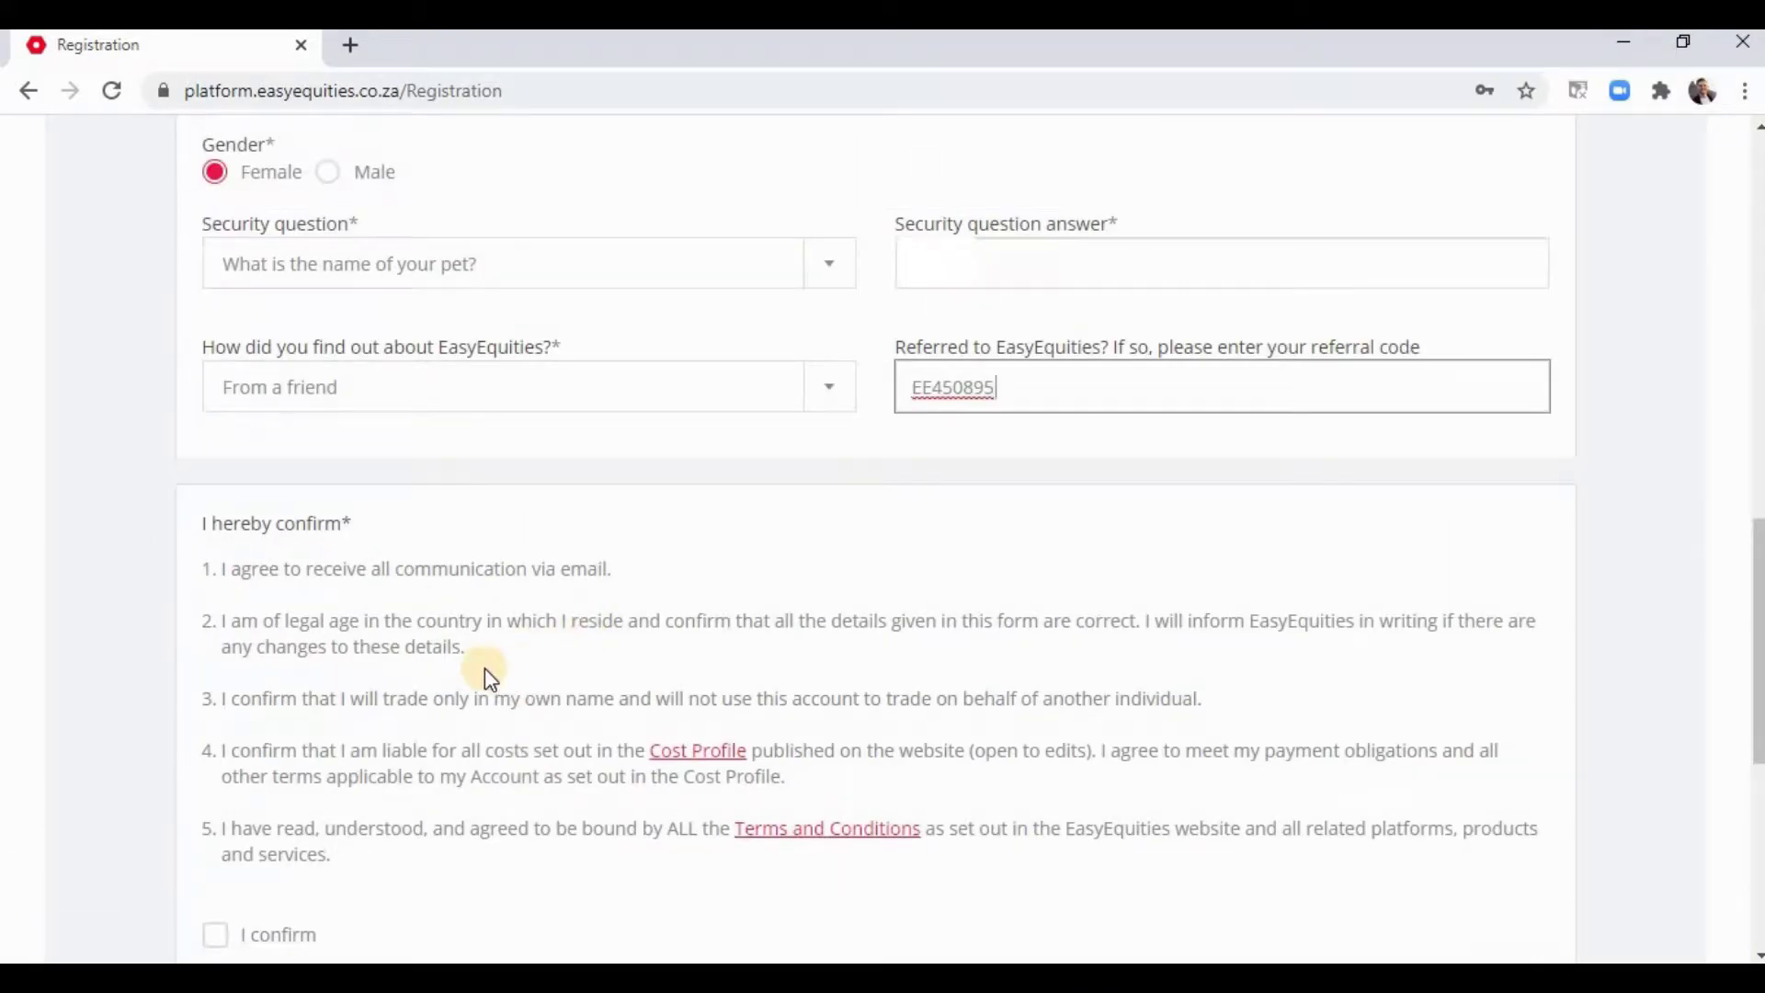
scroll(377, 446, "down", 1)
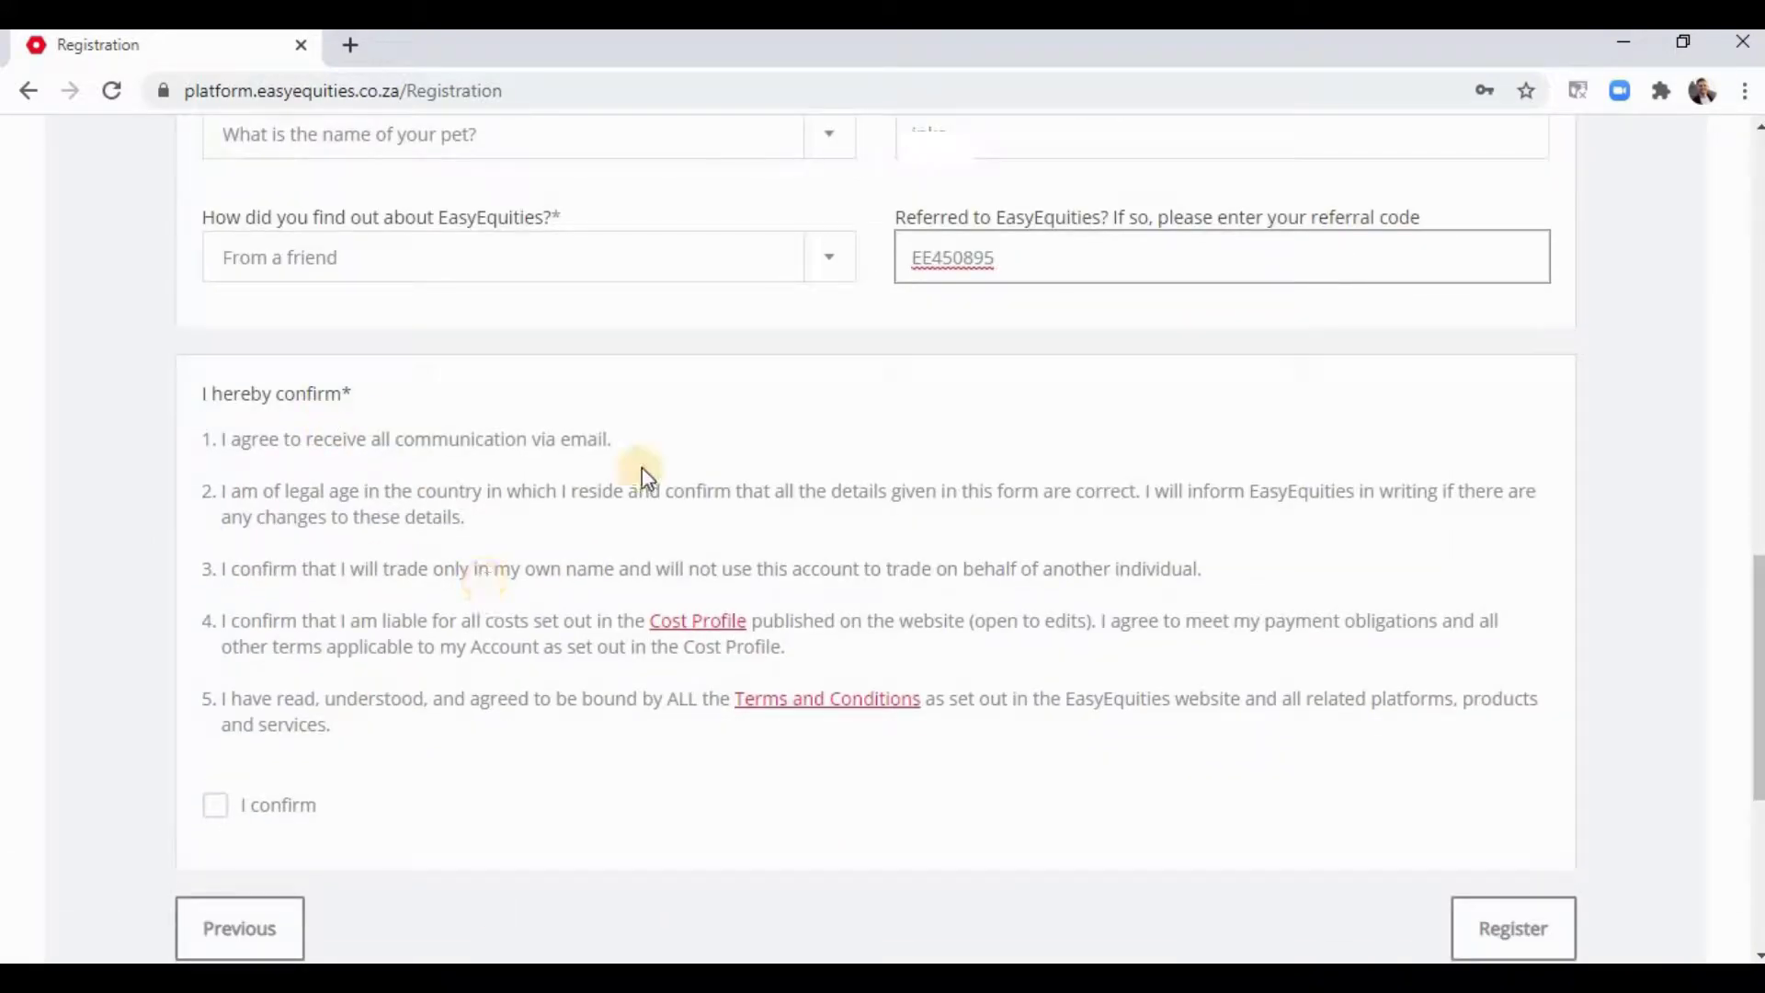
scroll(460, 593, "down", 2)
left_click(217, 548)
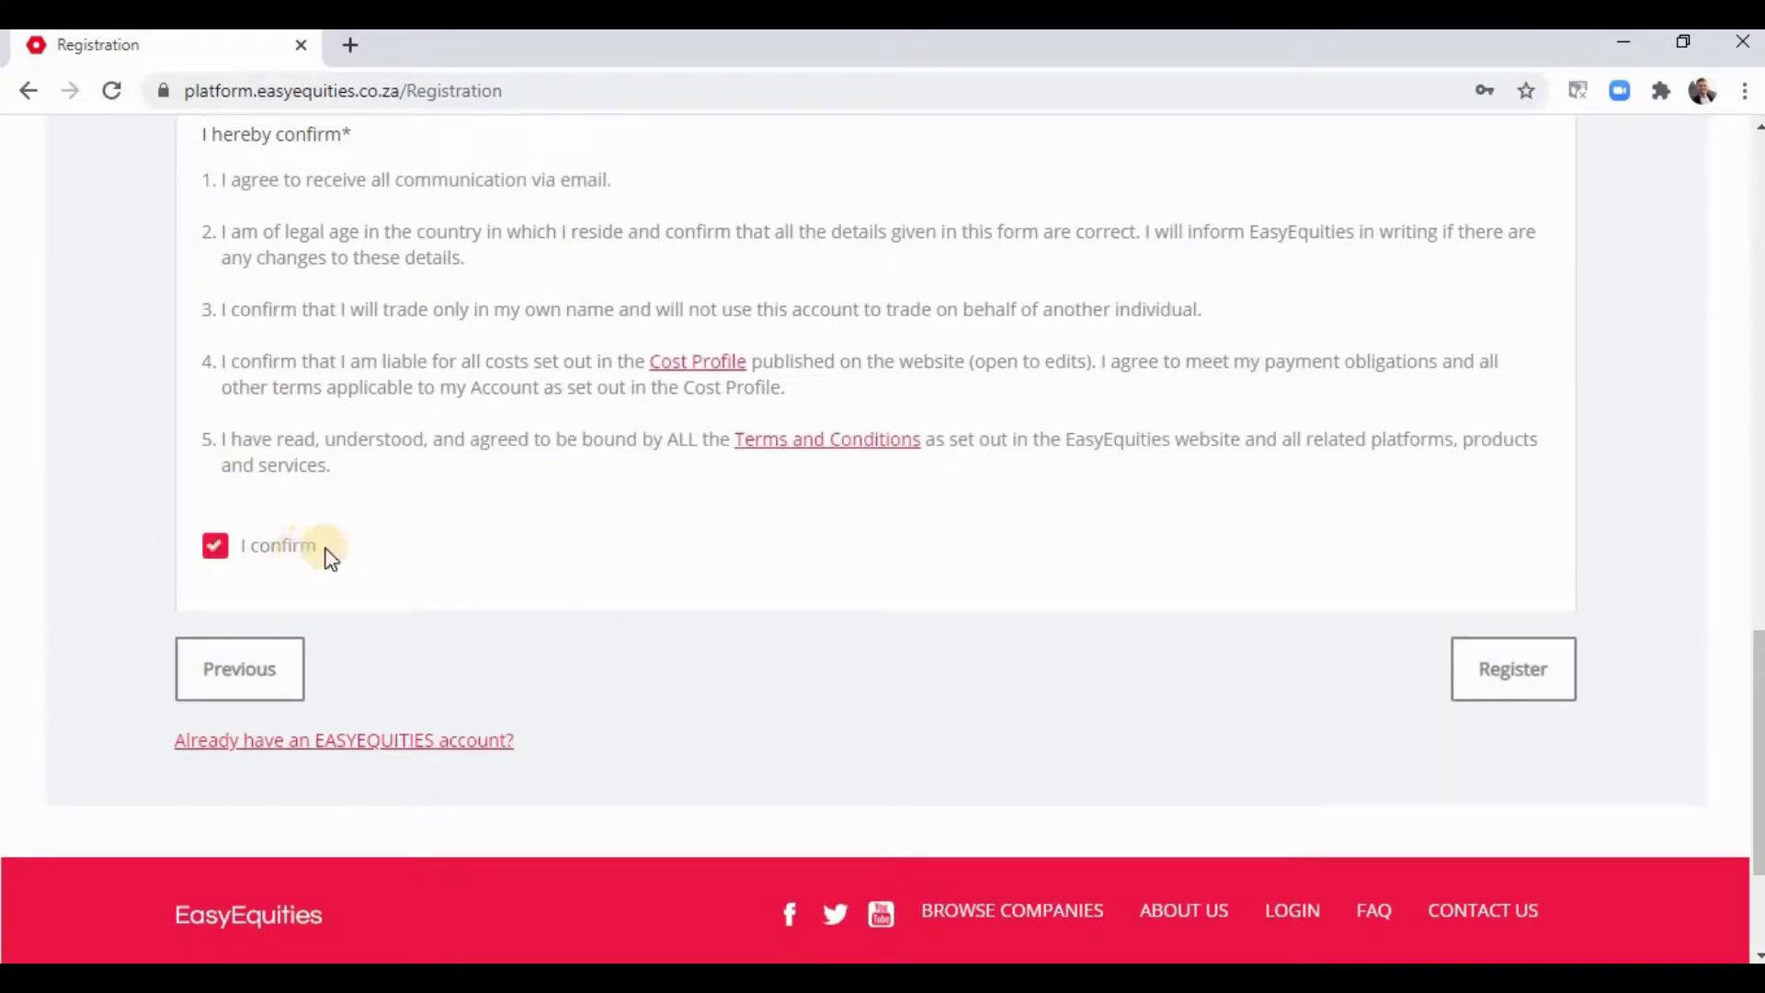
left_click(1510, 680)
scroll(1389, 722, "up", 4)
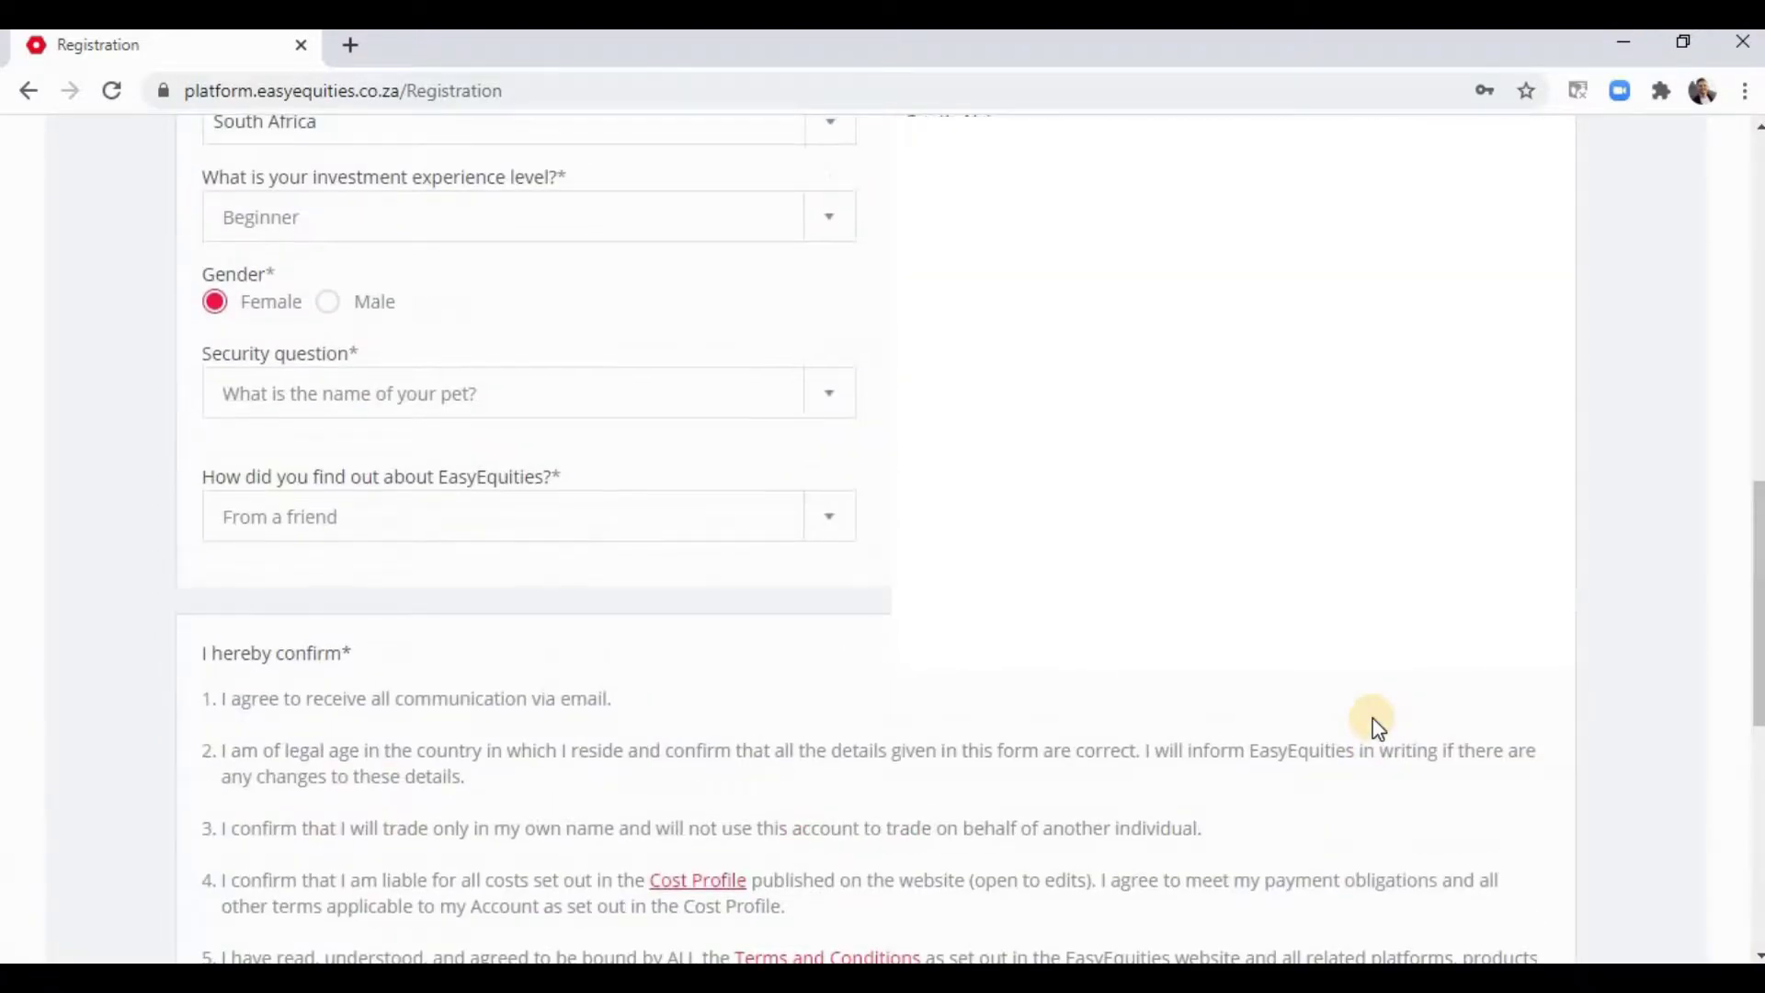
scroll(1435, 800, "down", 2)
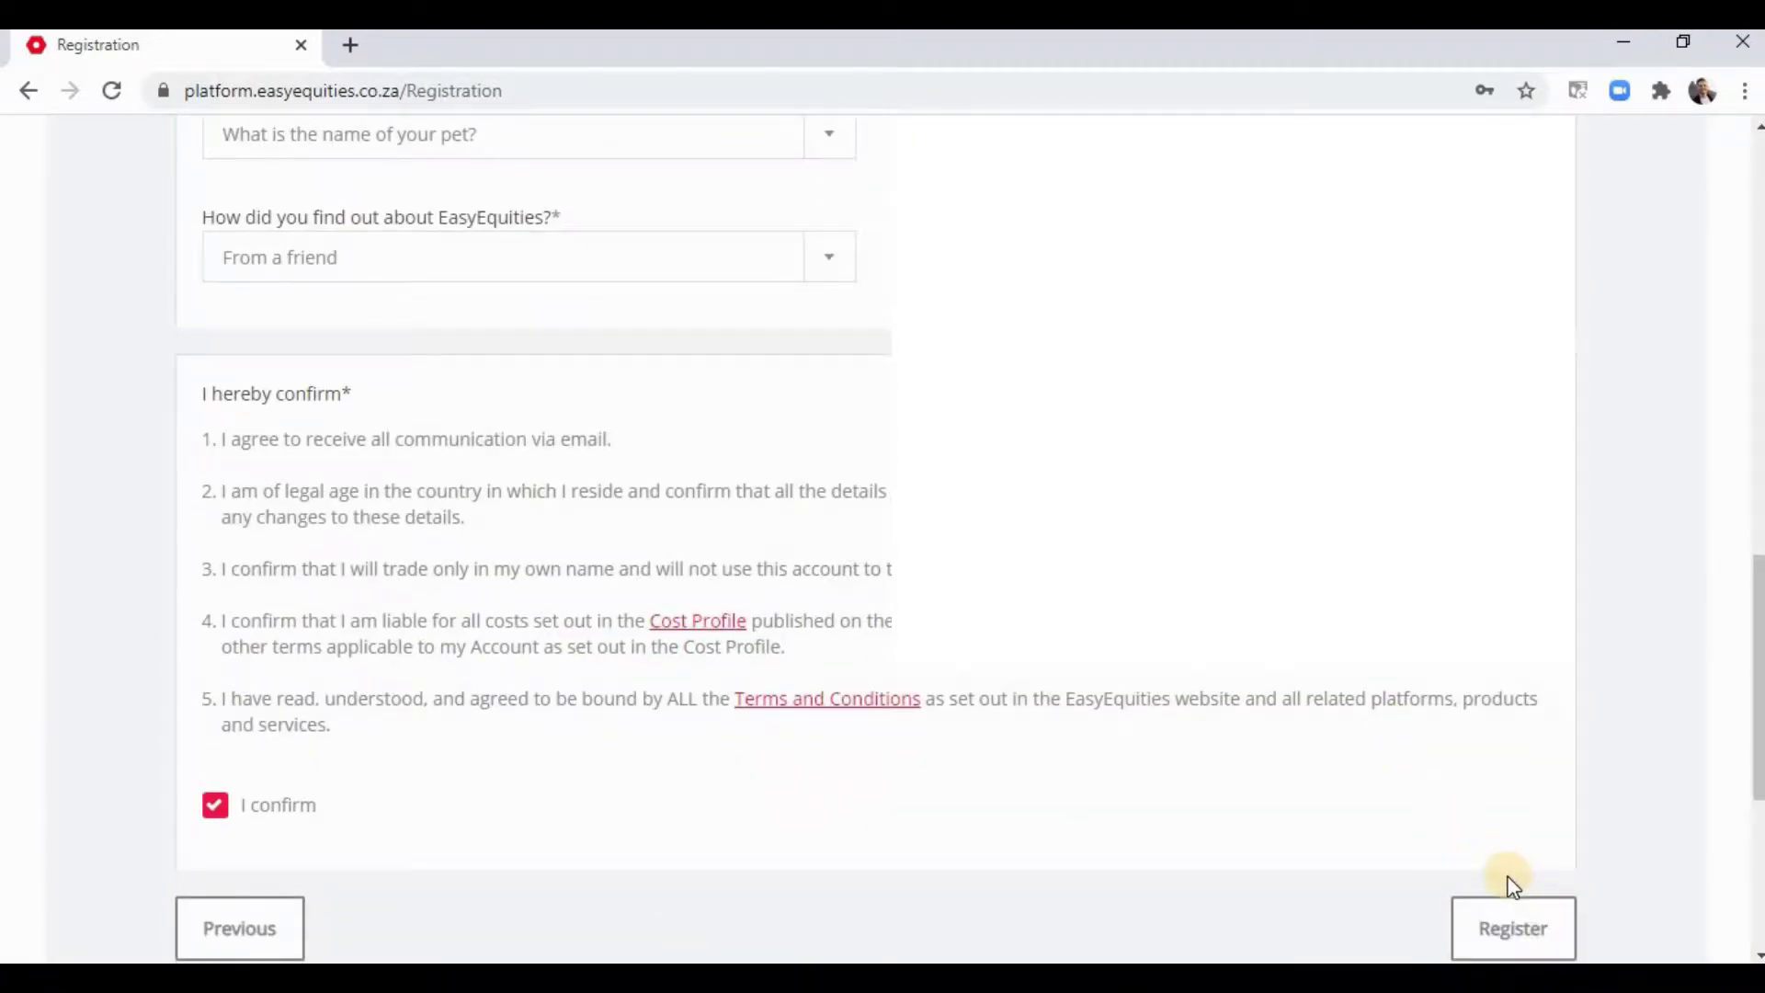
- Submit the completed registration form
left_click(1487, 903)
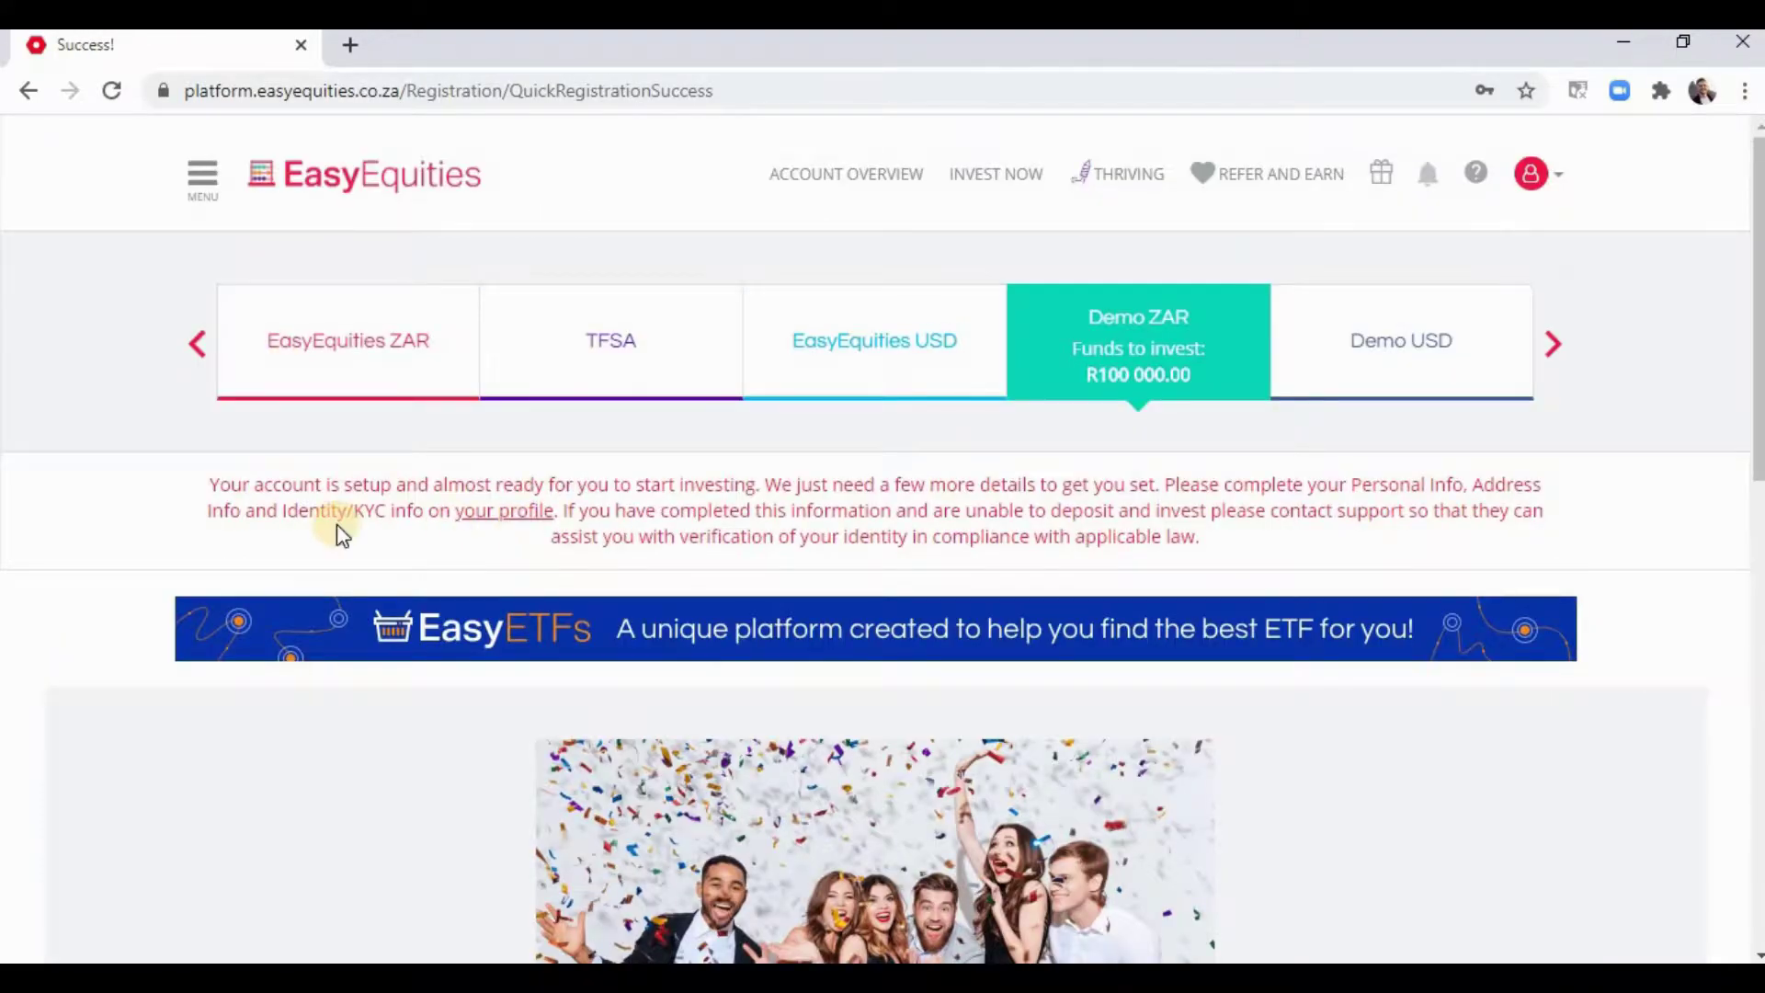
scroll(334, 524, "down", 7)
scroll(1233, 422, "down", 5)
scroll(1024, 623, "up", 5)
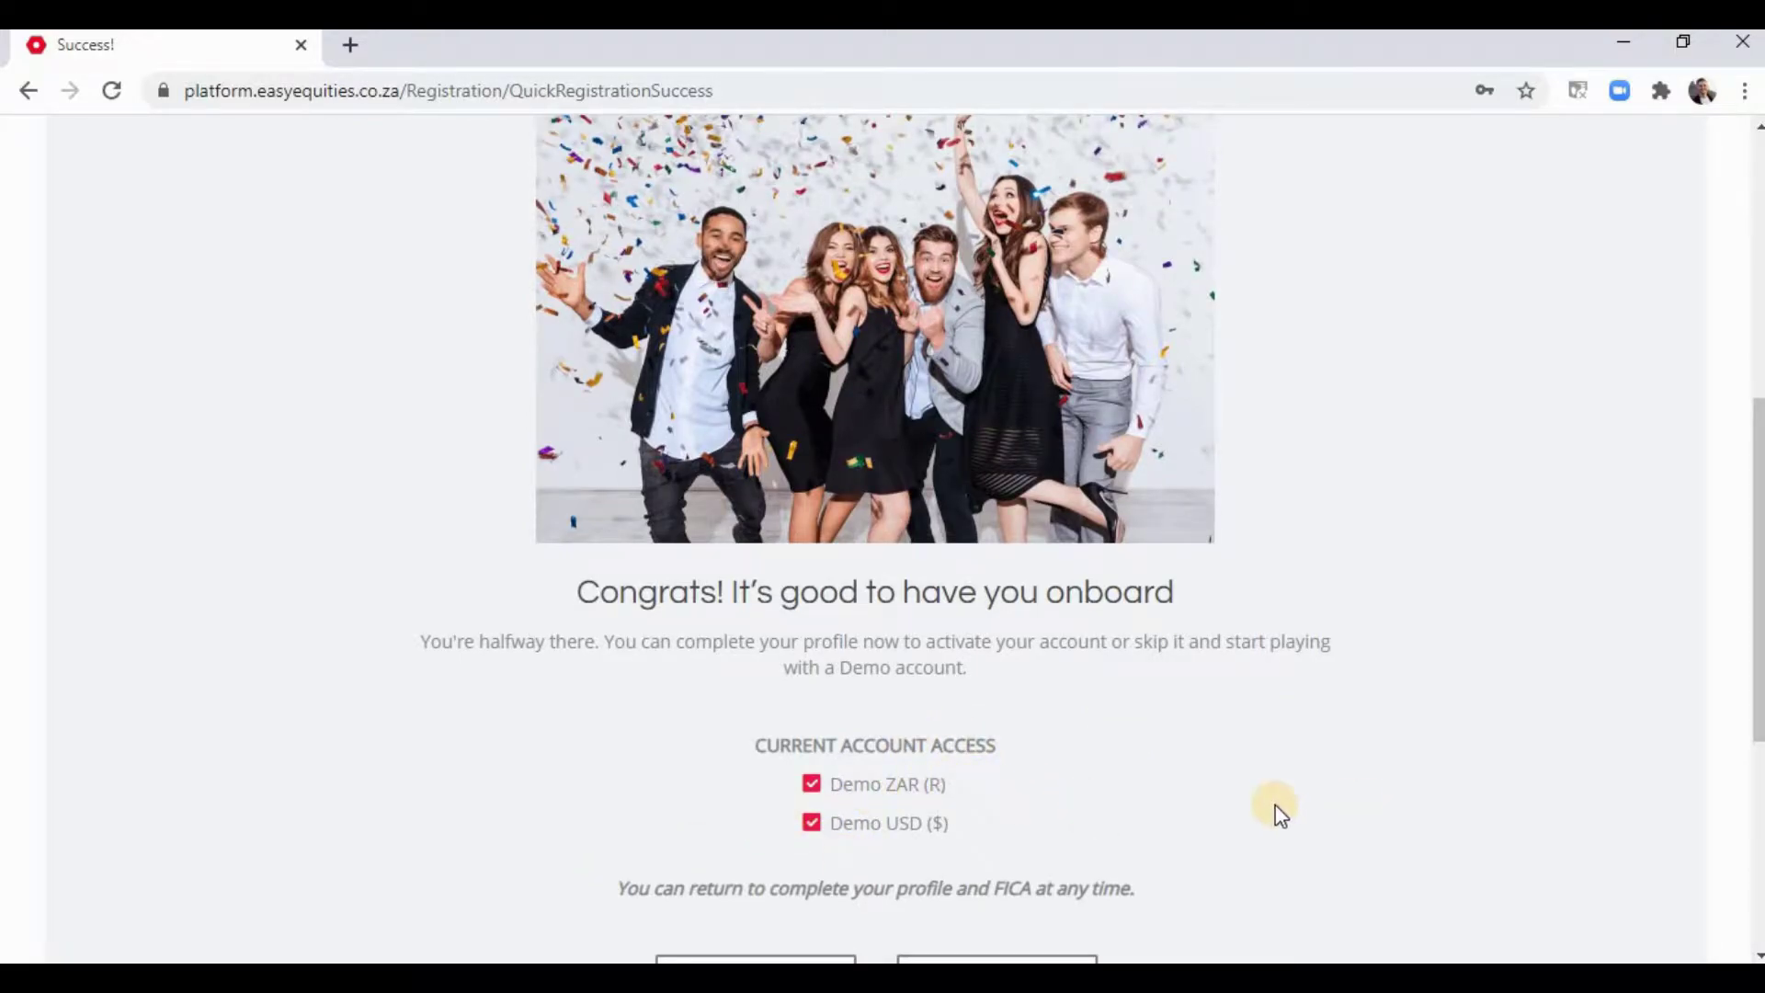
scroll(747, 781, "up", 6)
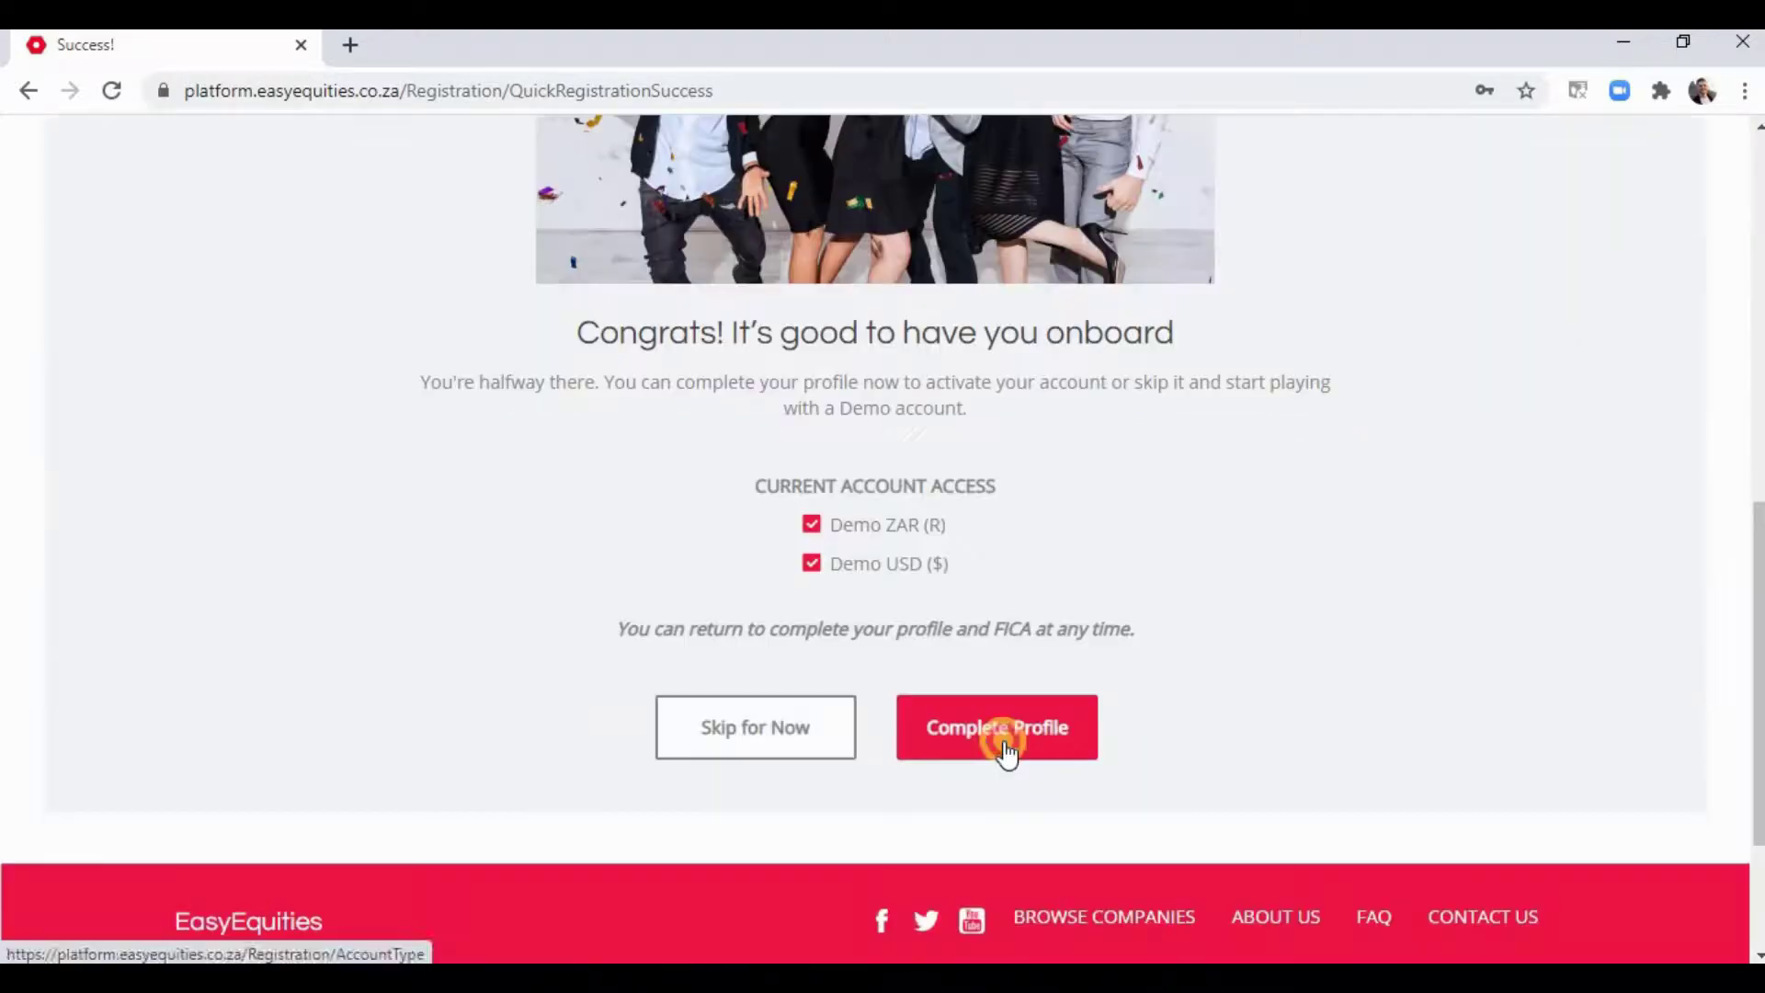
- Start Complete Profile and save the Individual account type
left_click(998, 733)
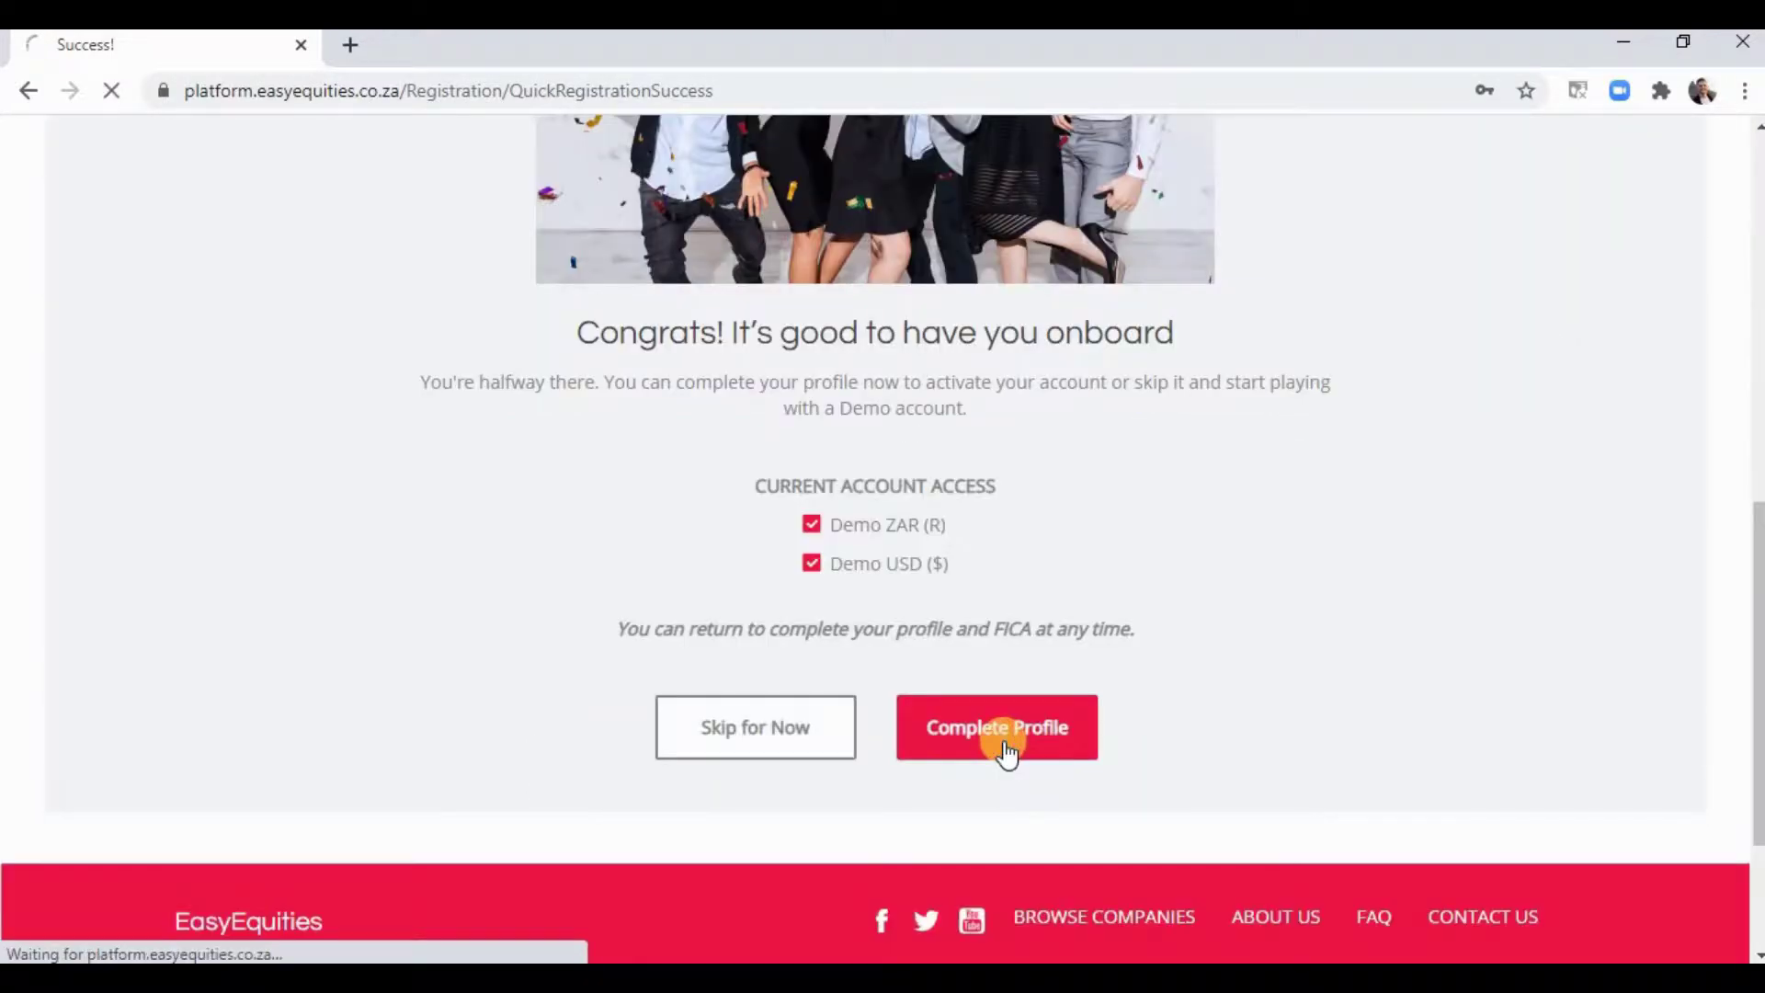
scroll(796, 654, "down", 4)
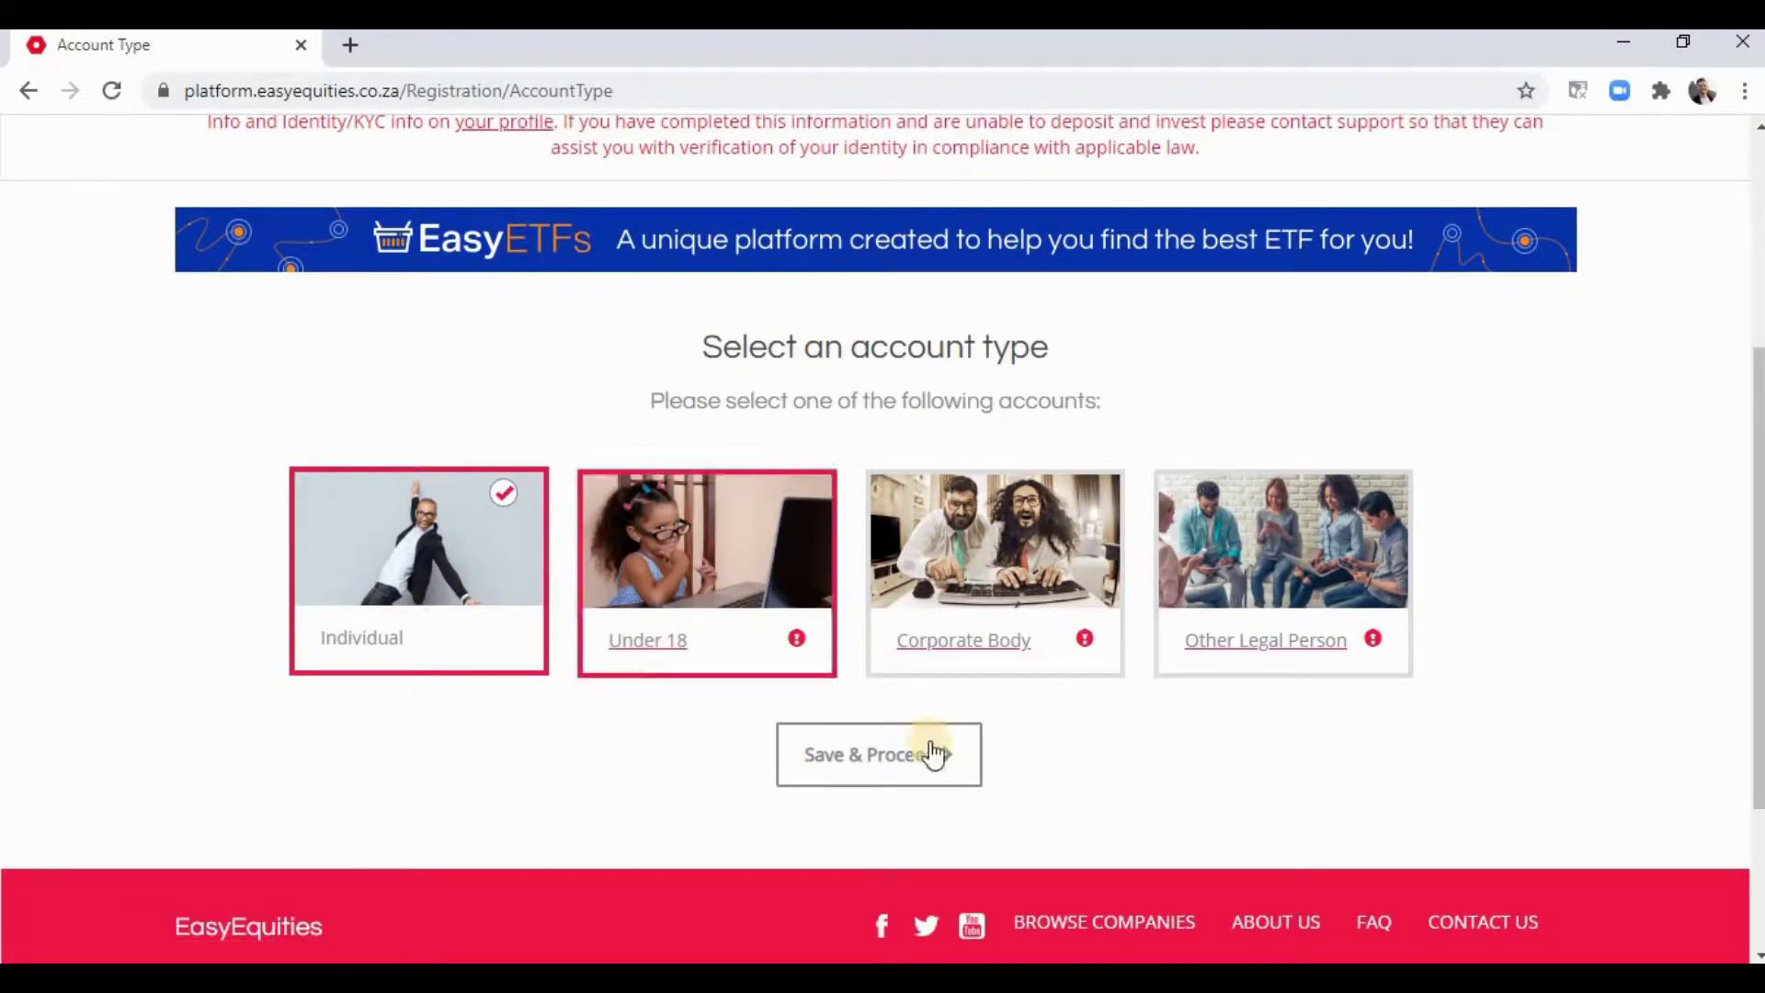
left_click(842, 764)
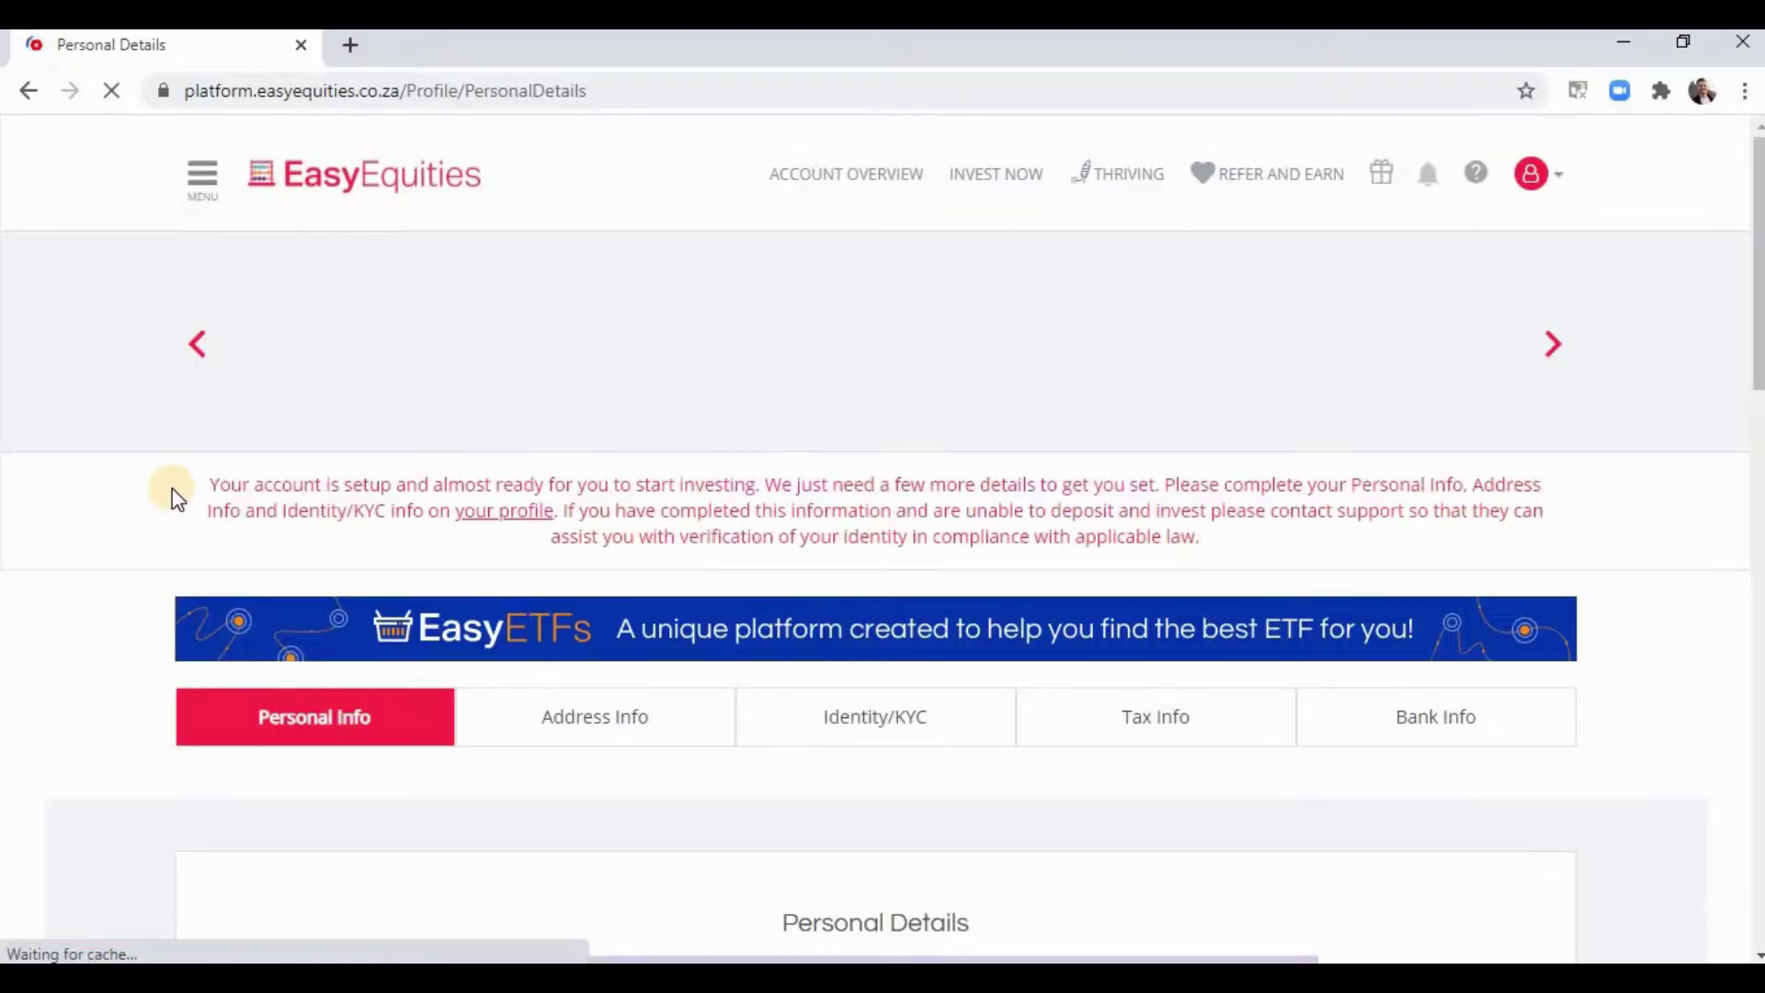
- Save the Personal Details page and continue to Address Information
scroll(121, 427, "down", 8)
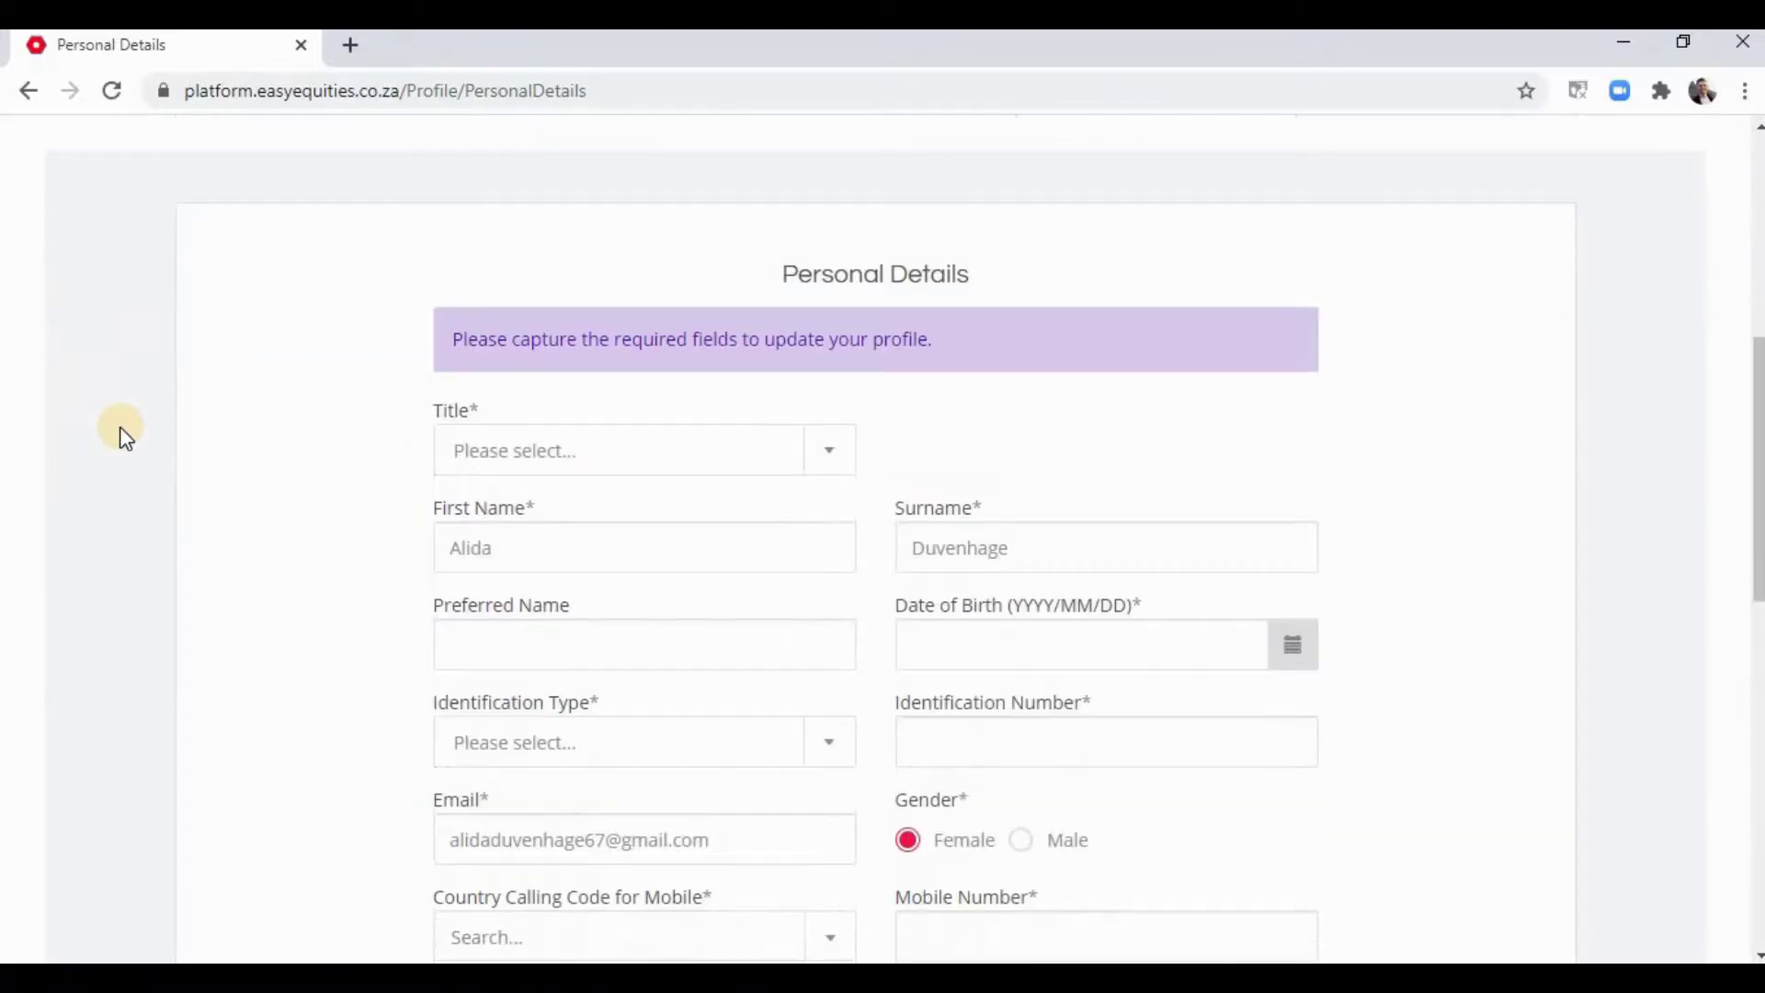
scroll(579, 717, "down", 5)
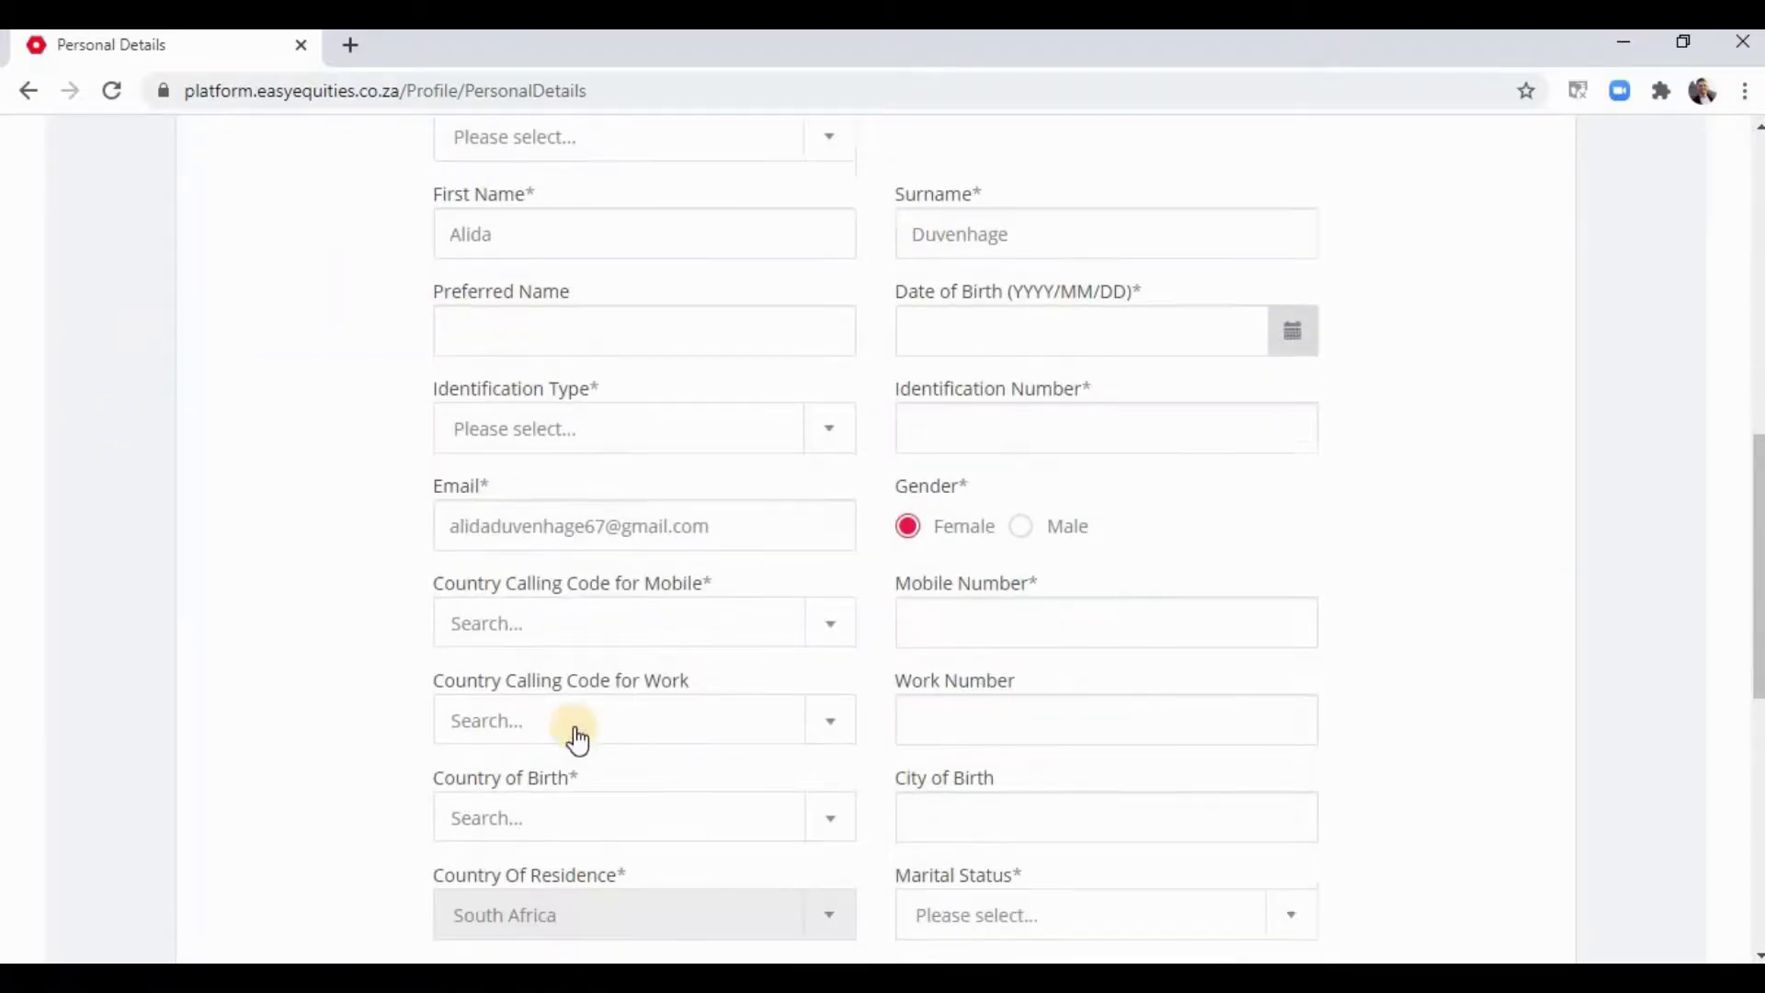
scroll(973, 631, "up", 12)
scroll(871, 638, "down", 4)
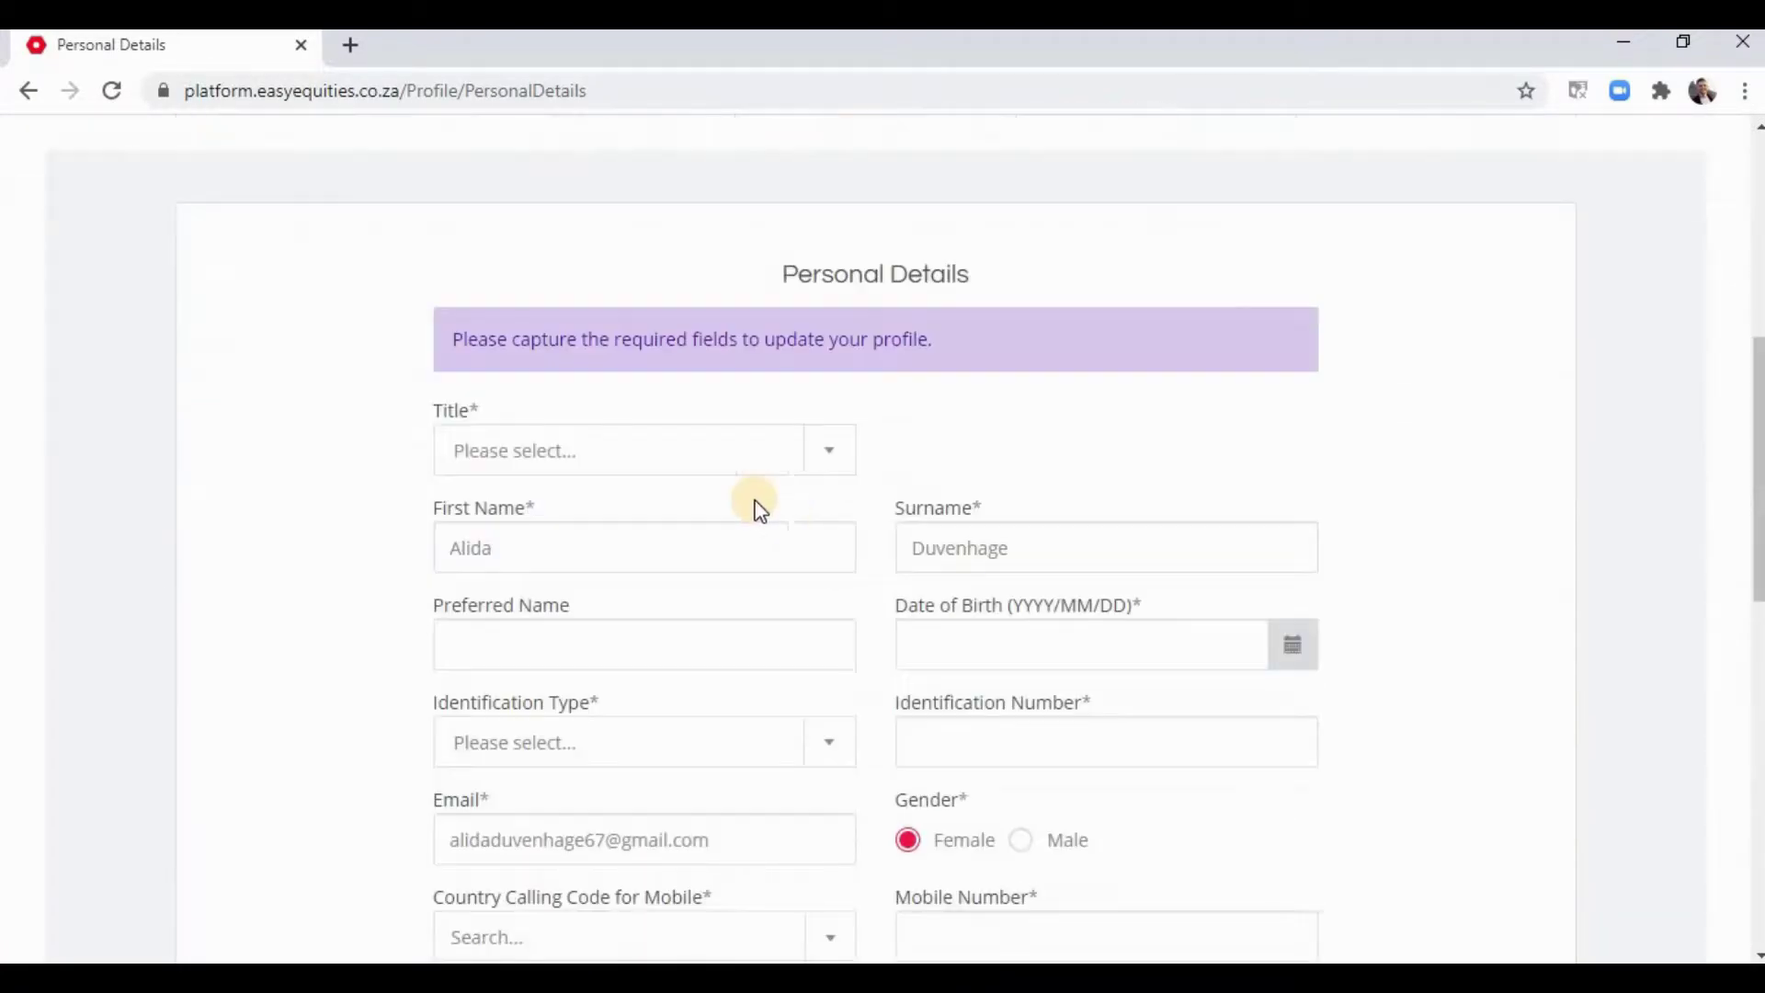
left_click(871, 657)
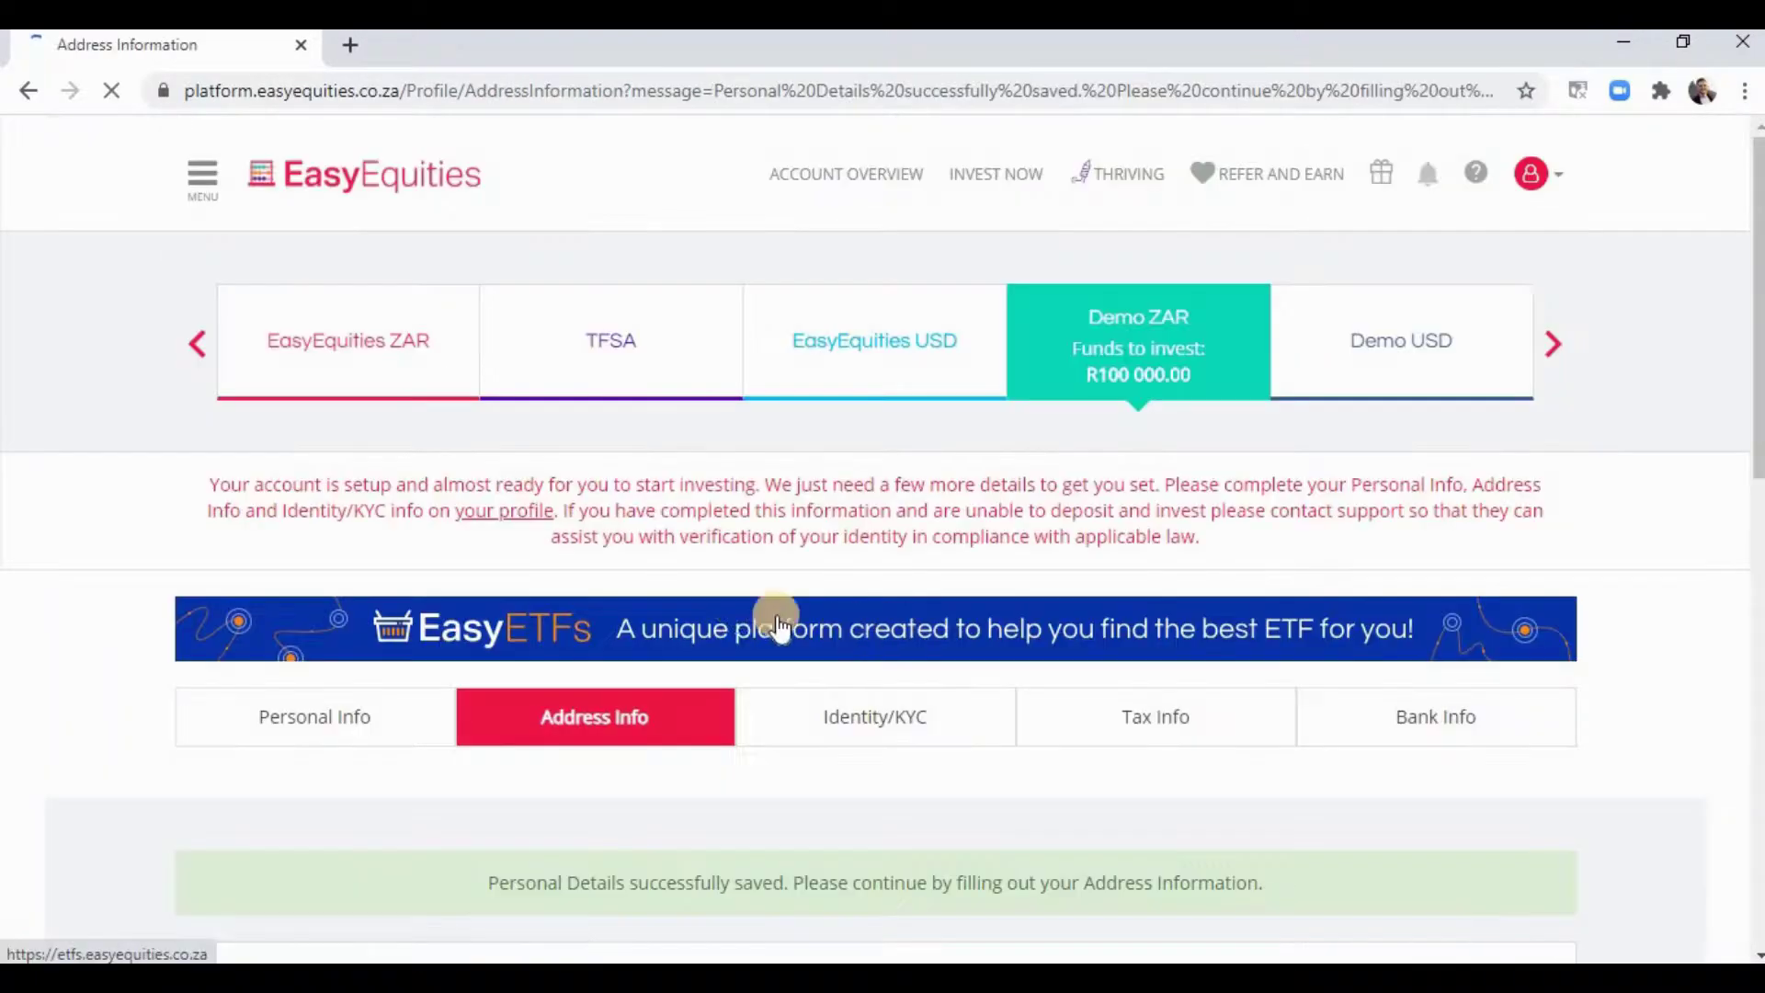
- Fill in the Address Information starting with the unit number
scroll(717, 598, "down", 6)
scroll(579, 547, "down", 2)
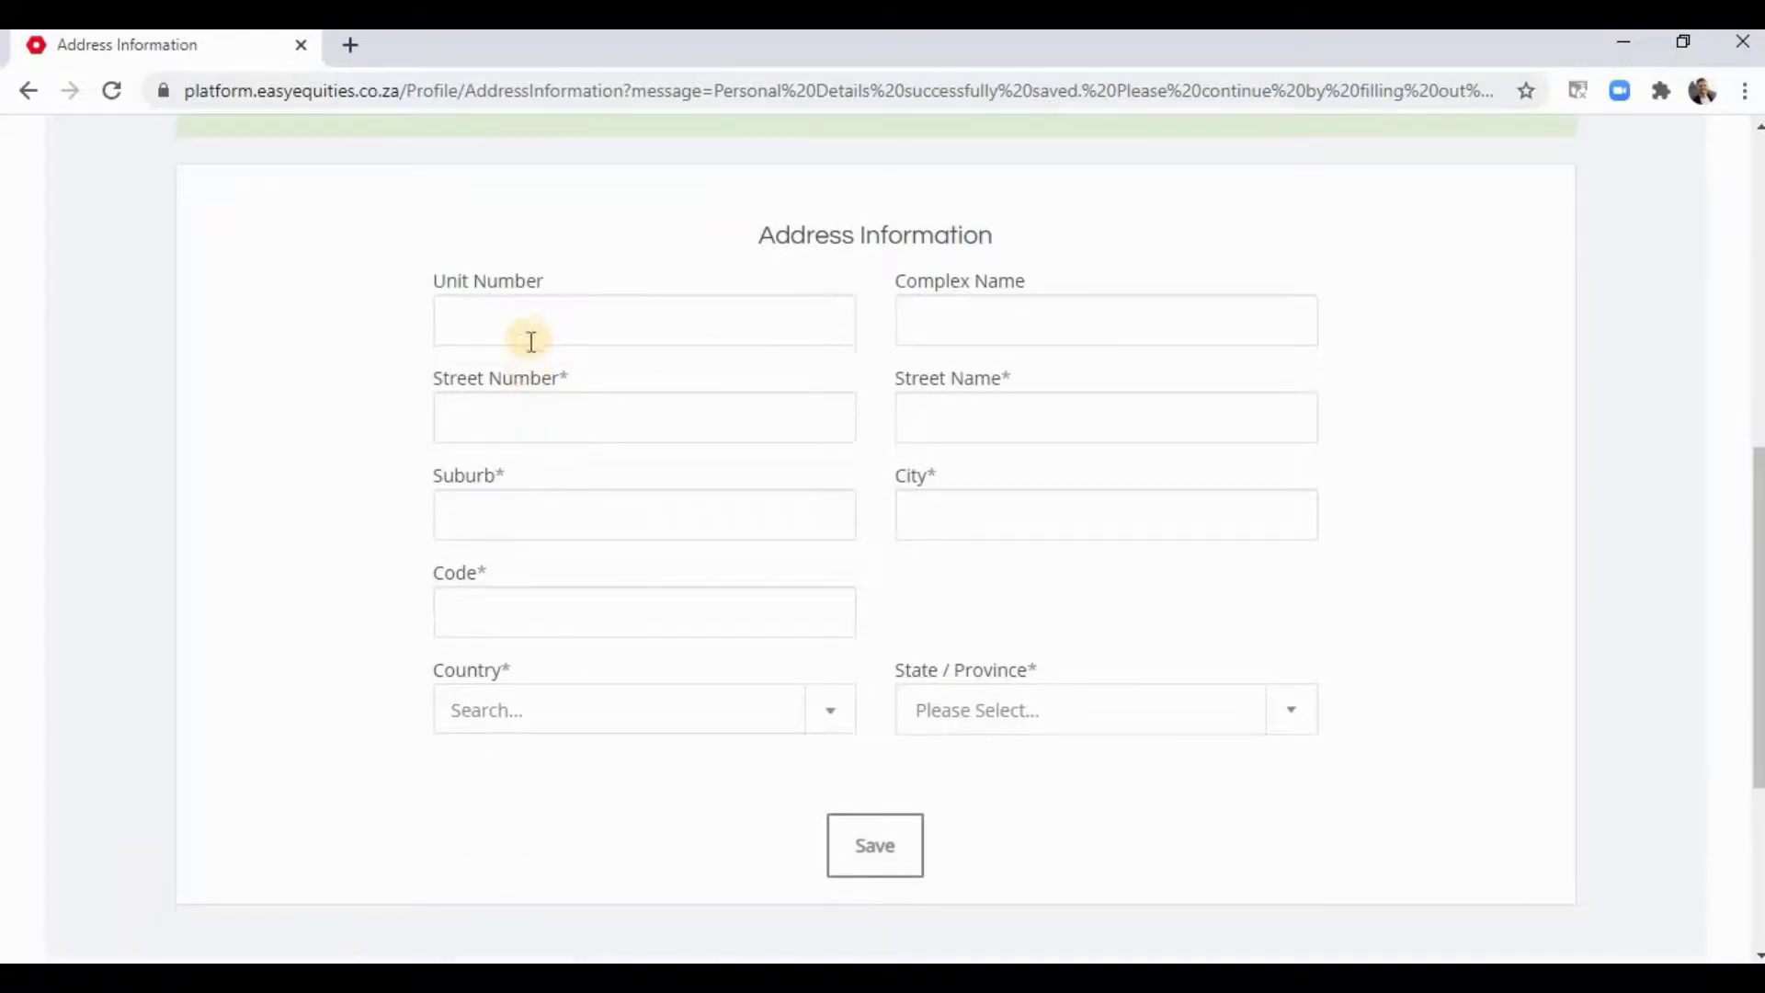
left_click(649, 315)
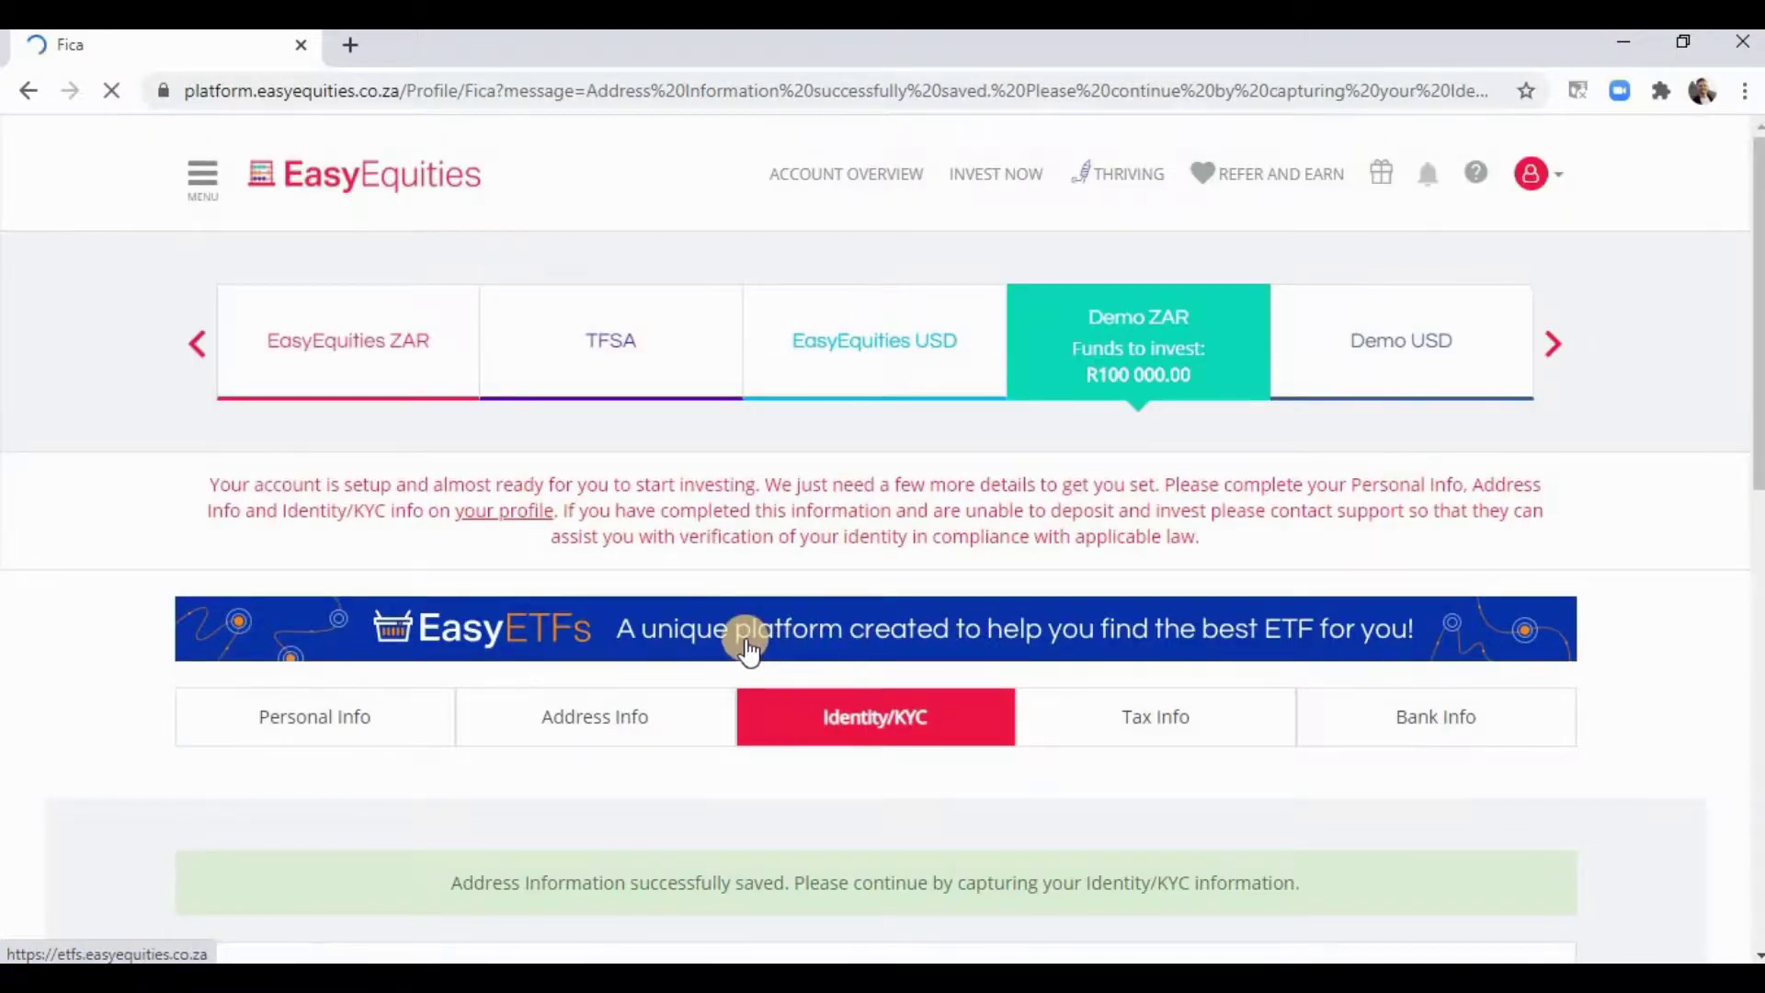
scroll(748, 648, "down", 8)
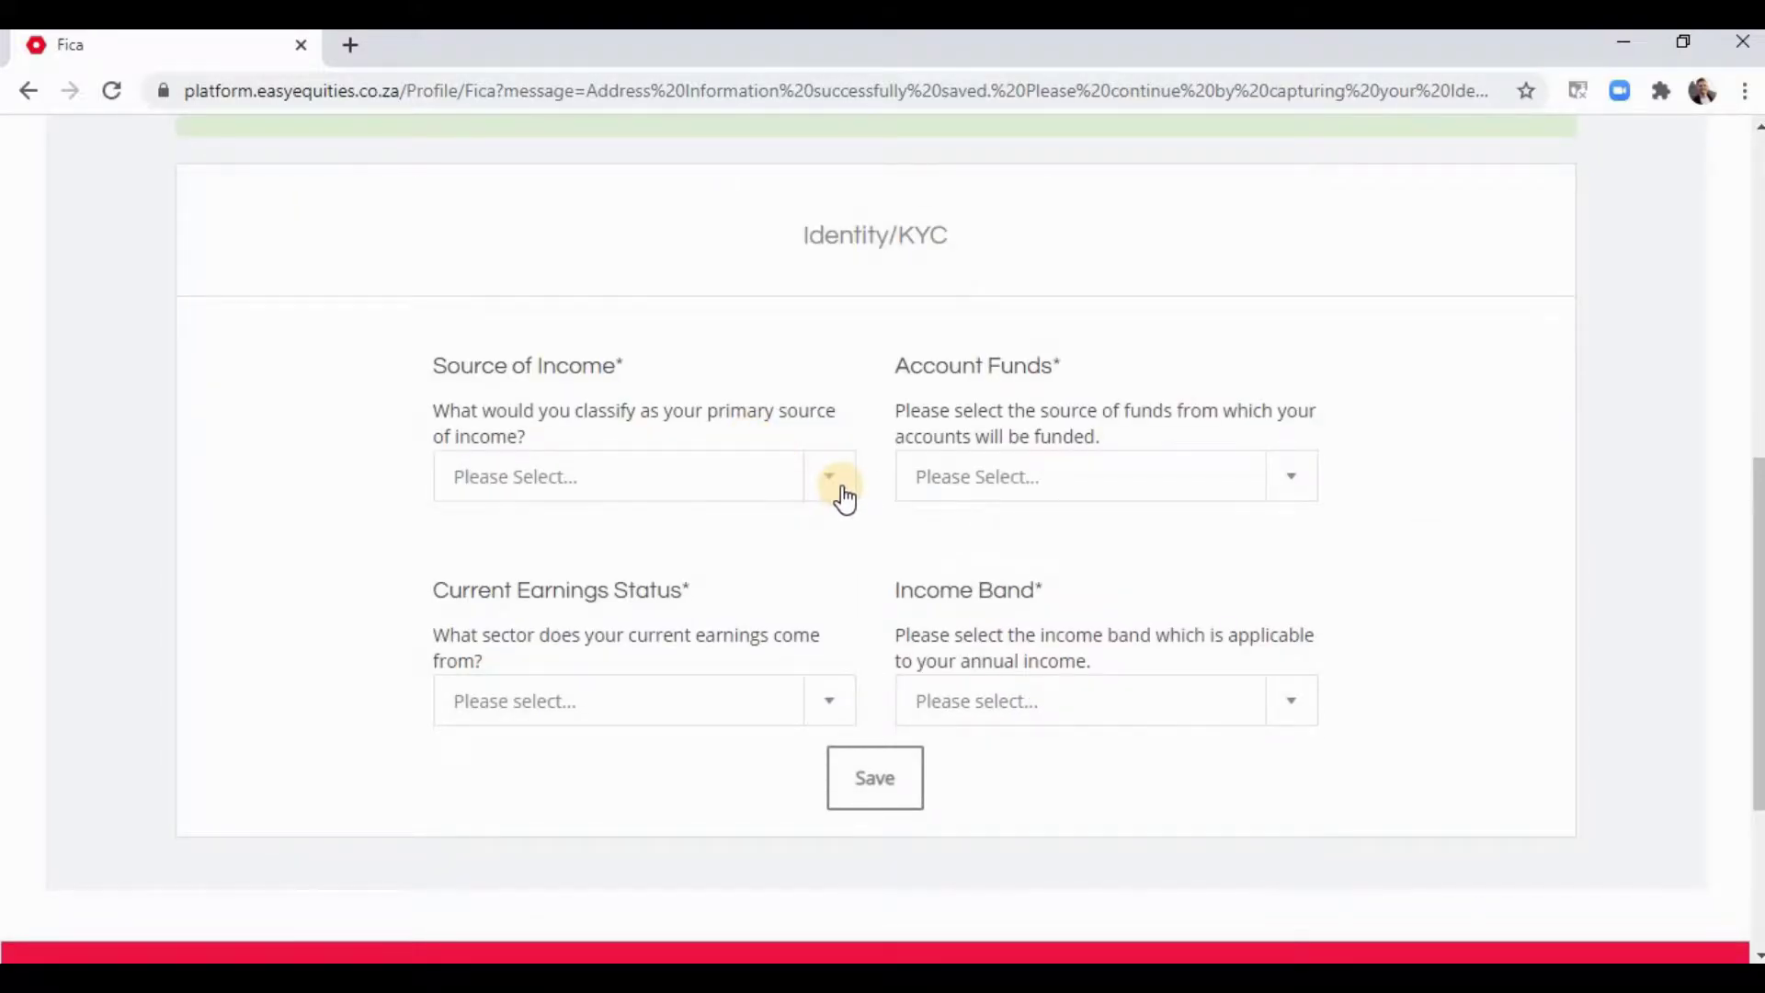
- Set Source of Income to Salary and Account Funds to Savings
scroll(842, 490, "up", 3)
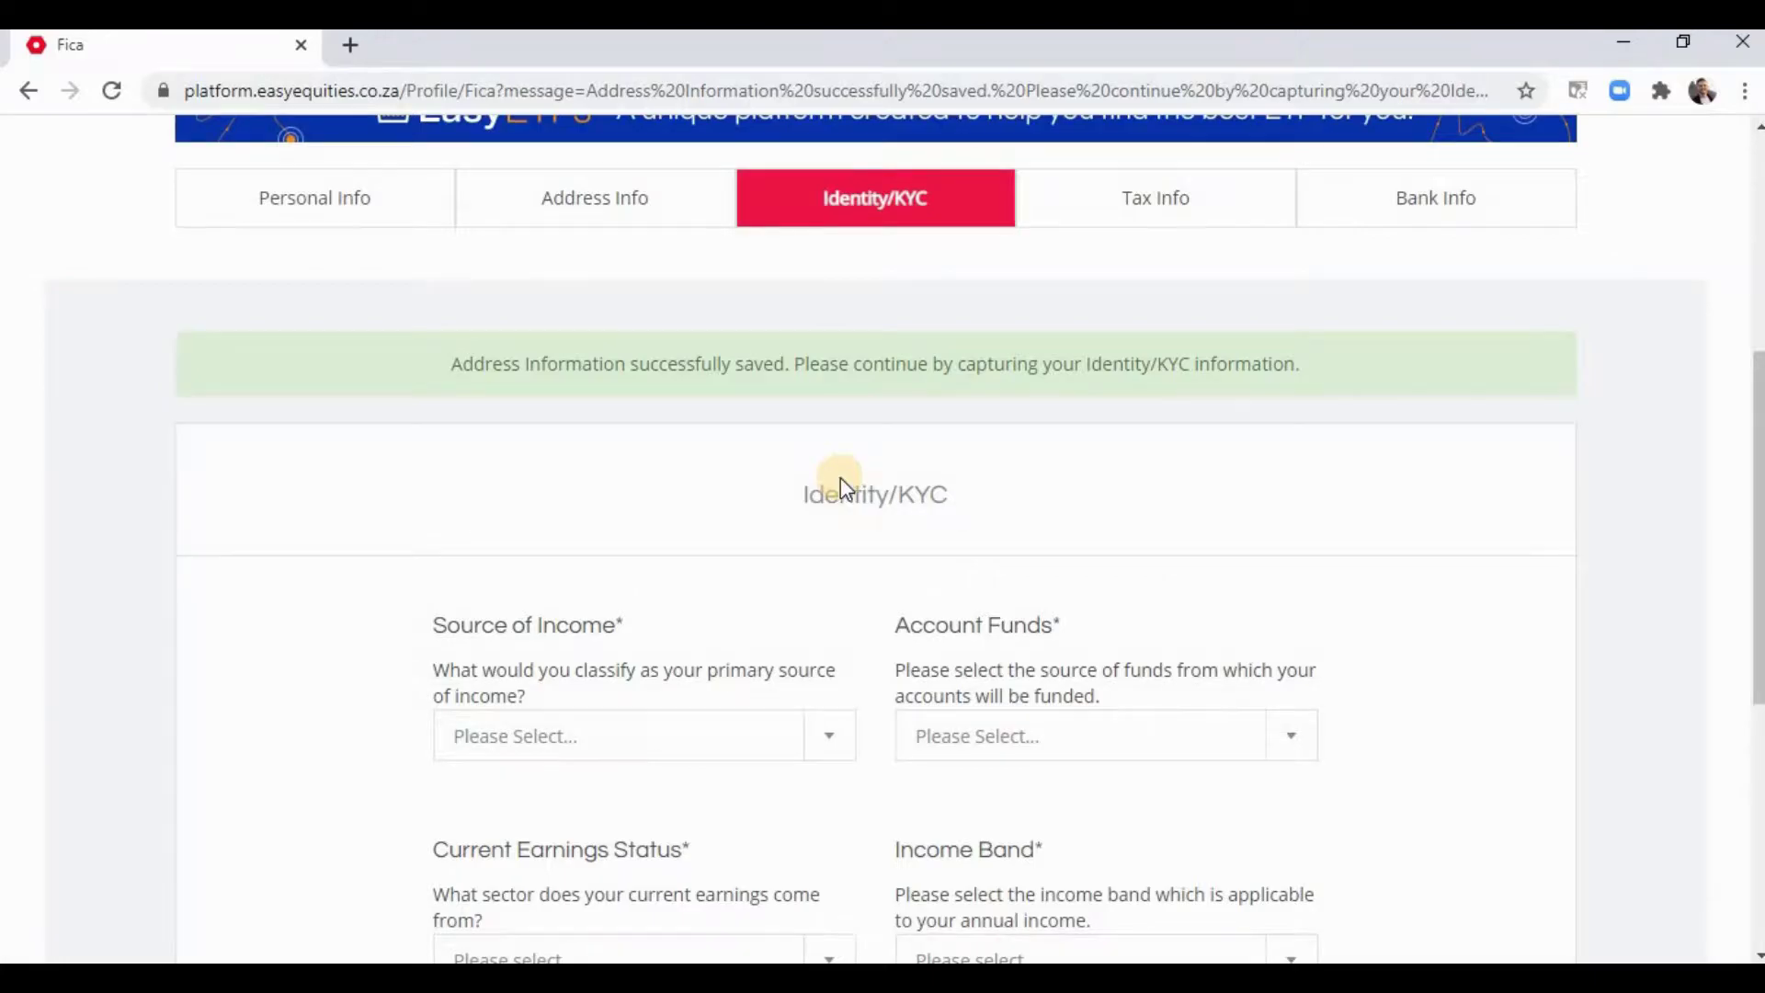
scroll(840, 477, "down", 3)
left_click(821, 501)
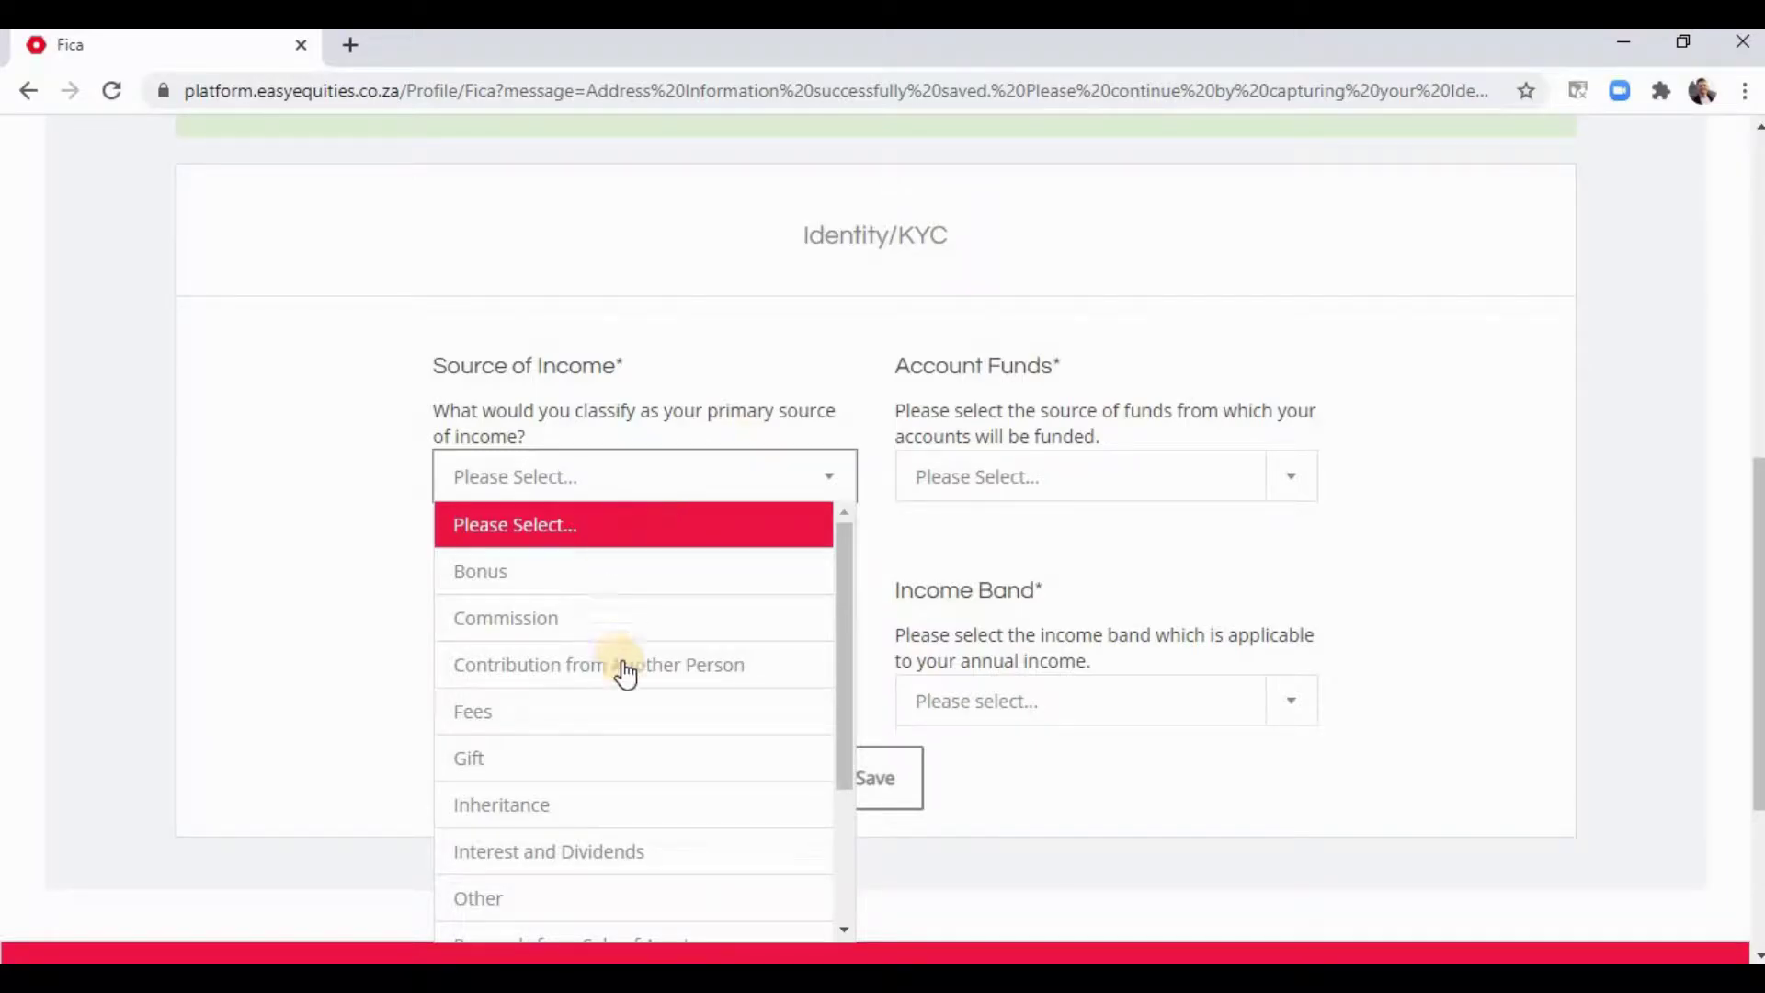
scroll(622, 670, "down", 2)
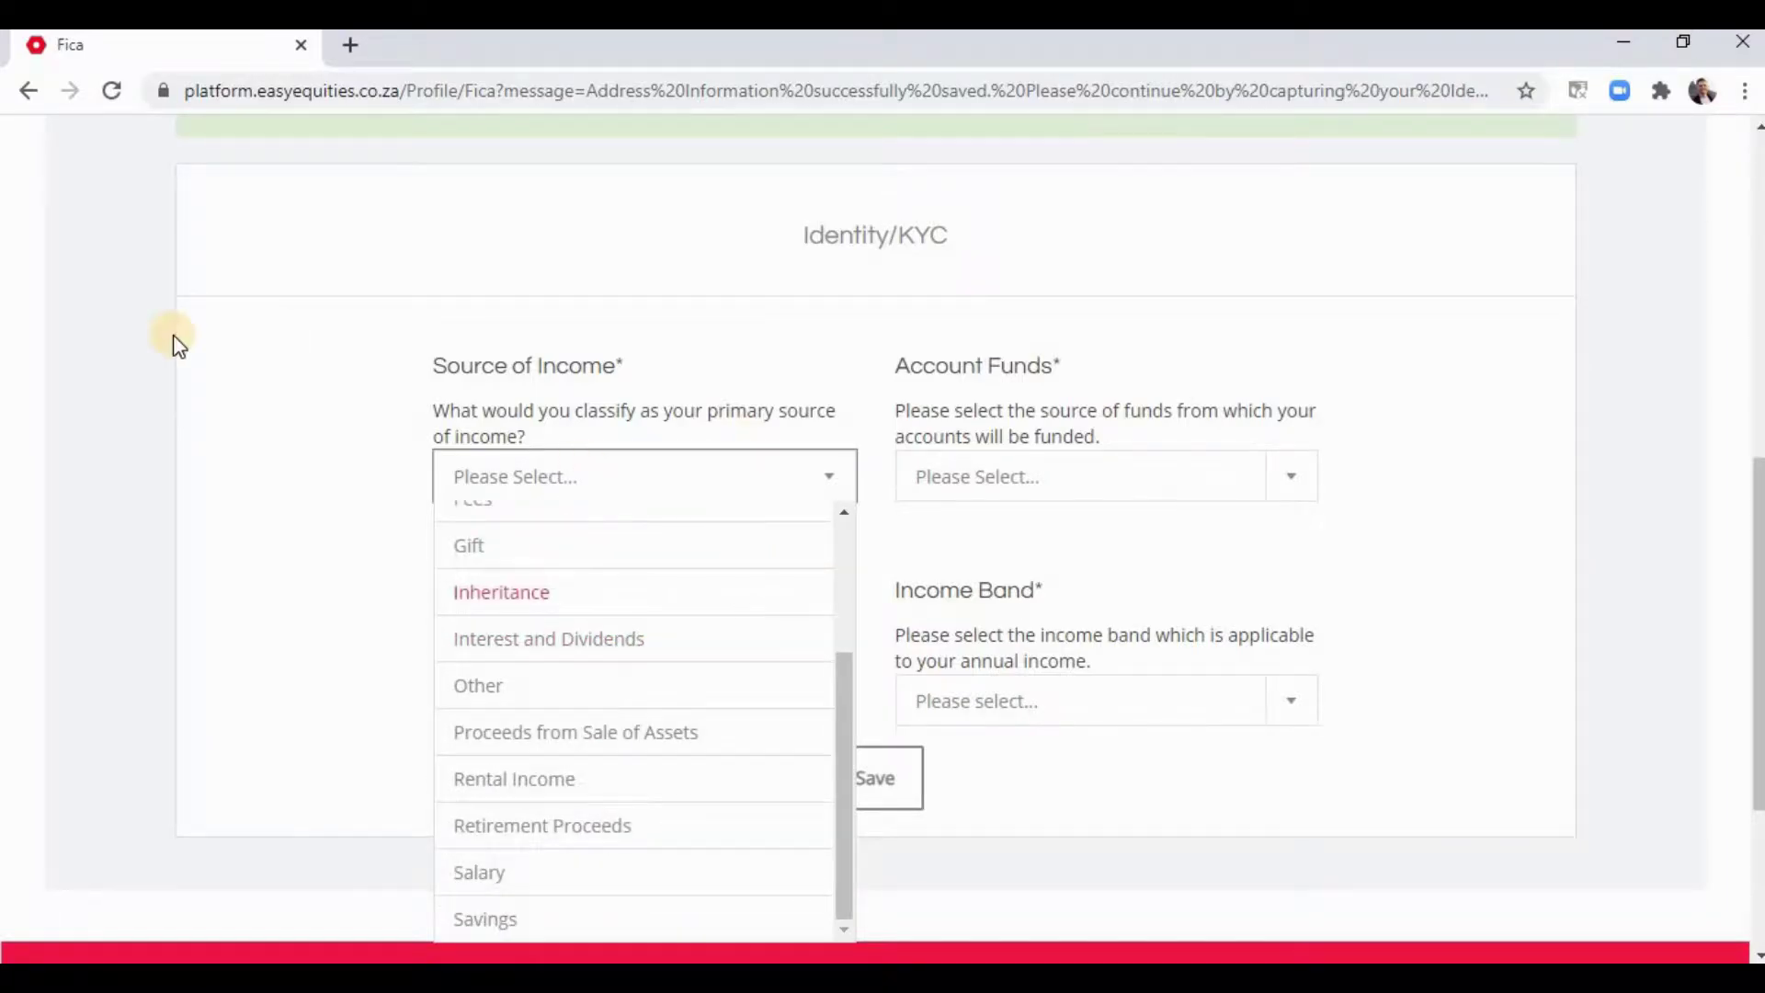
scroll(497, 423, "down", 1)
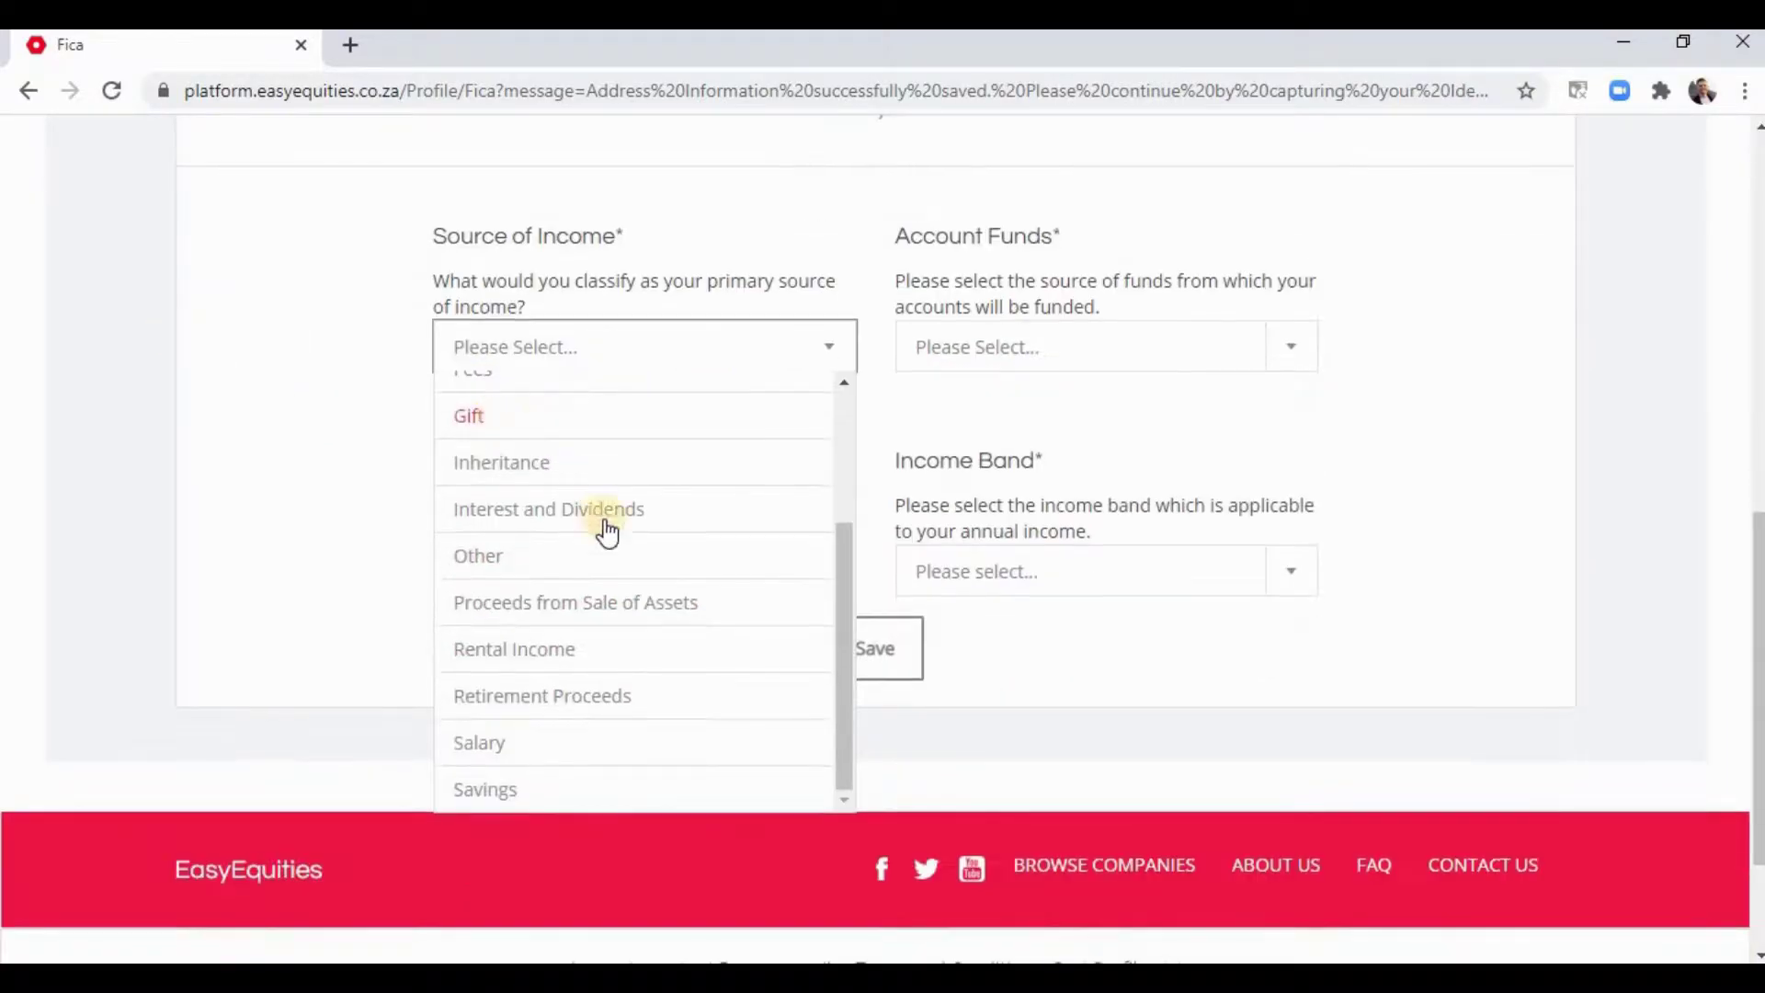
left_click(558, 741)
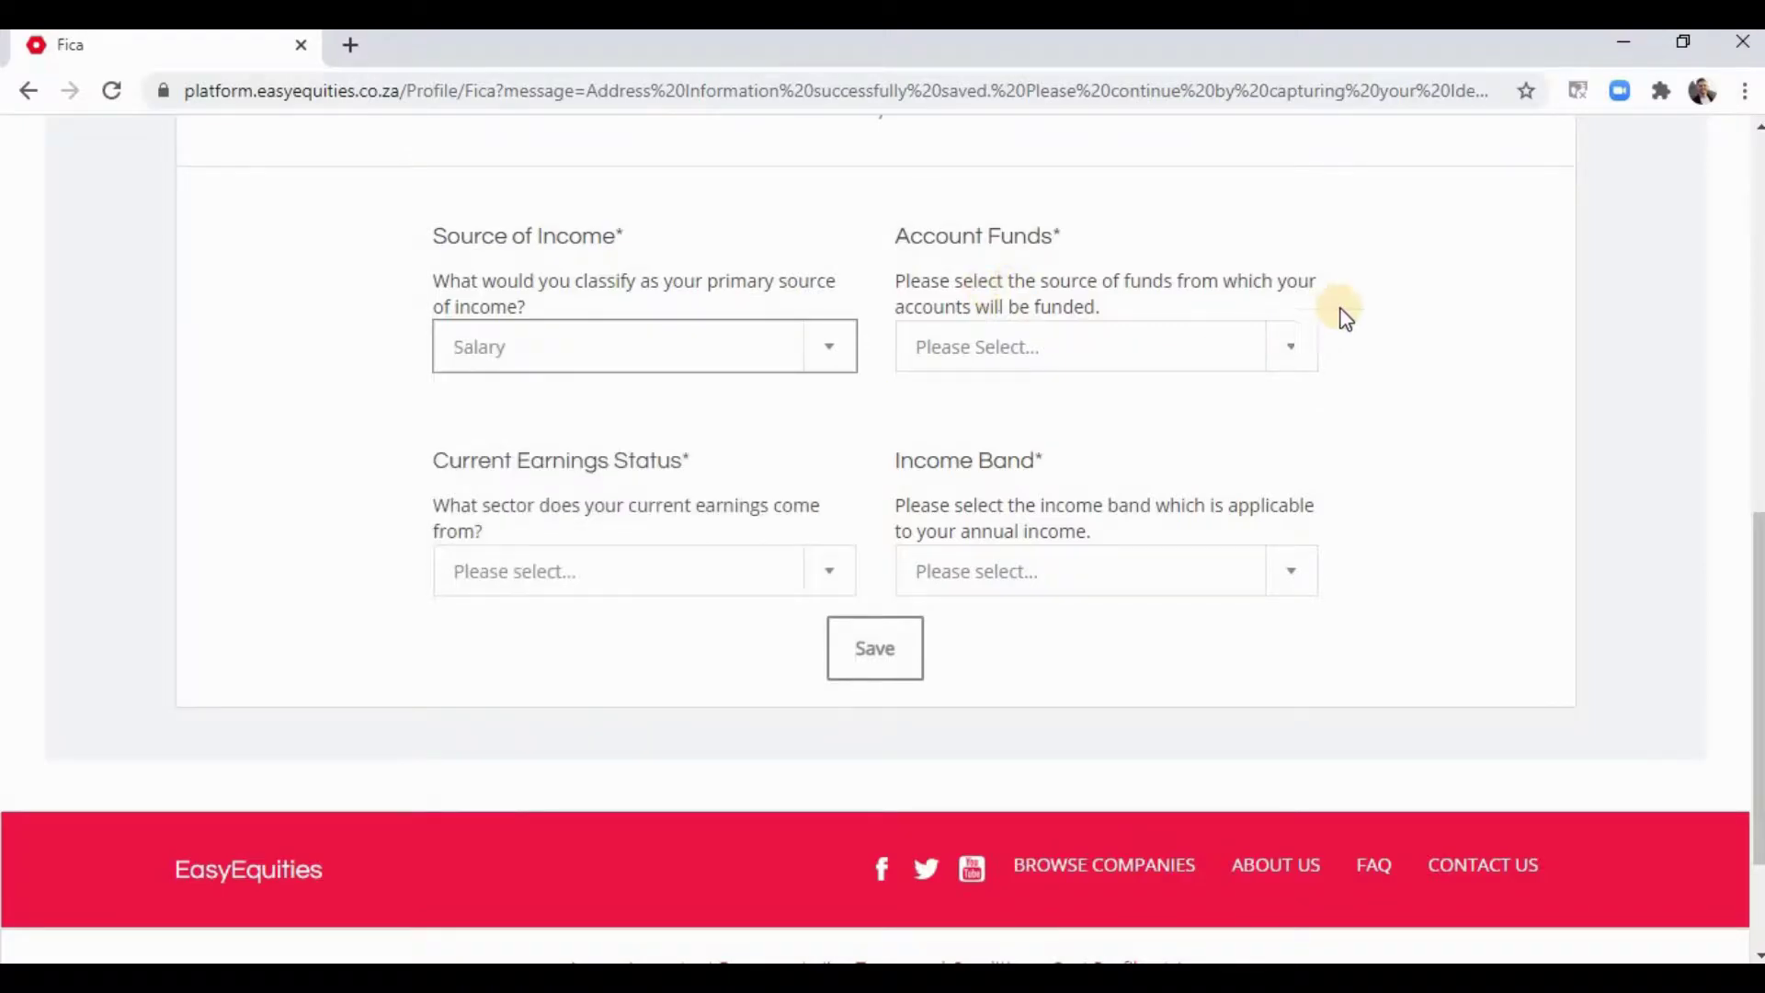
left_click(1259, 348)
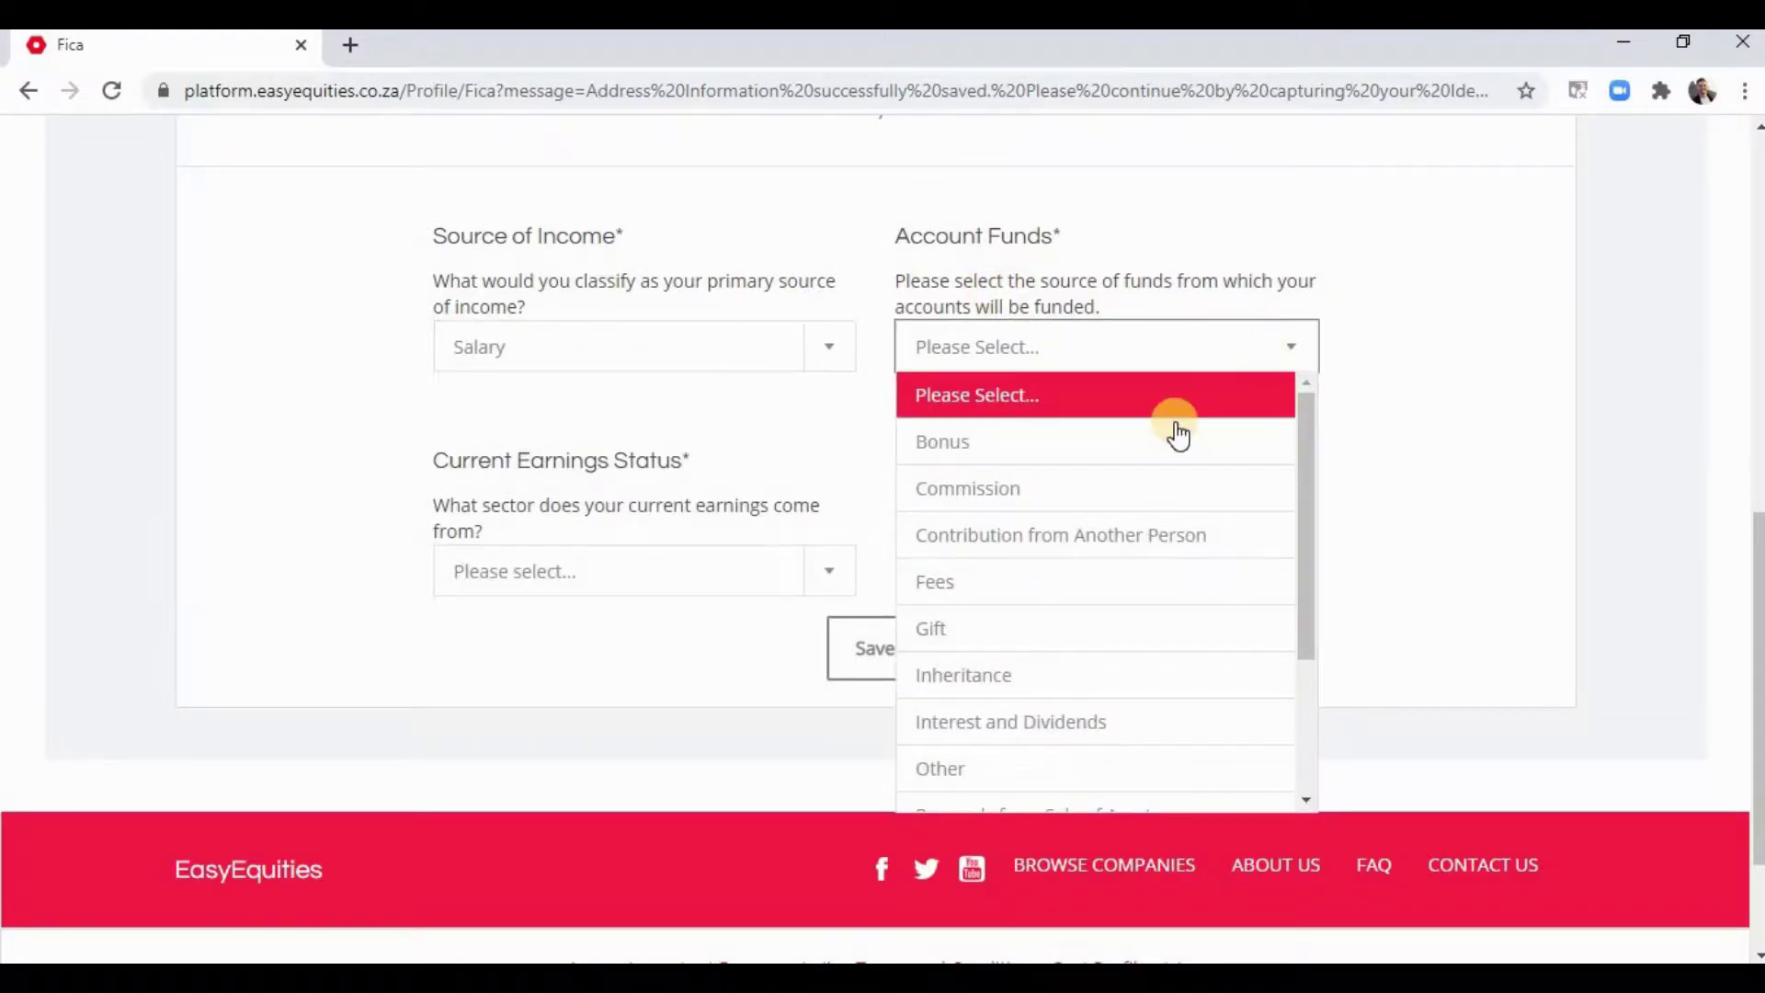
scroll(1048, 674, "down", 3)
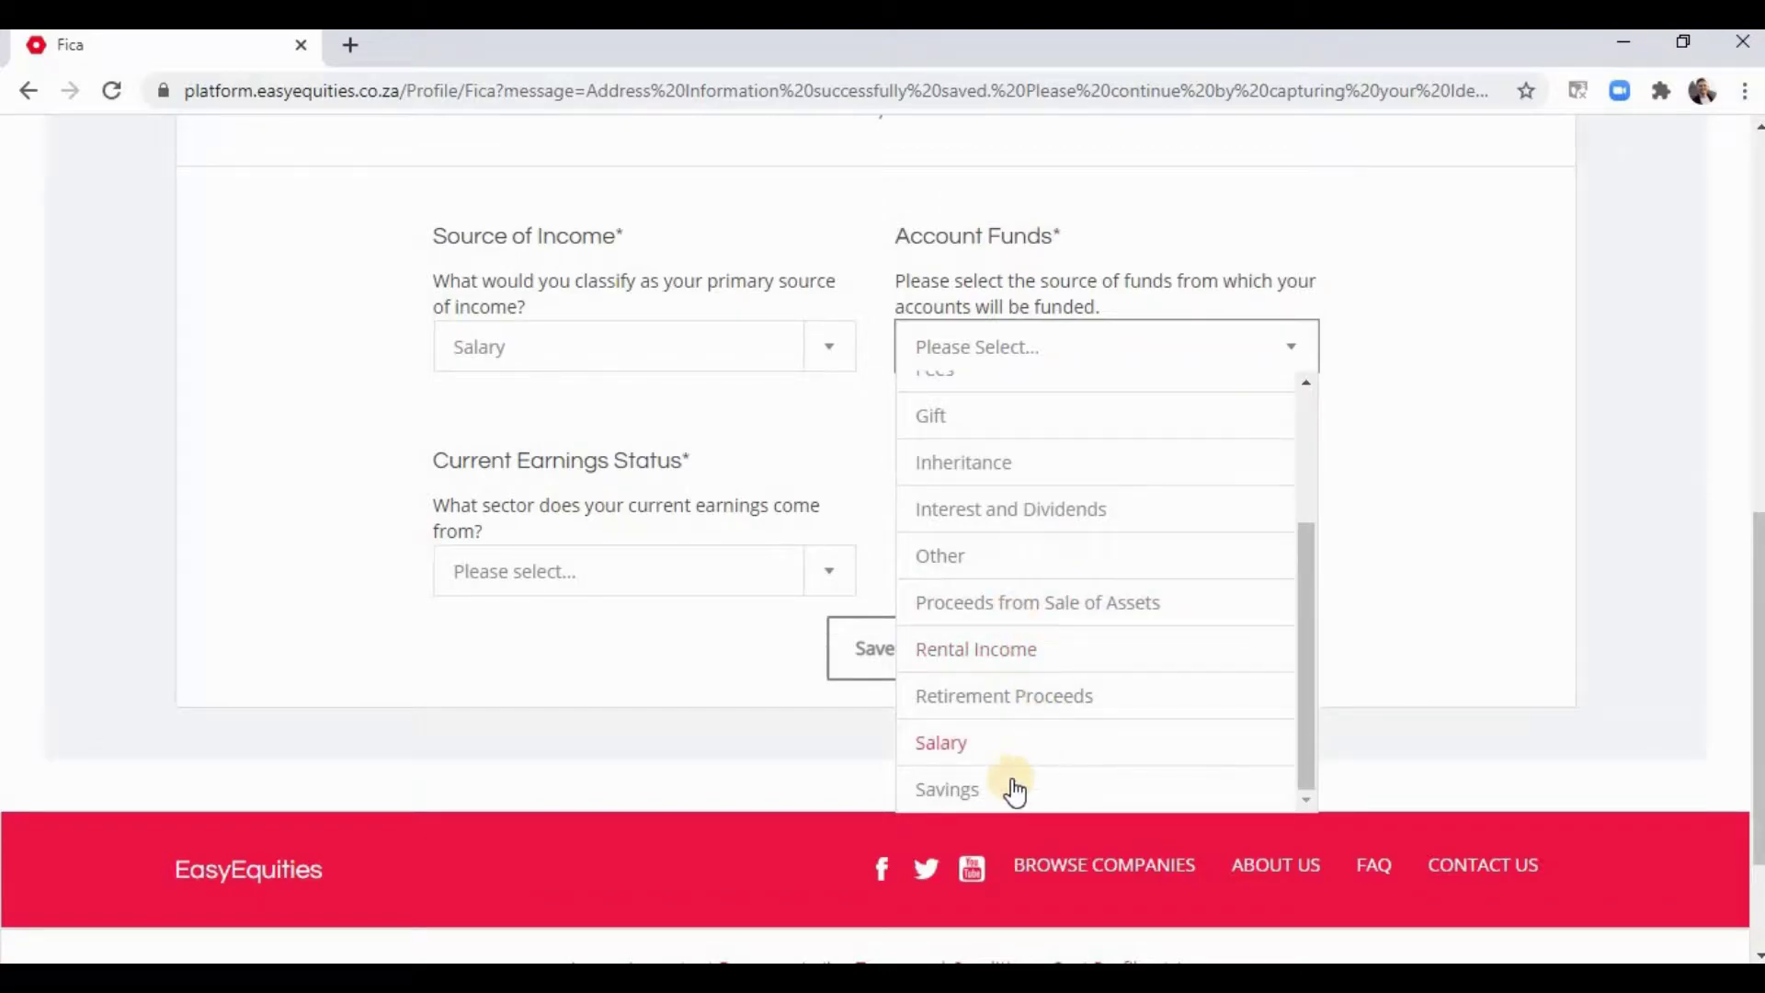
left_click(981, 791)
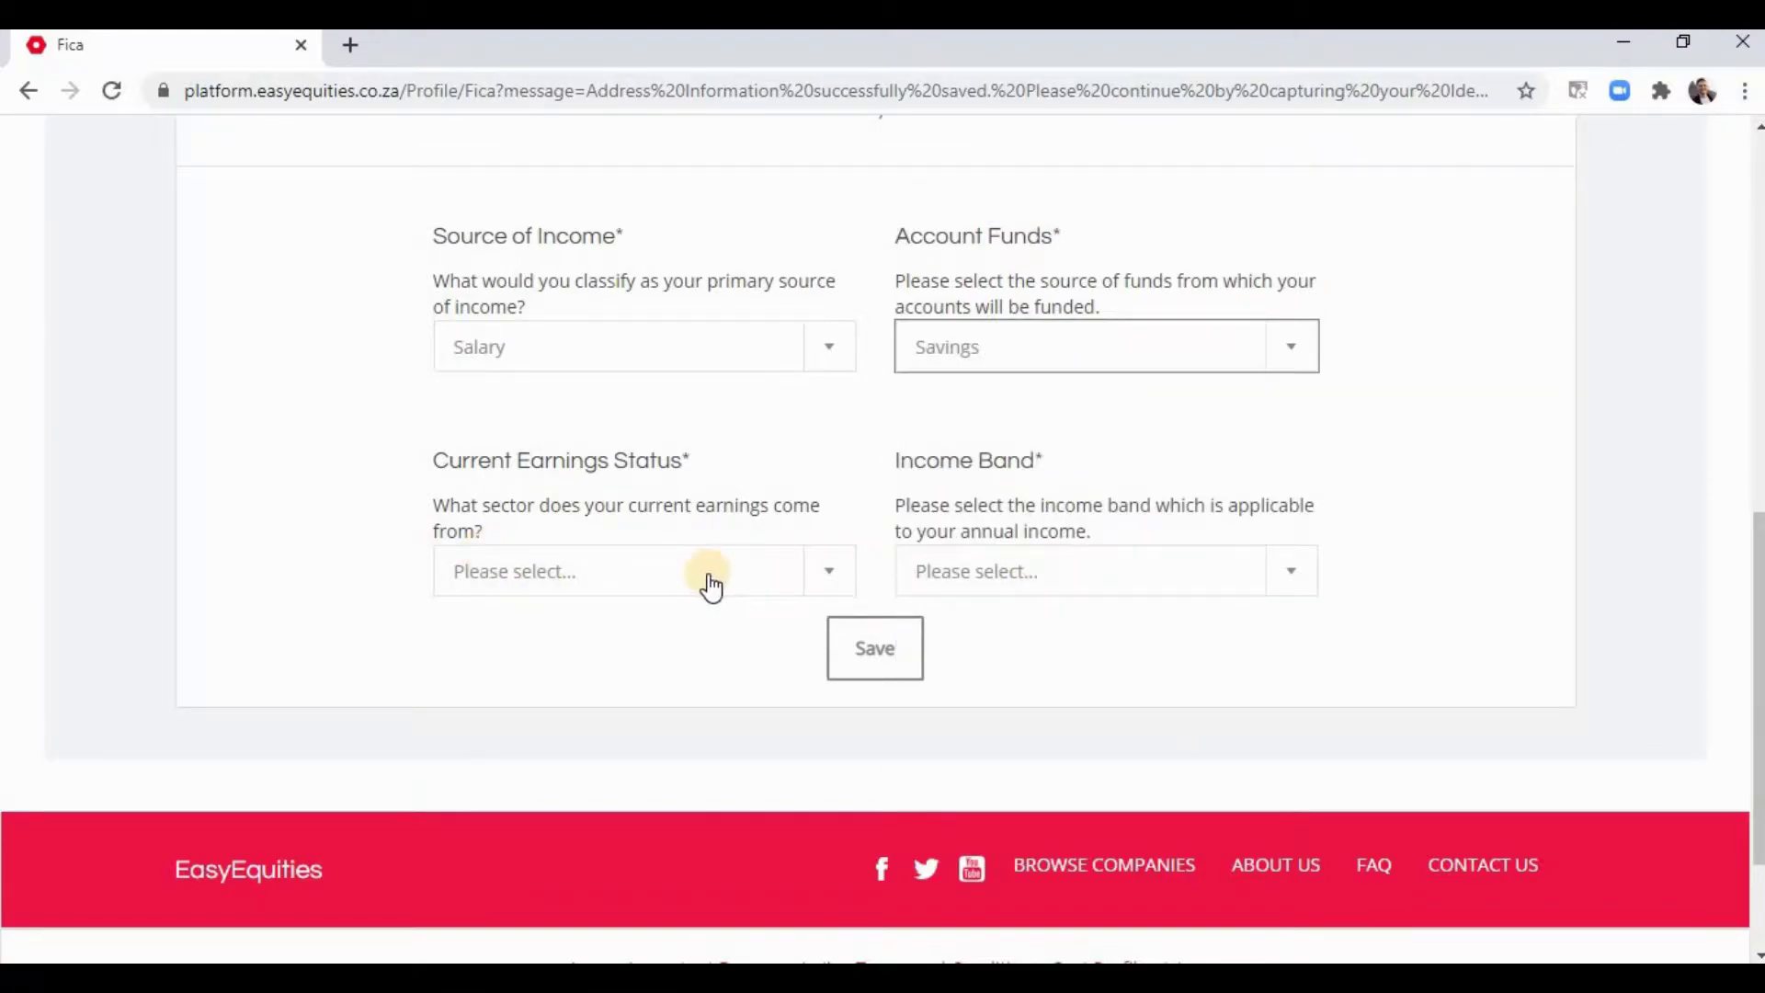
- Set earnings status to Public sector employment and income band to 0 – 189 880
left_click(813, 586)
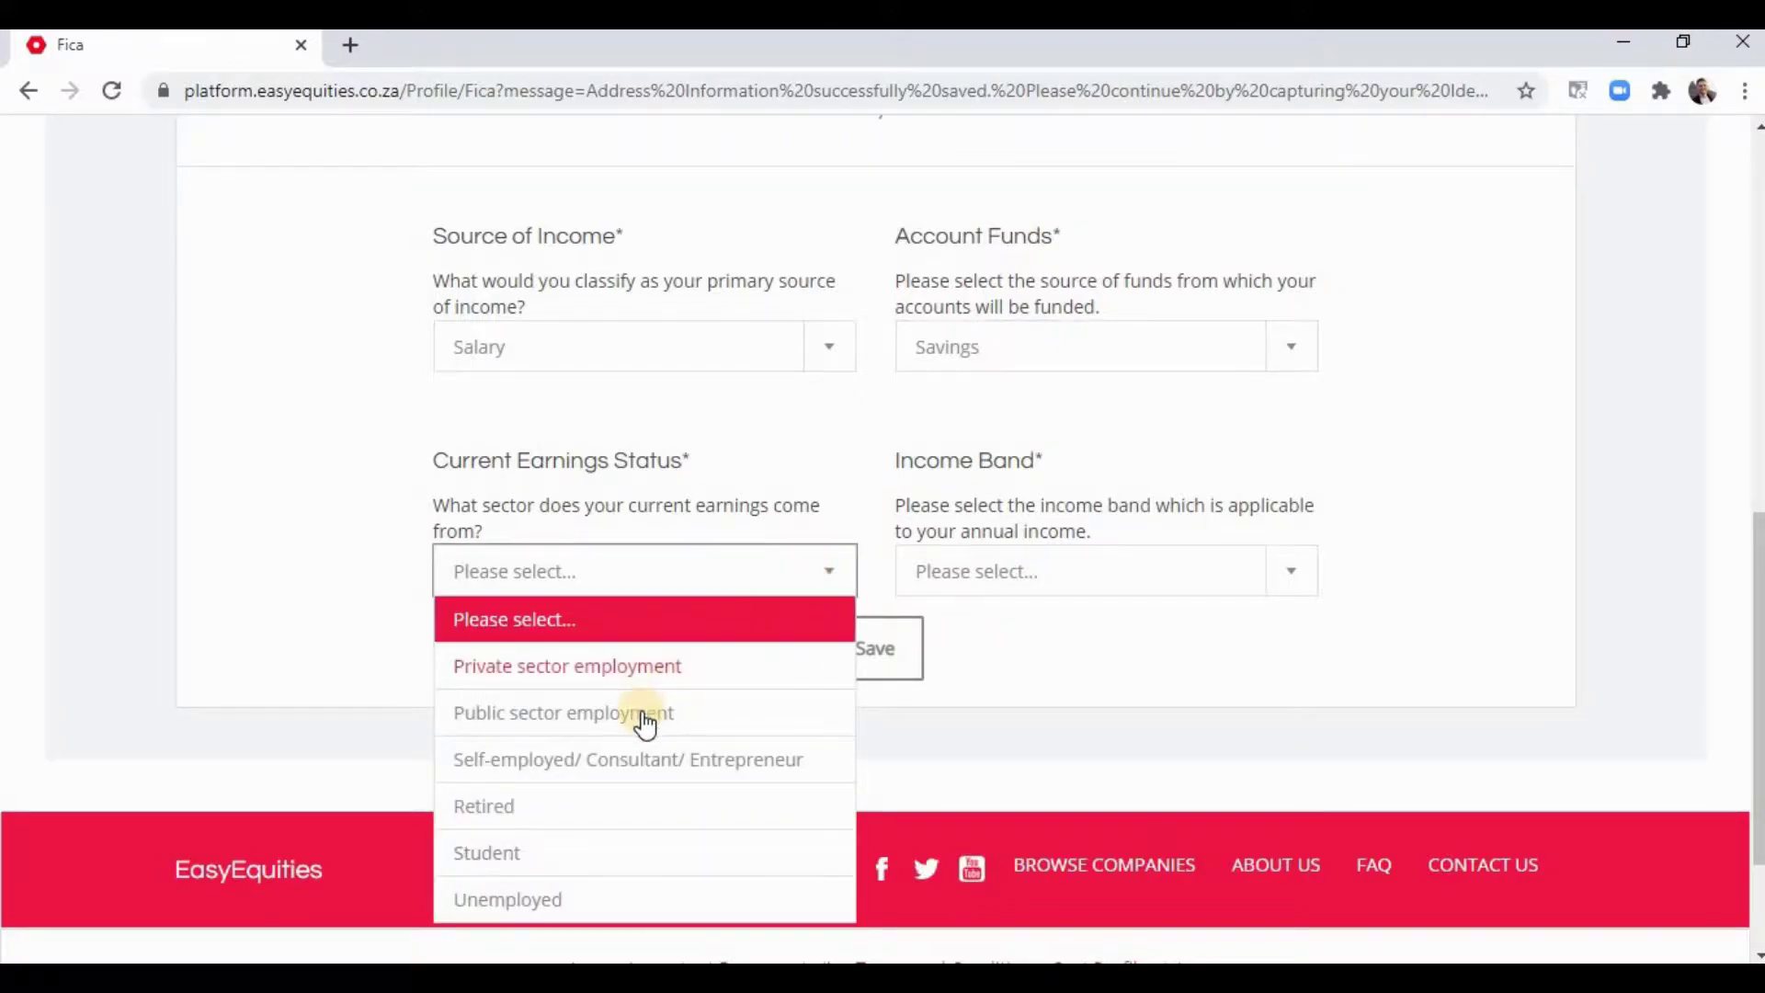
left_click(708, 715)
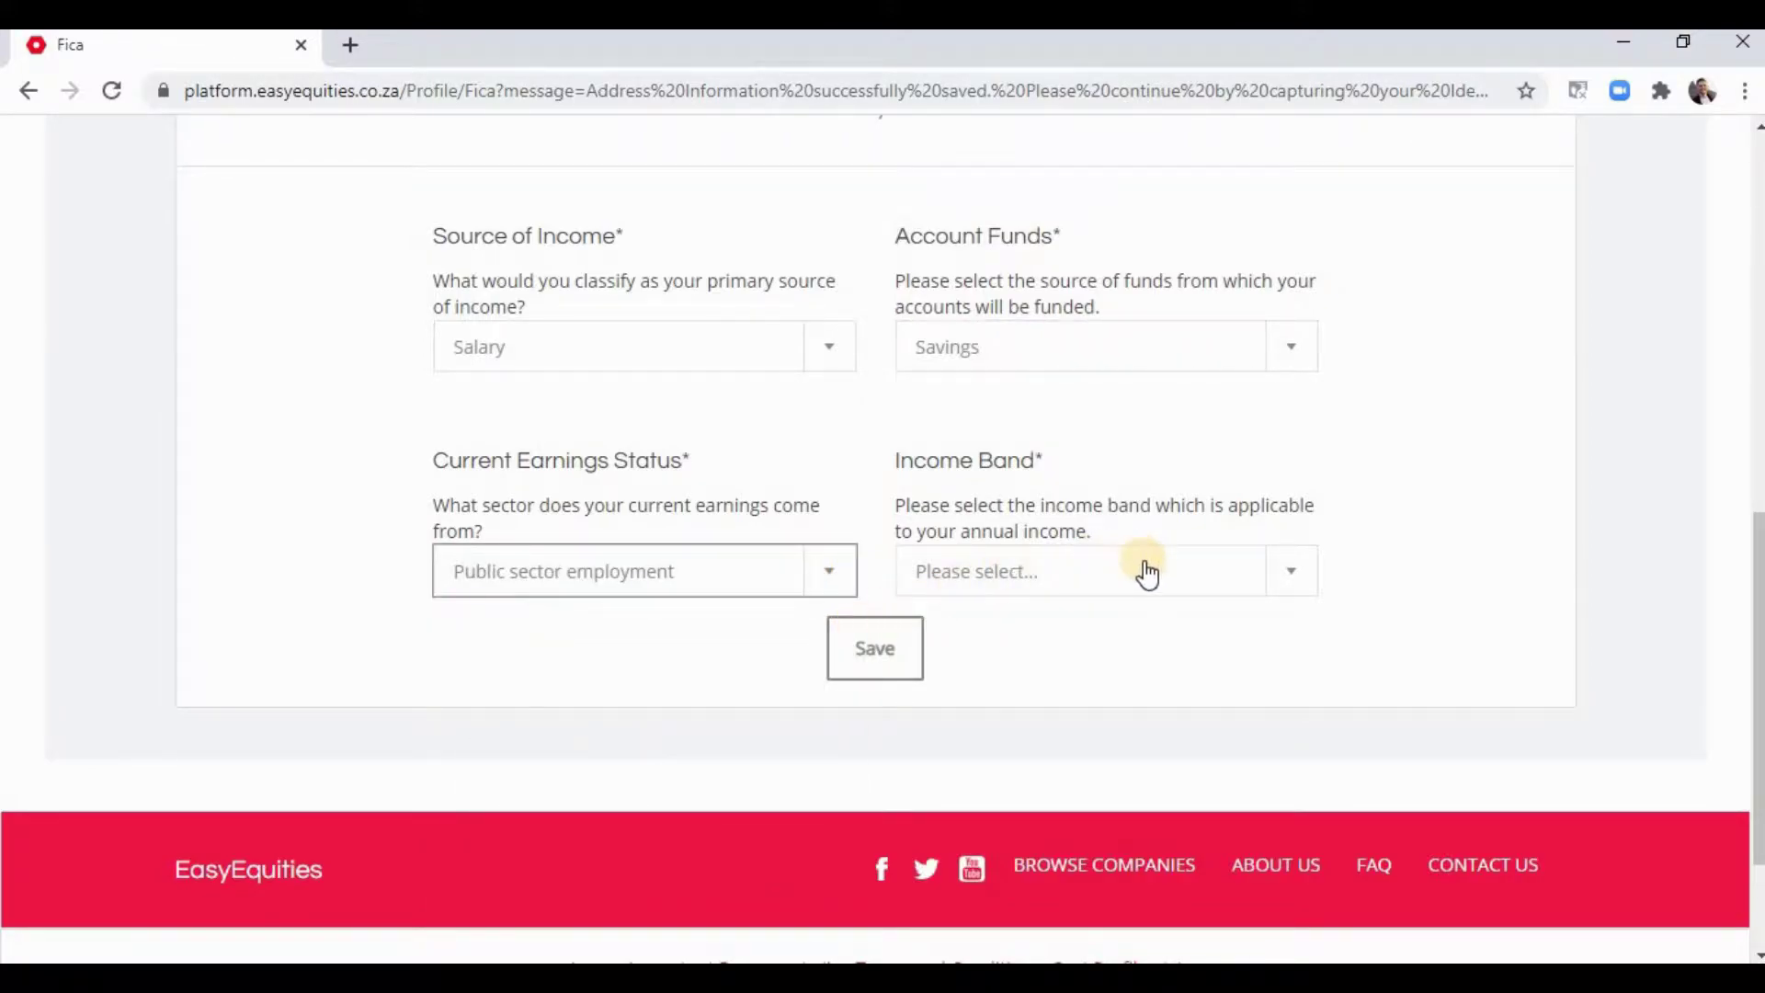
left_click(1147, 574)
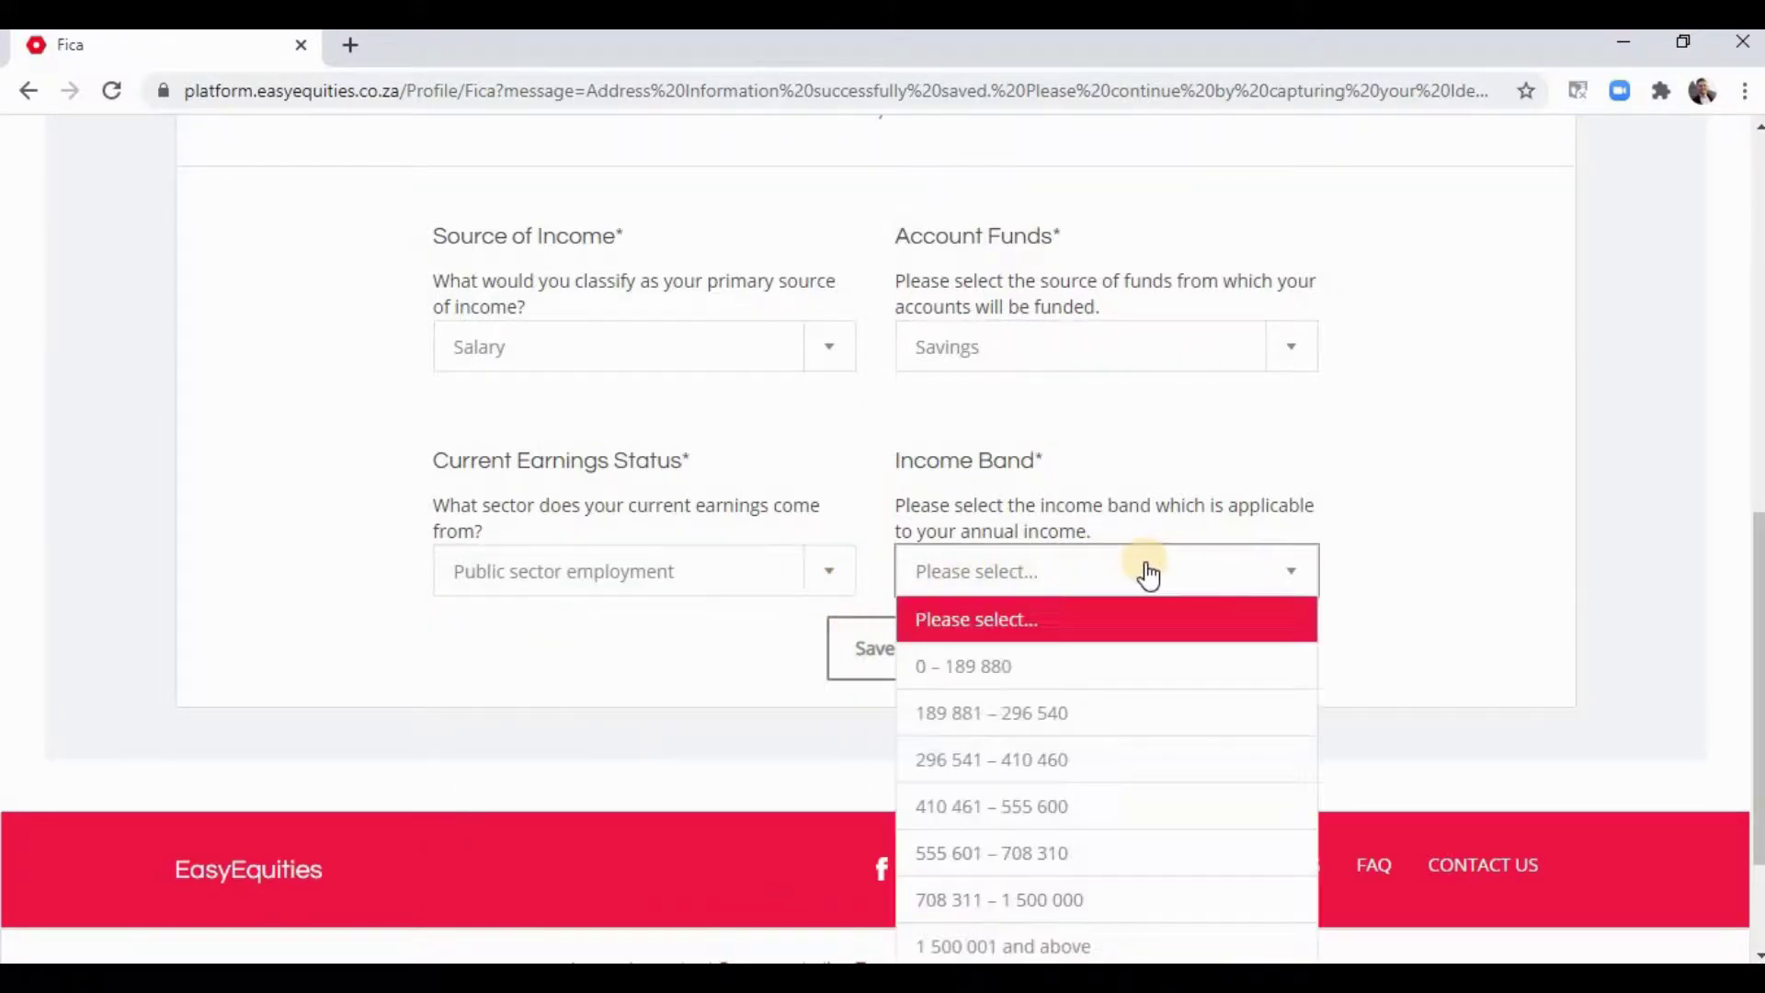
left_click(1031, 664)
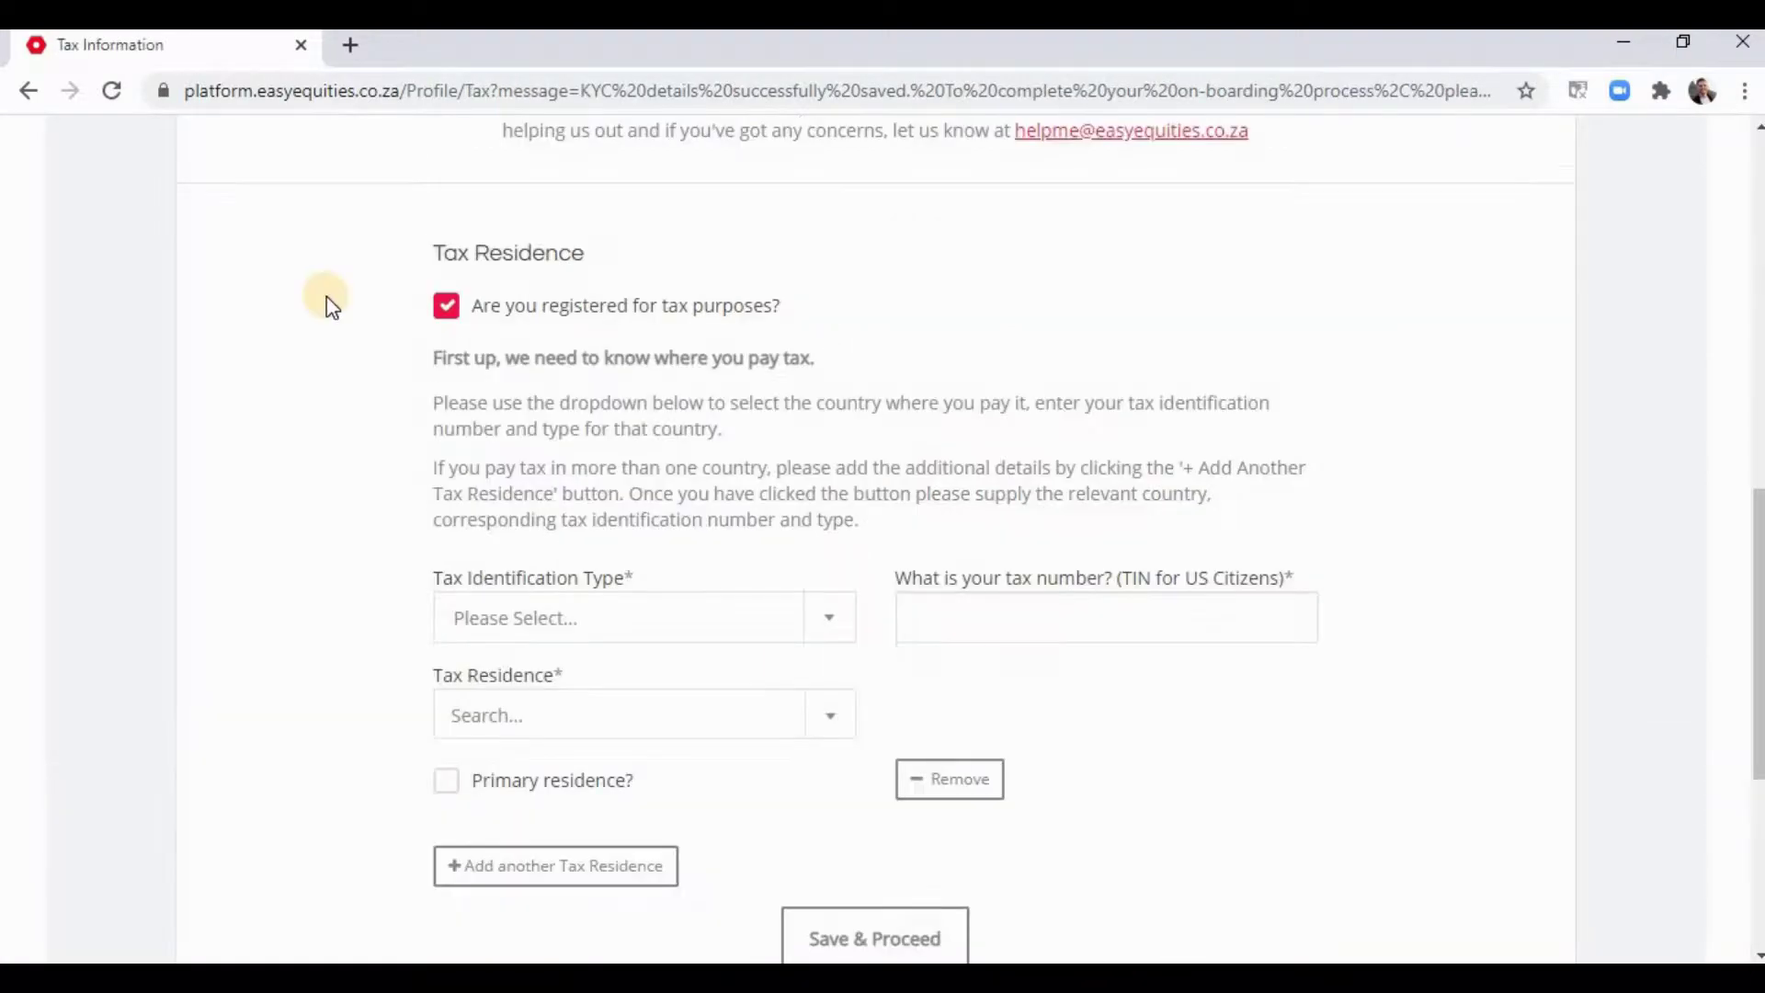
scroll(714, 391, "down", 1)
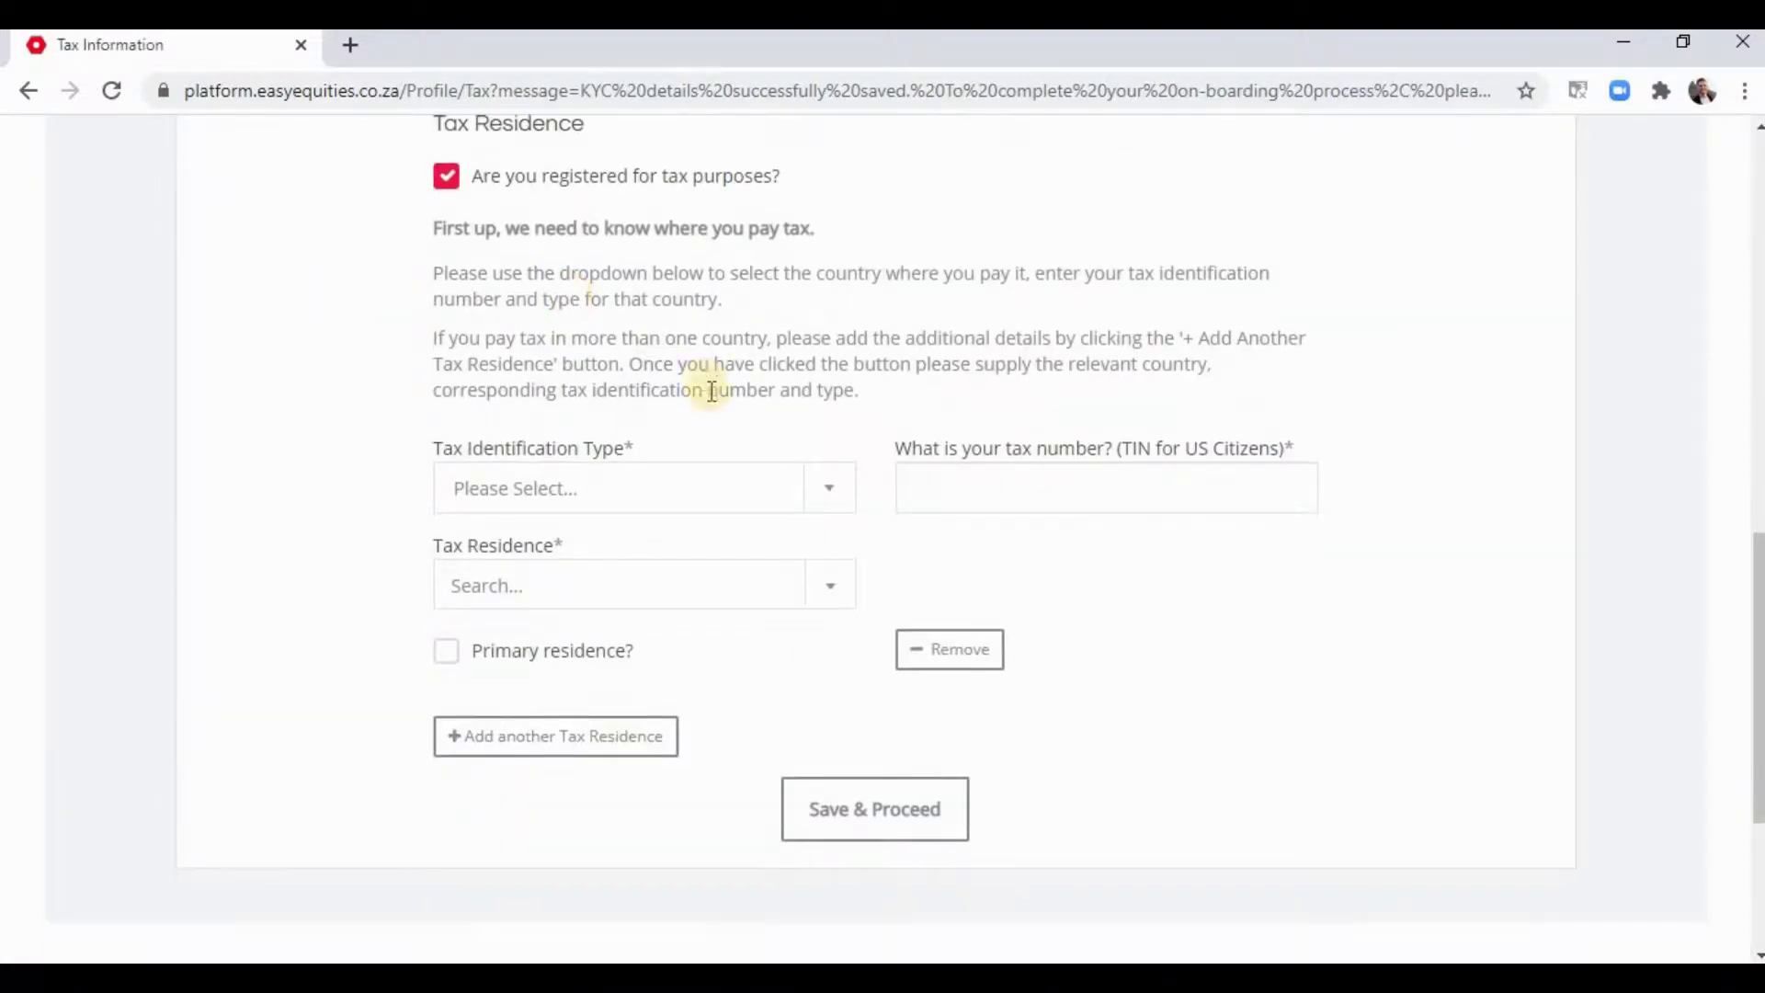
left_click(791, 504)
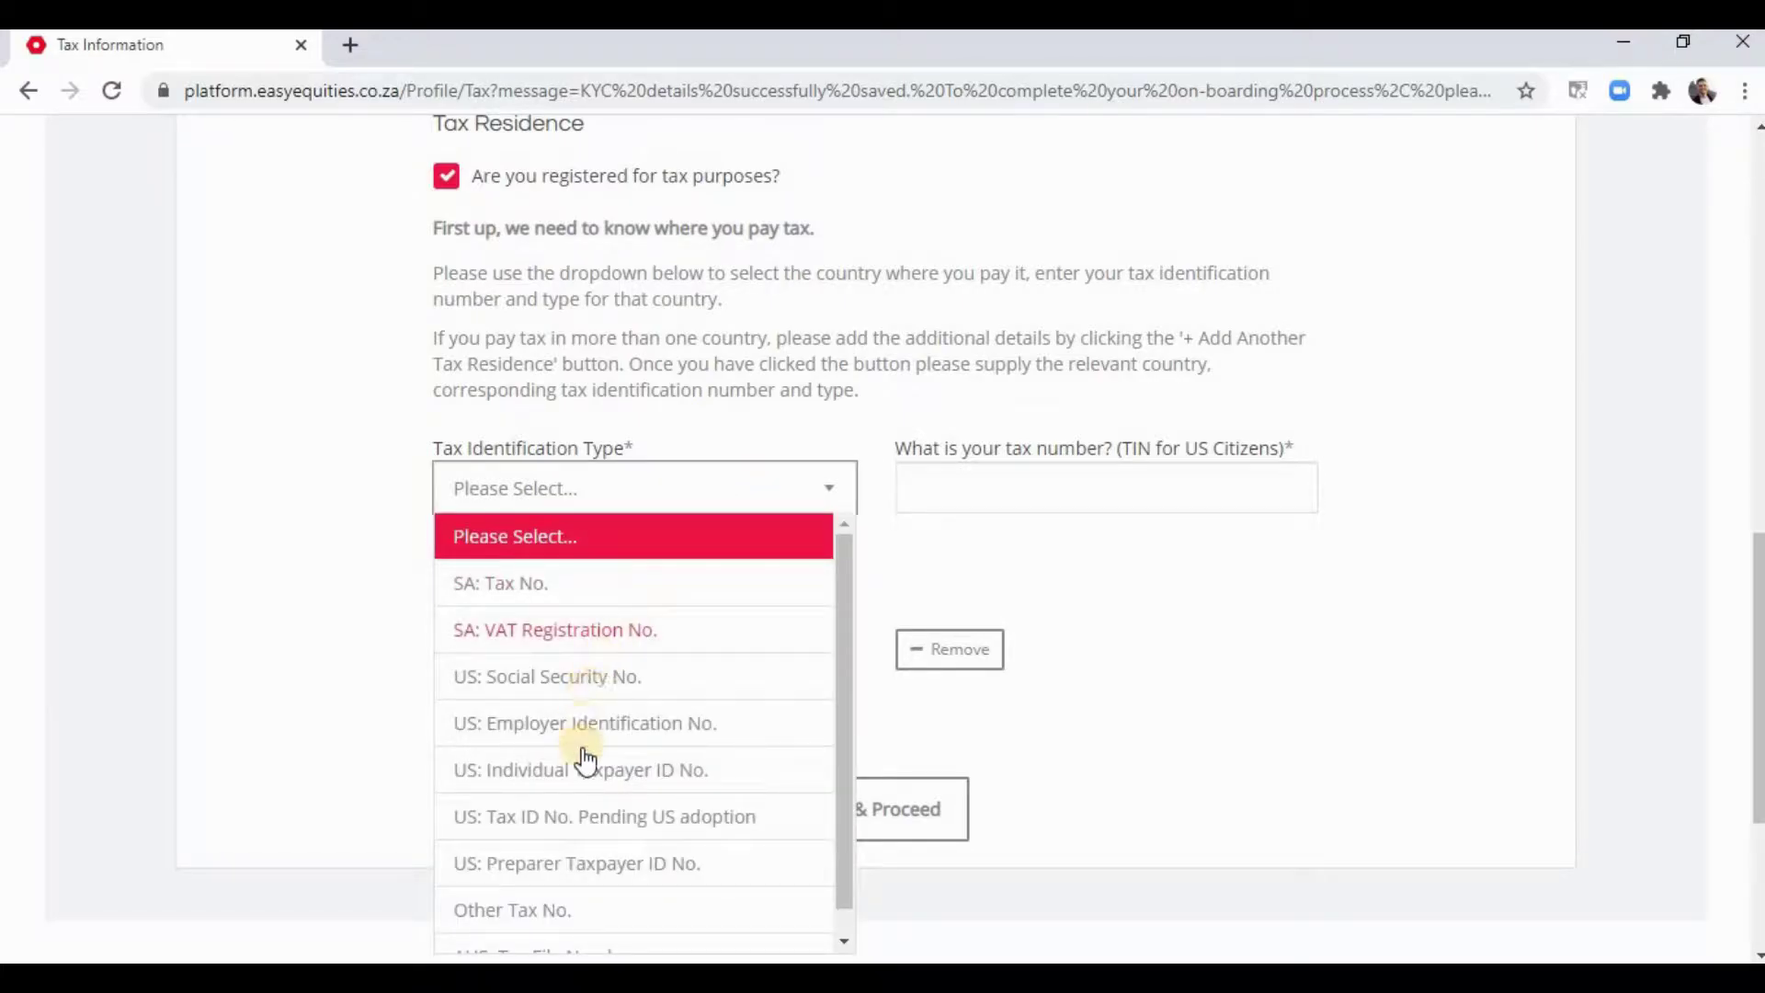
scroll(625, 804, "down", 1)
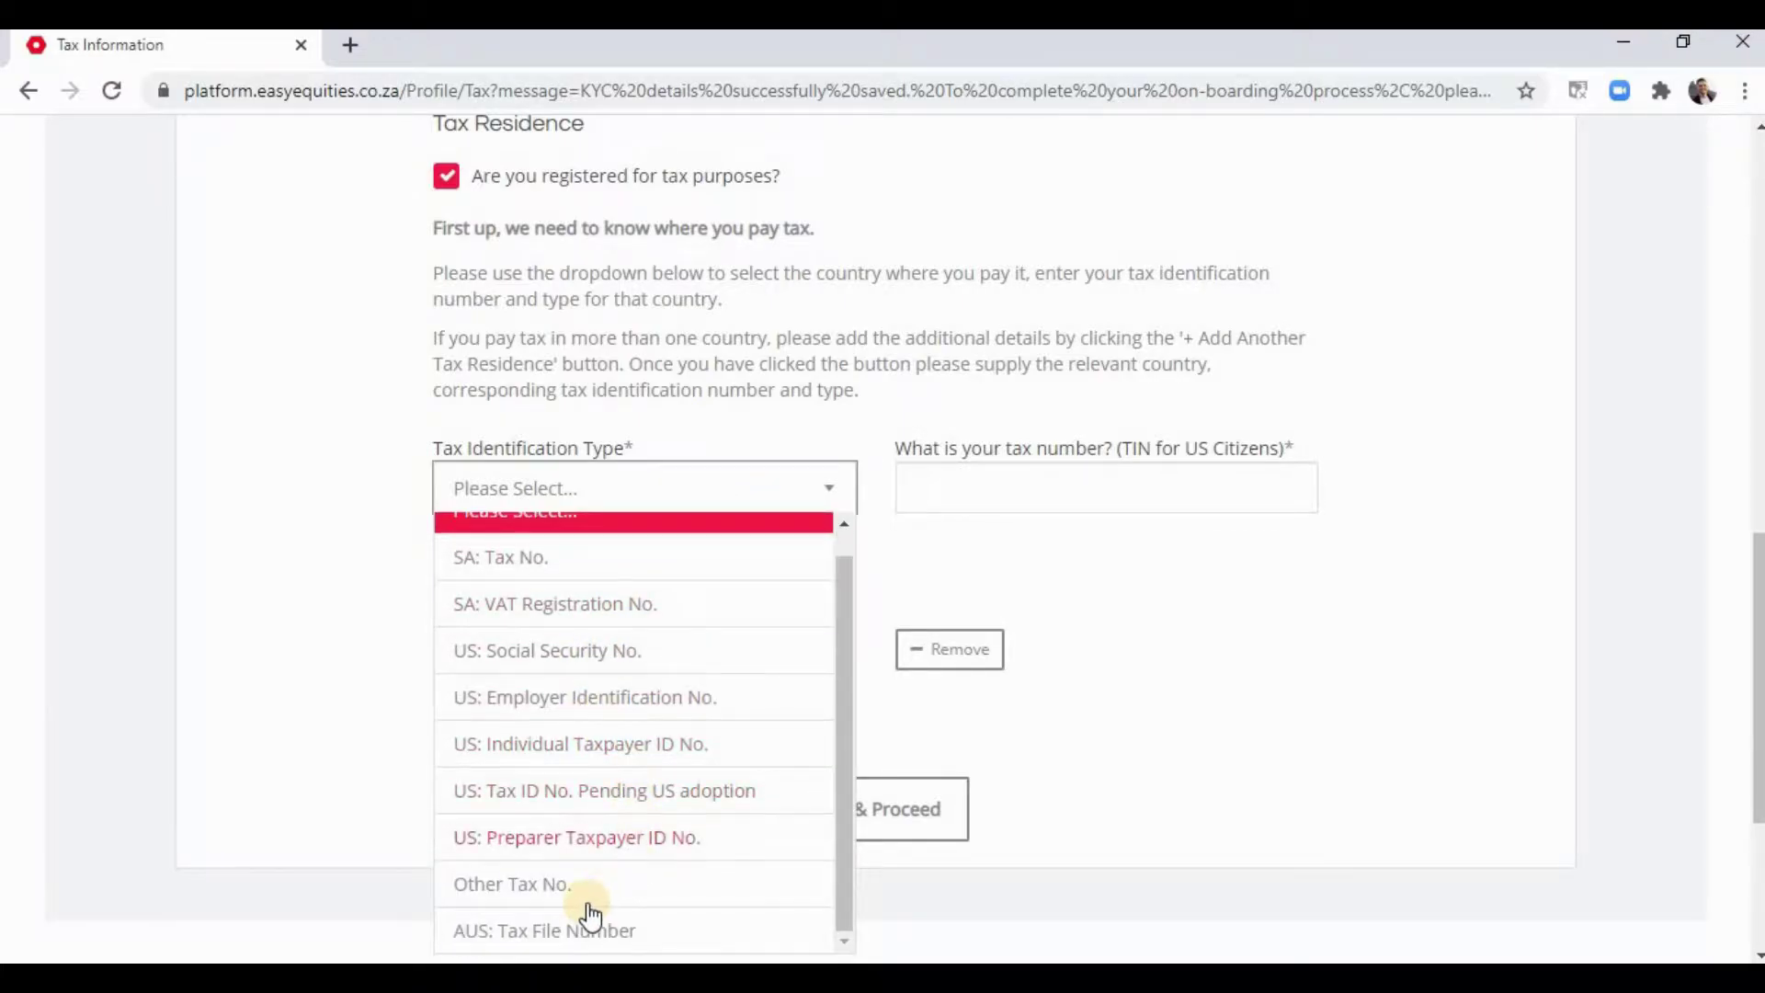
left_click(814, 489)
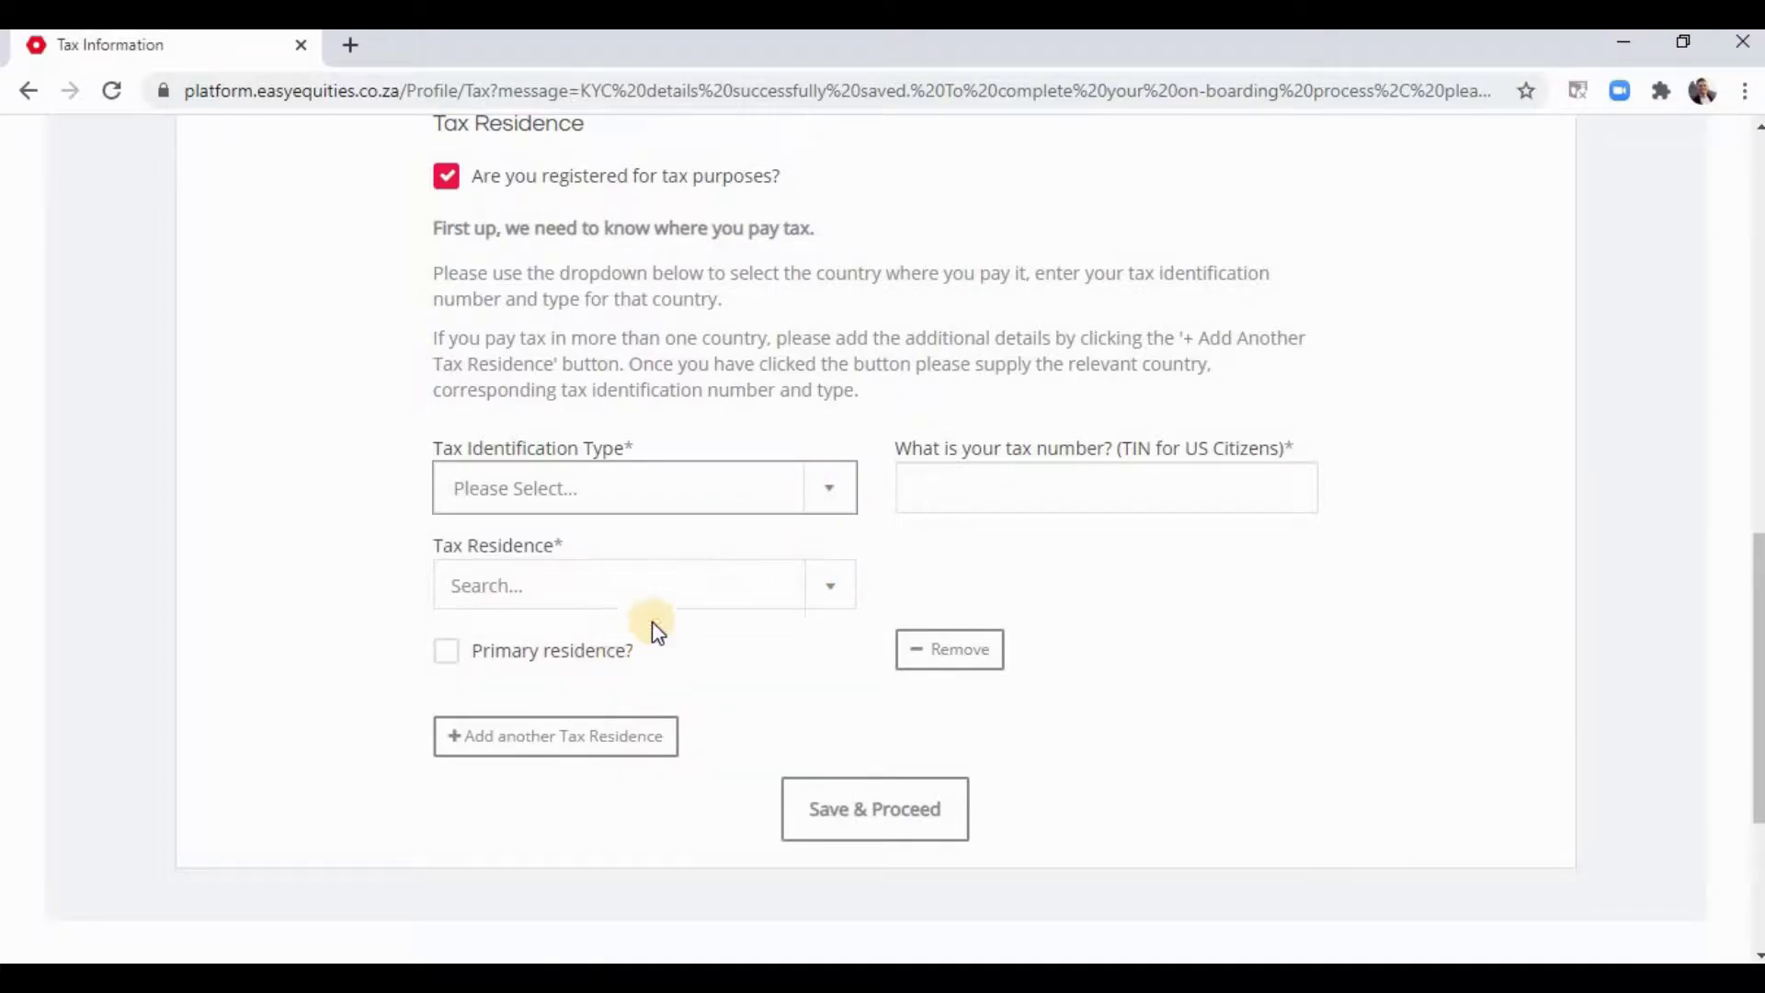
left_click(830, 588)
left_click(1030, 552)
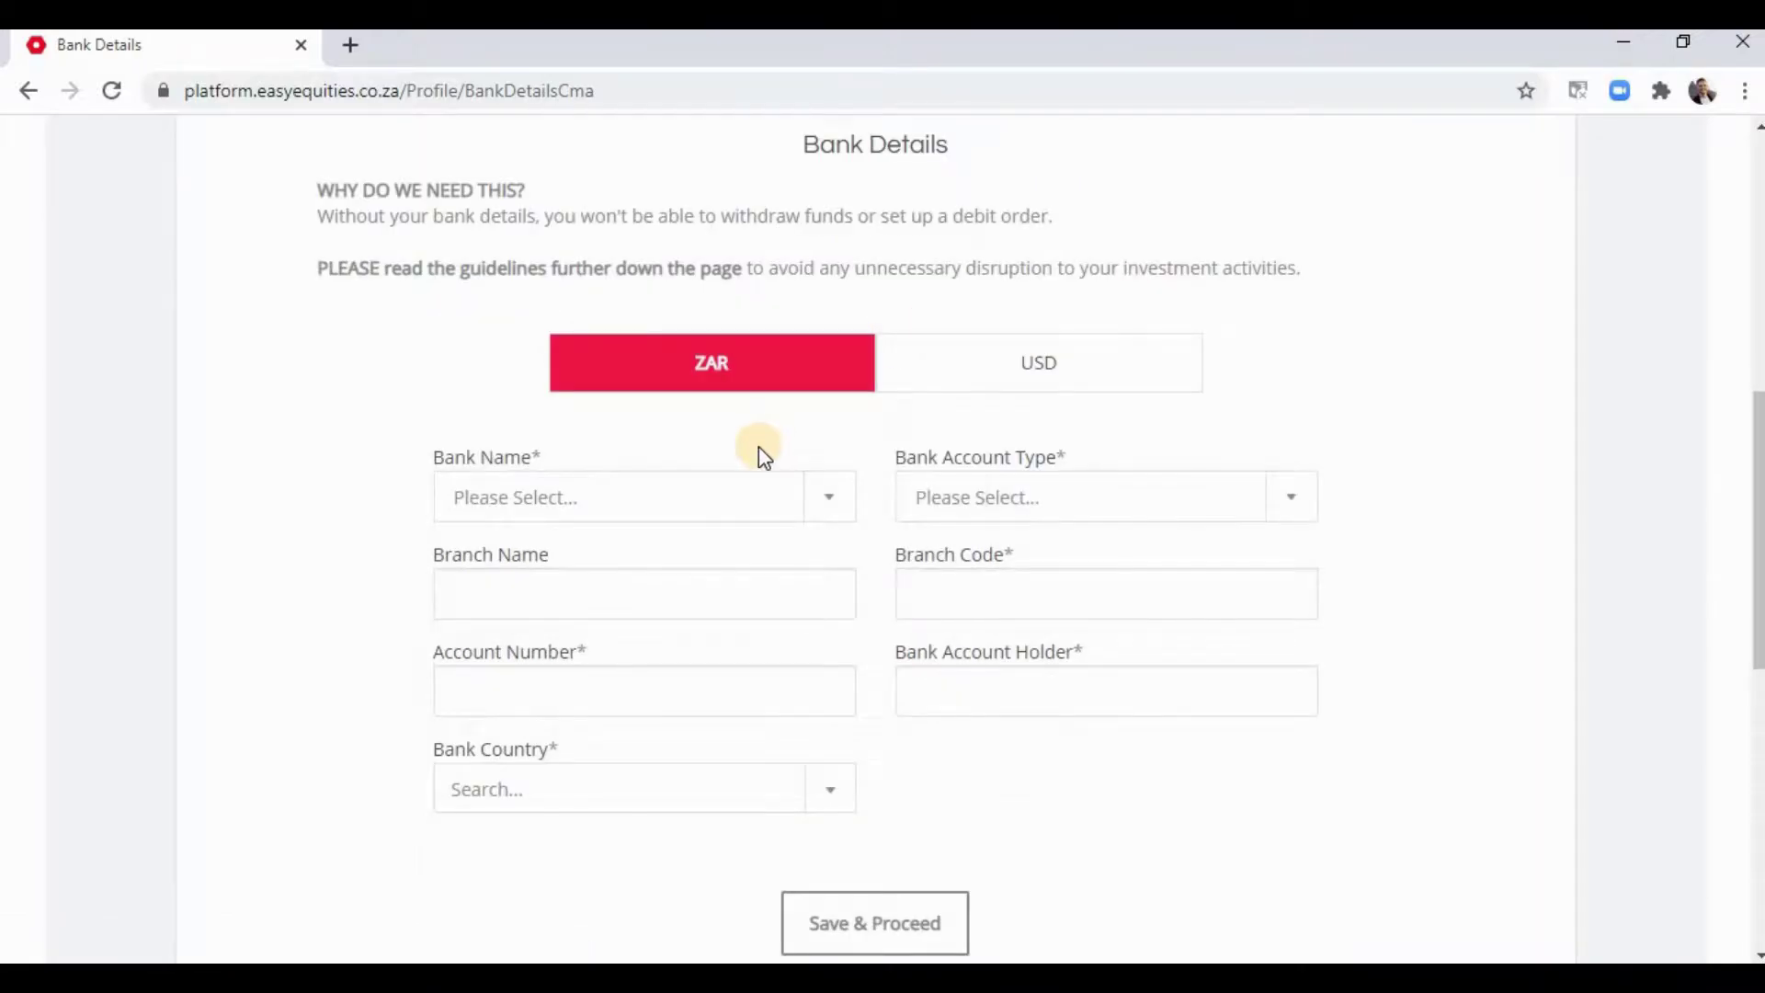
- Leave the bank details and open Invest Now for the Demo ZAR account with R100 000.00
scroll(885, 237, "down", 2)
scroll(1023, 559, "up", 3)
scroll(819, 493, "down", 7)
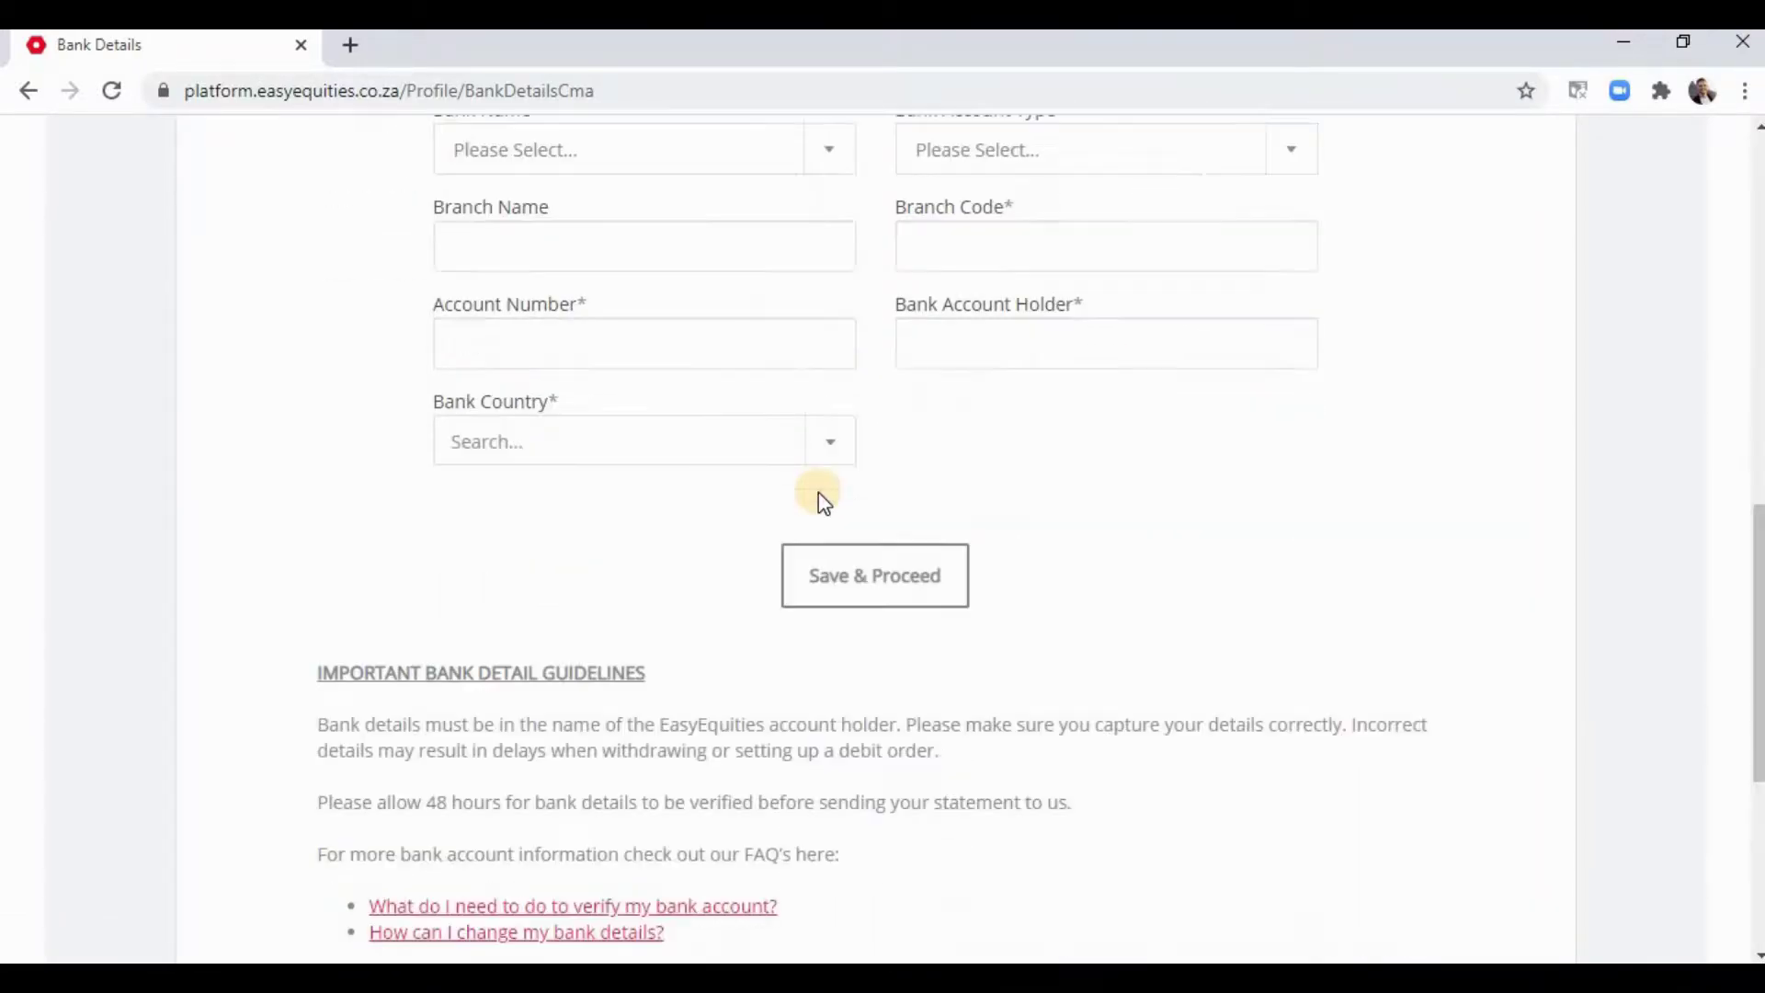
scroll(819, 493, "up", 11)
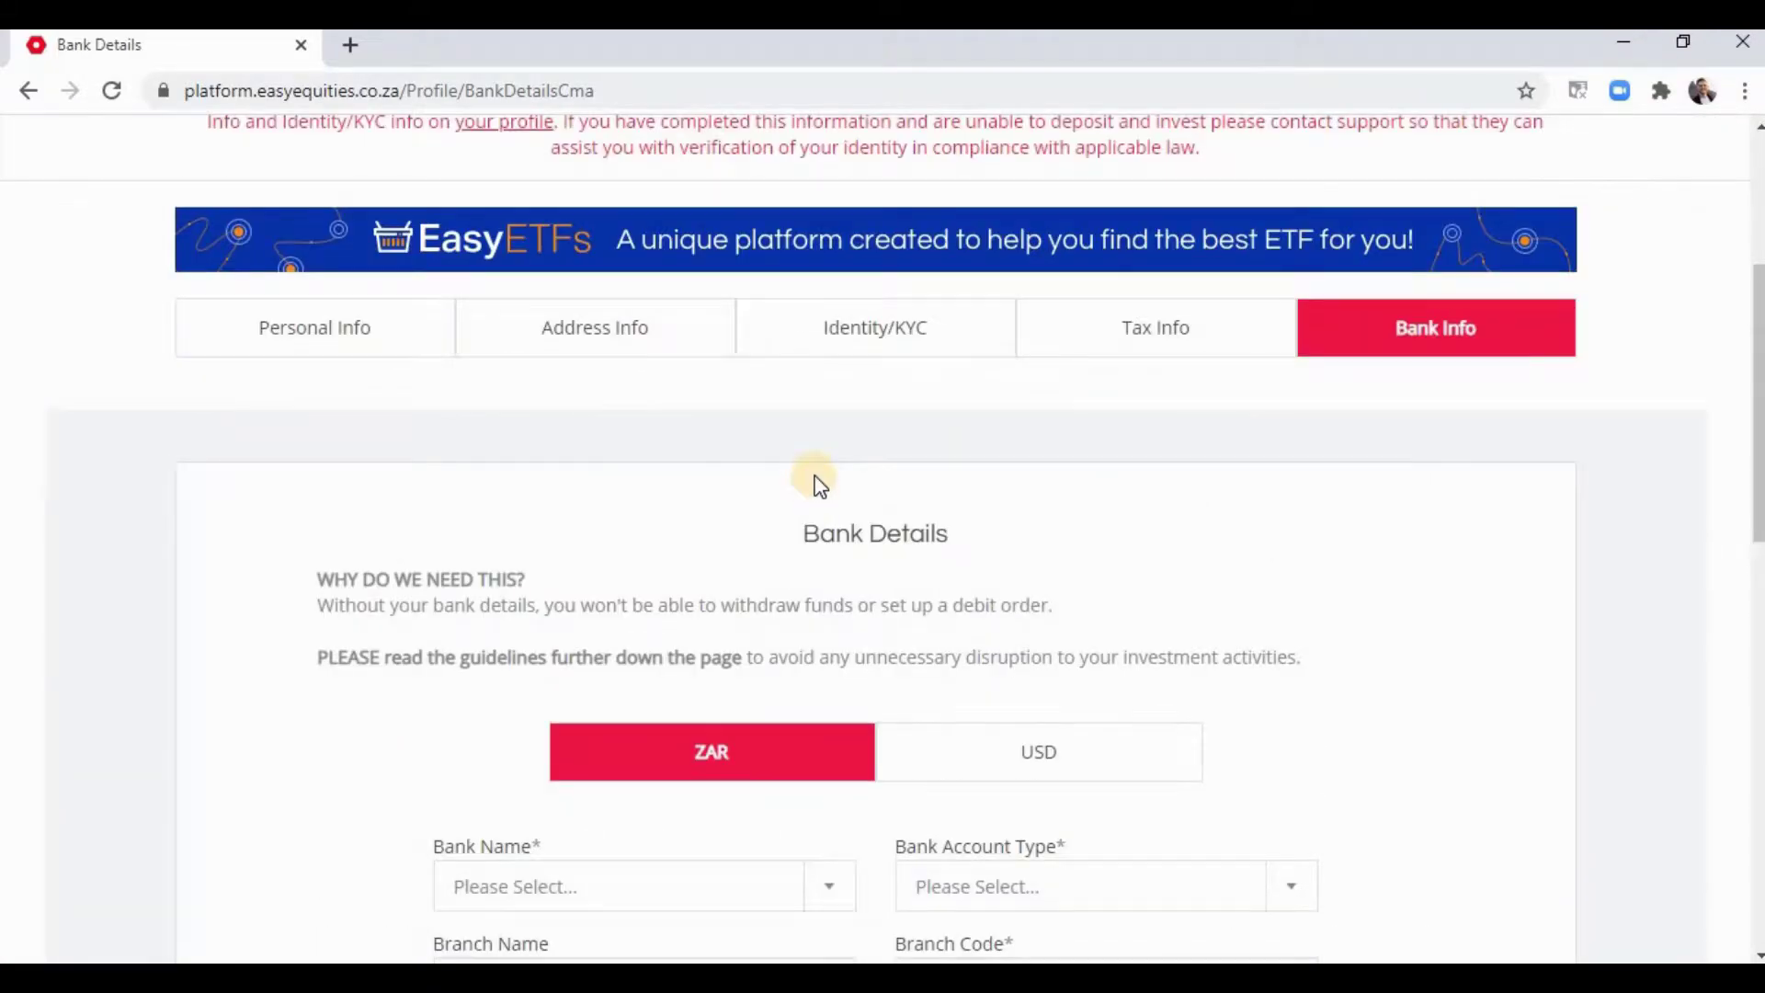
scroll(820, 485, "down", 8)
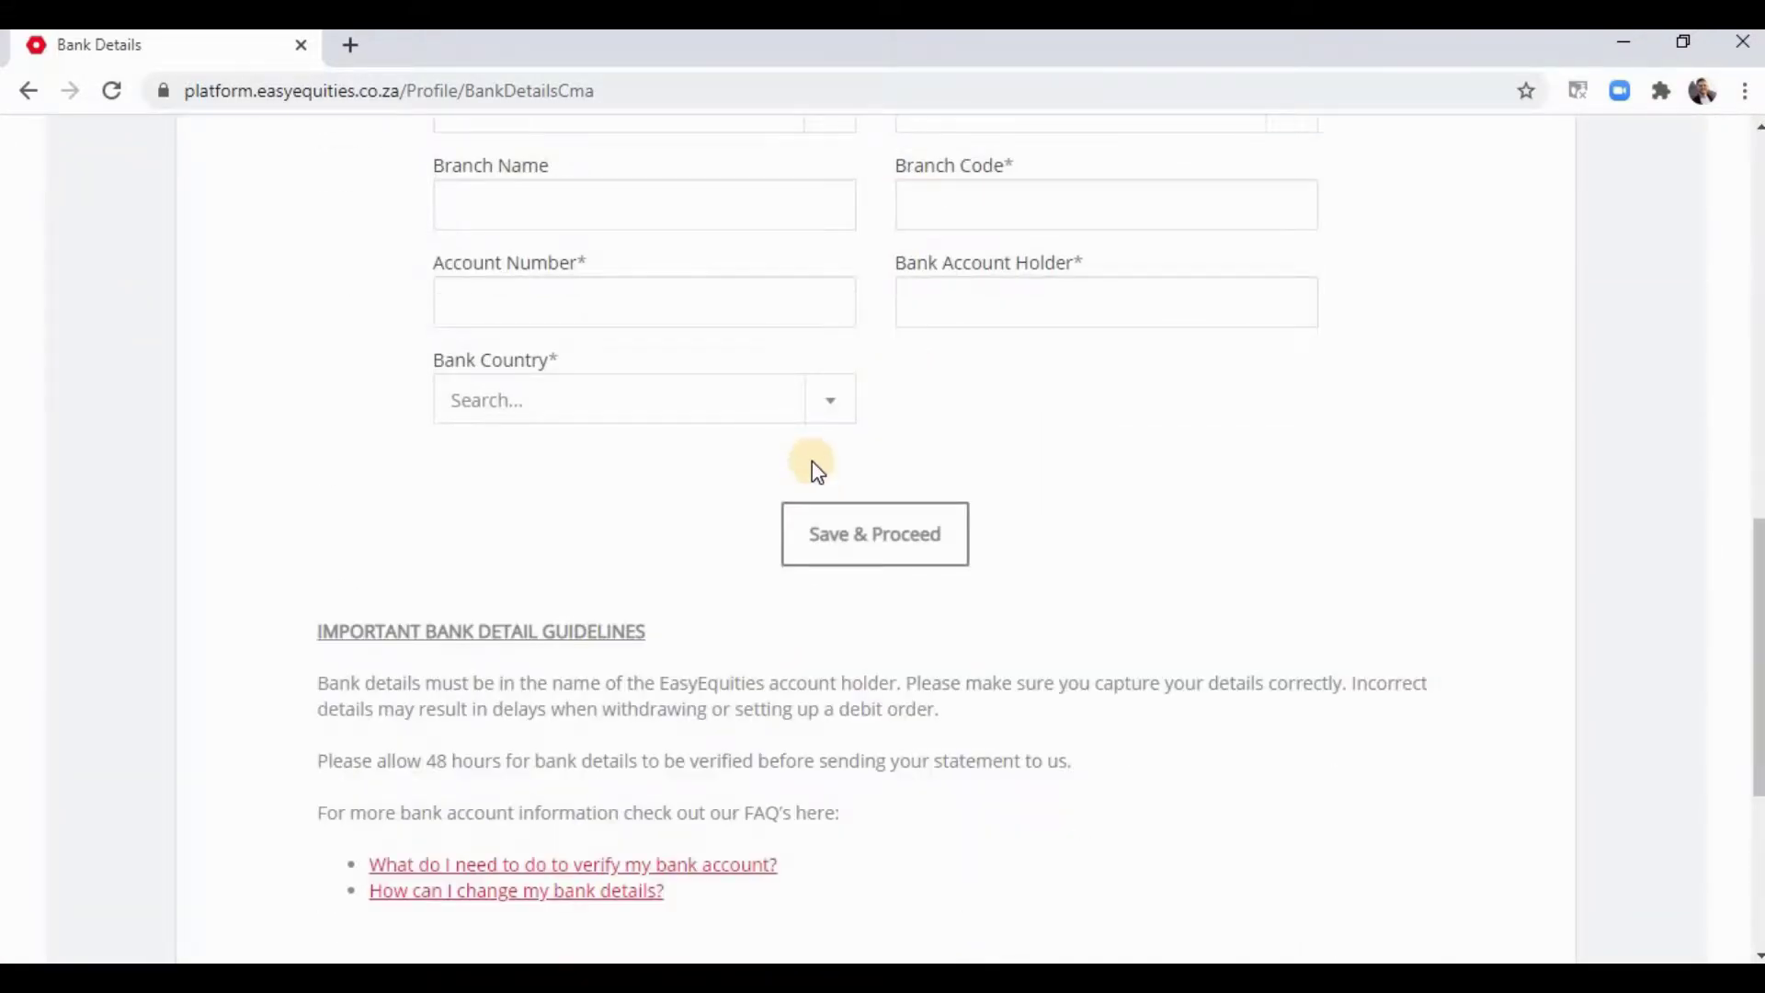
scroll(815, 469, "up", 3)
scroll(811, 464, "down", 7)
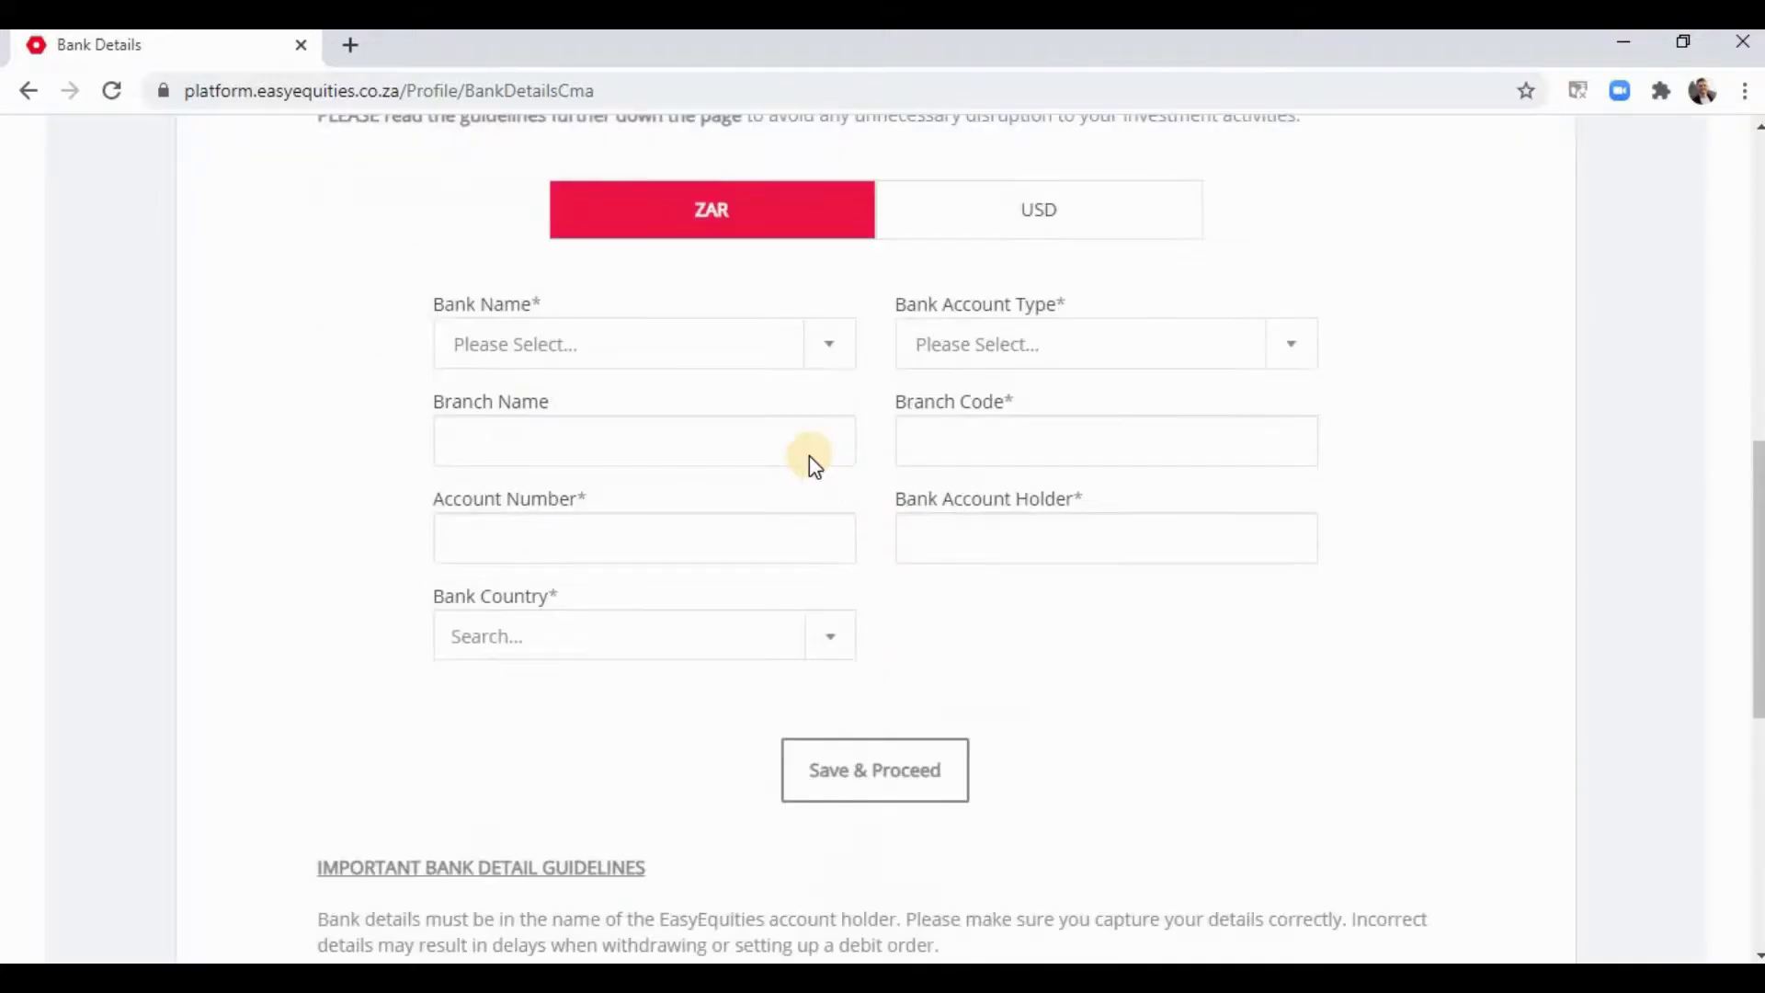
scroll(809, 454, "up", 6)
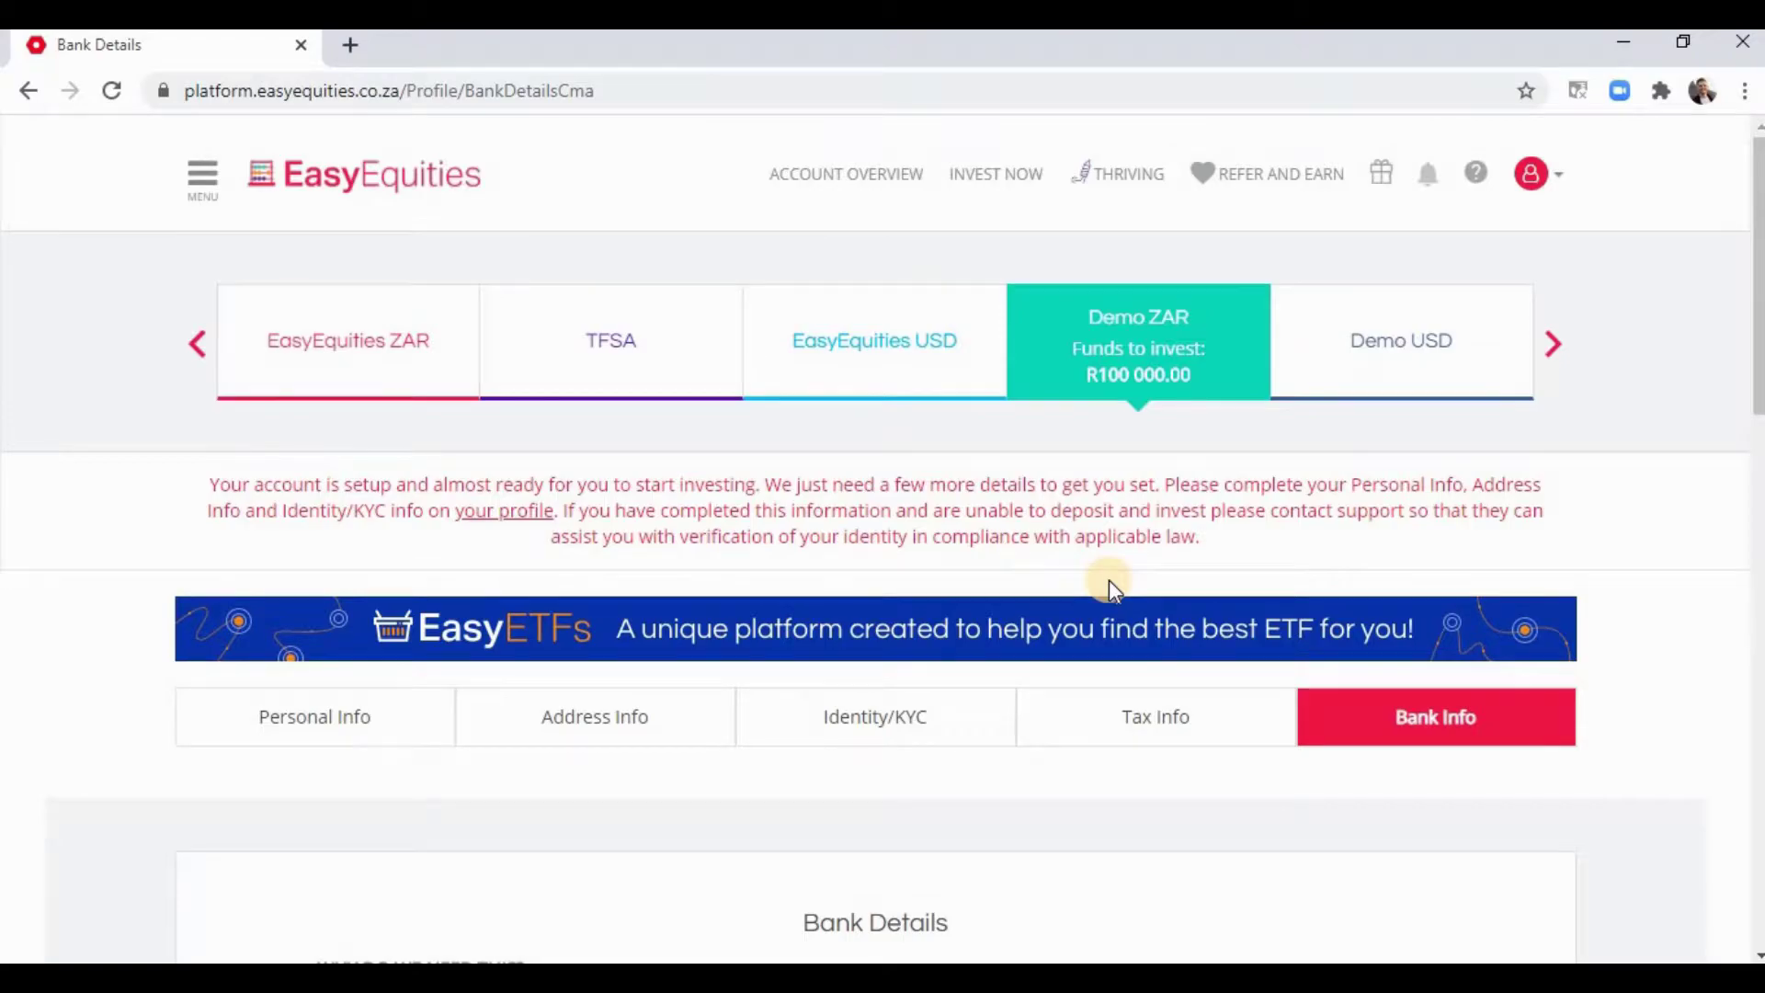
scroll(1108, 581, "down", 14)
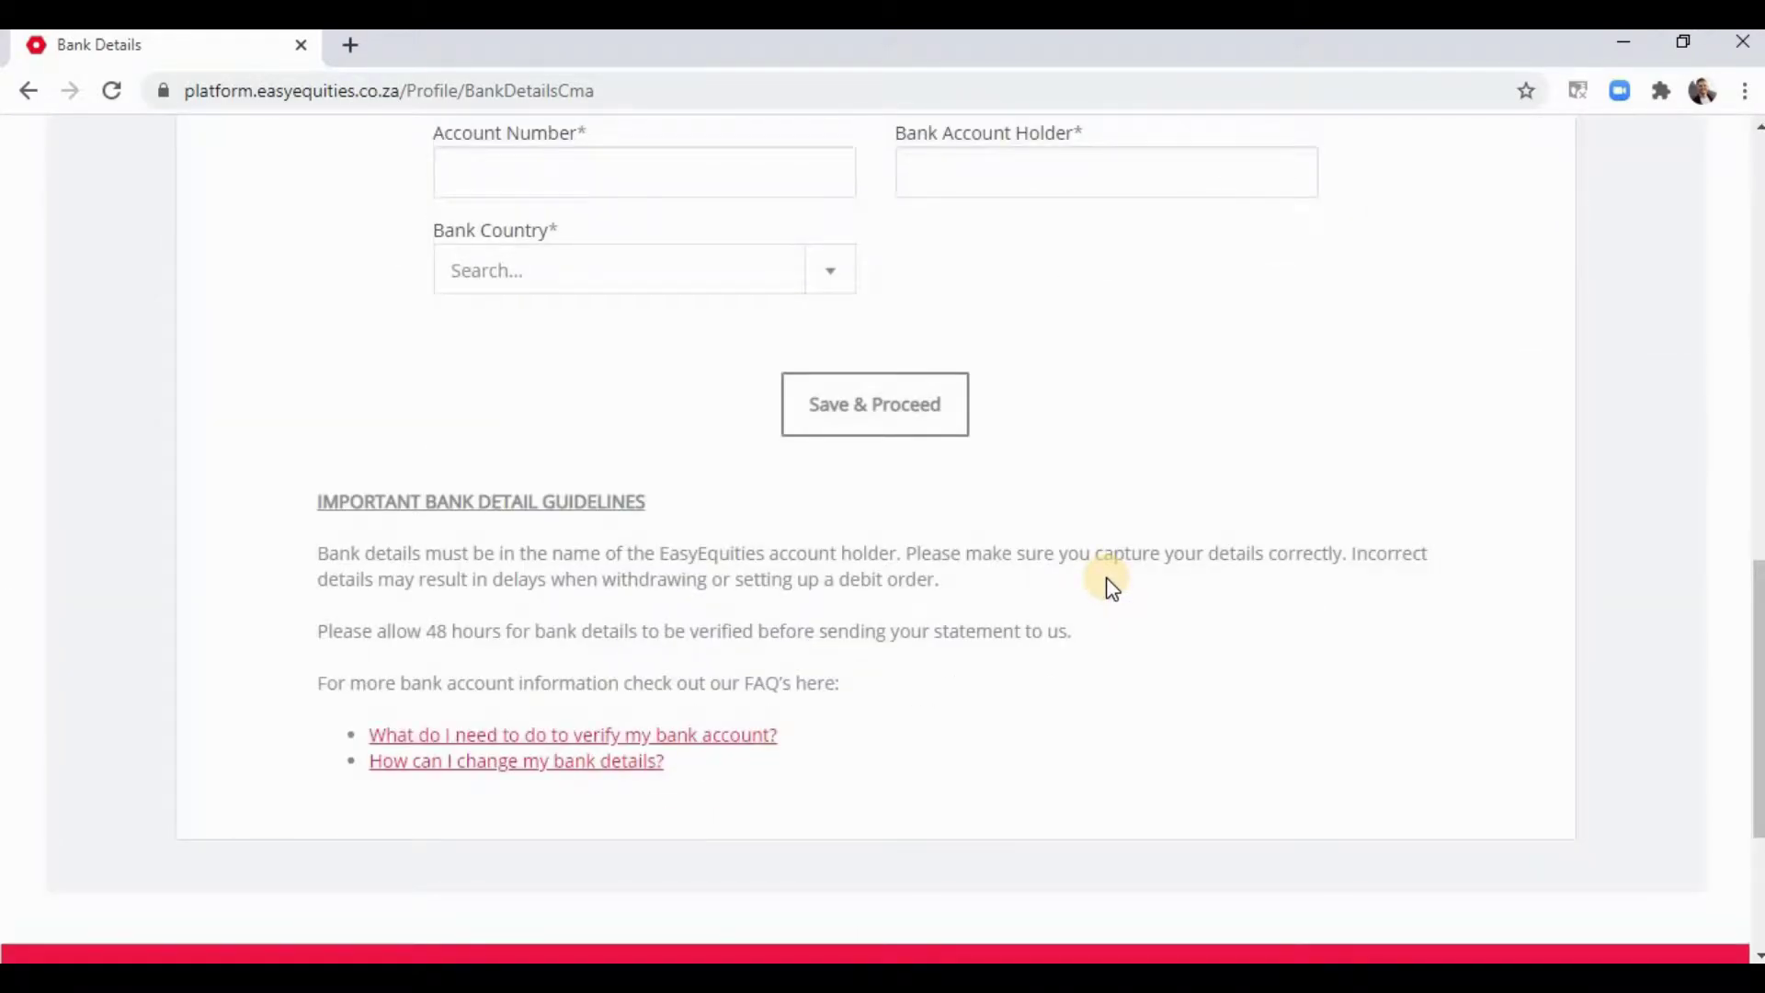
scroll(1109, 581, "up", 5)
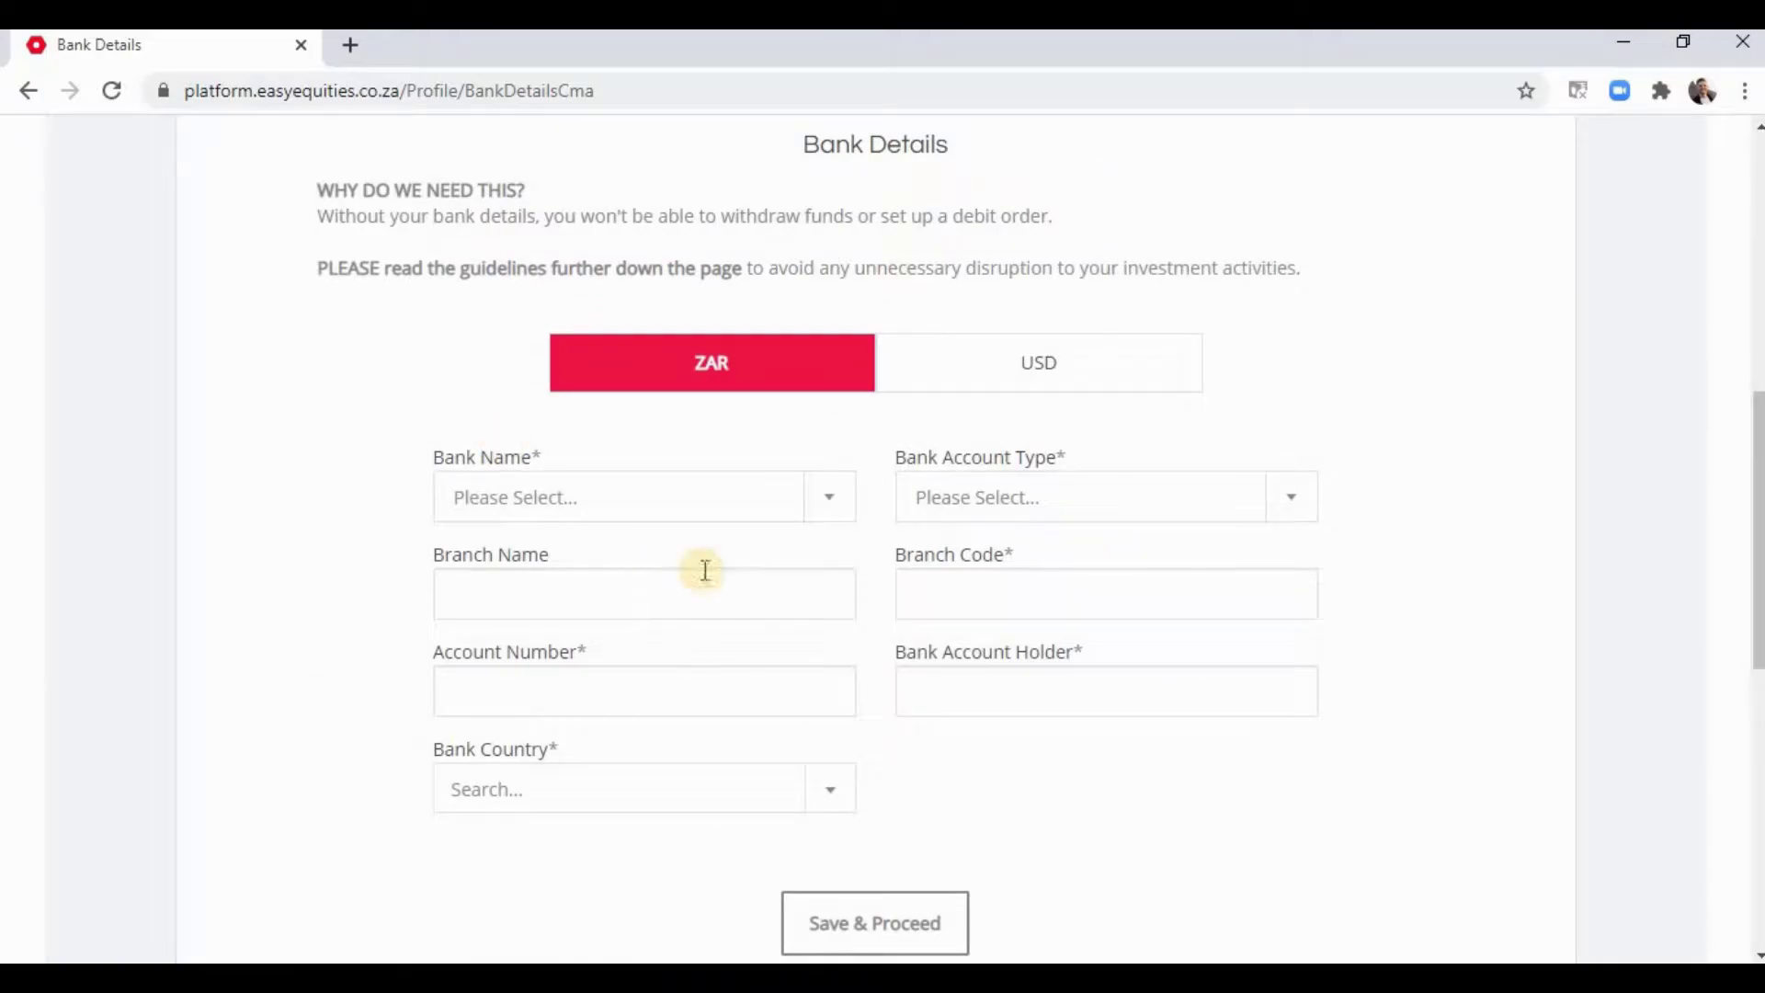
scroll(1180, 586, "up", 5)
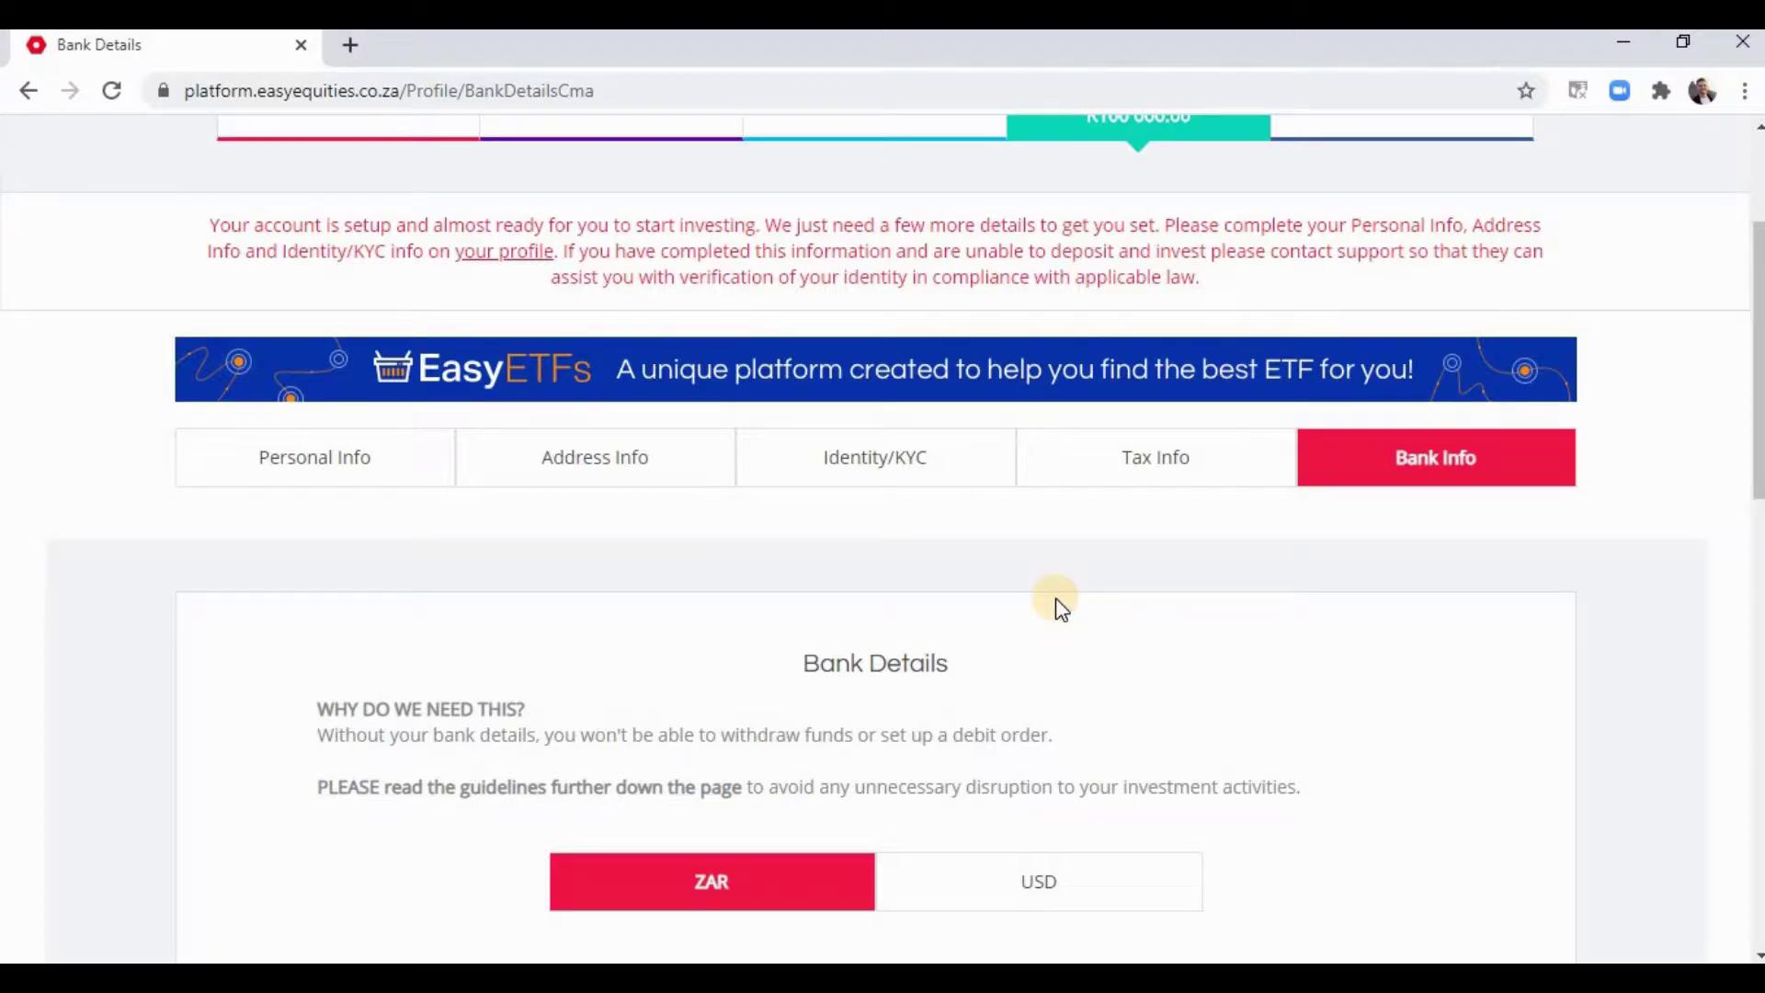
scroll(1057, 603, "up", 3)
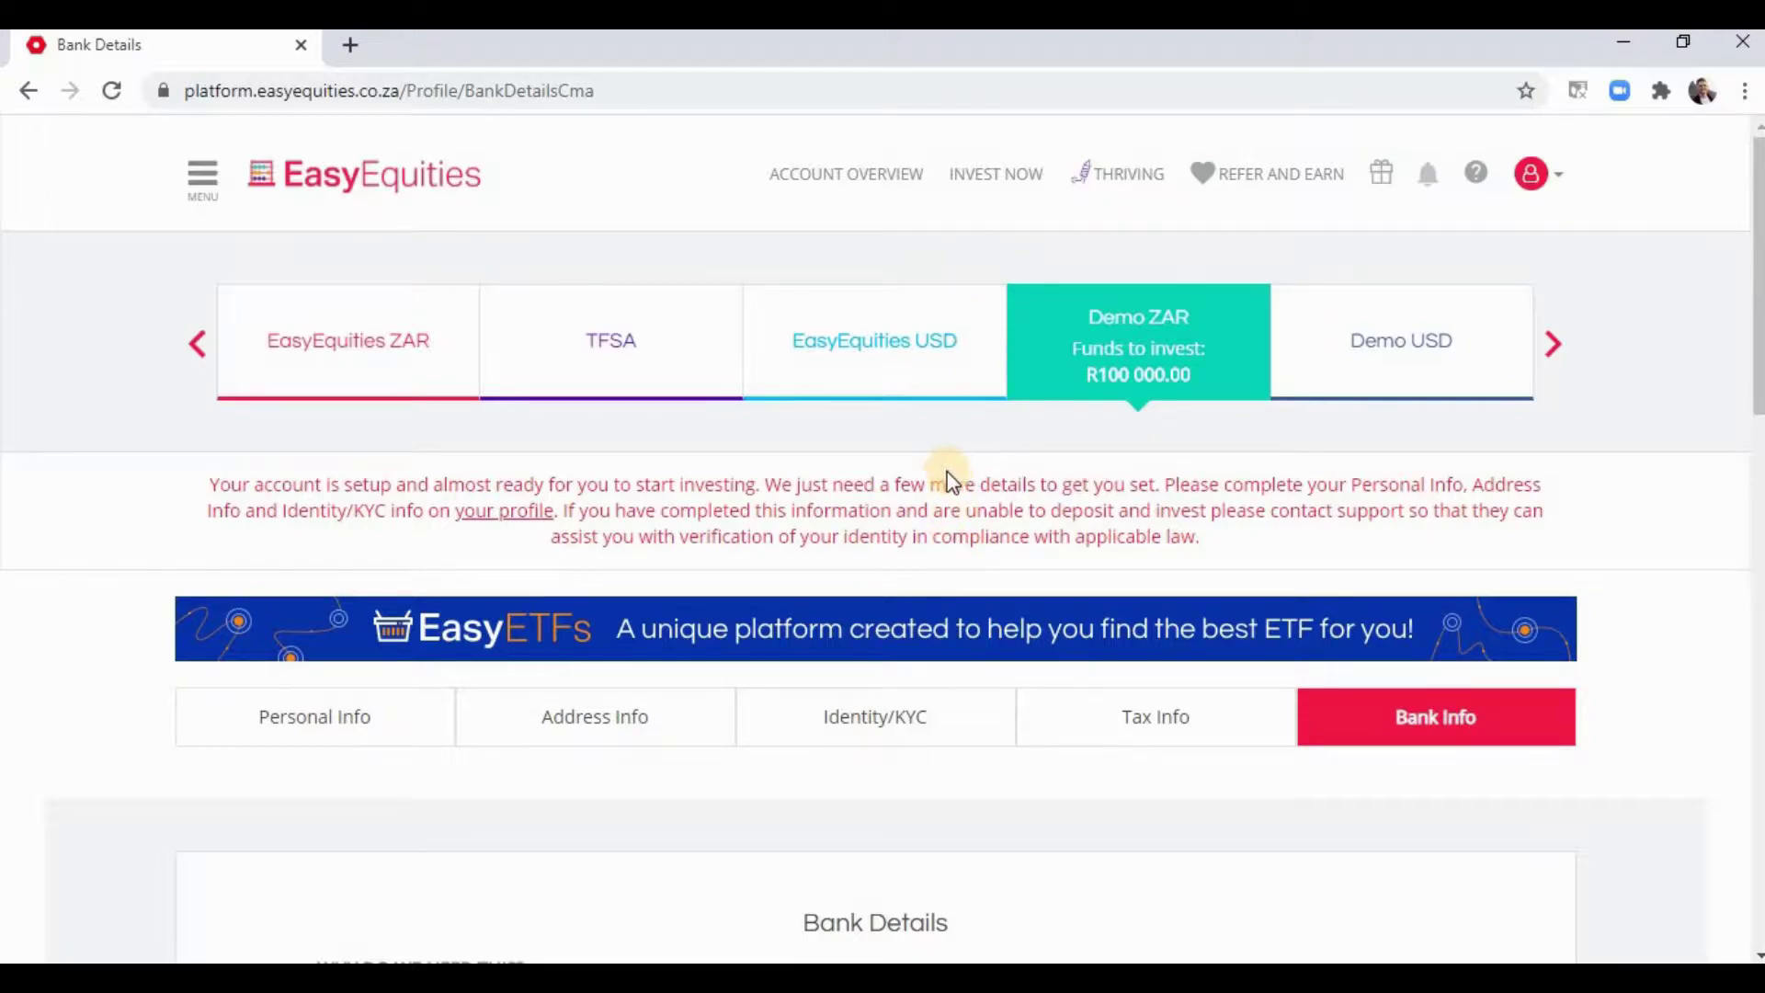
left_click(995, 185)
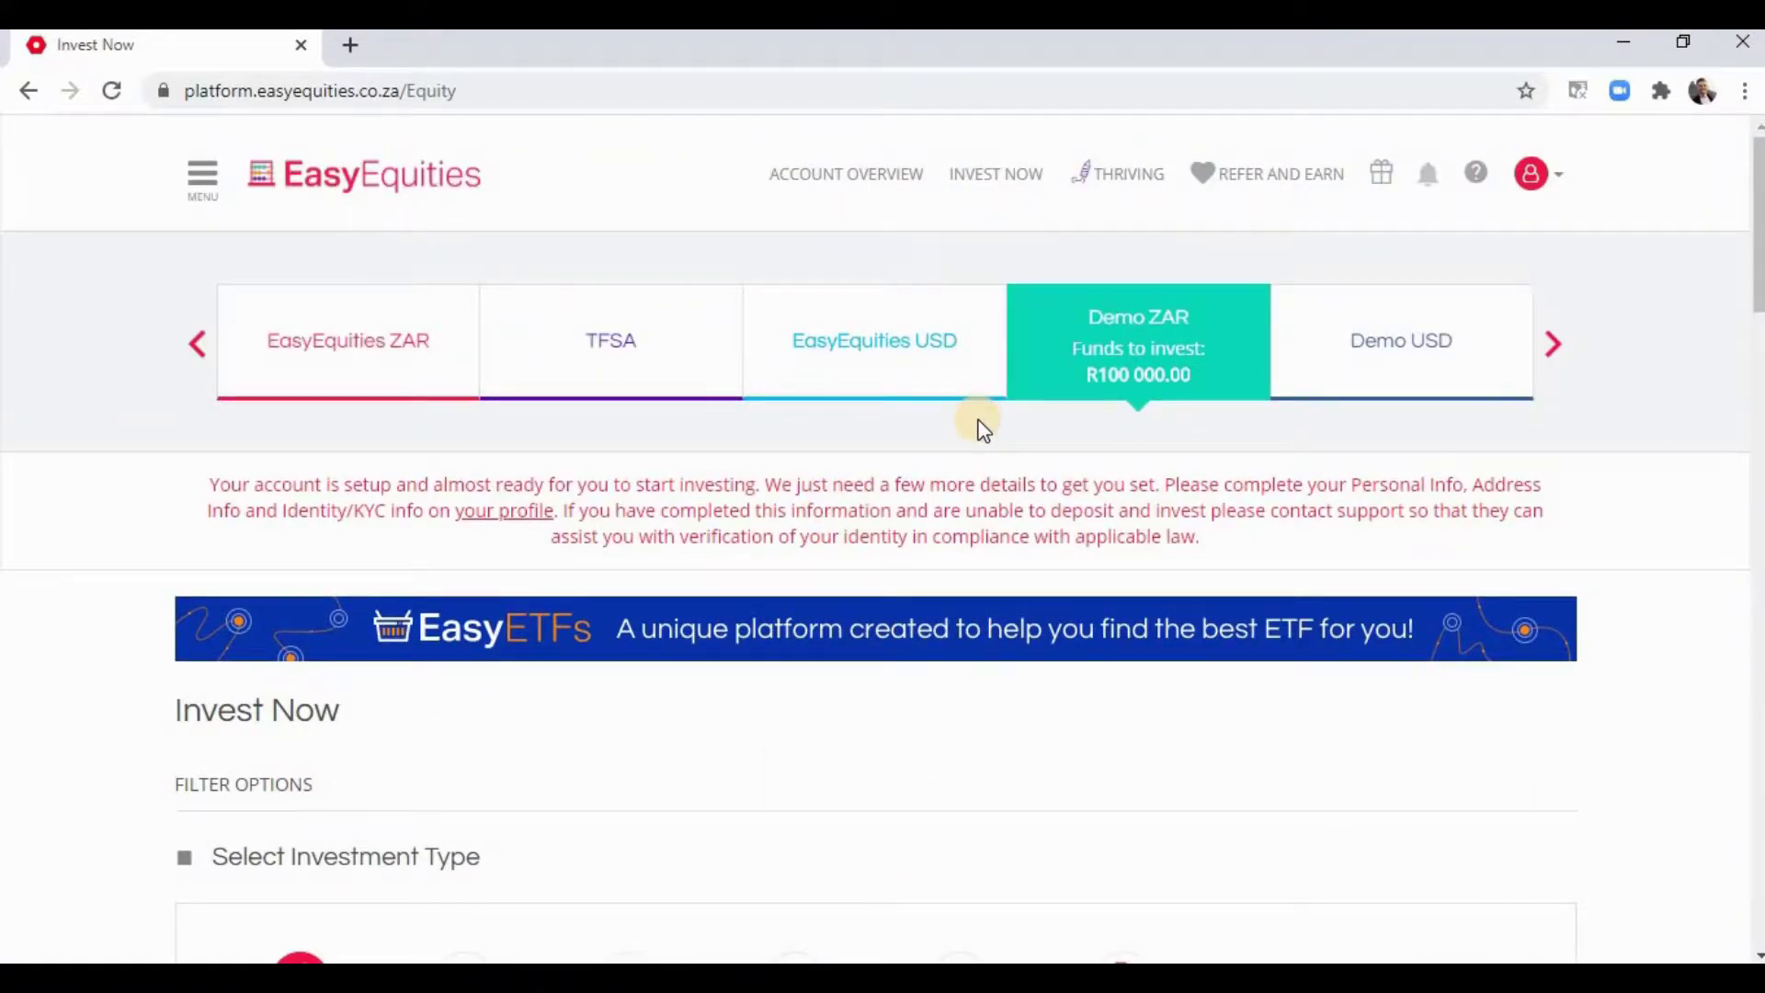
- Reload Invest Now and choose the Demo ZAR account to invest from
left_click(996, 183)
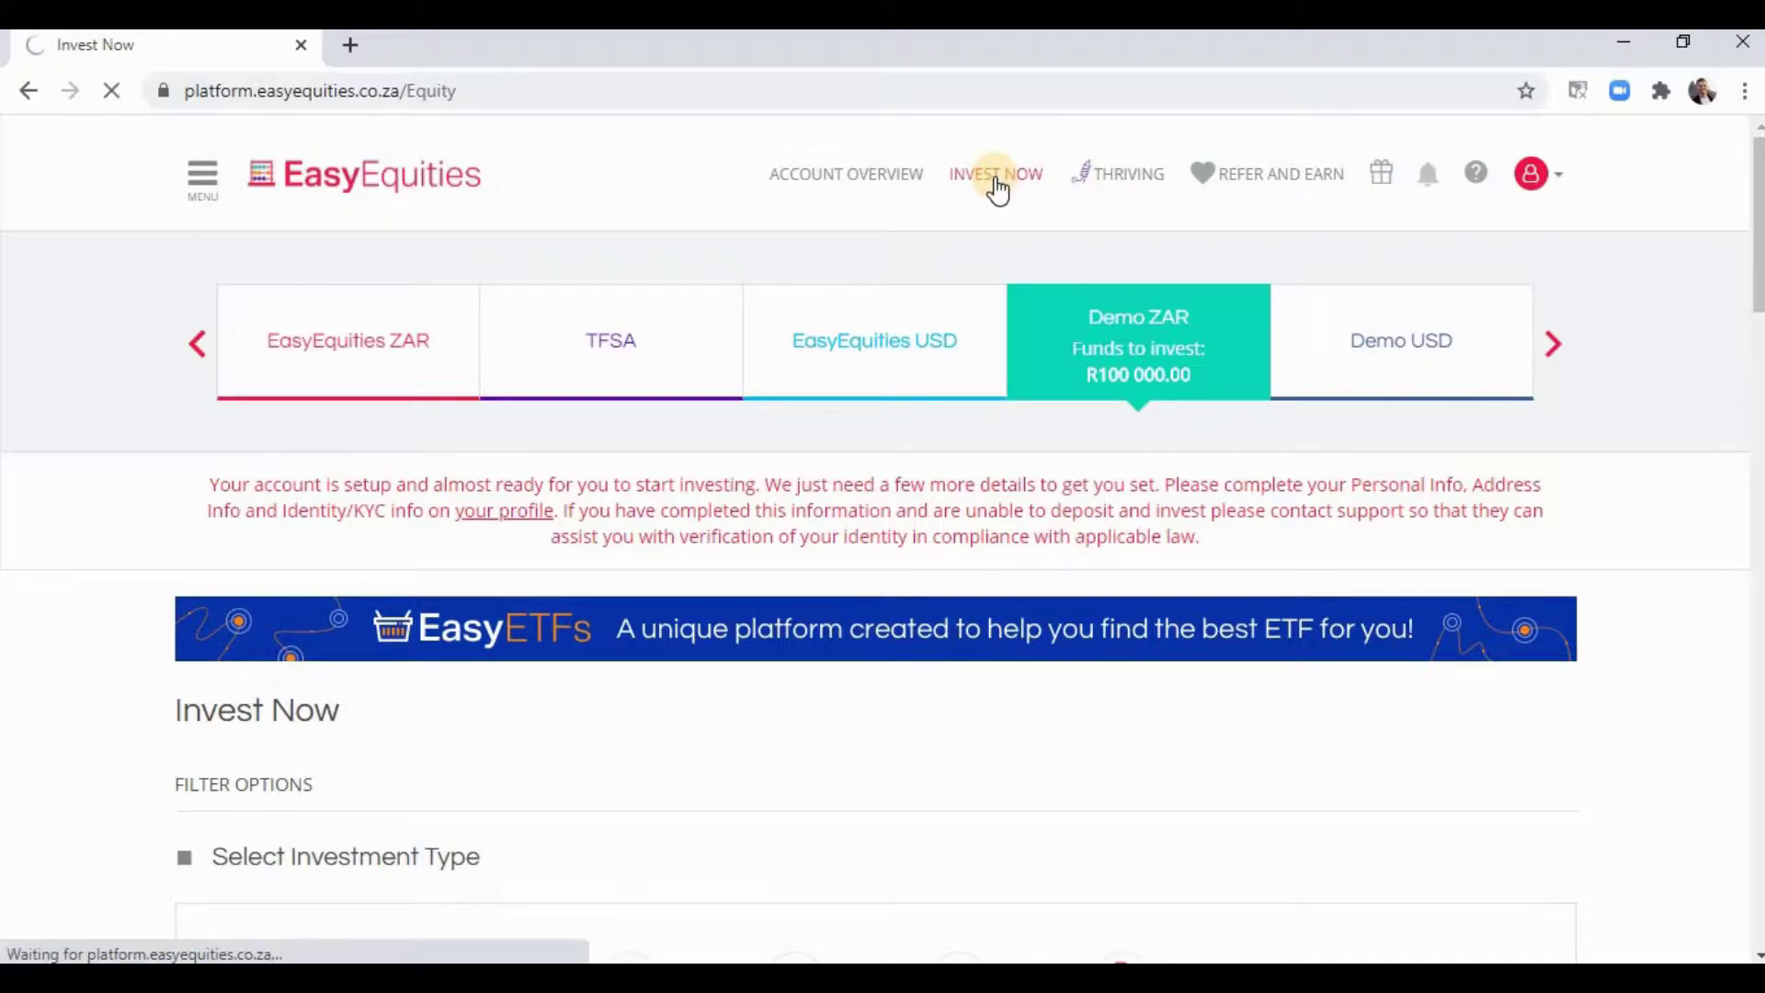
left_click(1139, 316)
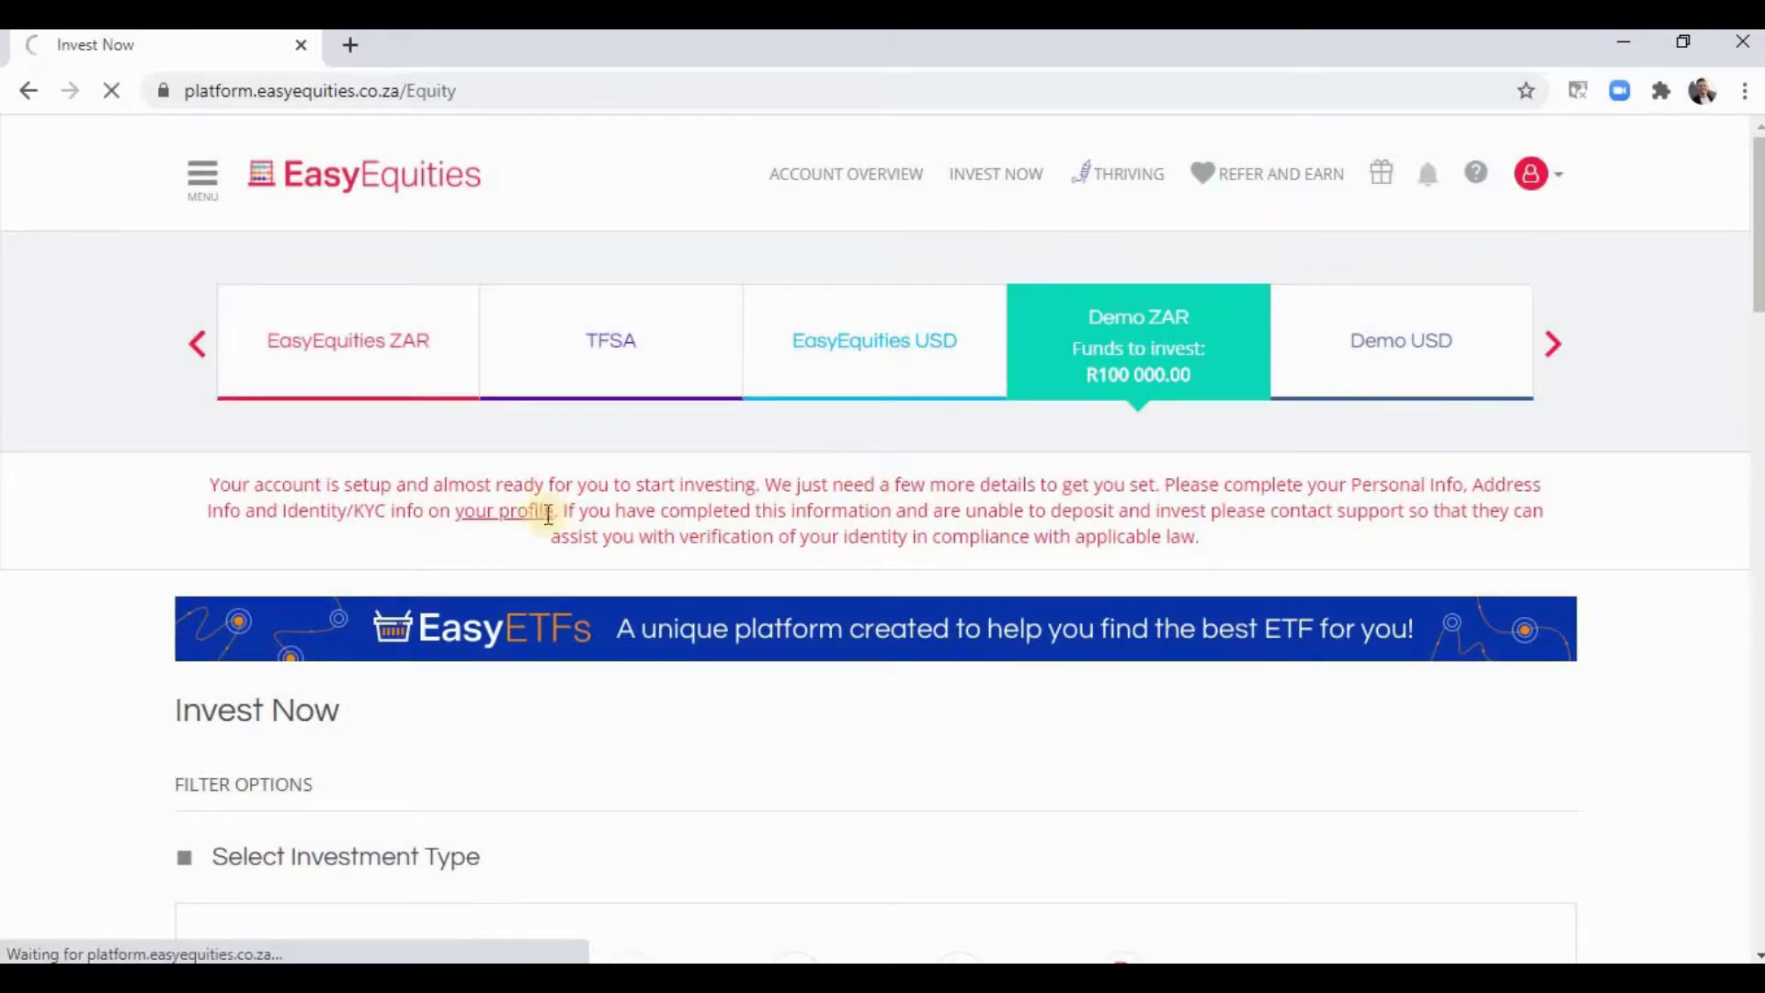
scroll(241, 469, "down", 5)
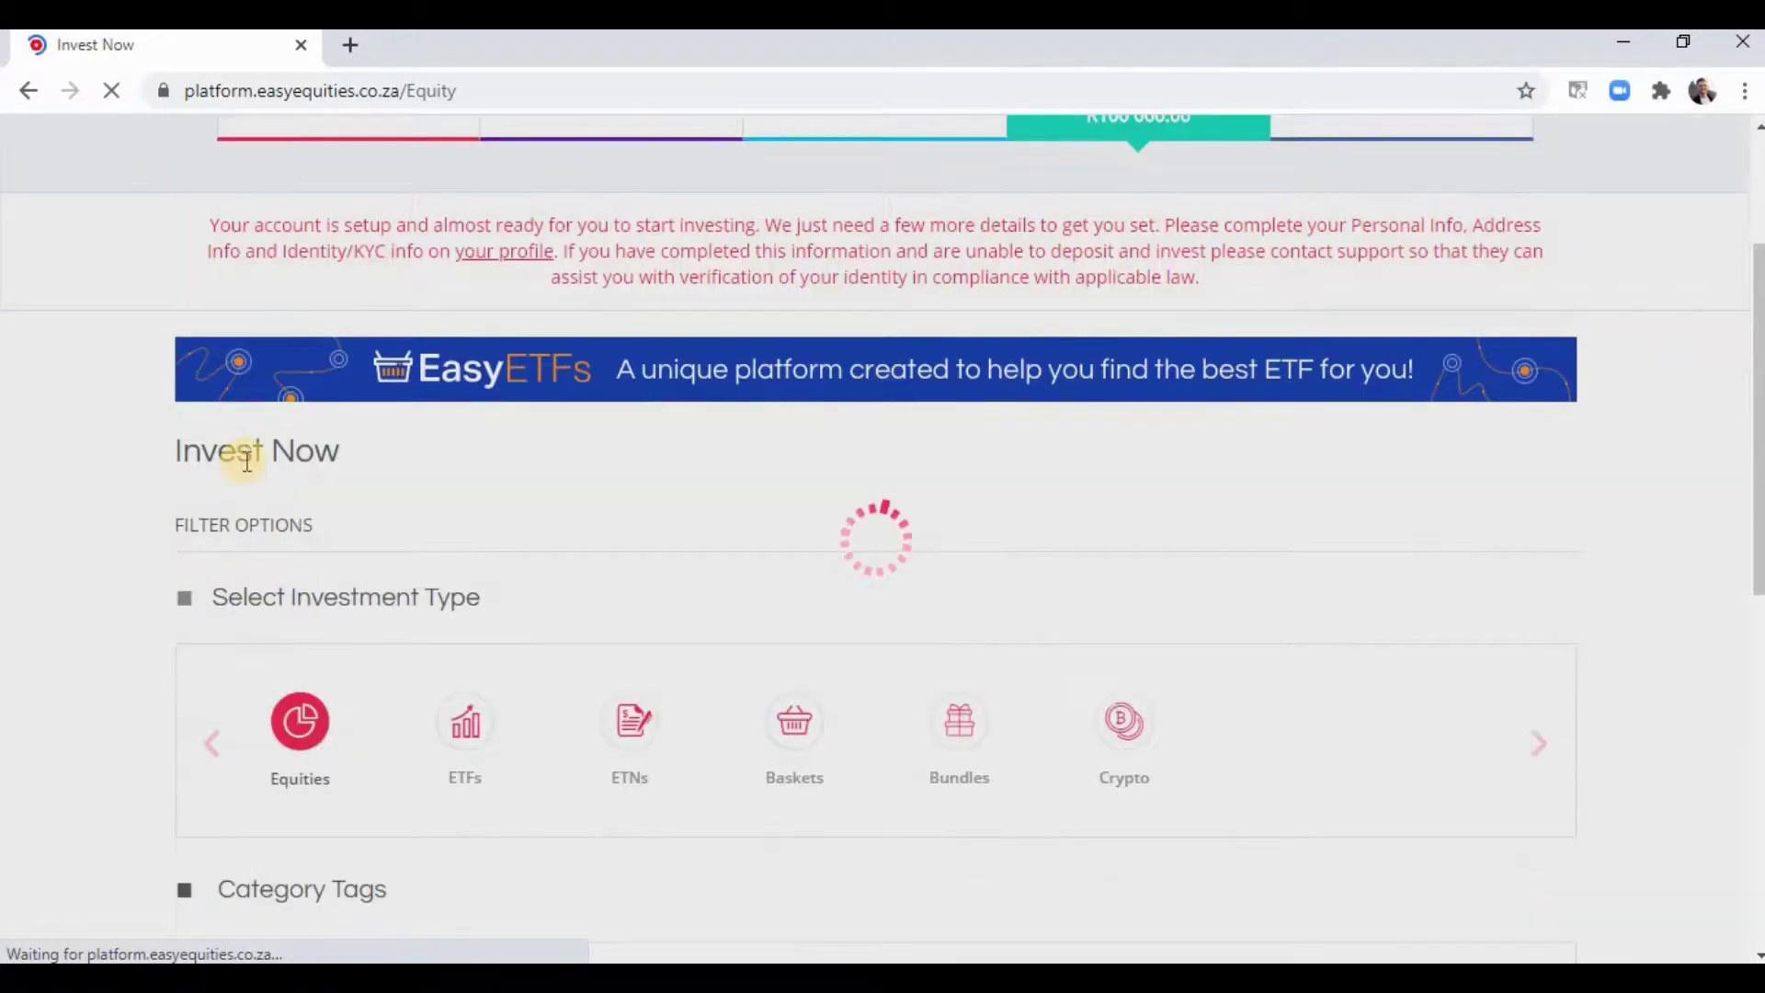
scroll(276, 432, "down", 3)
scroll(423, 395, "up", 1)
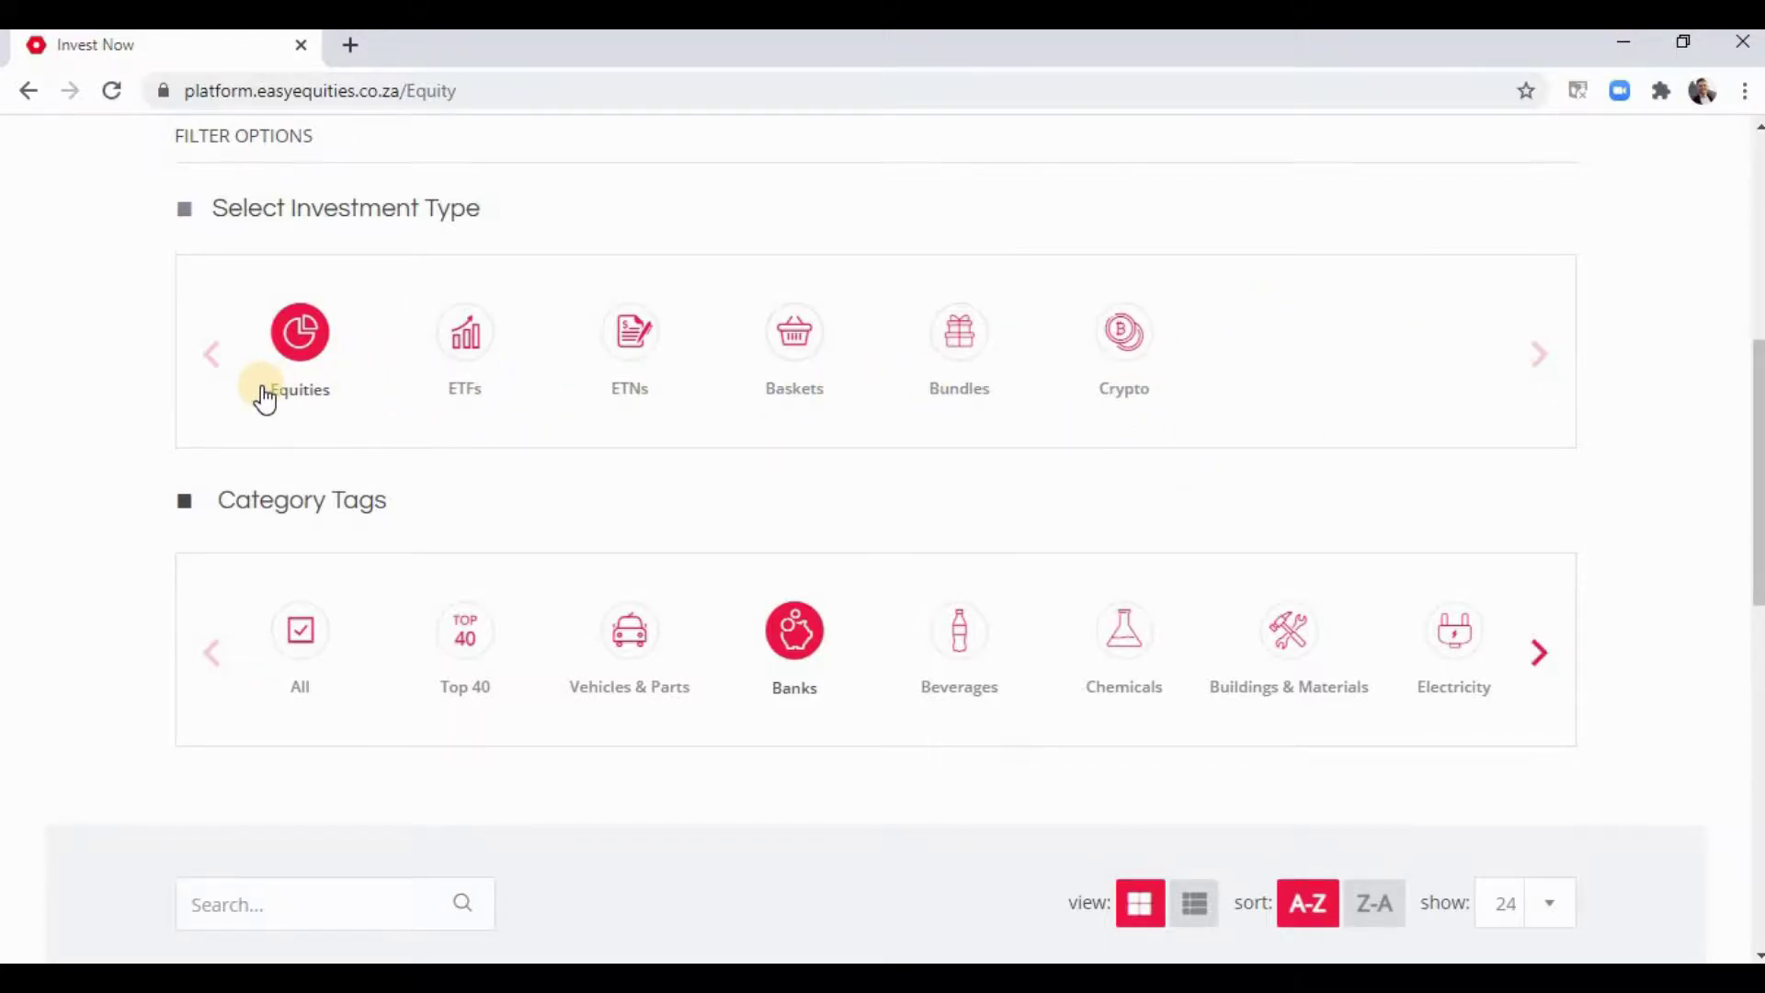
scroll(265, 393, "down", 2)
scroll(307, 335, "down", 3)
scroll(315, 335, "up", 4)
scroll(714, 615, "down", 3)
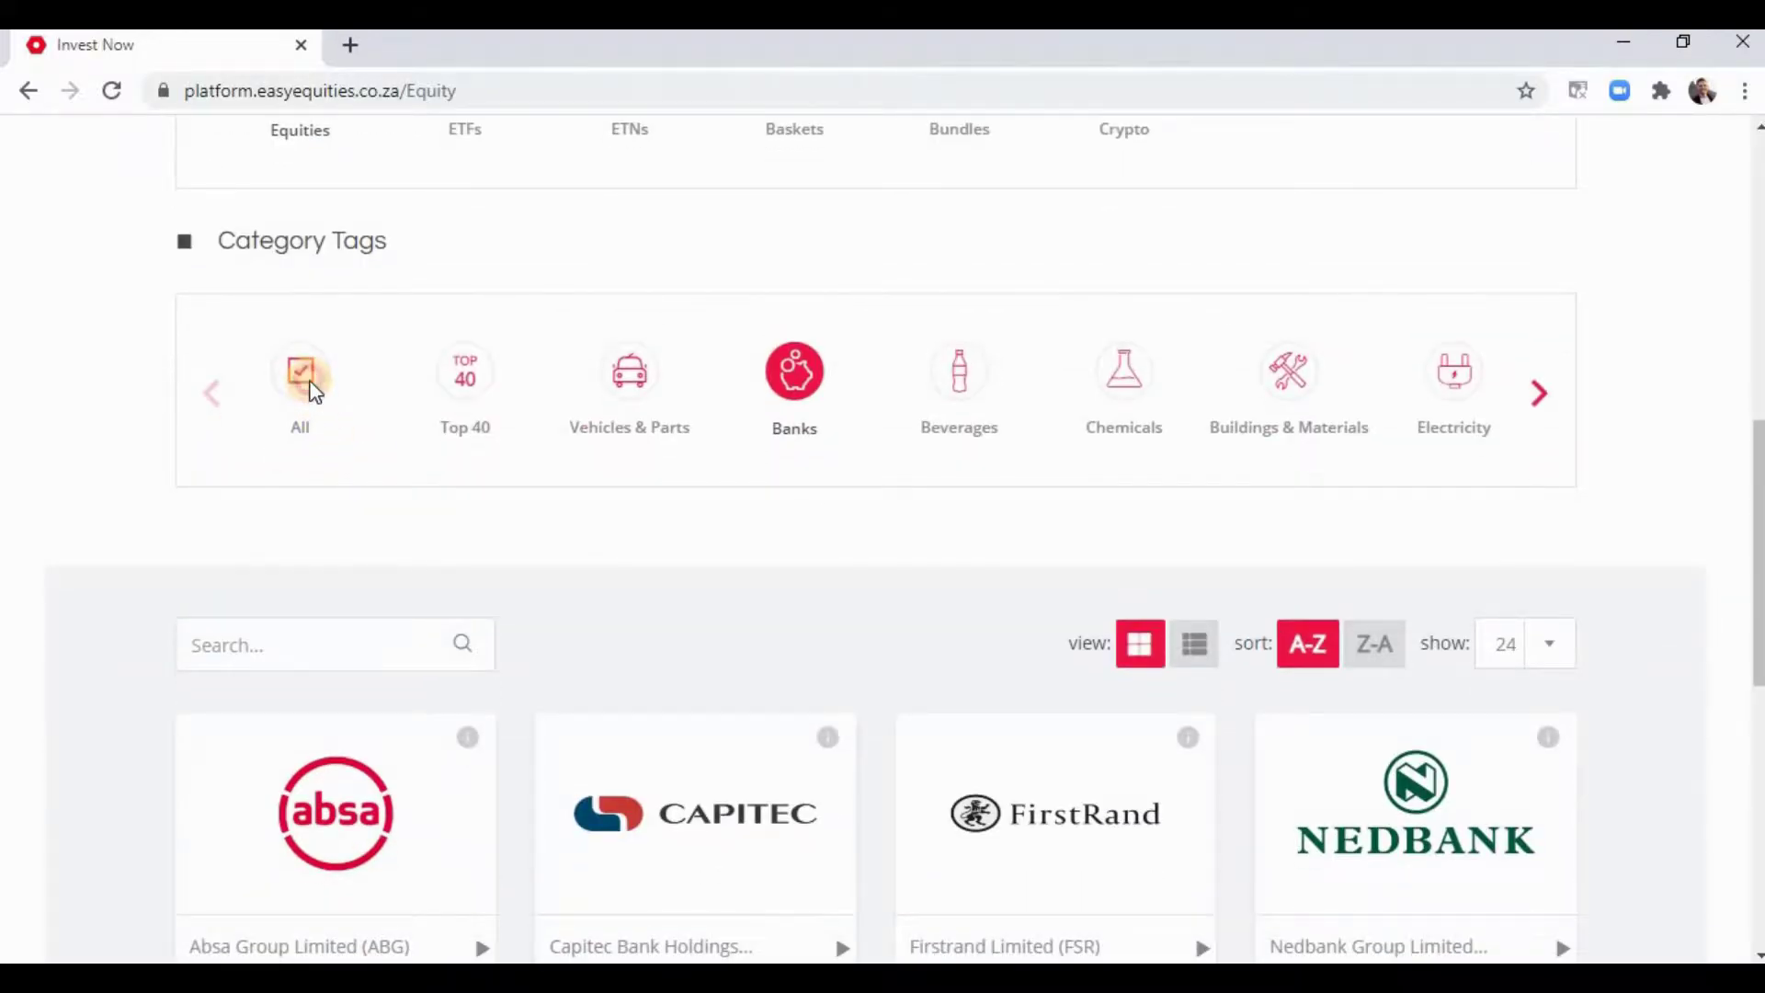
- Switch the category filter from Banks to All
left_click(276, 418)
scroll(106, 425, "down", 5)
scroll(103, 421, "up", 5)
scroll(102, 421, "down", 20)
scroll(103, 425, "up", 7)
scroll(103, 424, "up", 18)
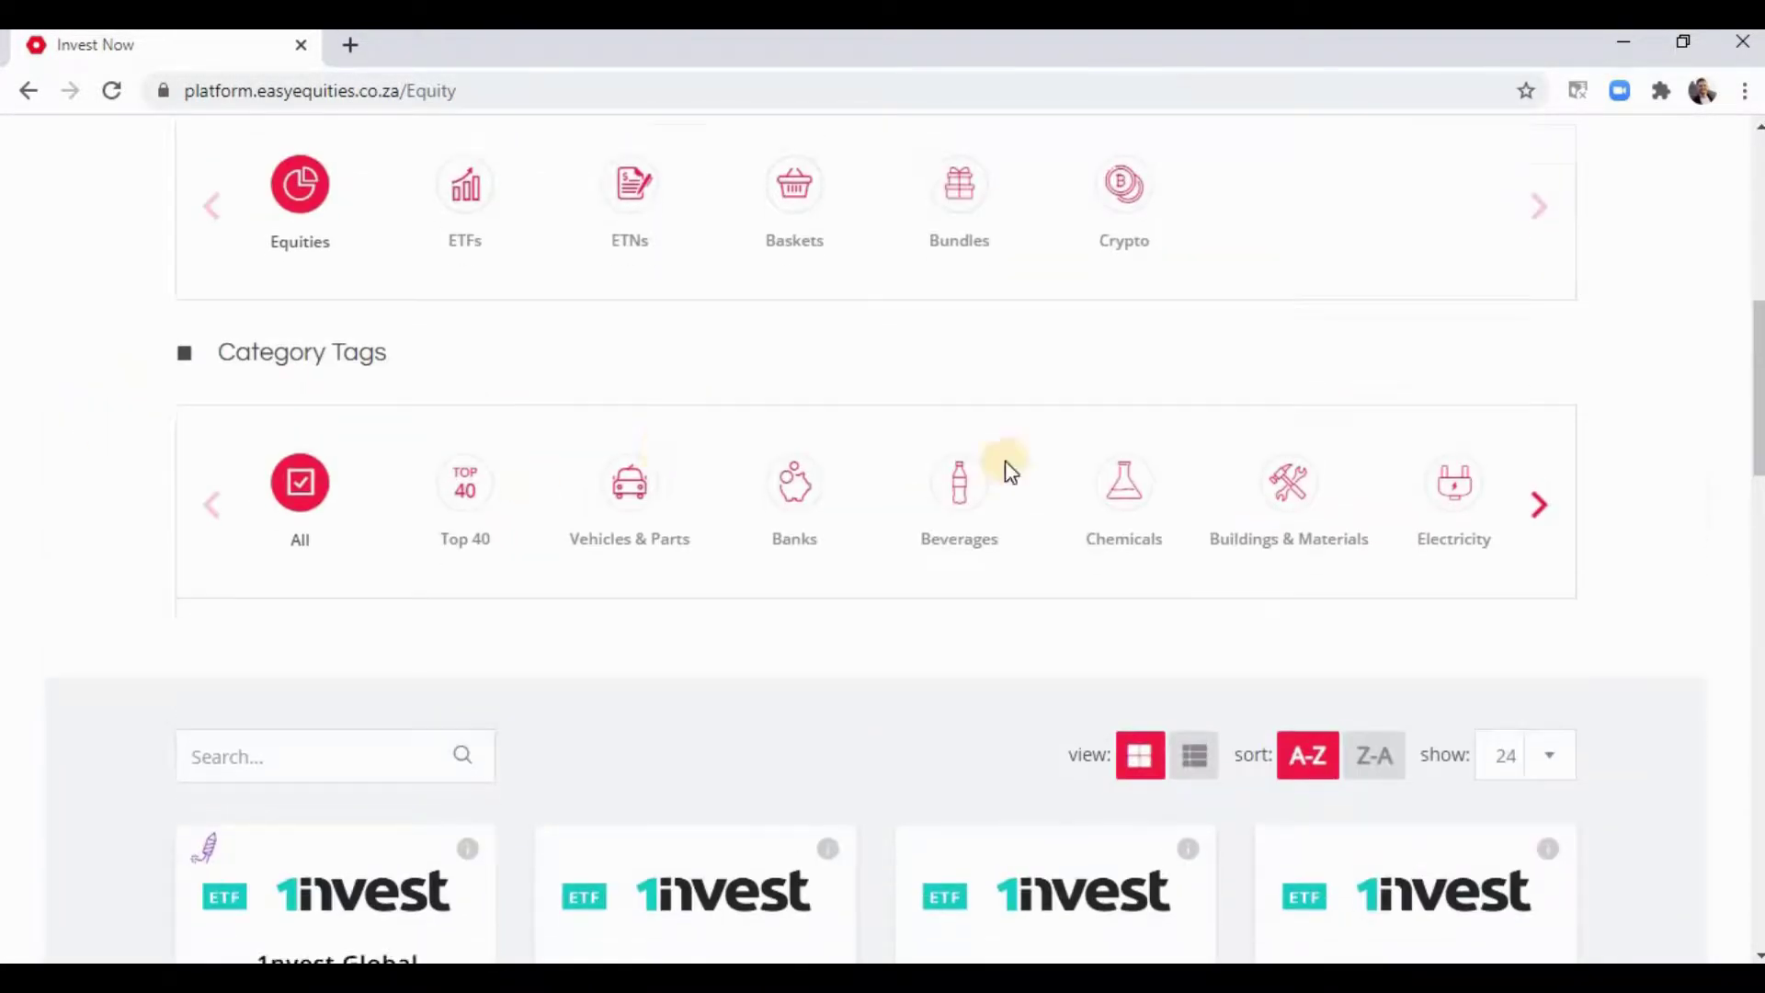
scroll(1531, 488, "down", 3)
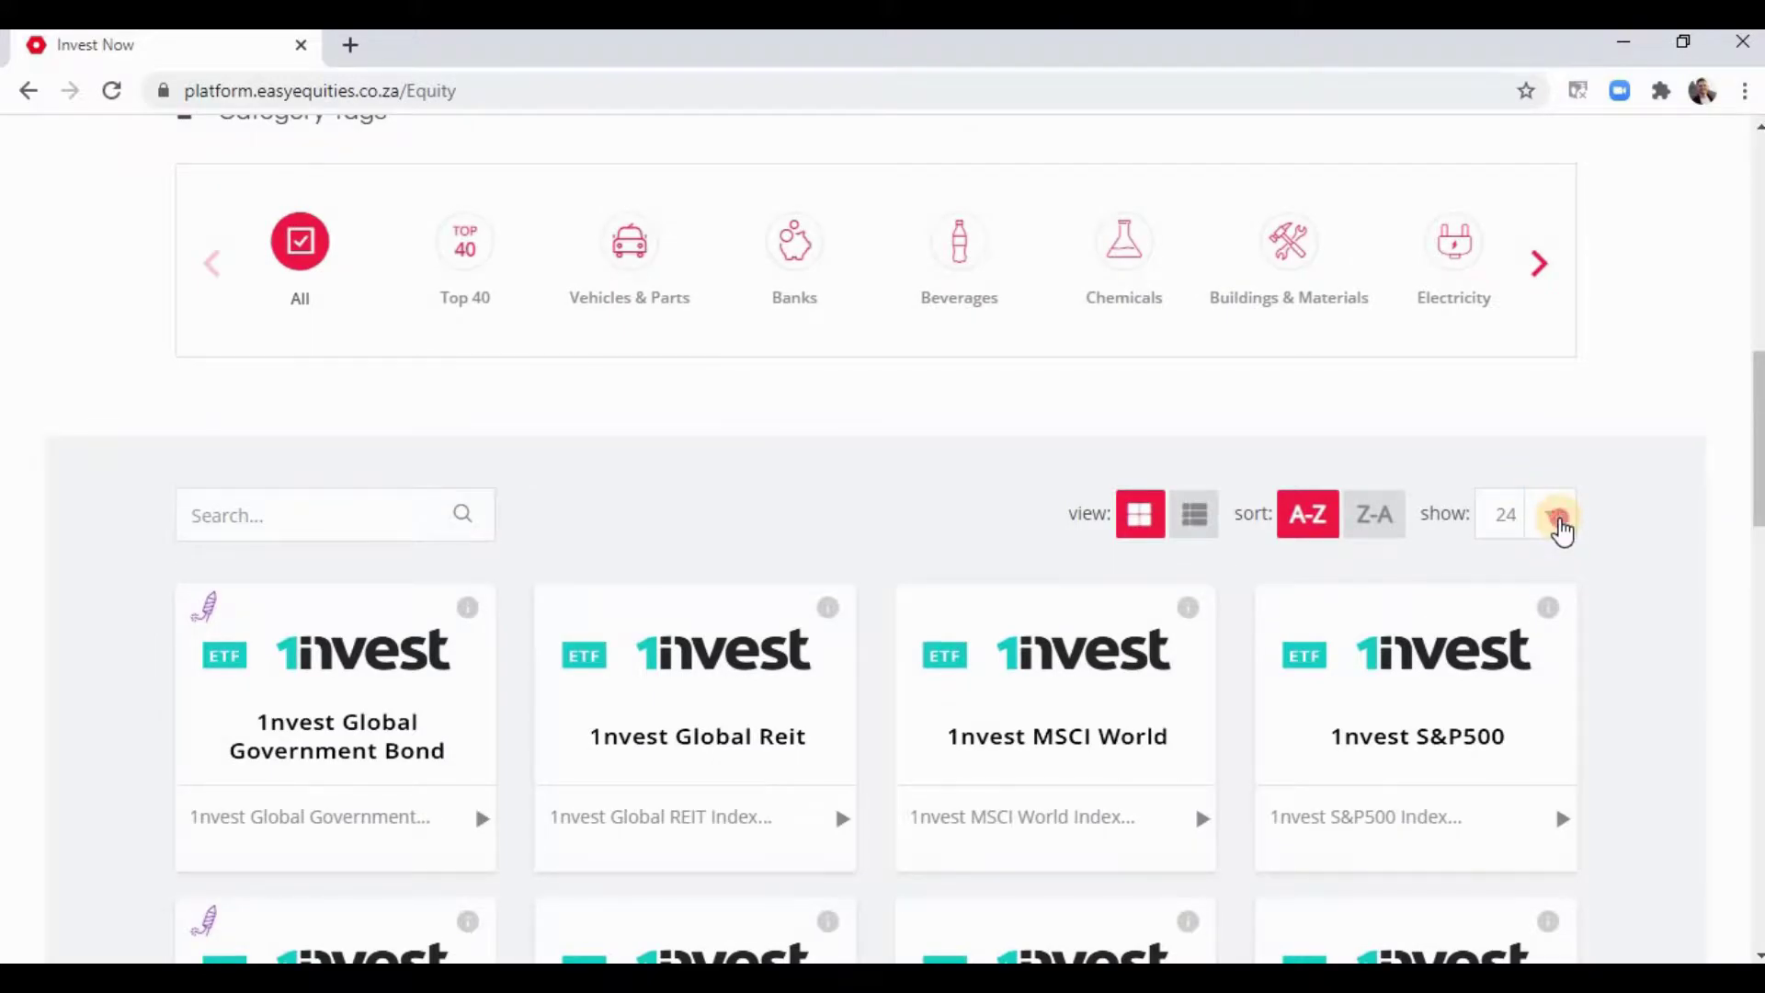
- Show 96 investments per page and browse the A–Z cards from 1nvest ETFs
left_click(1560, 529)
left_click(1507, 706)
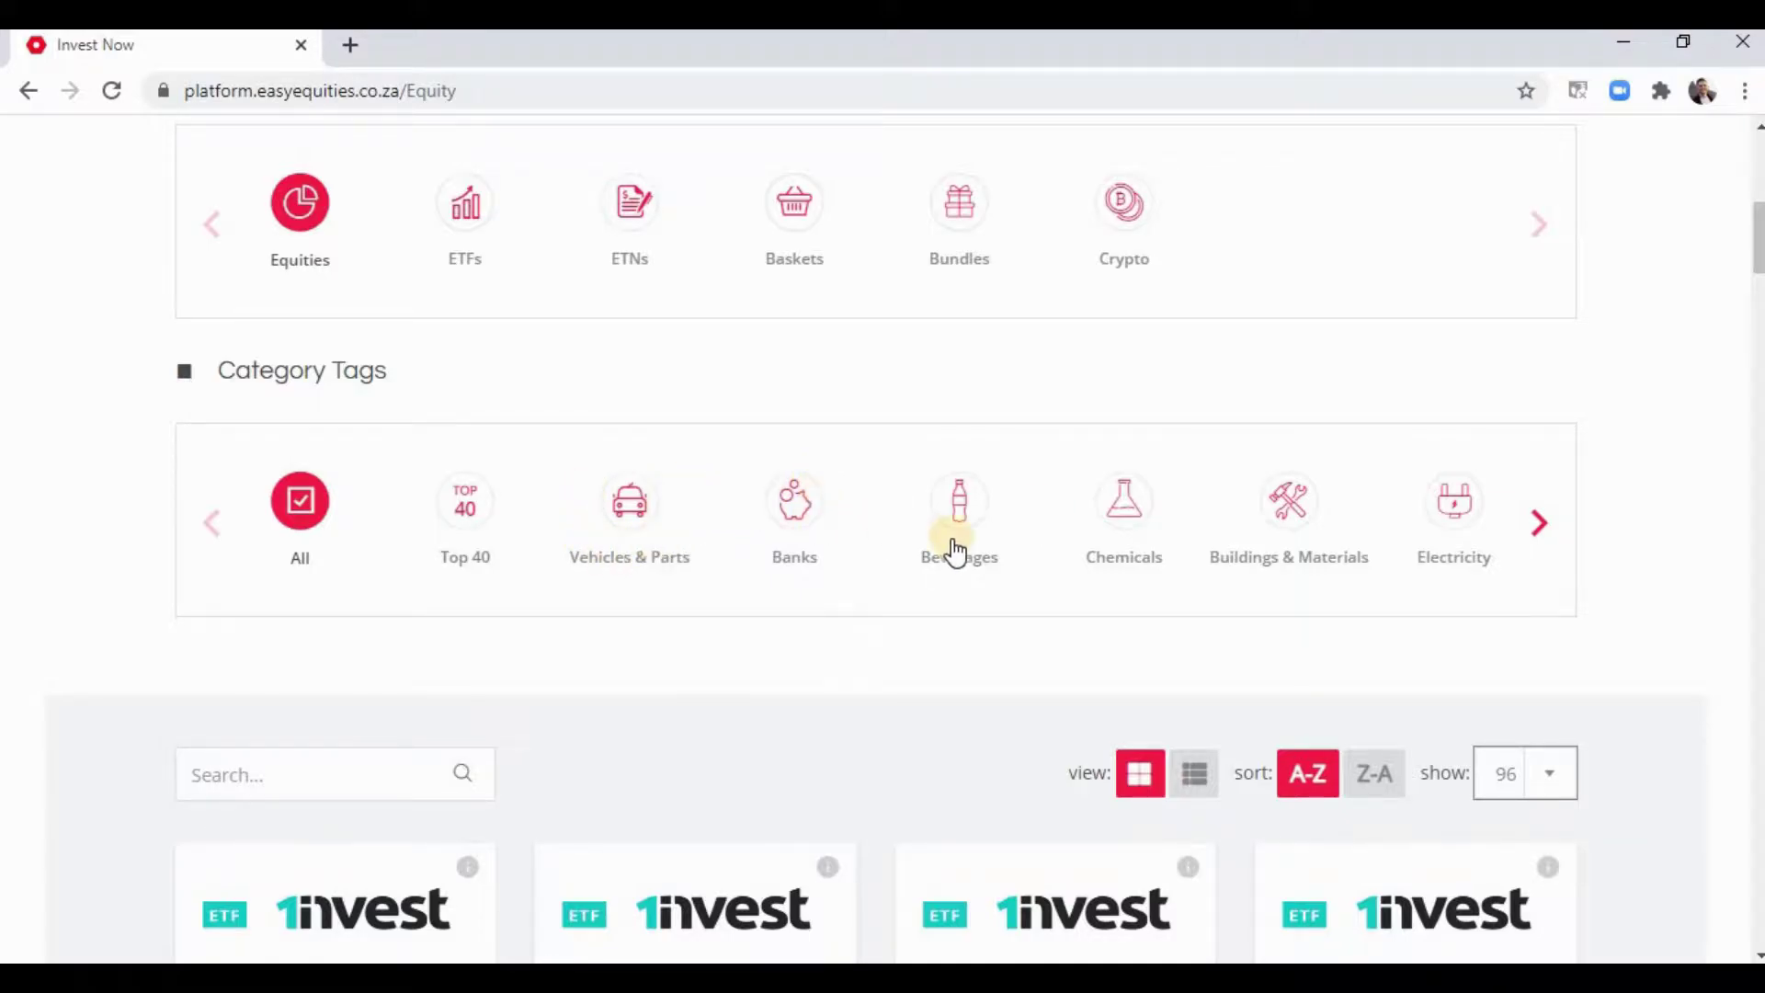
scroll(1554, 457, "down", 1)
scroll(1567, 446, "down", 6)
scroll(897, 421, "down", 5)
scroll(888, 421, "down", 3)
scroll(888, 422, "down", 10)
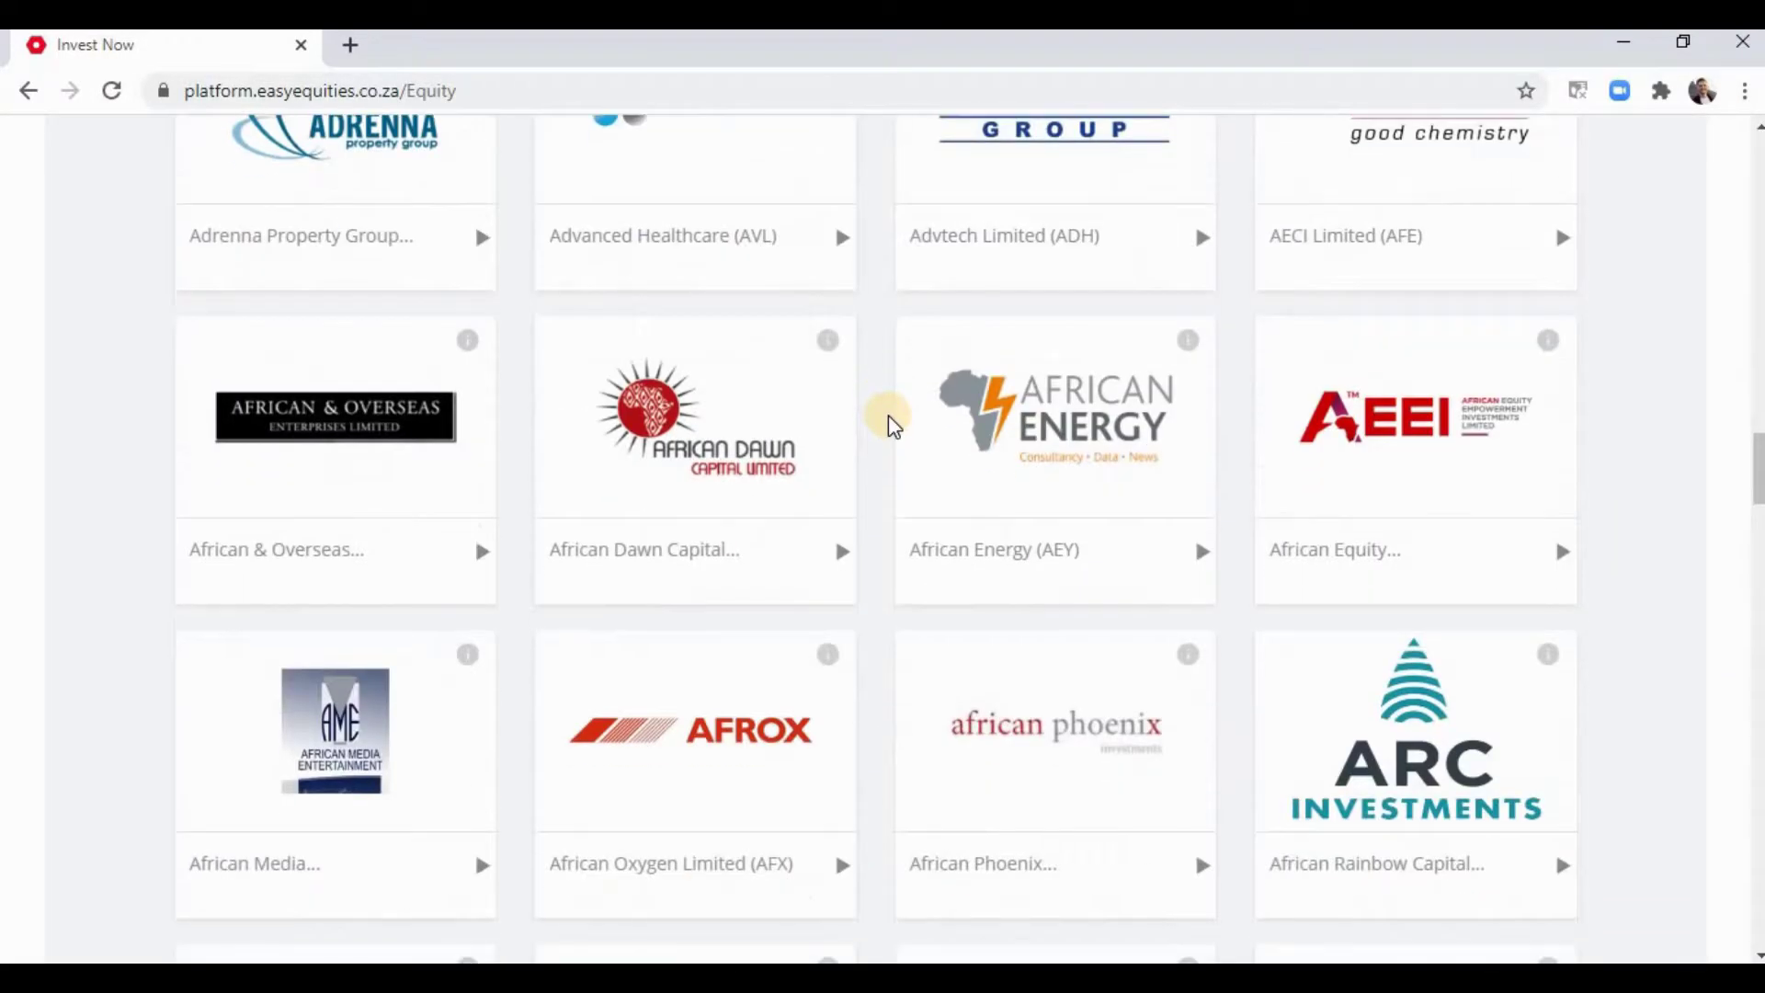
scroll(888, 415, "up", 15)
scroll(888, 416, "up", 5)
scroll(453, 492, "down", 5)
scroll(441, 499, "down", 3)
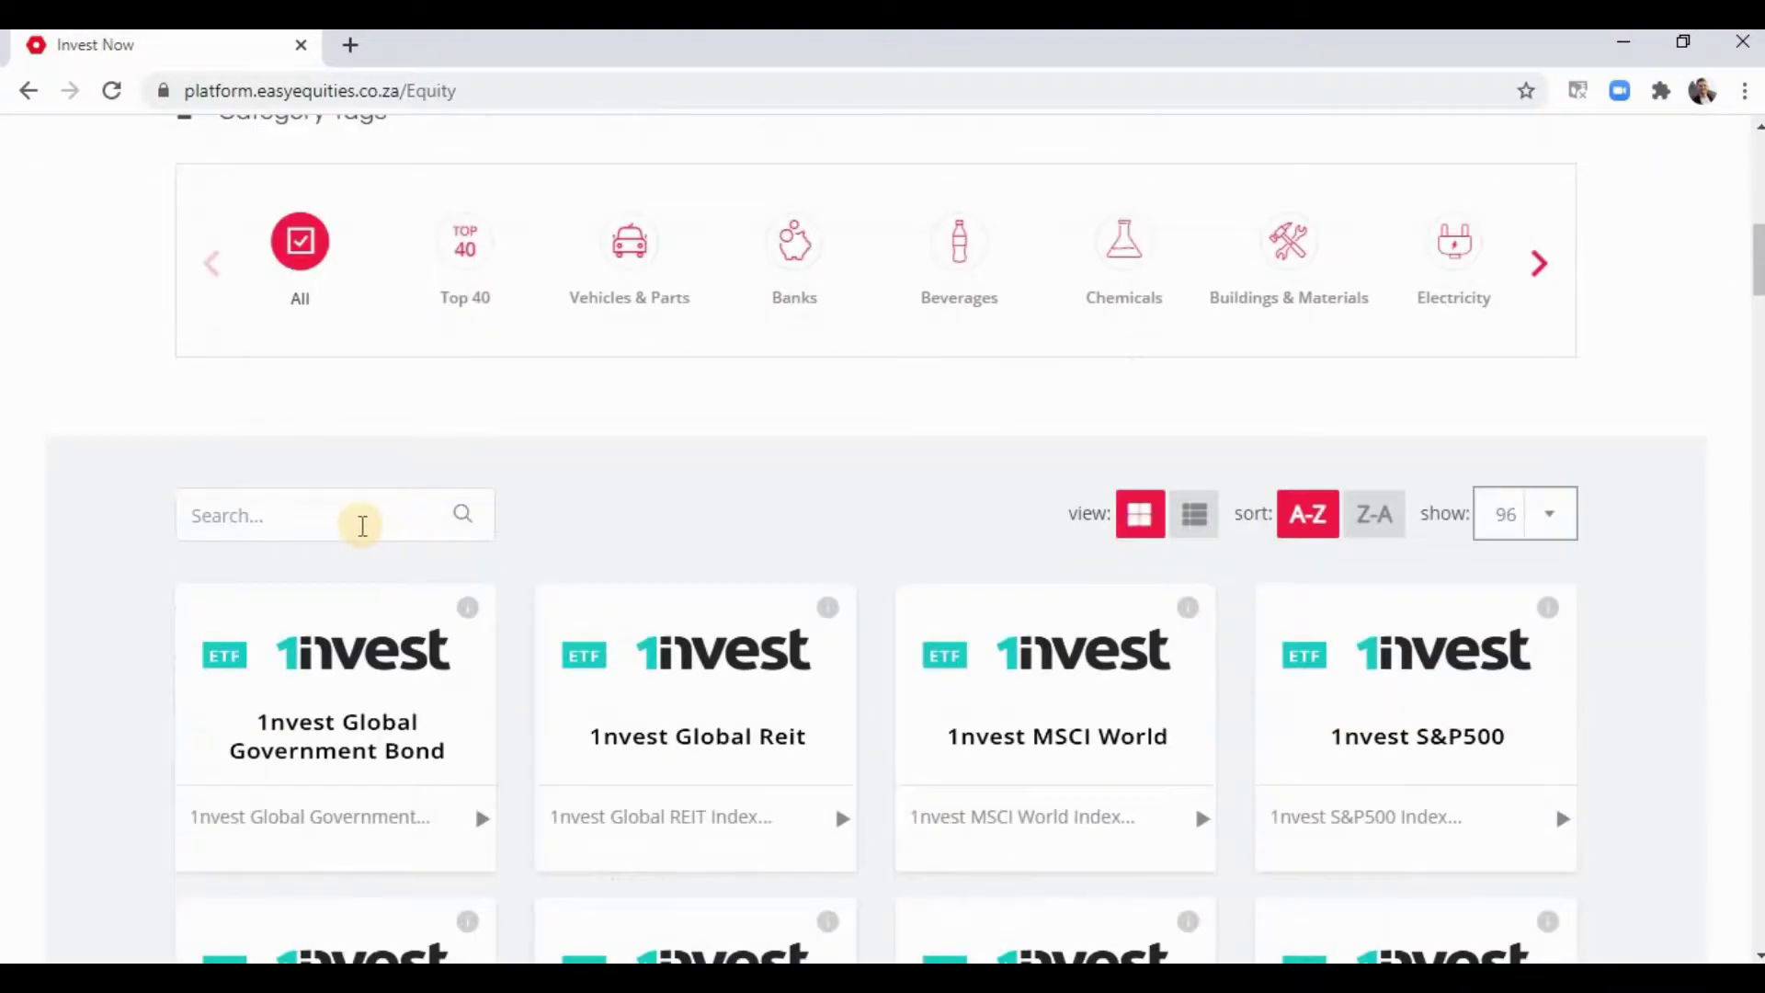
- Search 'pro' and open the Prosus N.V share page
left_click(359, 525)
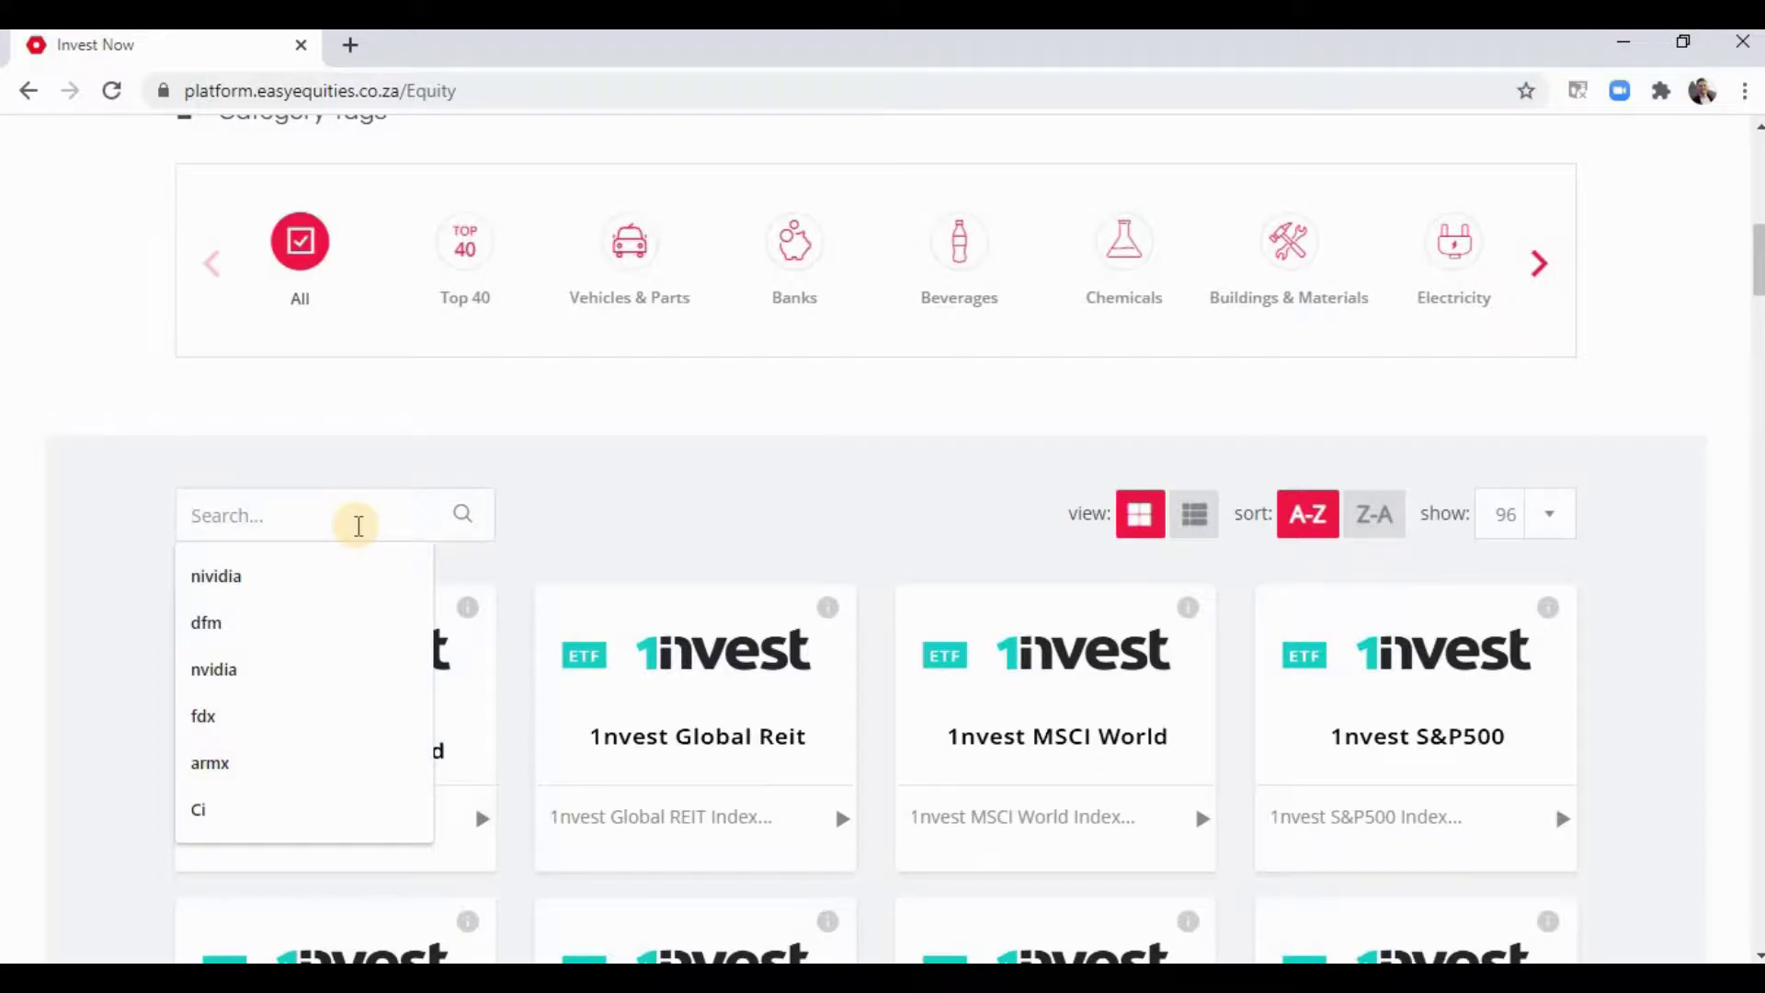
type("prosus")
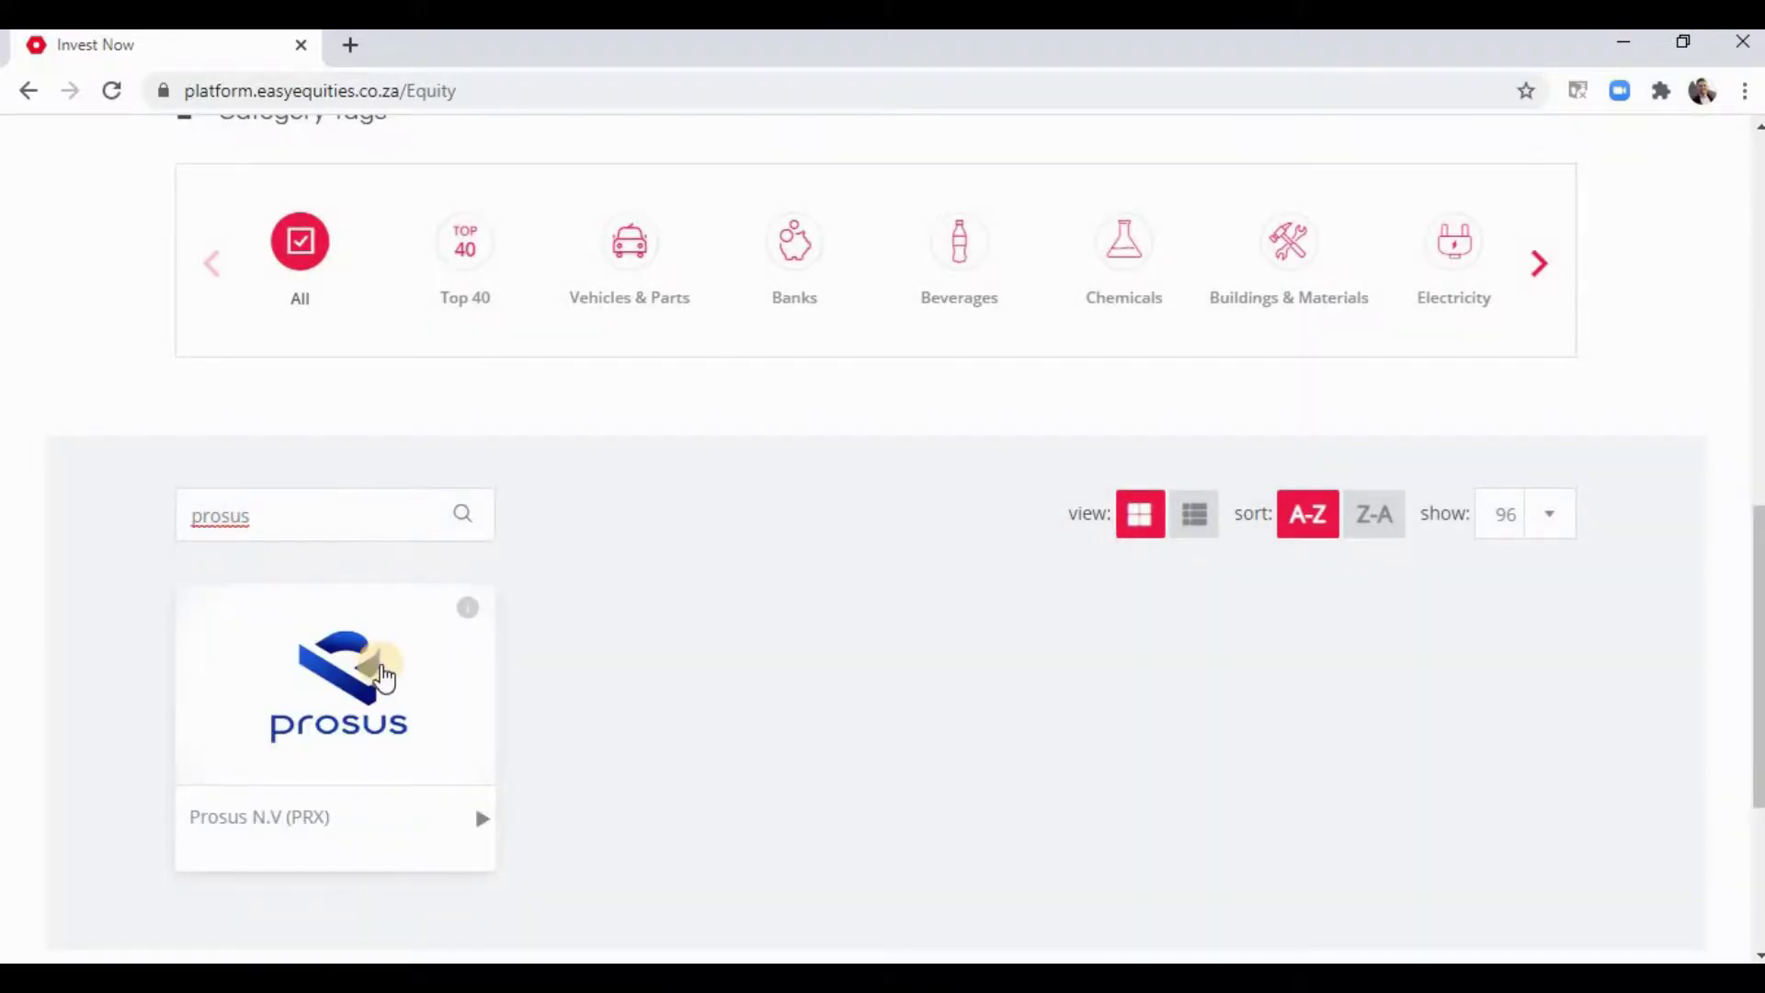
left_click(381, 675)
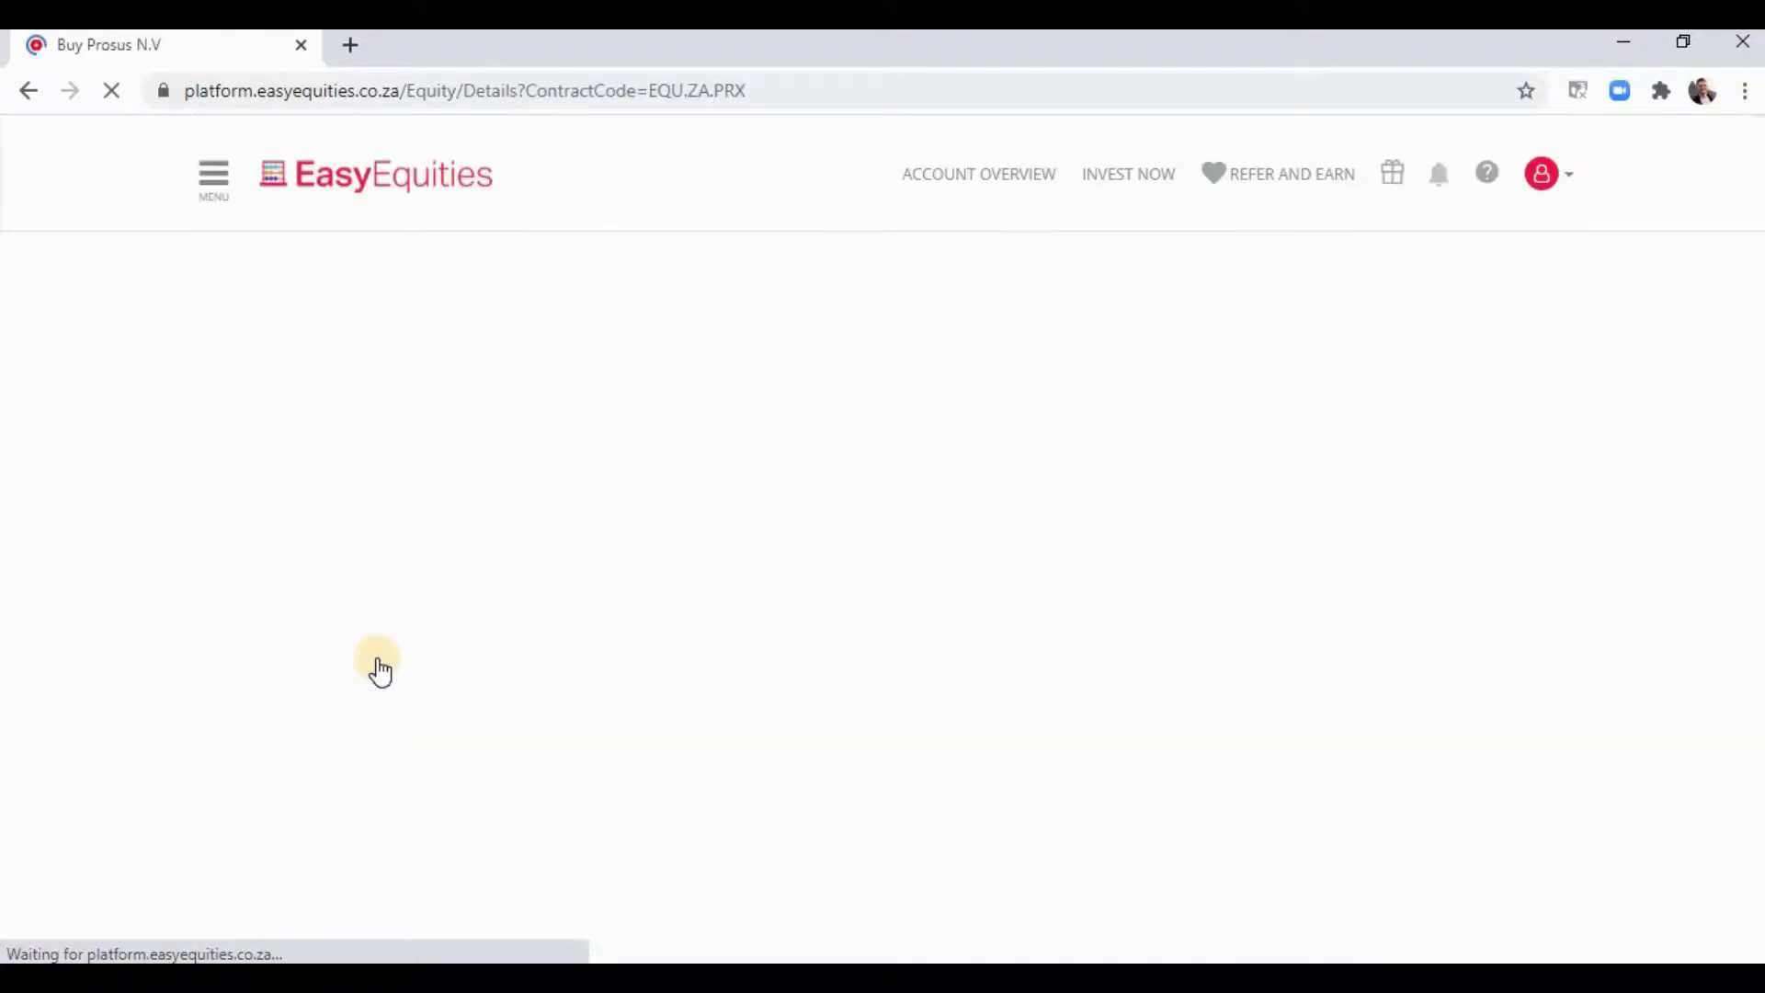
scroll(368, 549, "down", 3)
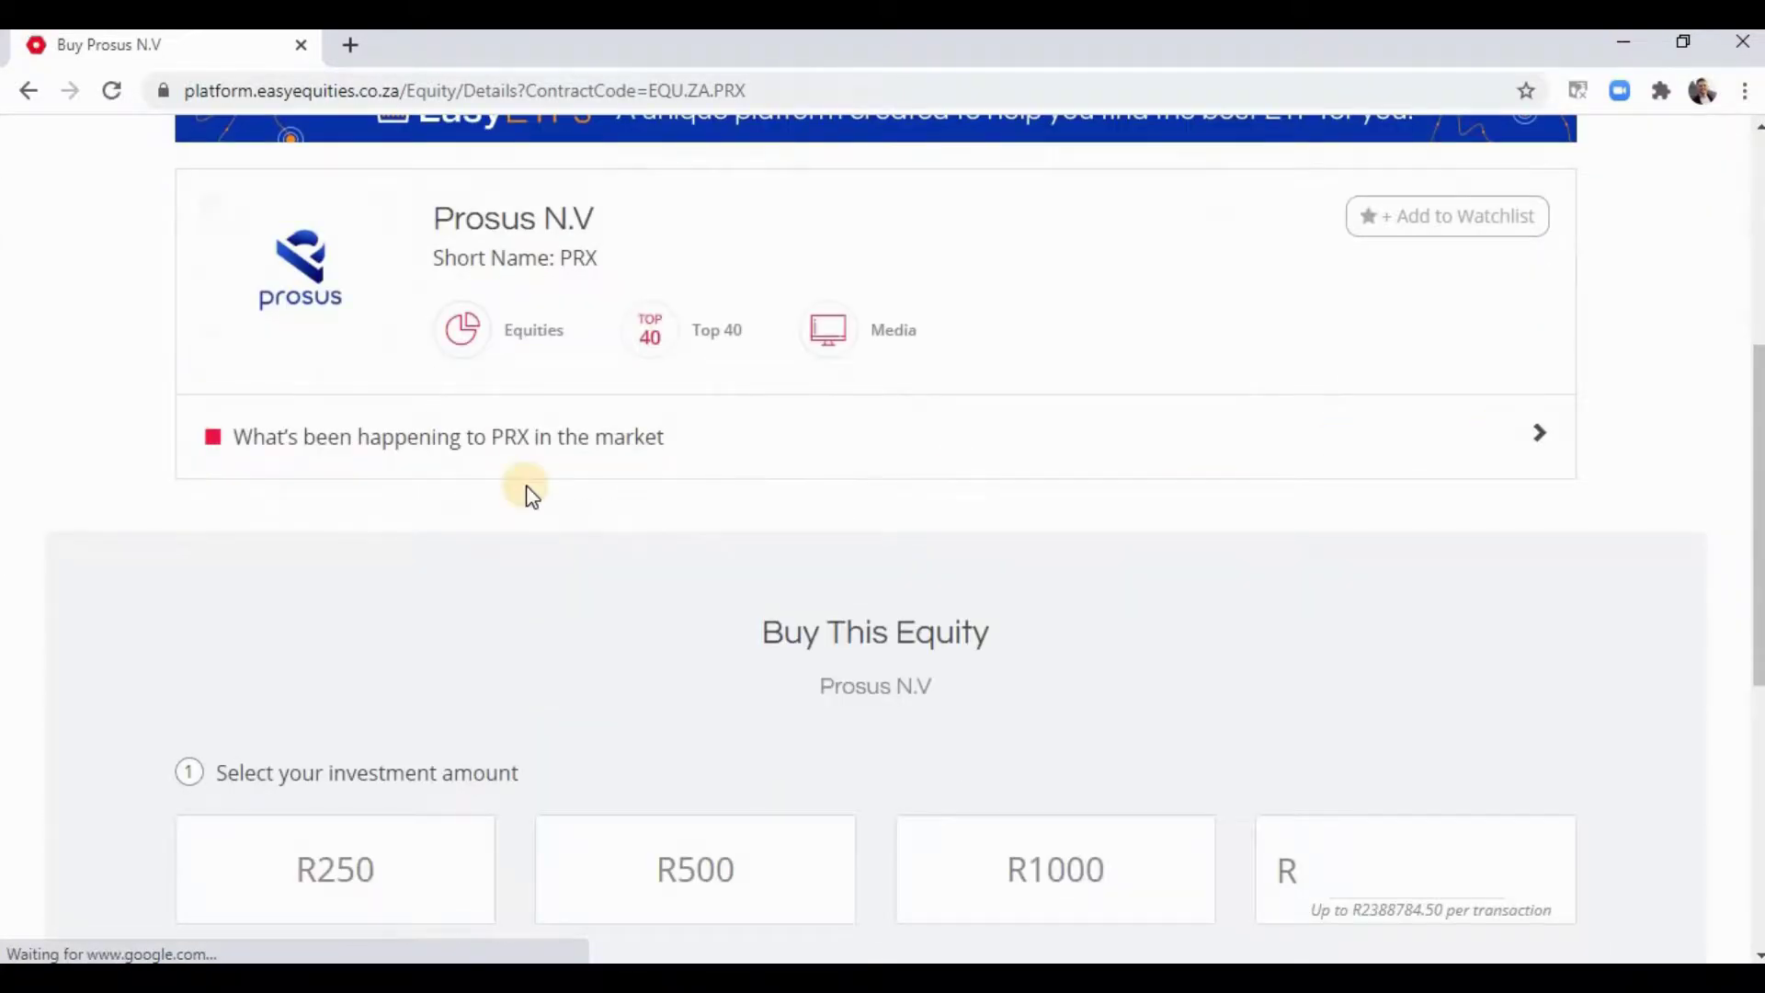
scroll(890, 643, "up", 3)
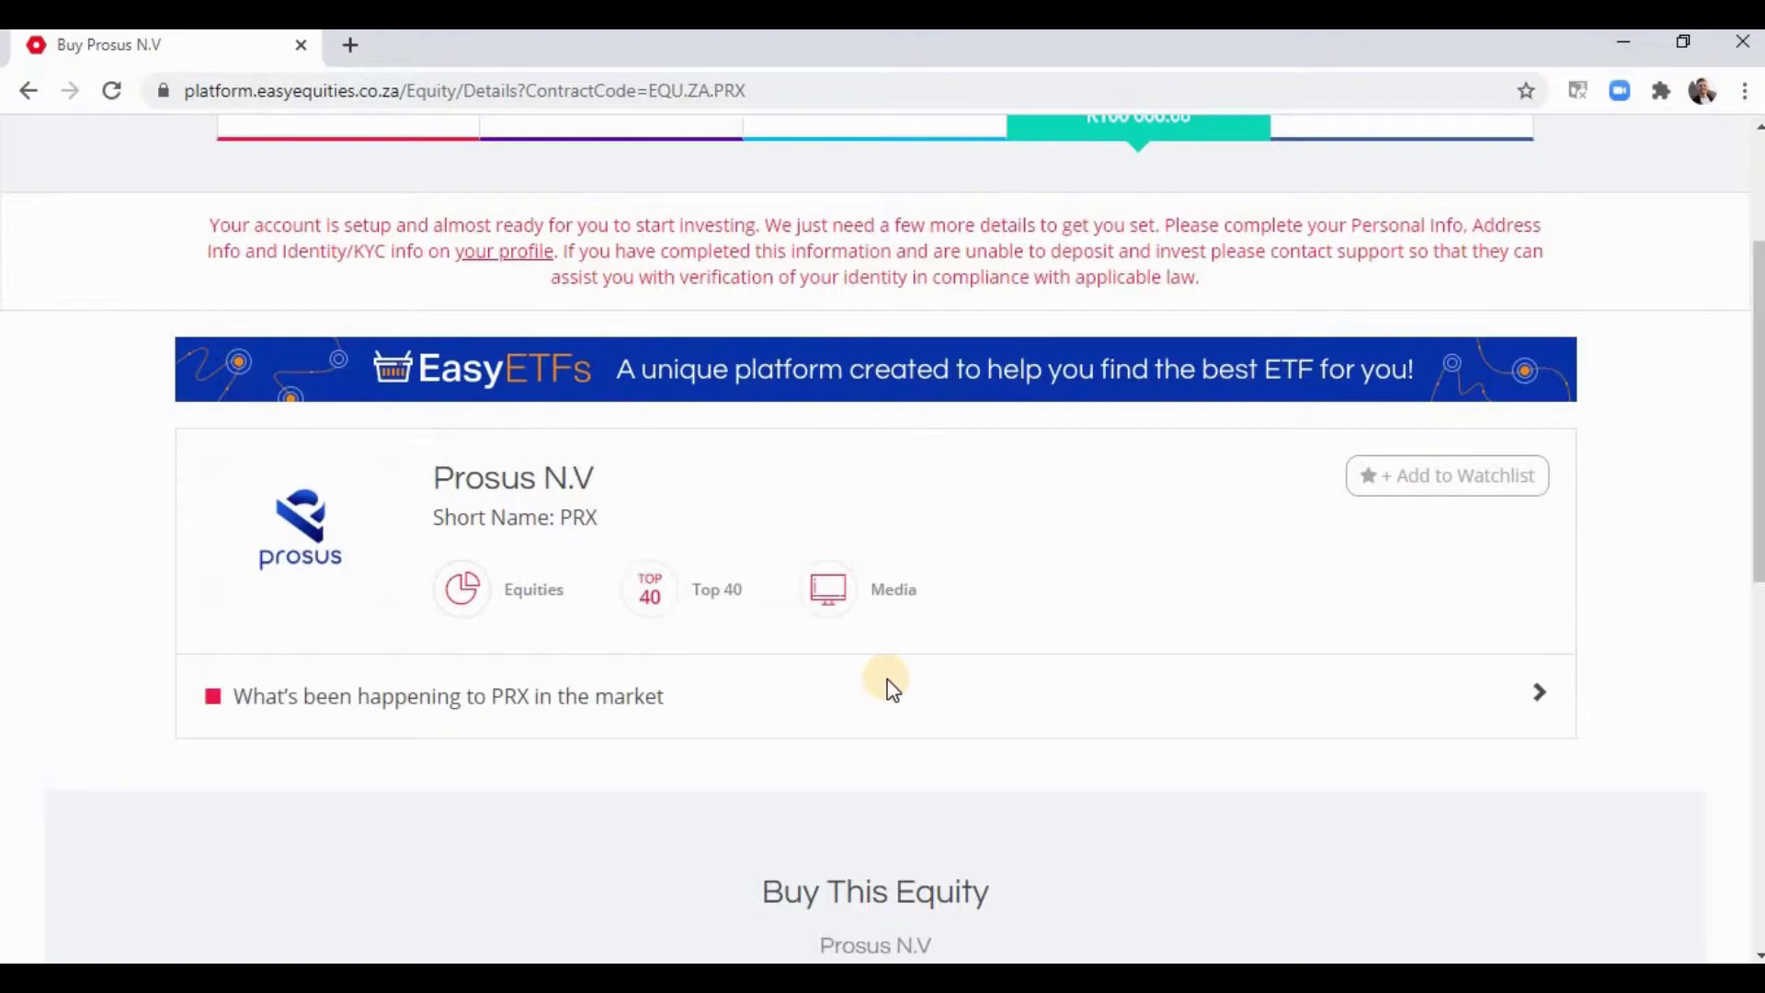
- Expand the PRX market section showing the 1-month chart and R1 676.34 last price
left_click(581, 714)
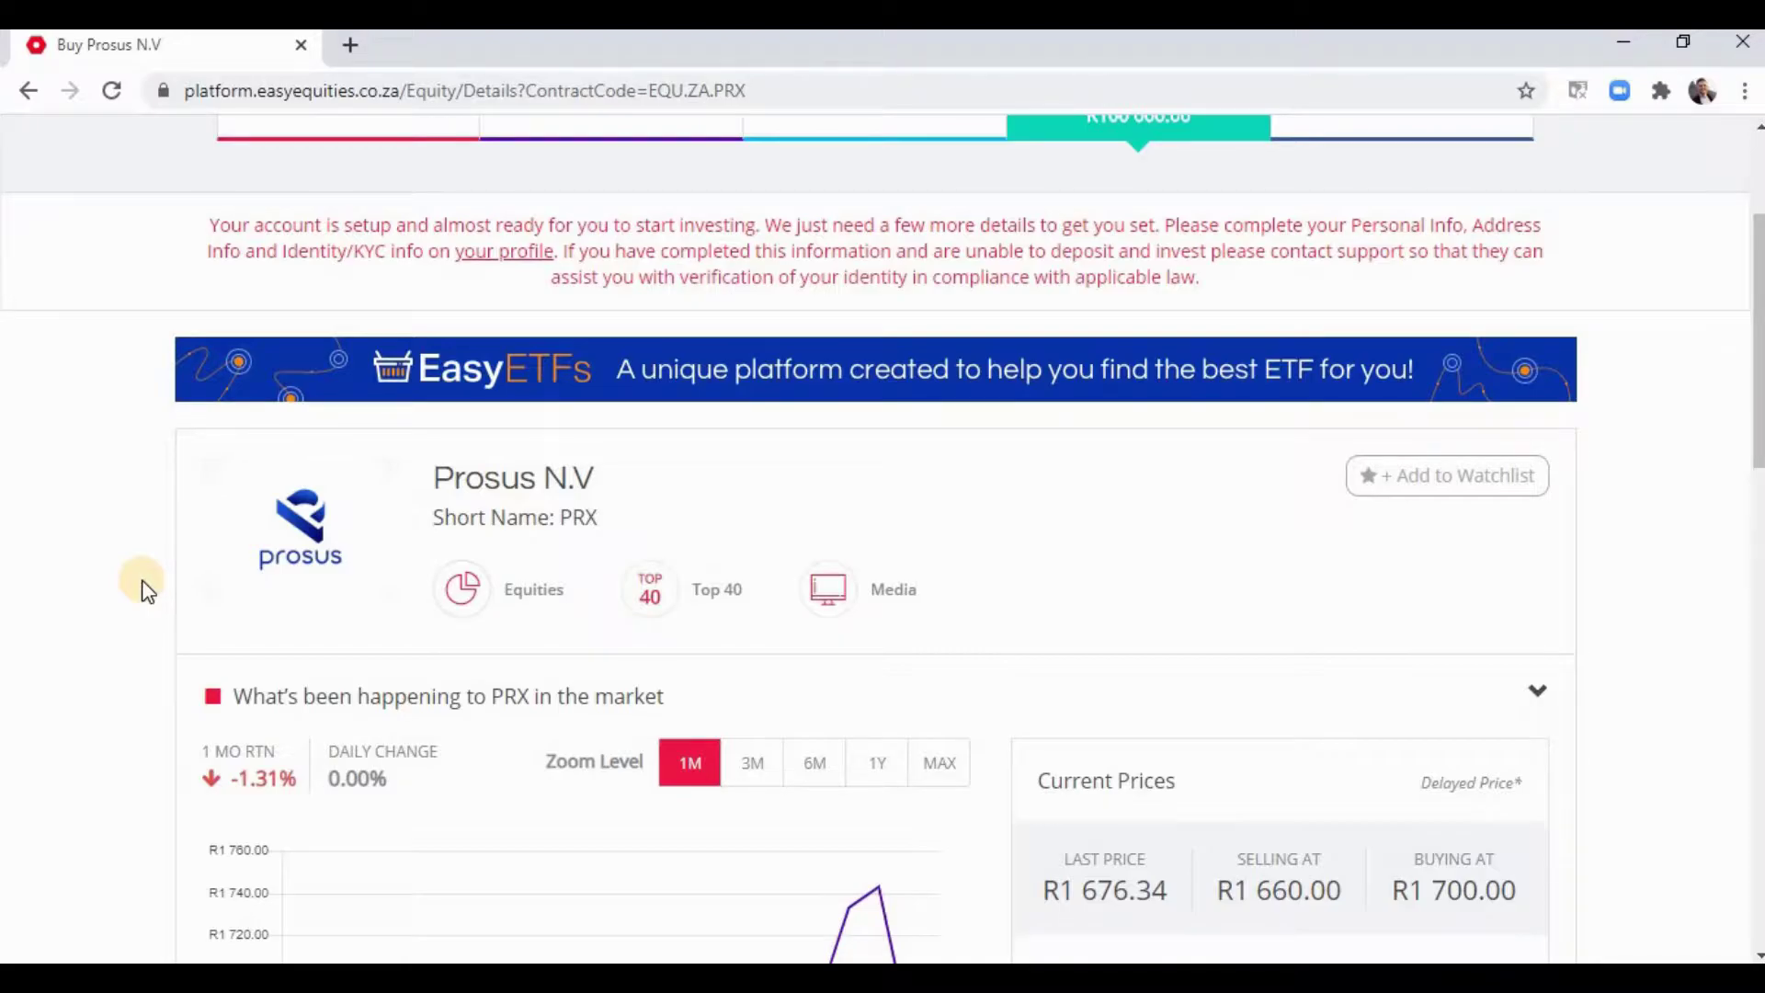
scroll(143, 588, "down", 2)
scroll(138, 572, "up", 2)
scroll(138, 574, "up", 1)
scroll(134, 571, "down", 3)
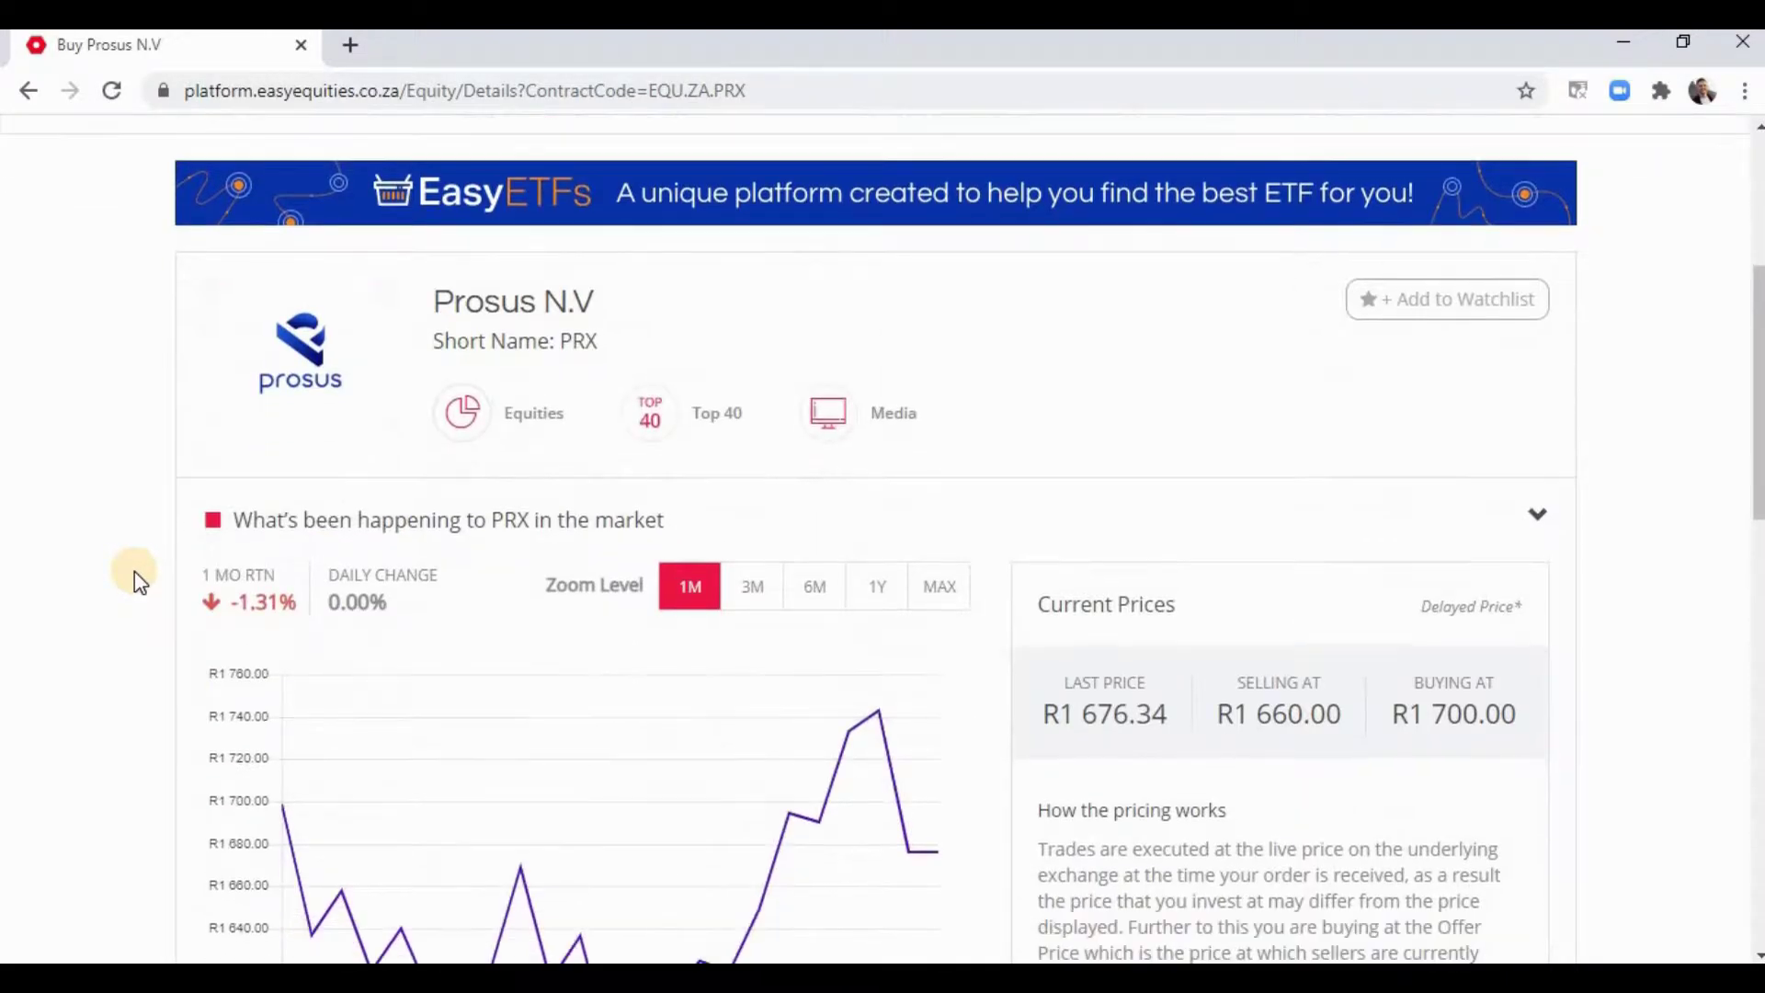
scroll(135, 571, "down", 1)
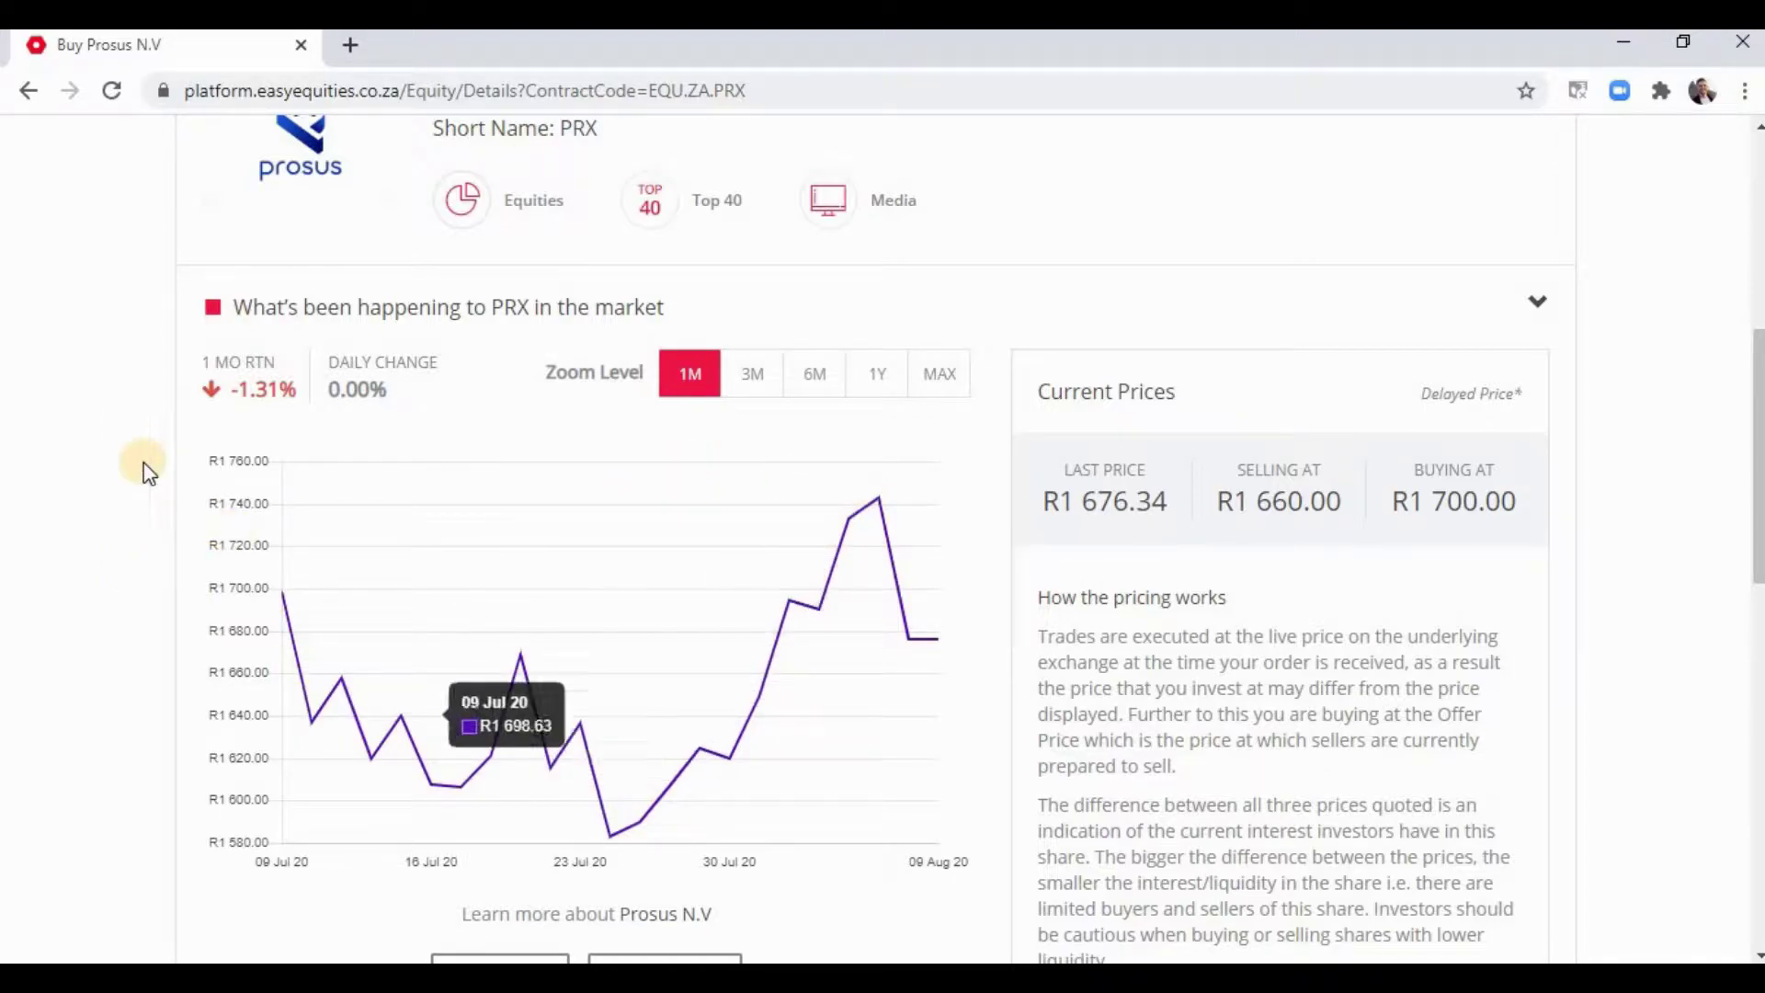
- Zoom the PRX chart from 3M to MAX, spanning Sep 2019–Aug 2020 with 39.39% return
left_click(738, 377)
left_click(938, 377)
scroll(1362, 332, "down", 1)
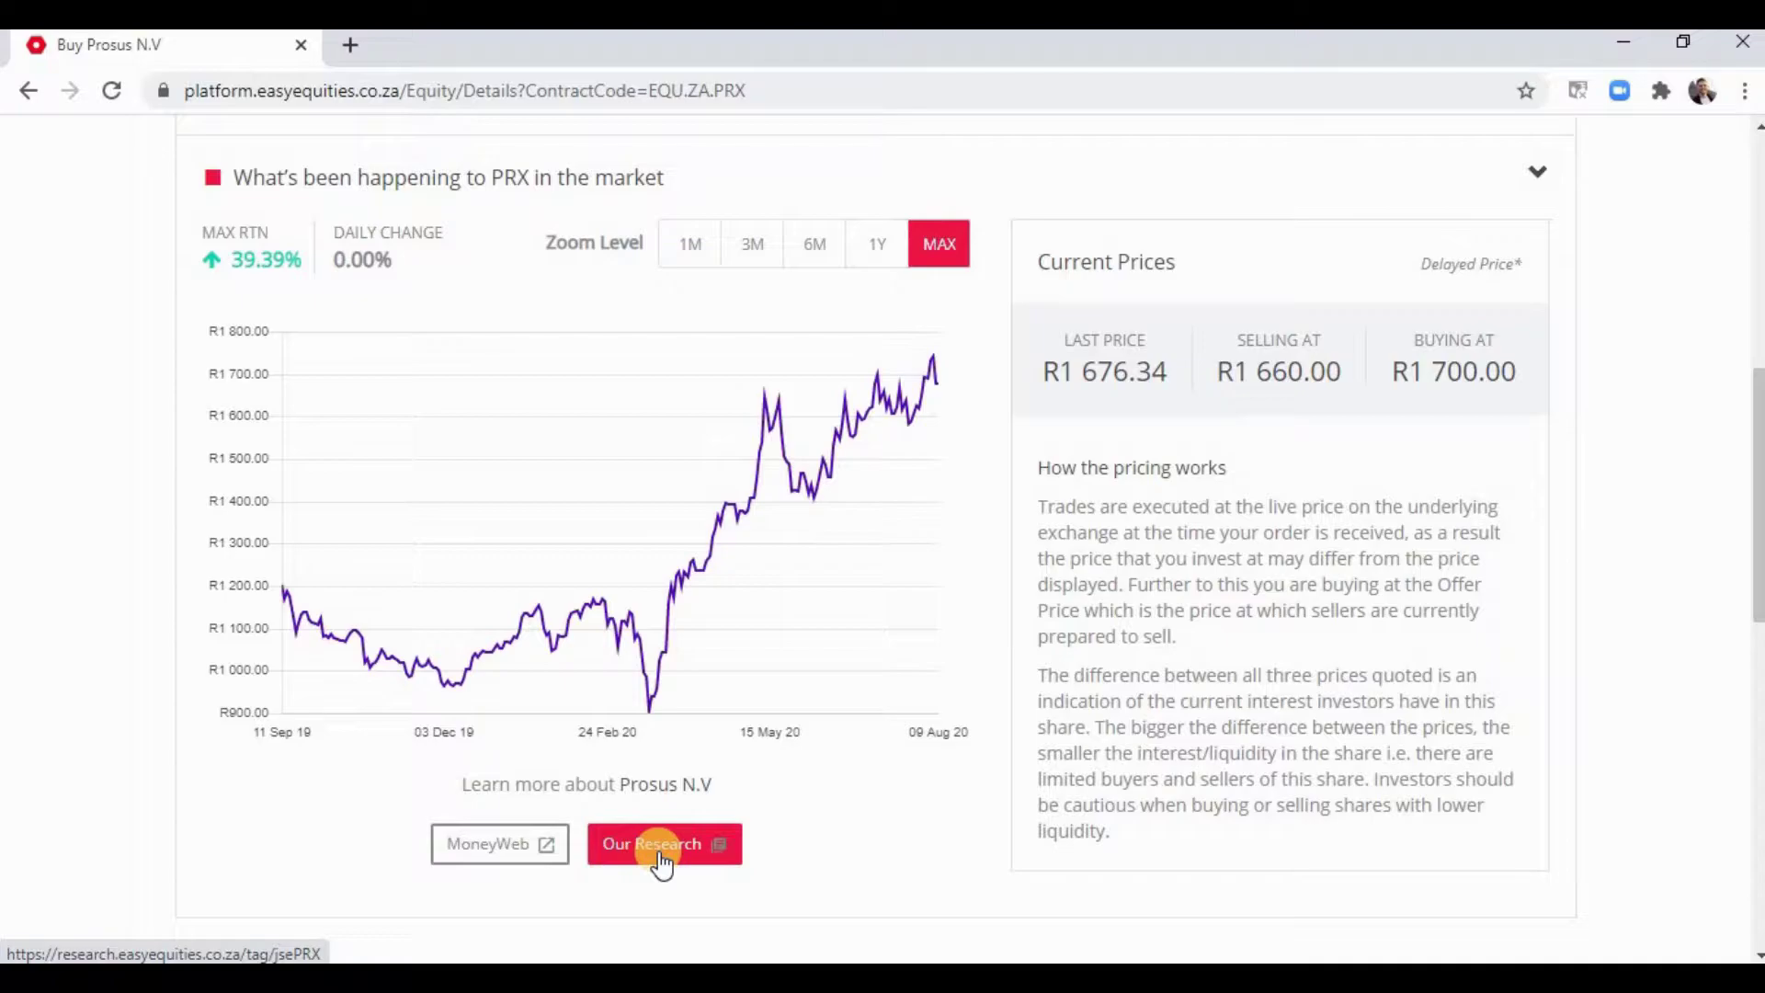
left_click(538, 855)
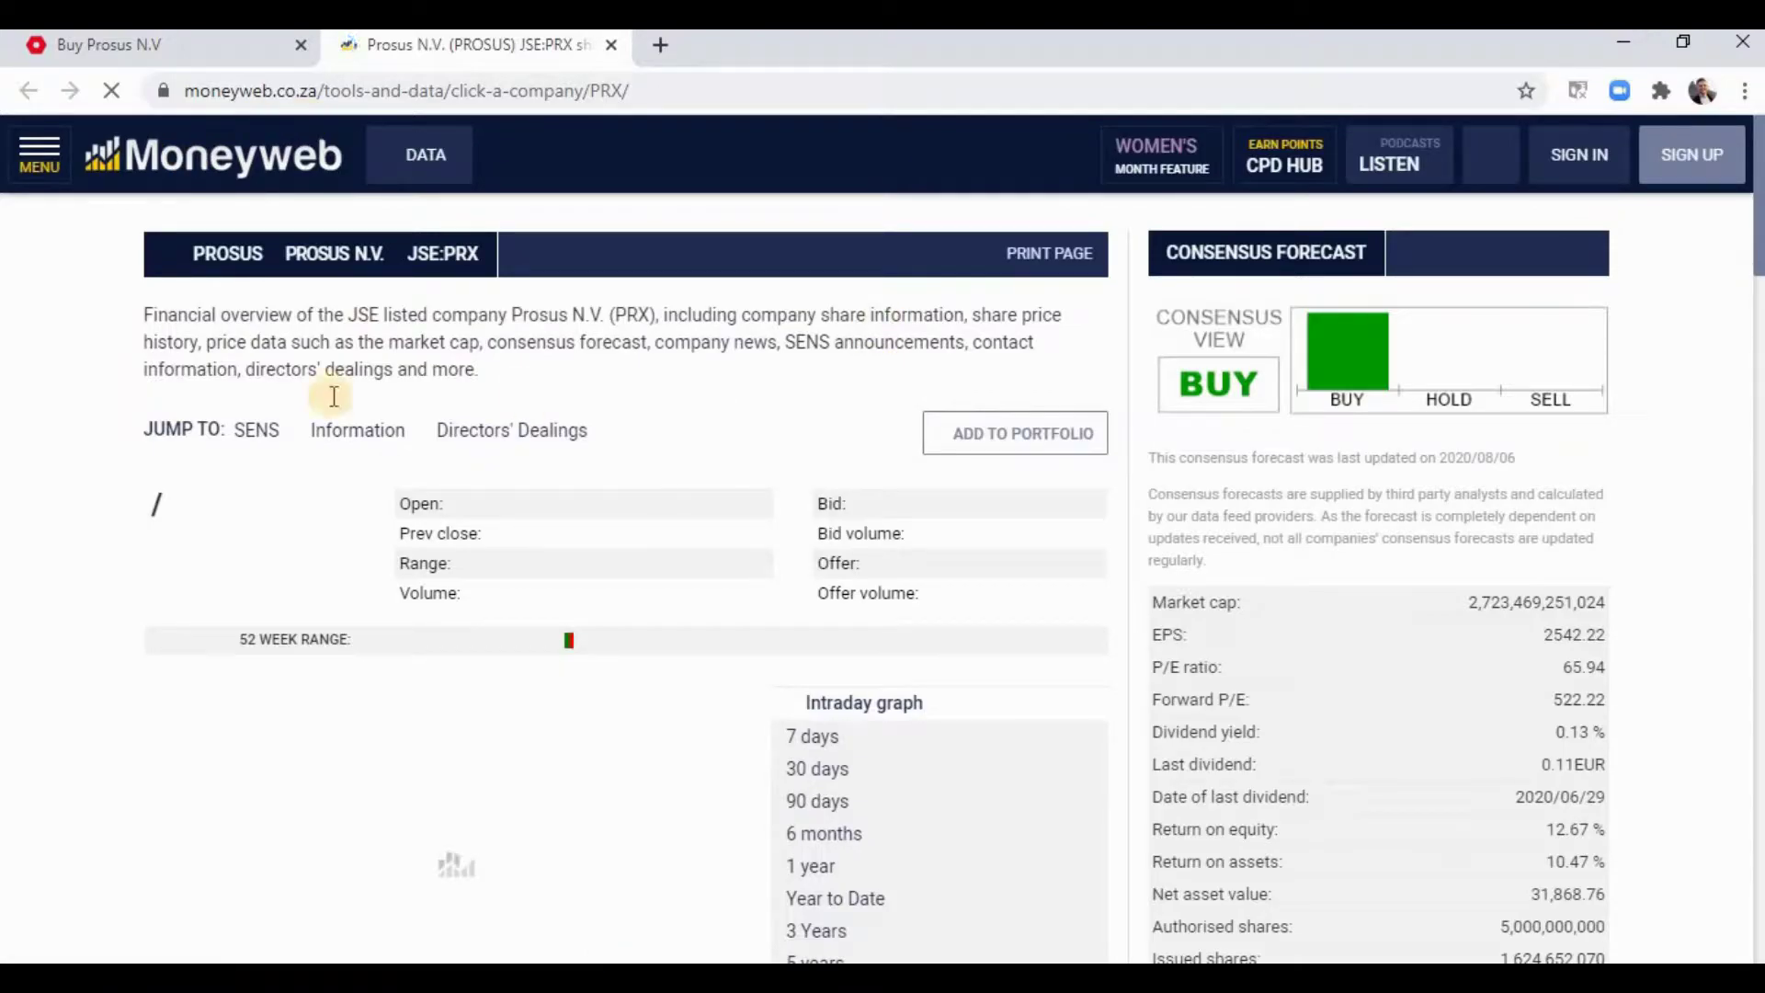
scroll(115, 322, "down", 1)
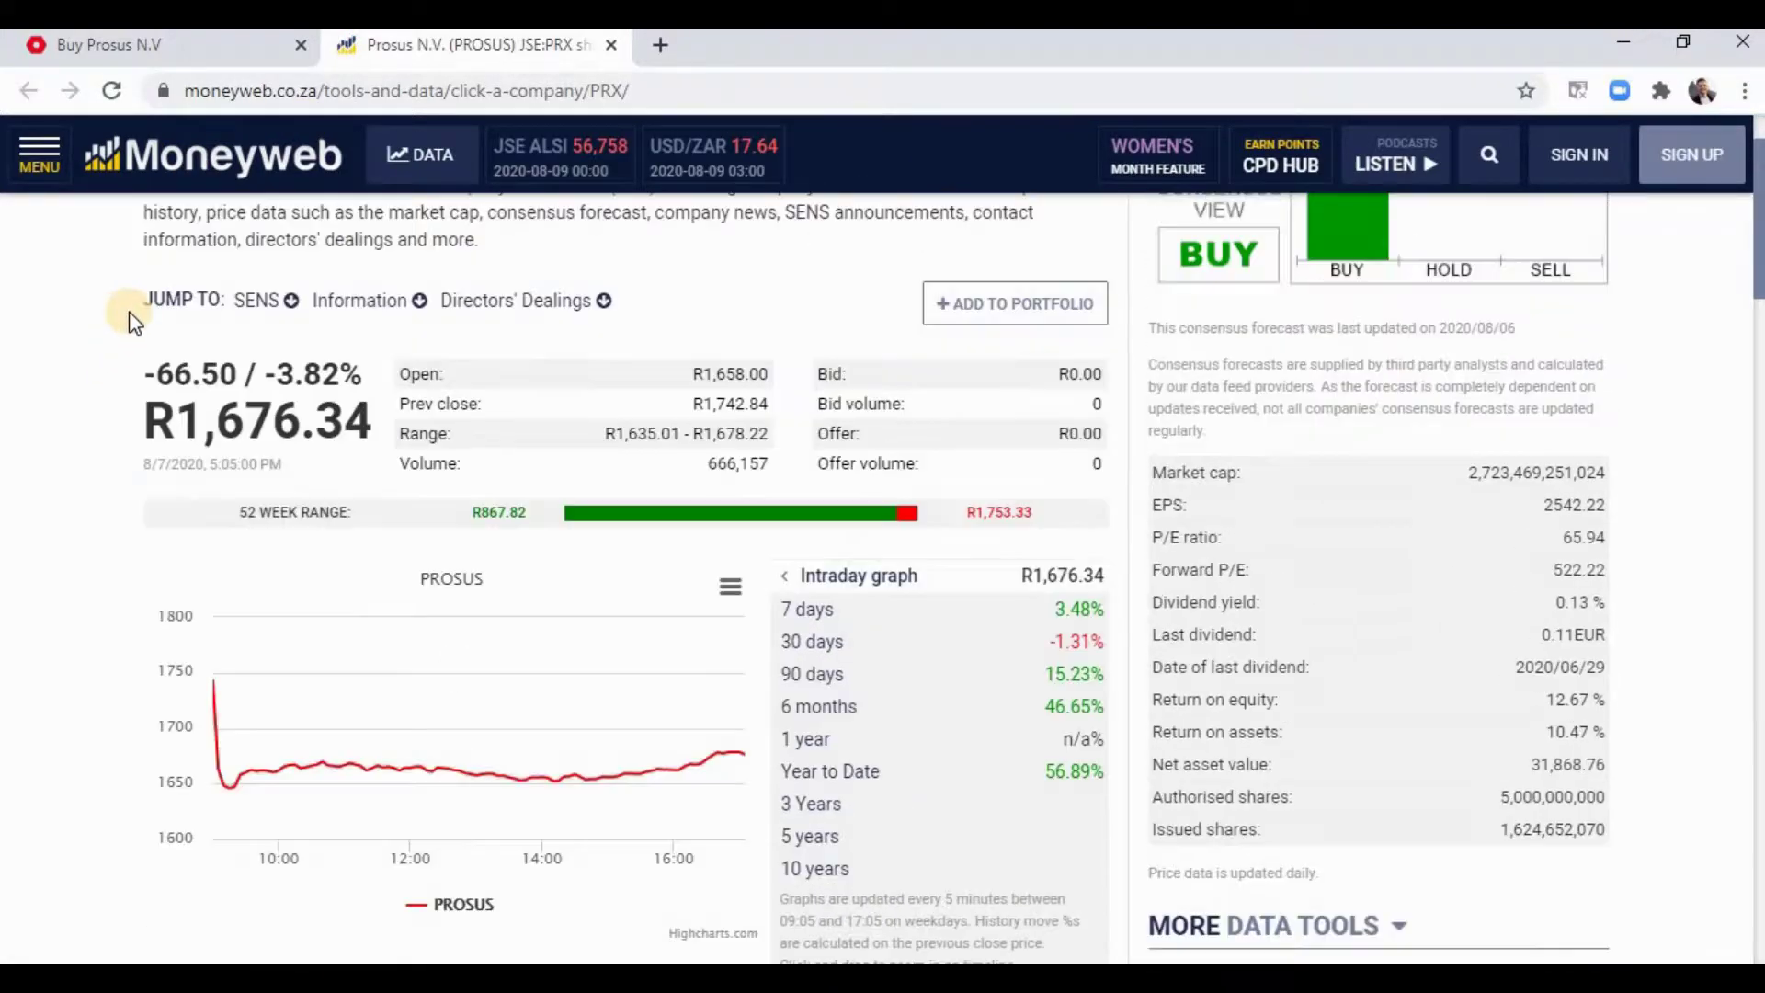
scroll(133, 322, "down", 8)
scroll(132, 321, "up", 5)
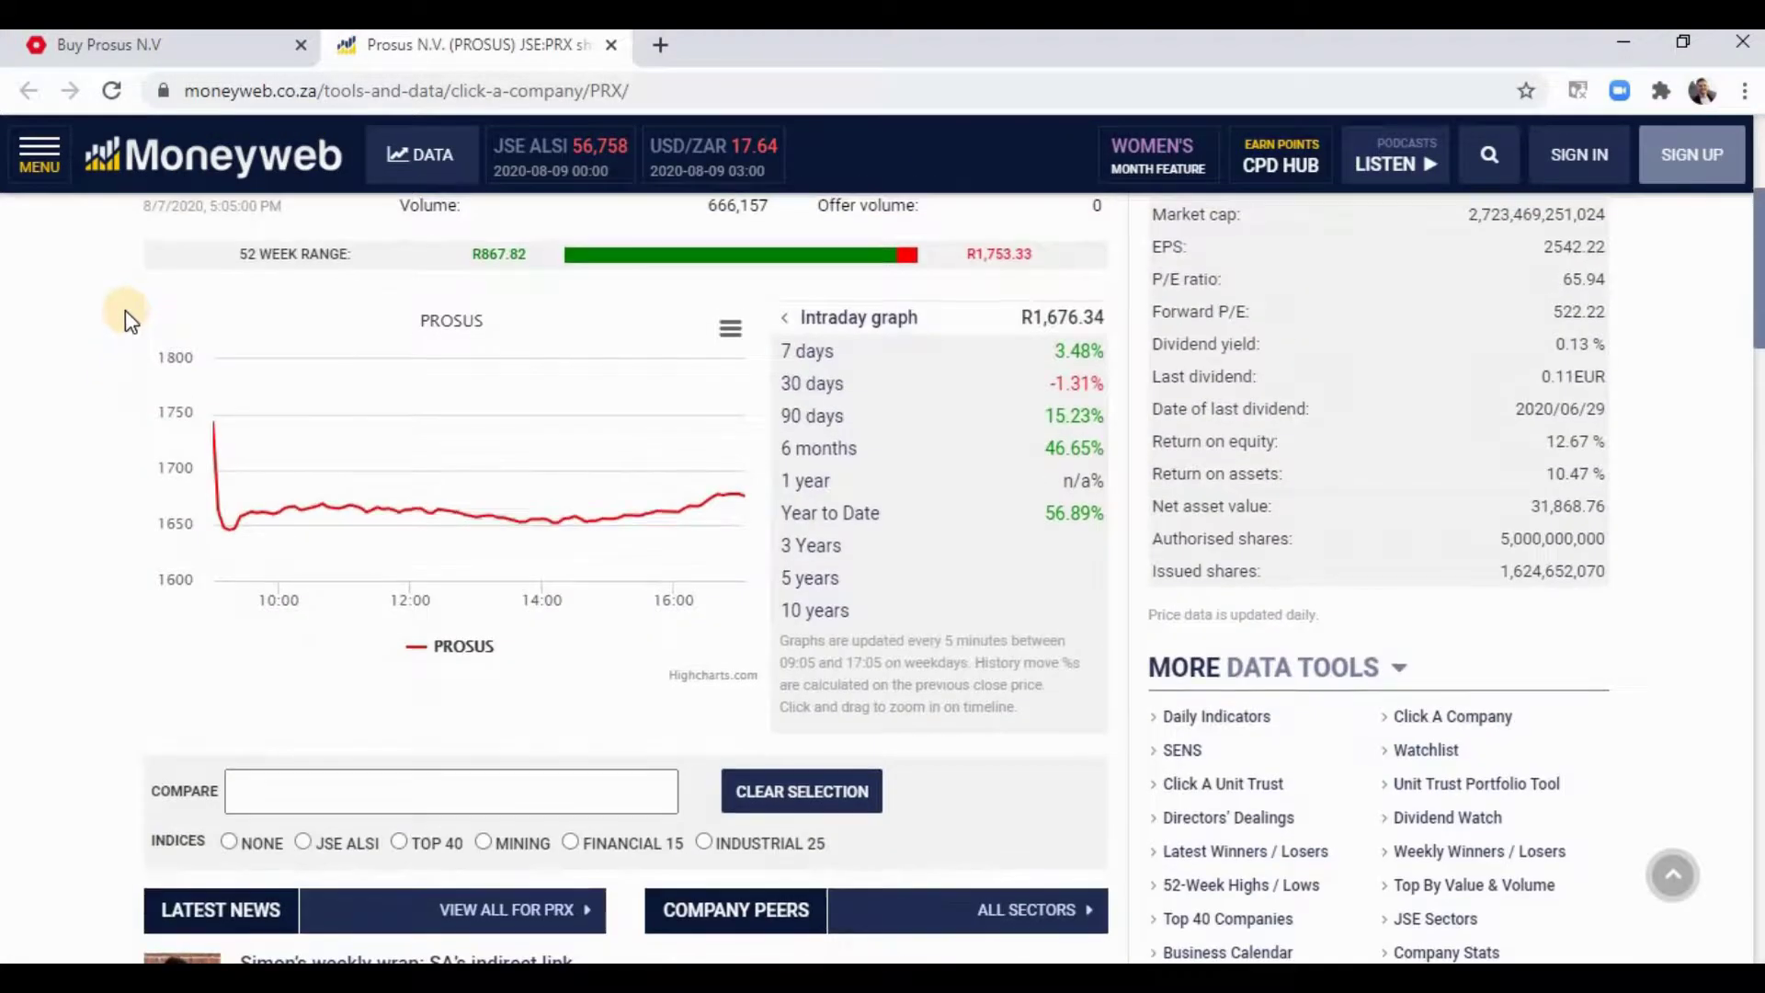
key("ctrl+w")
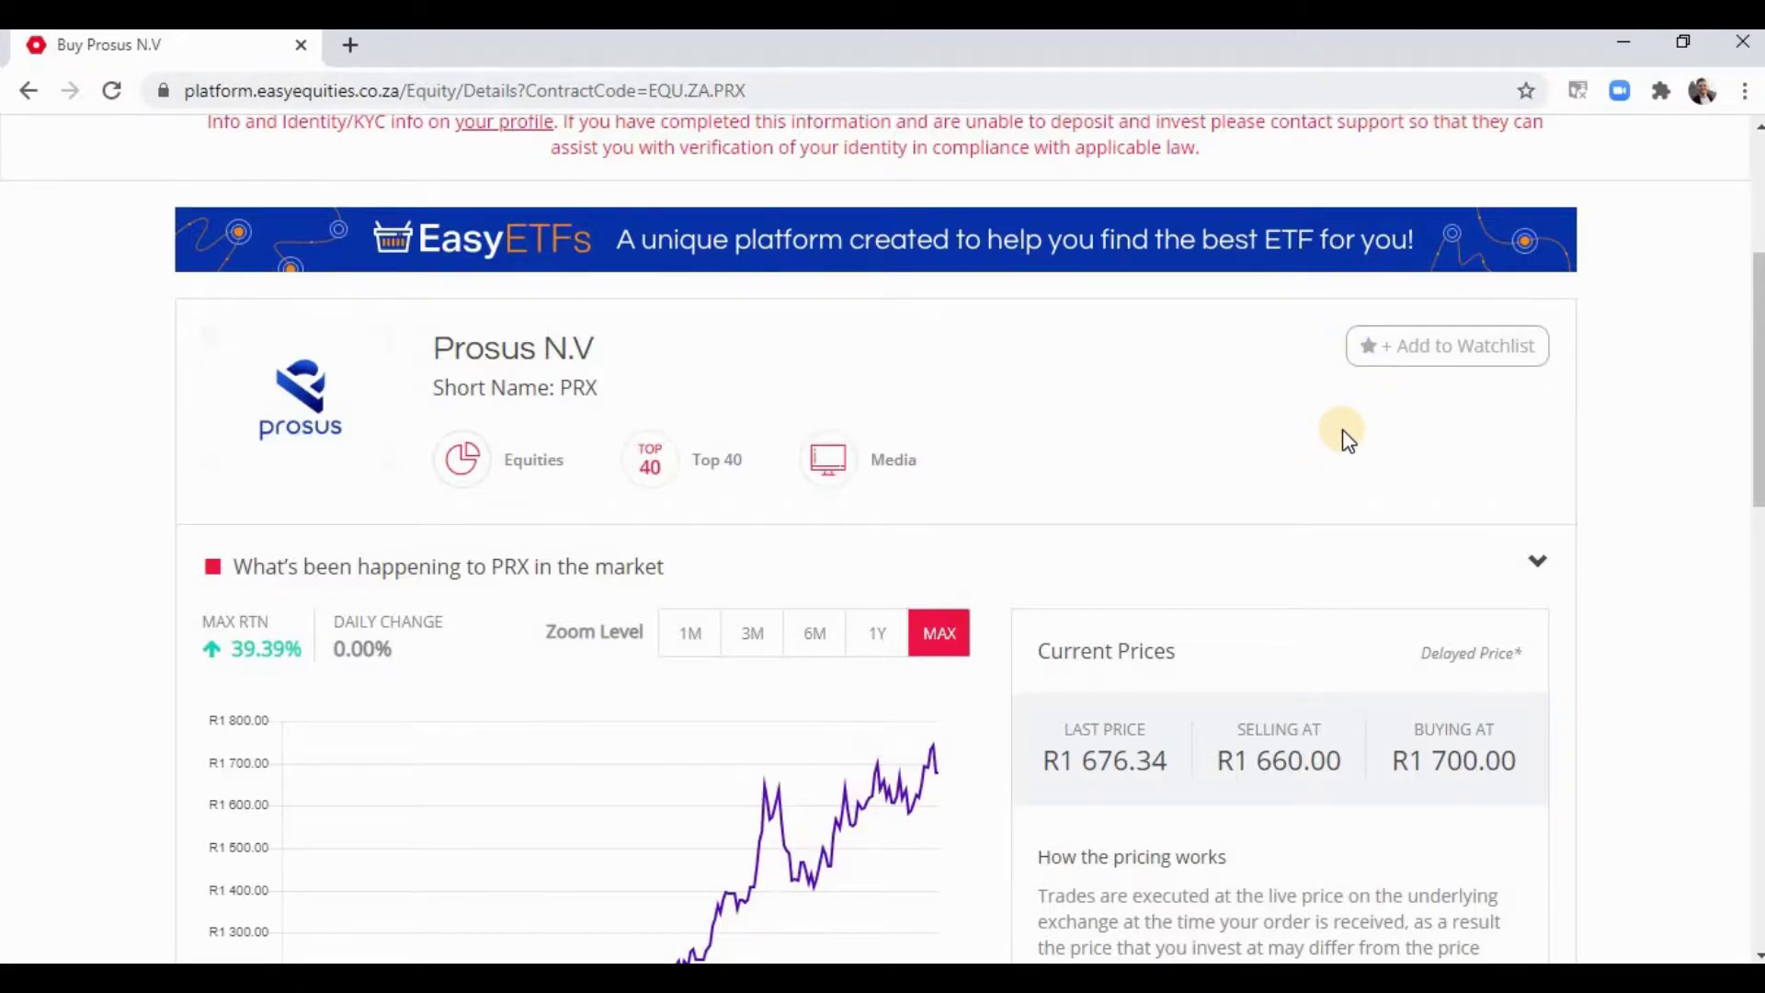
- Enter a custom Prosus investment amount of R50 and choose Once Off as the frequency
scroll(1340, 432, "down", 10)
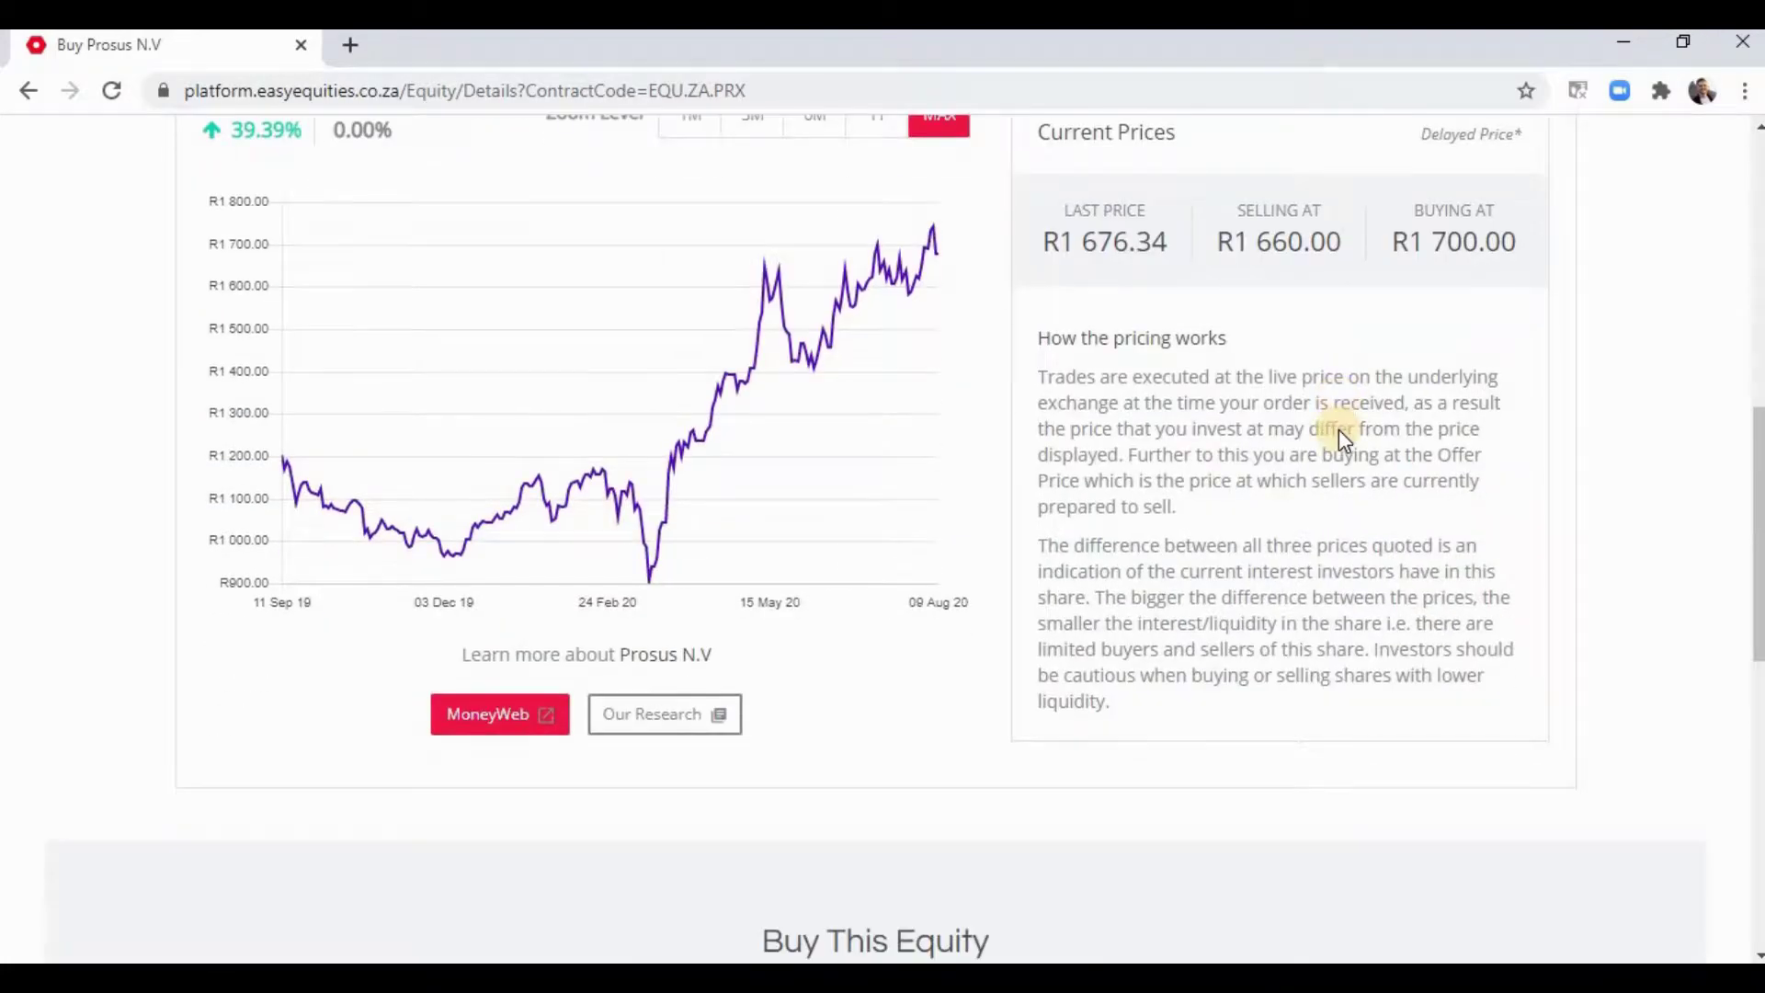
scroll(1324, 432, "down", 4)
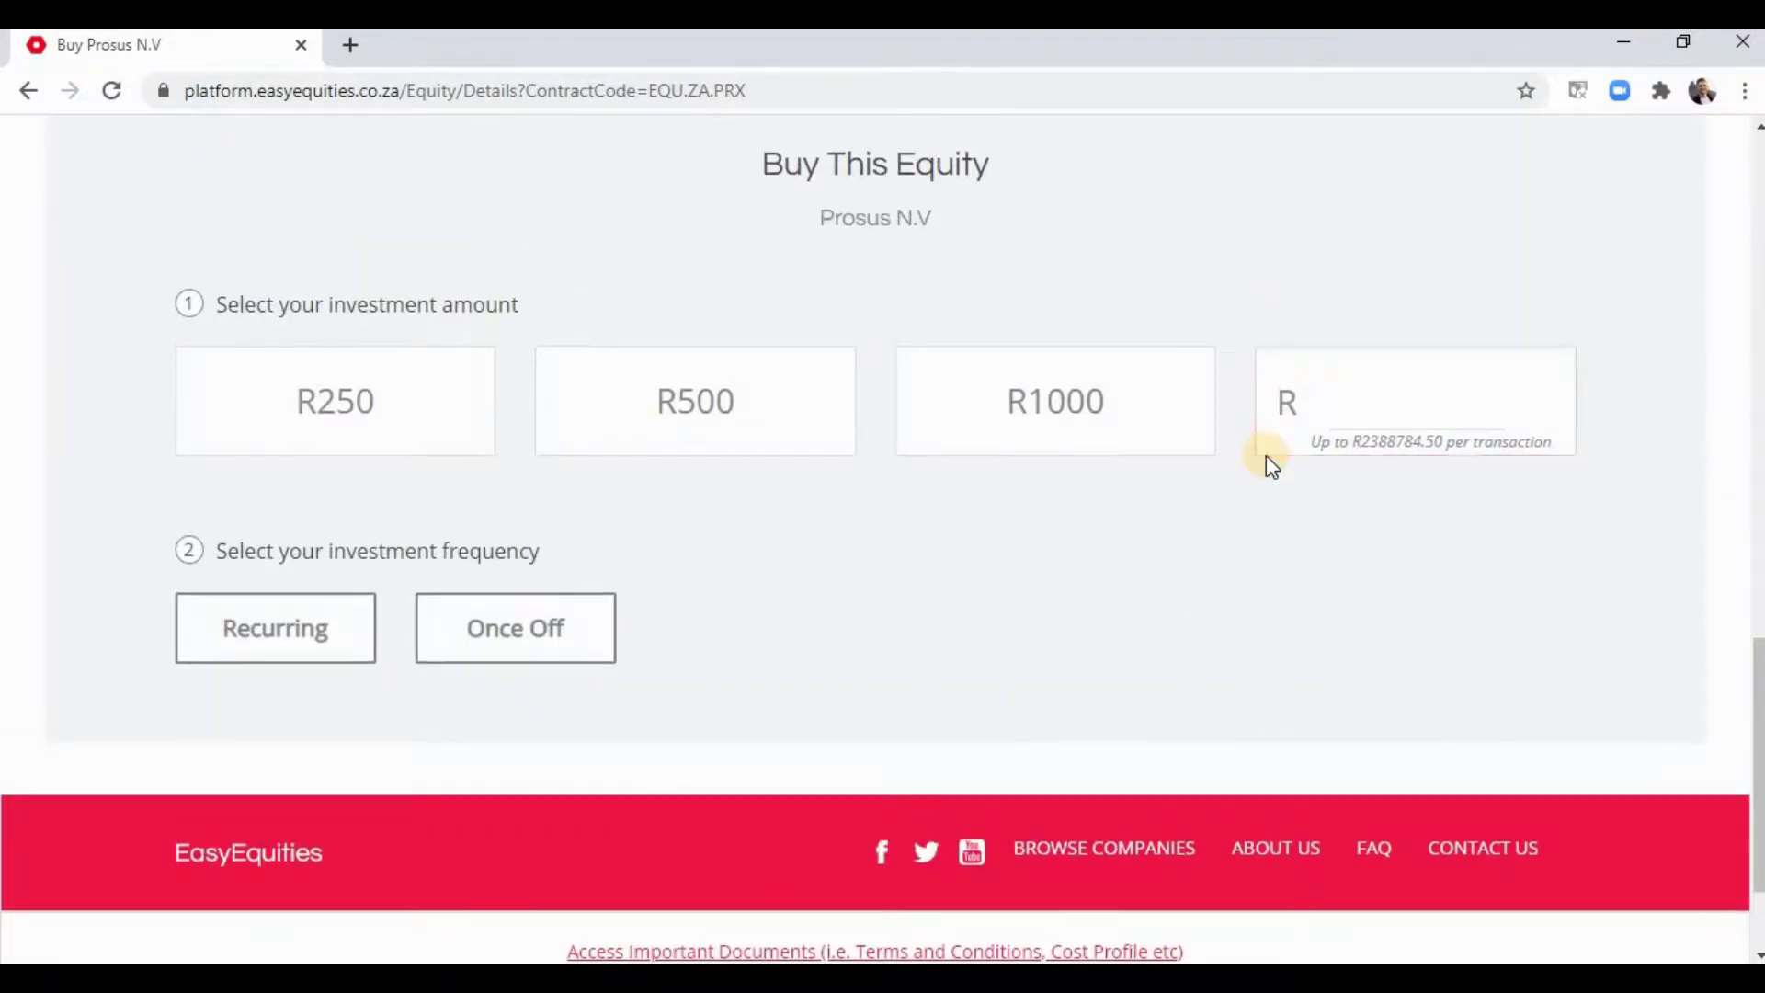
scroll(1266, 455, "up", 1)
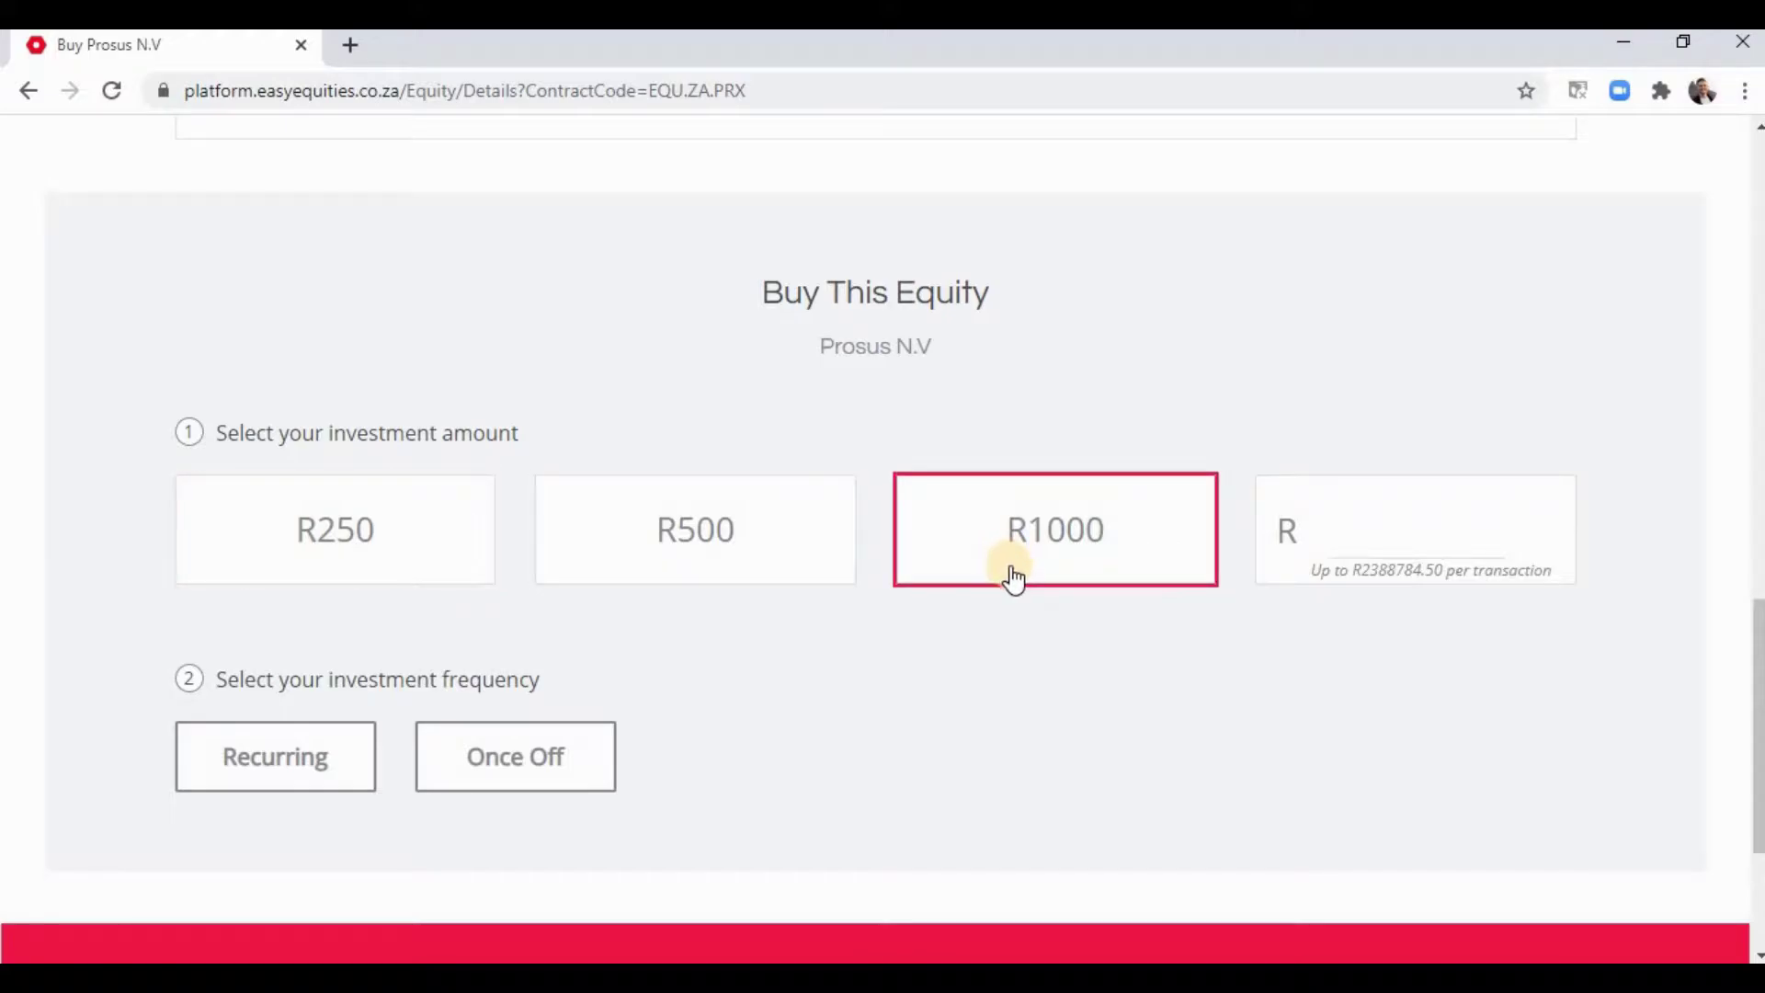
left_click(1426, 517)
type("500")
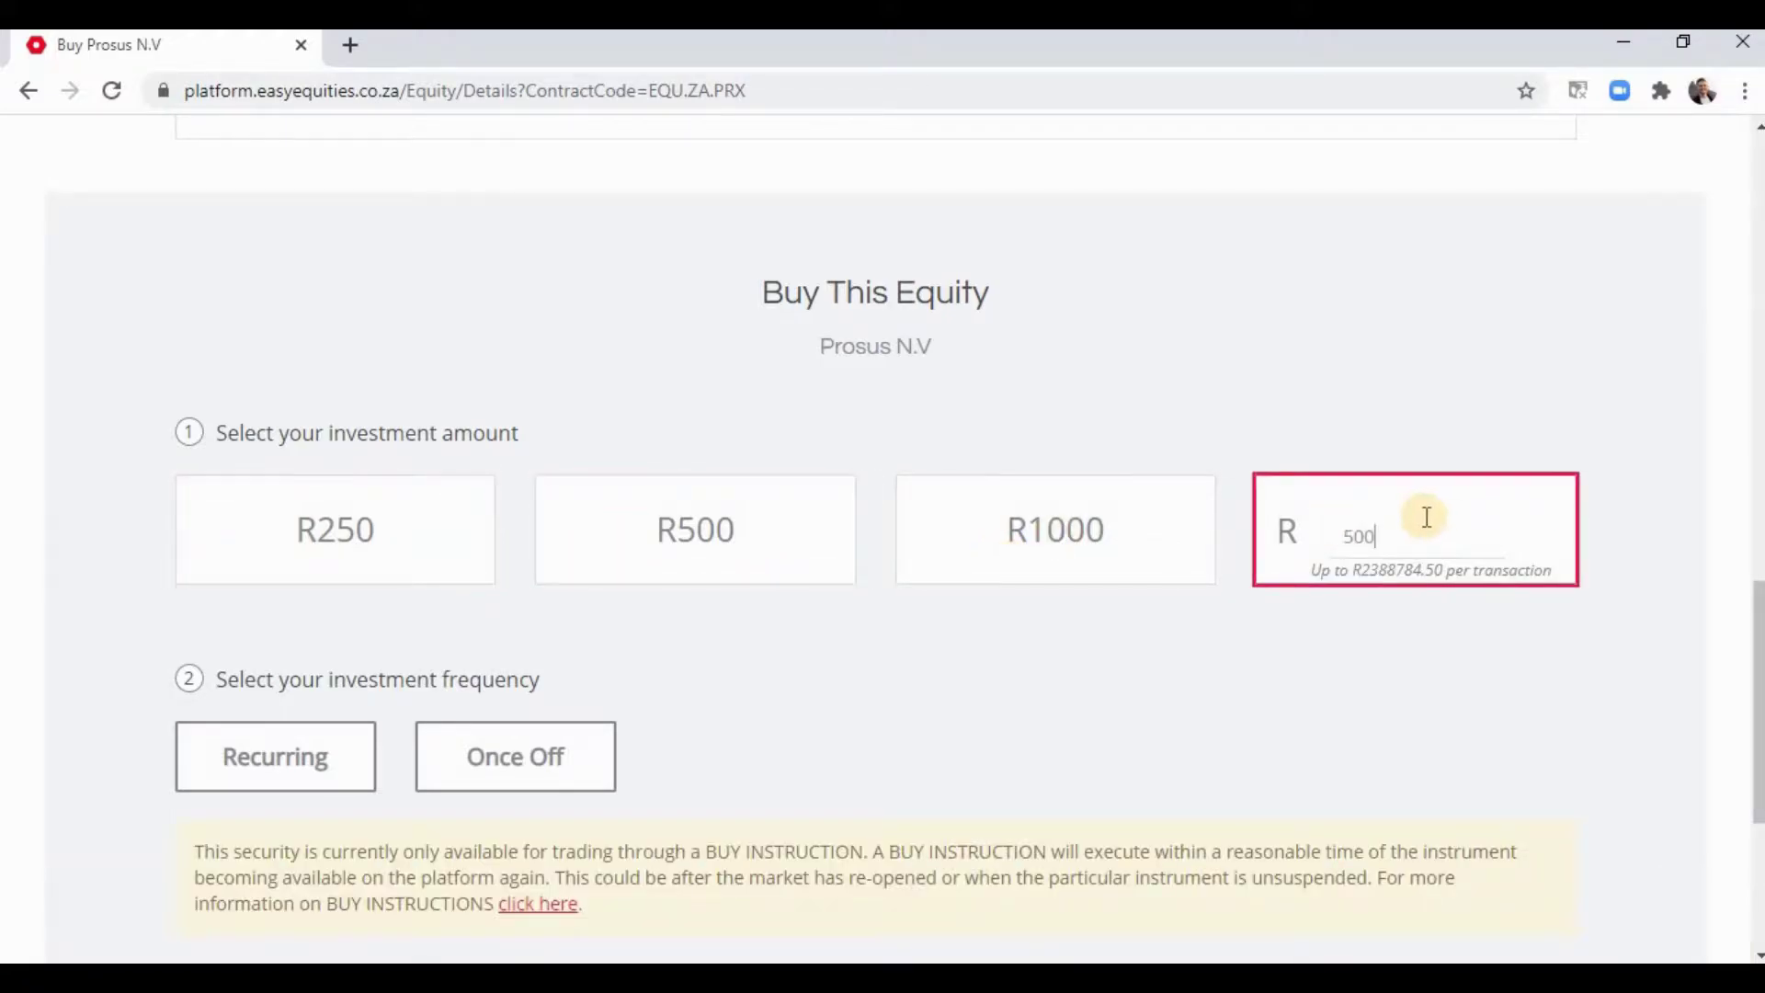
key("BackSpace")
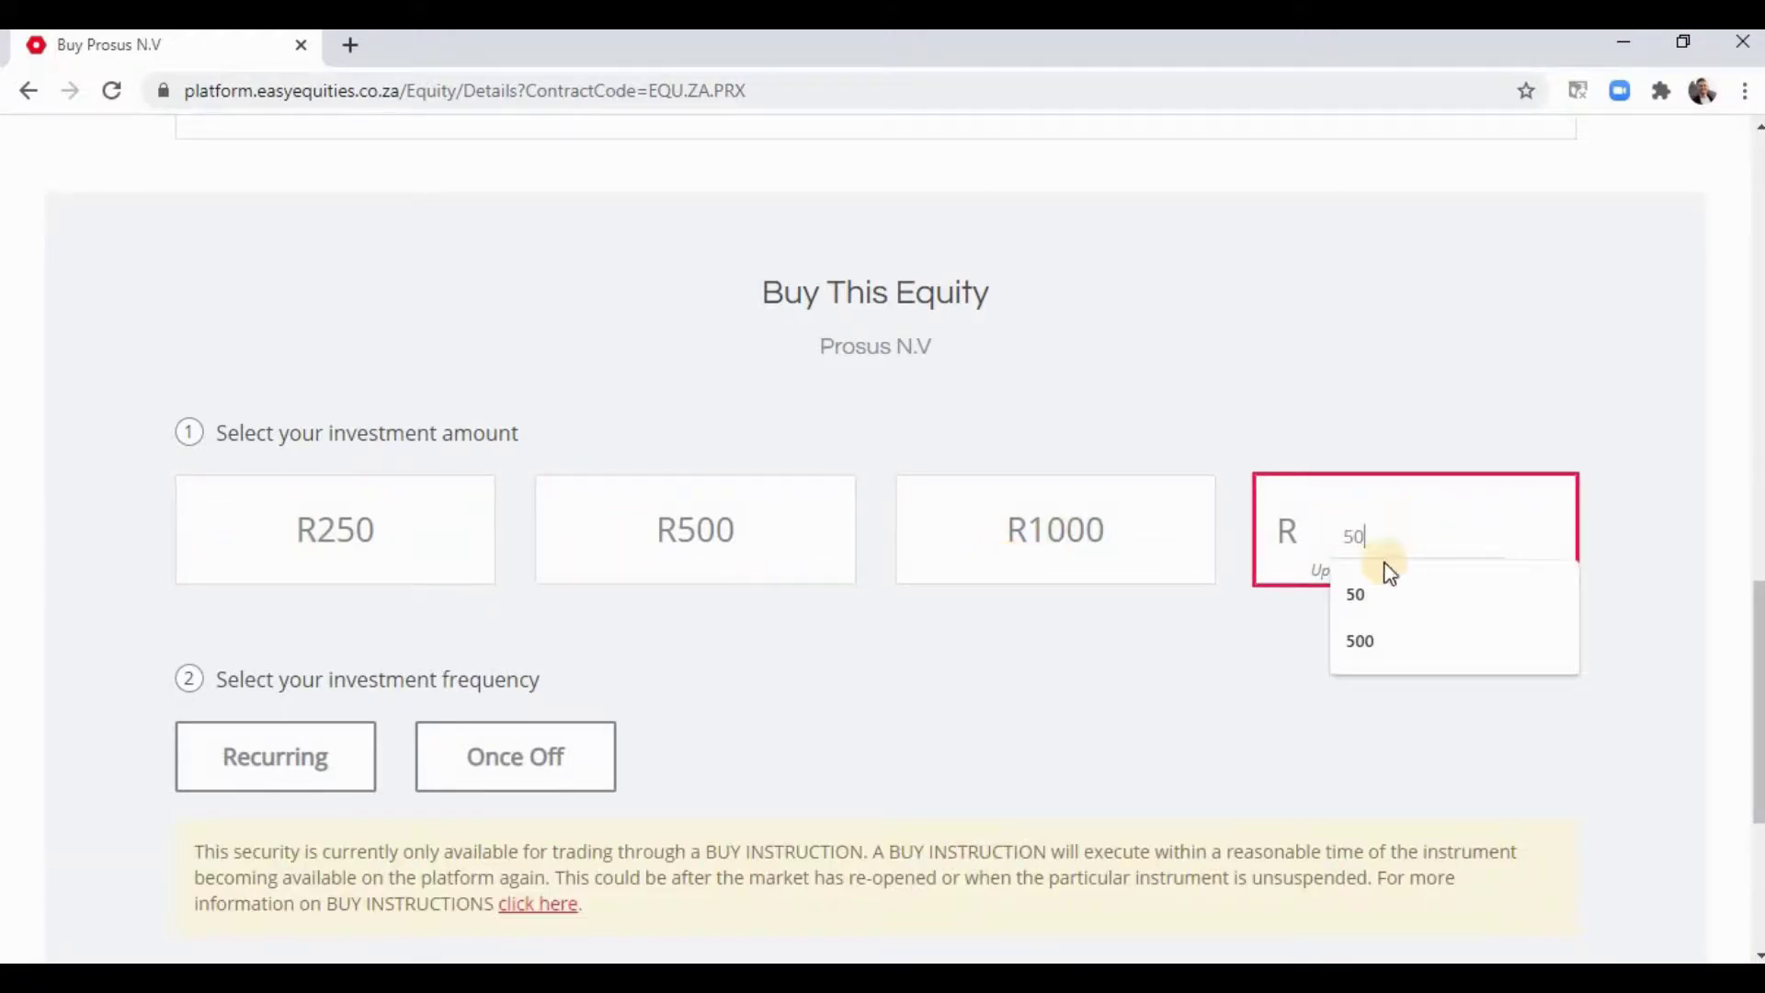
left_click(1254, 660)
scroll(662, 492, "down", 3)
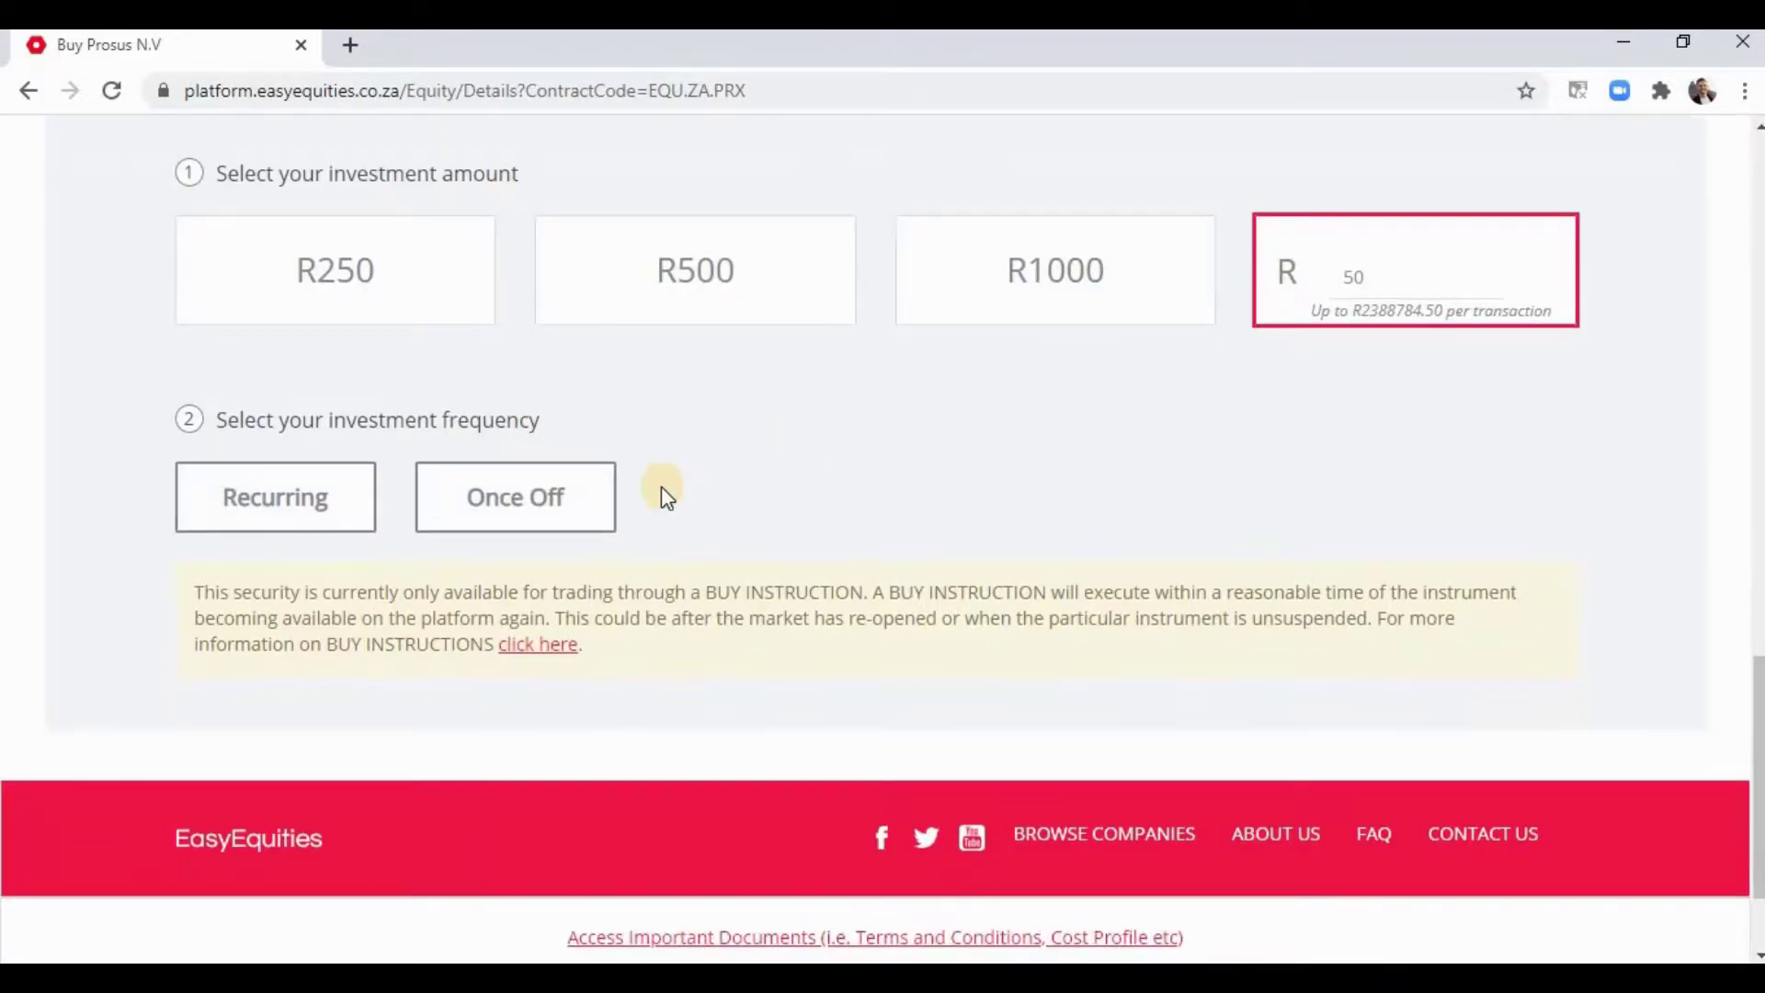
left_click(221, 515)
left_click(572, 506)
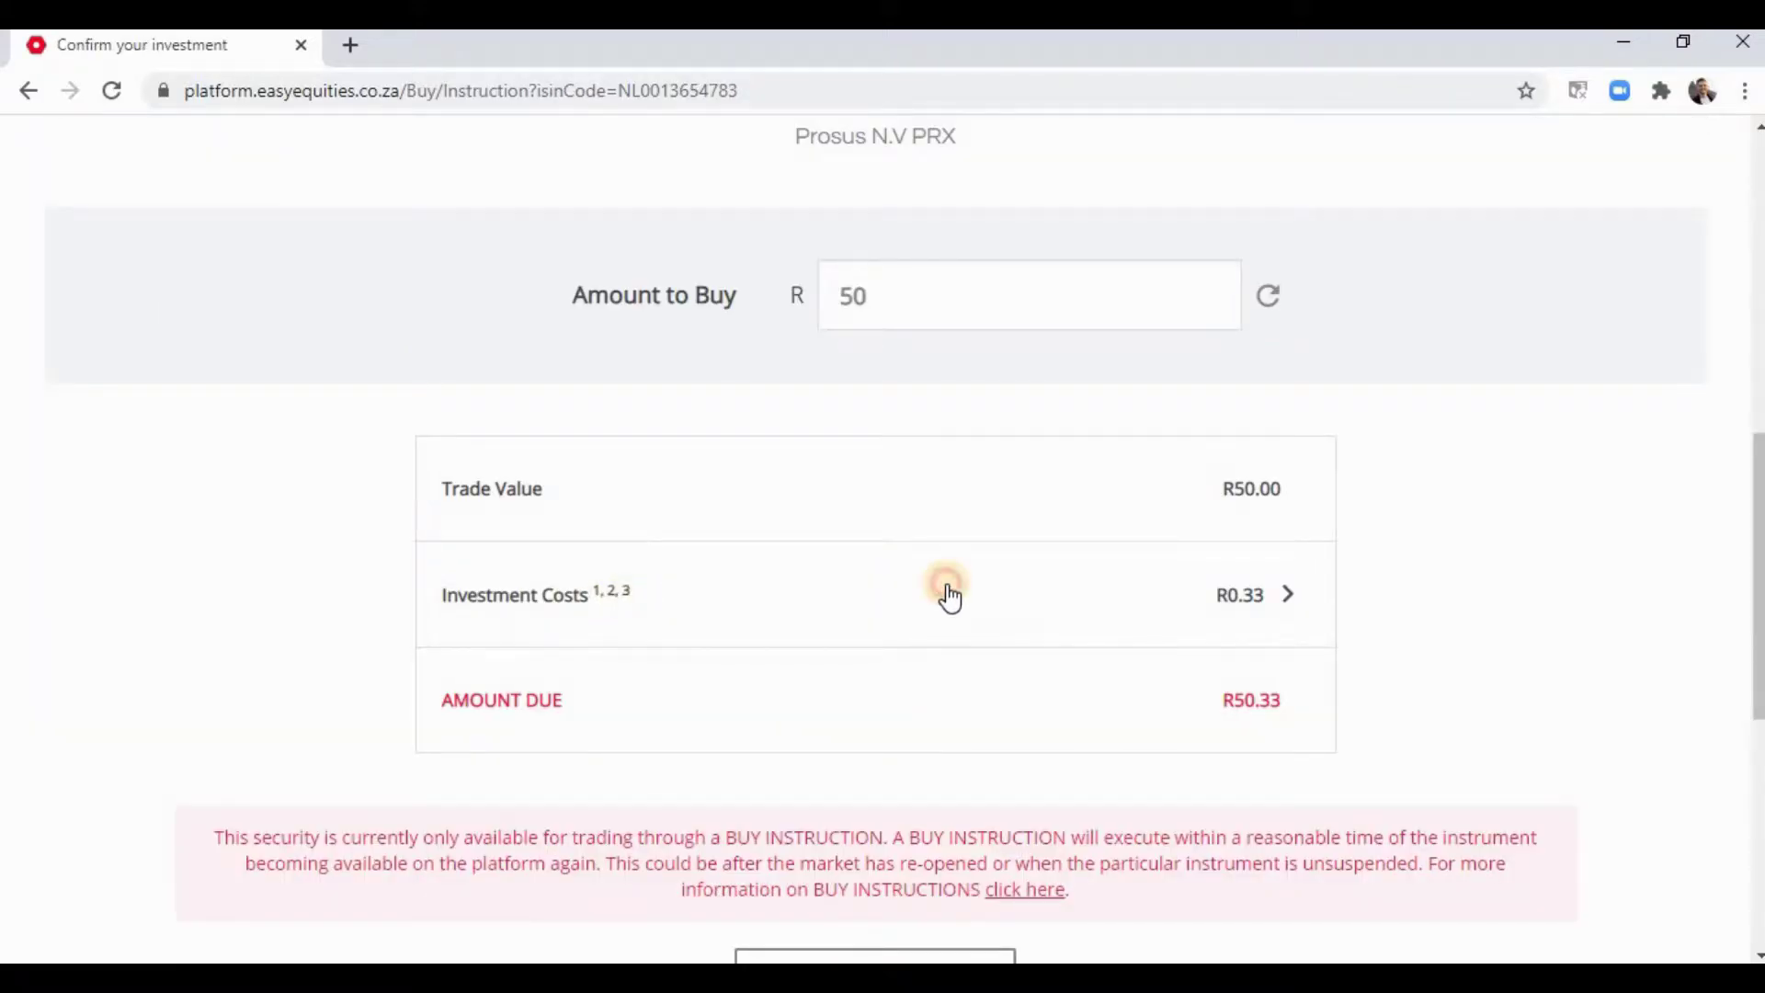
- Expand the Investment Costs breakdown of the R50.33 amount due, then collapse it
left_click(950, 598)
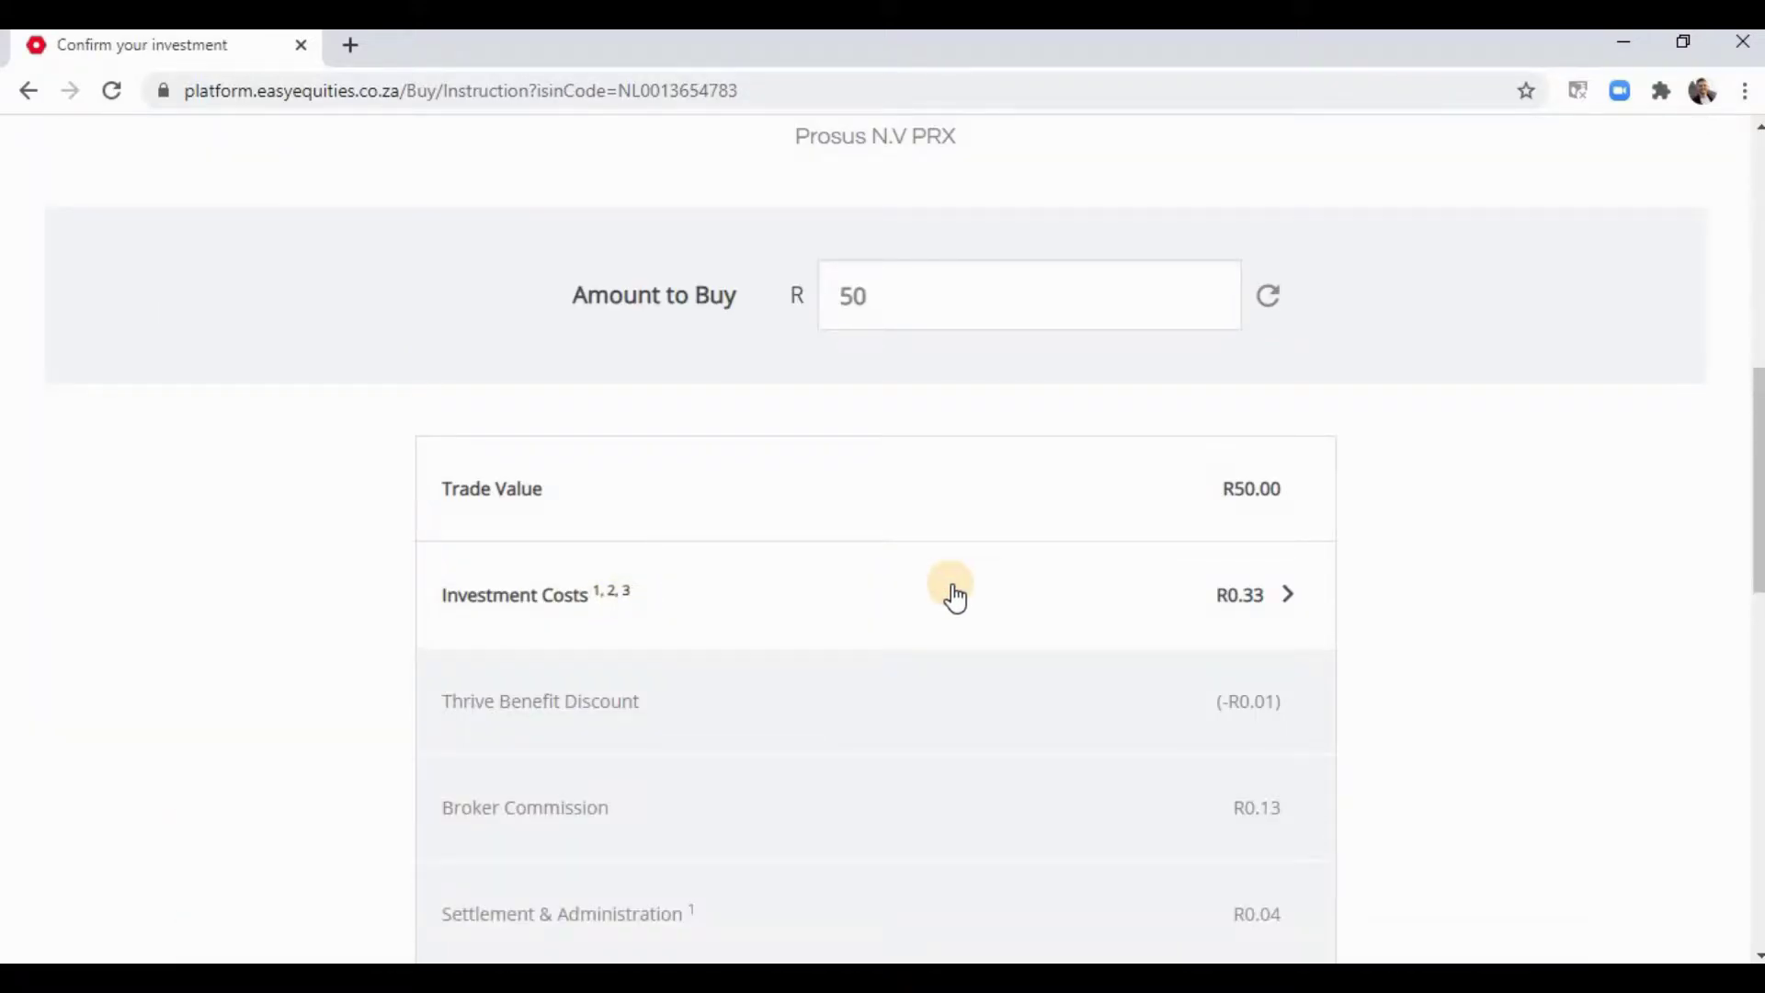
scroll(1048, 591, "down", 3)
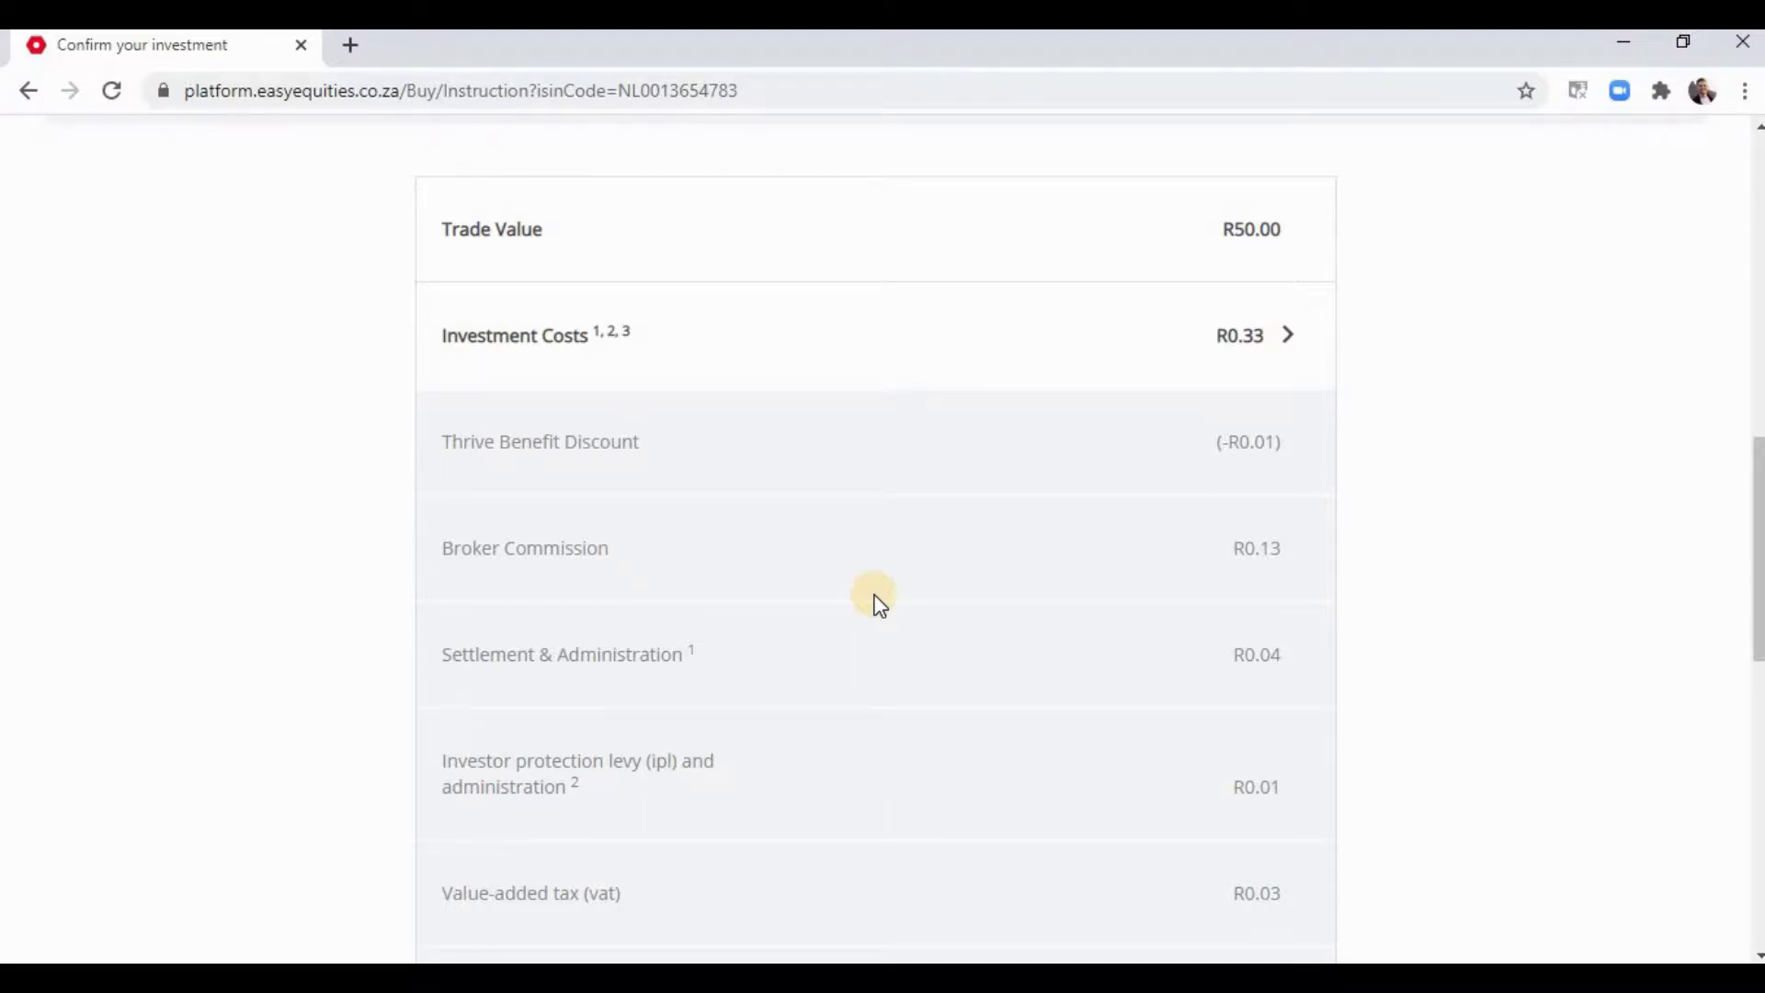
left_click(1286, 337)
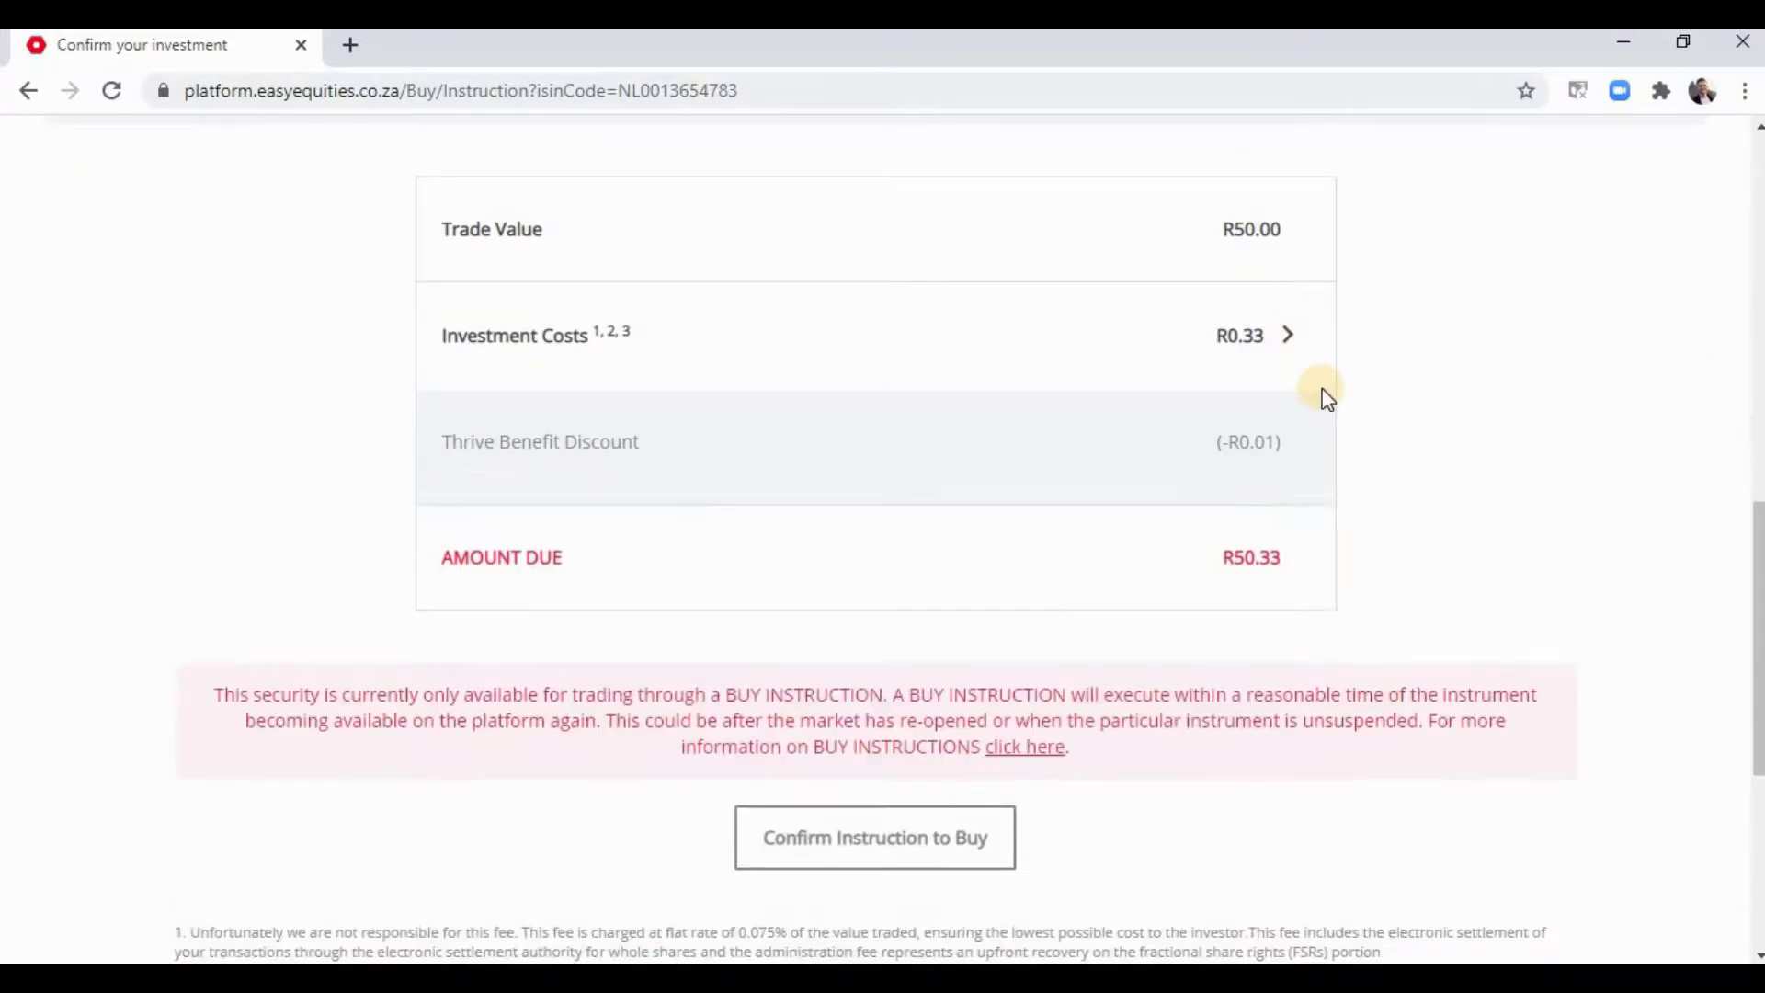
scroll(1386, 563, "up", 3)
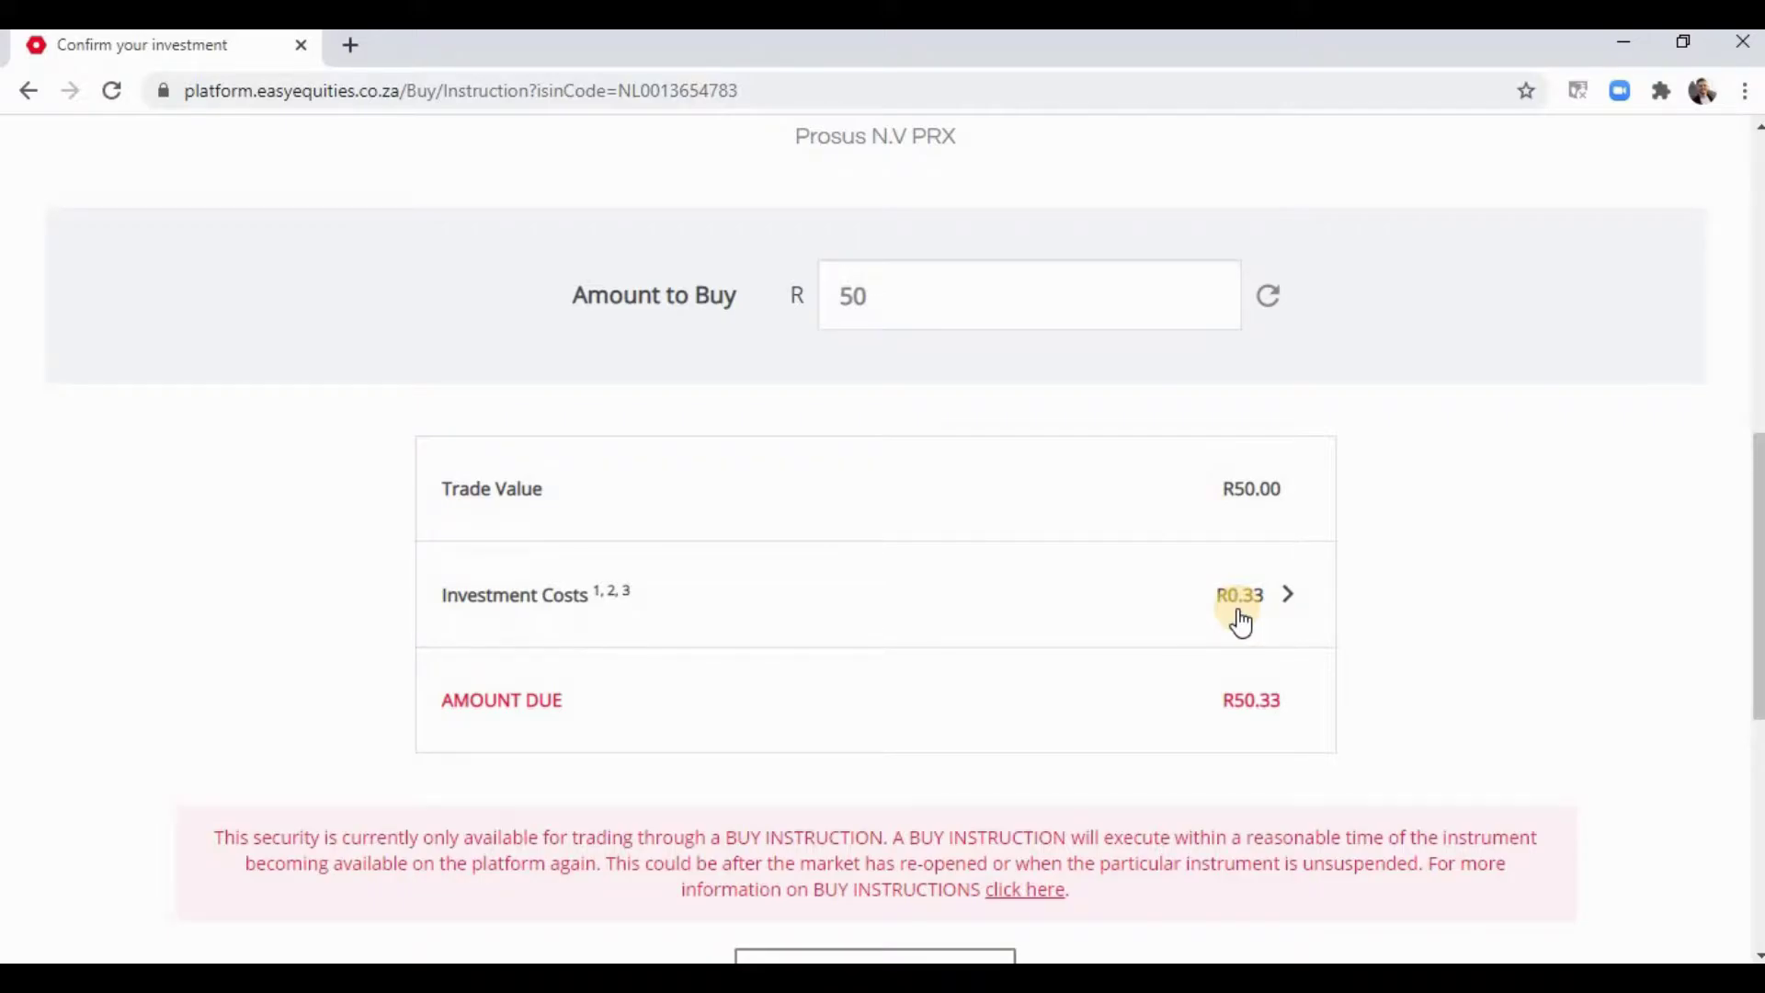
scroll(1240, 621, "down", 1)
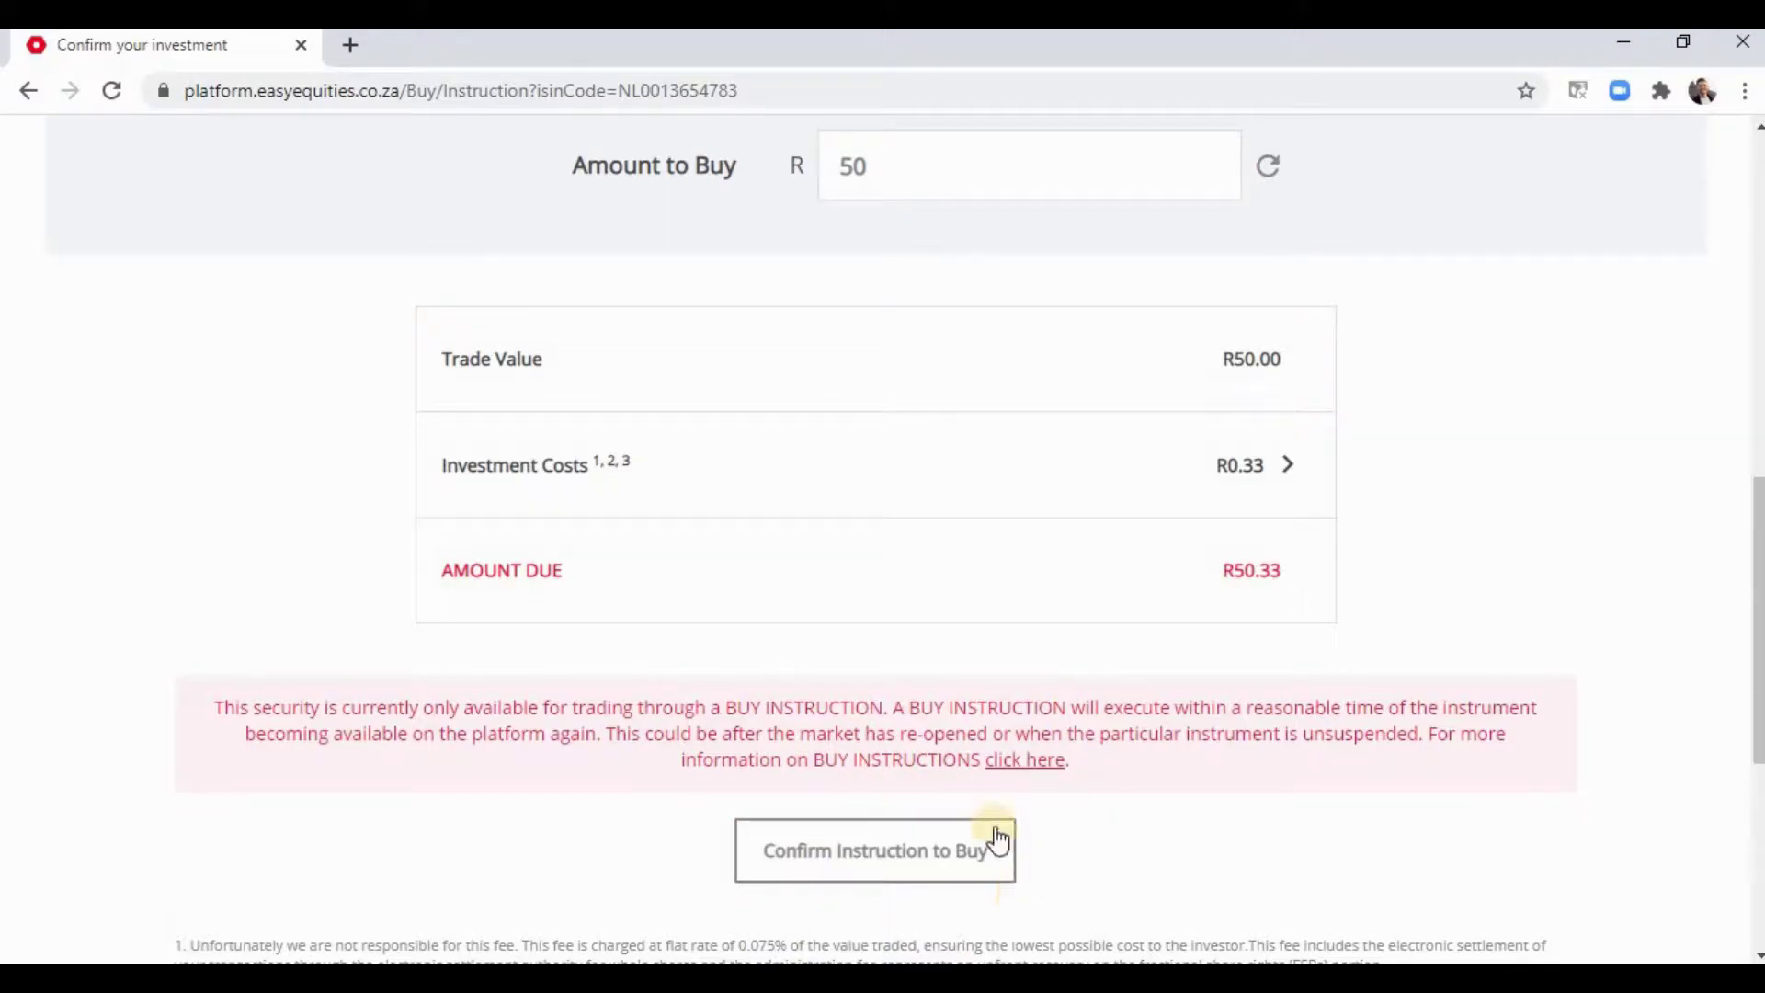
- Confirm the instruction to buy Prosus N.V and dismiss the market hours notice
left_click(910, 850)
left_click(935, 865)
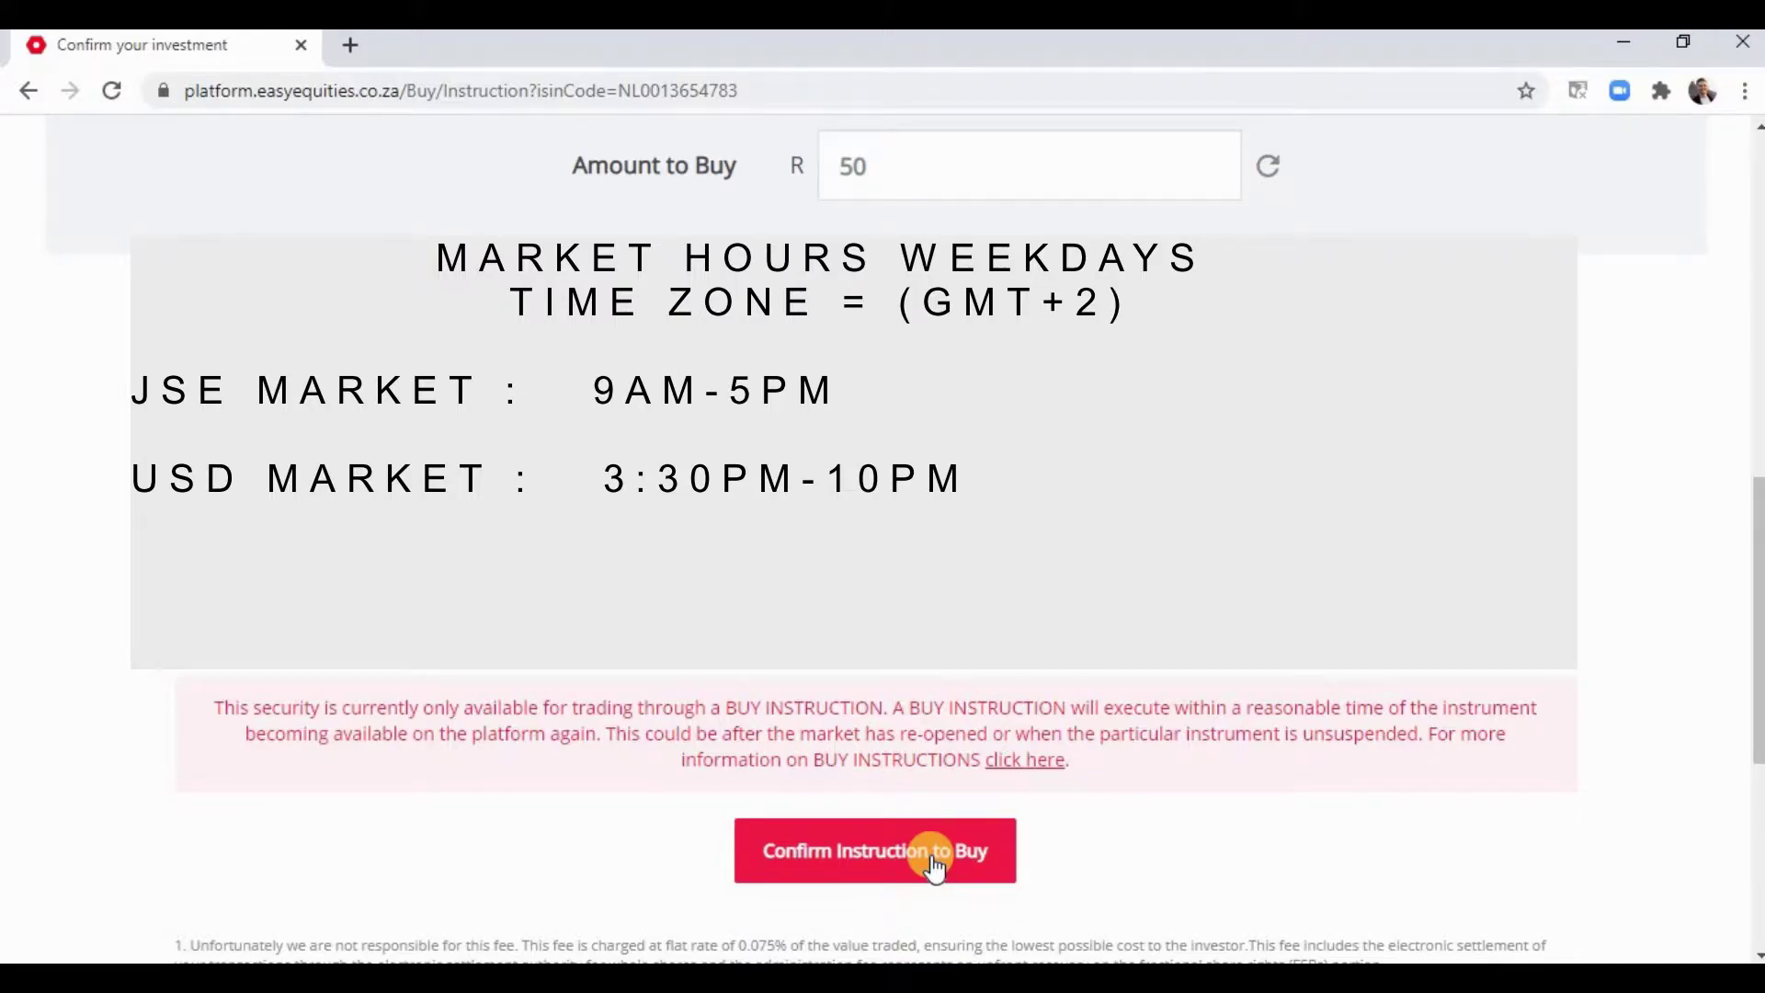
left_click(933, 867)
scroll(933, 867, "up", 10)
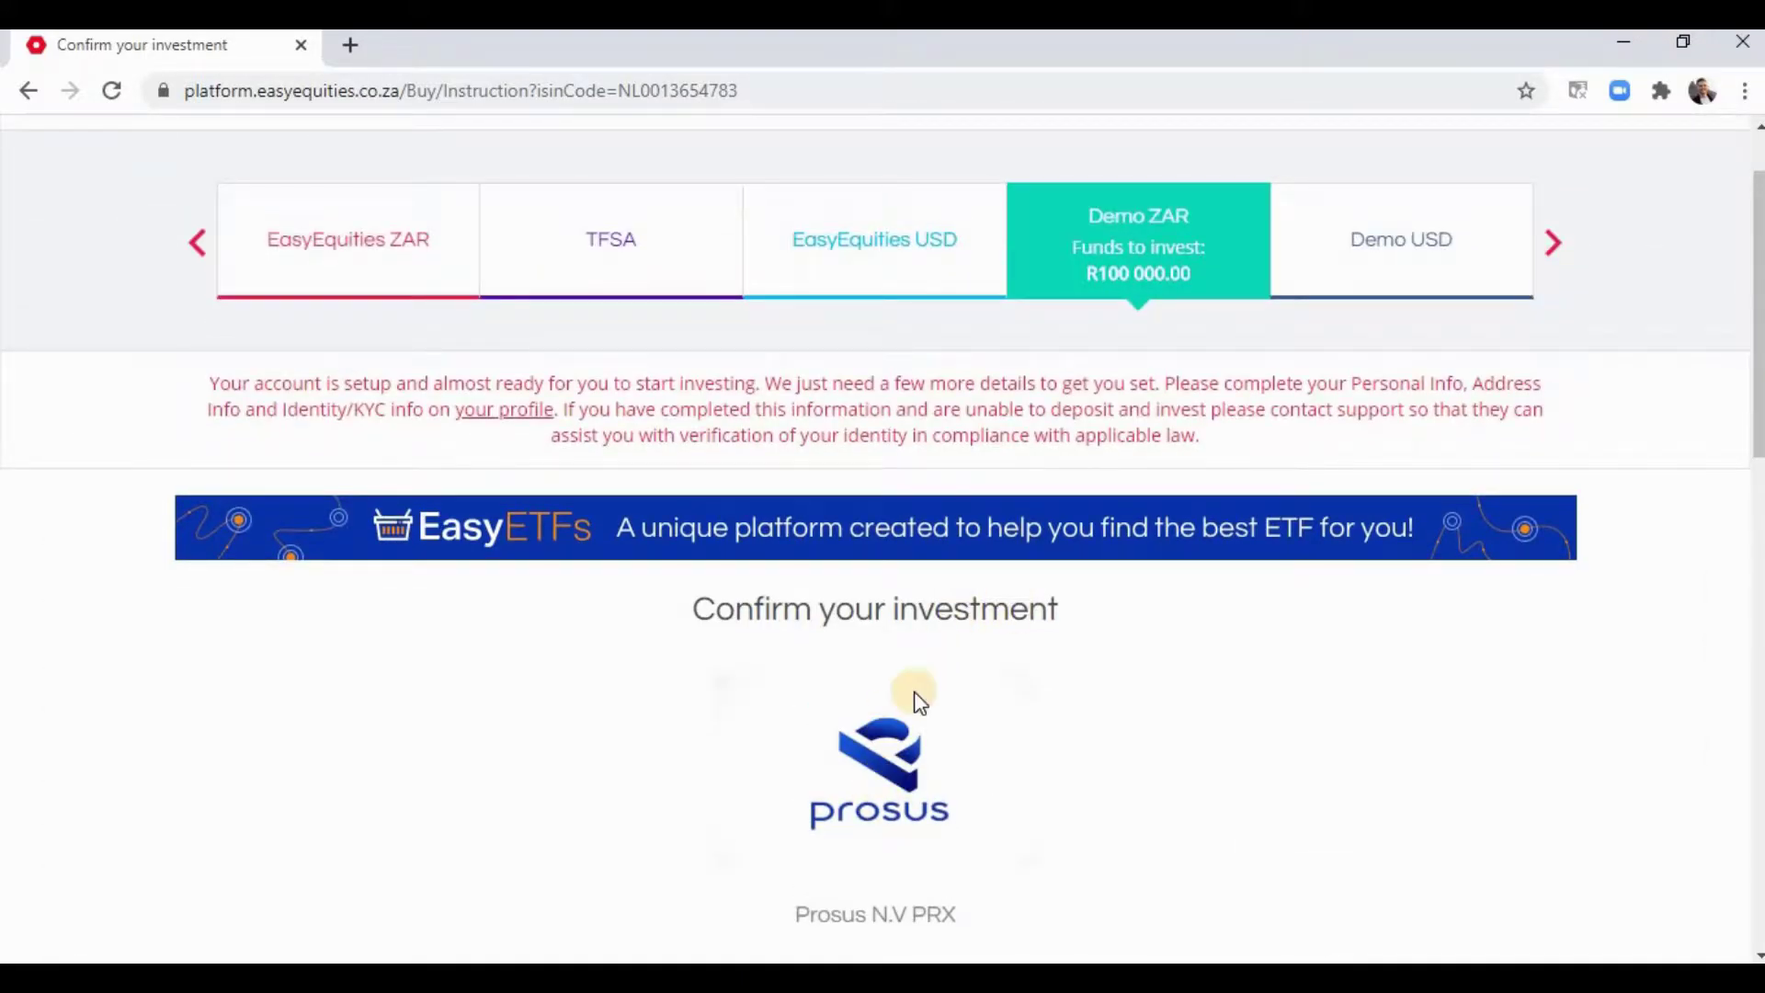
scroll(1274, 272, "up", 1)
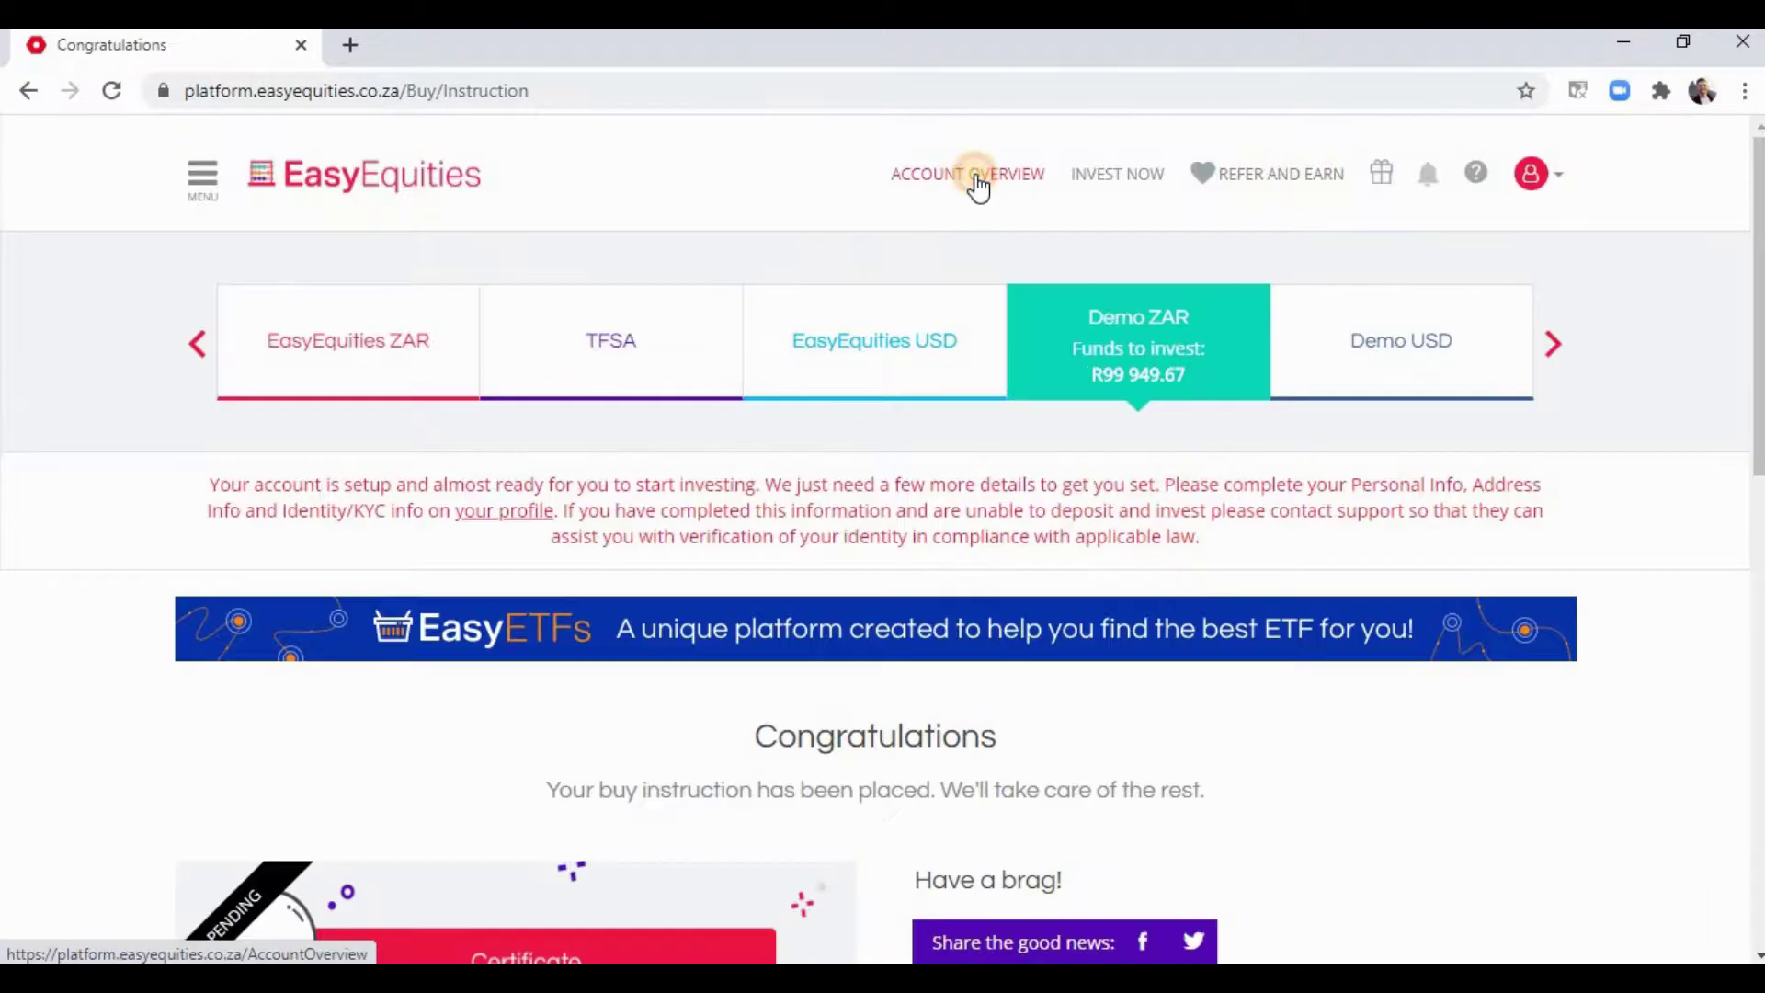
- Open the Demo ZAR Account Overview and expand its Total Brokerage and Statutory Costs breakdown
left_click(978, 179)
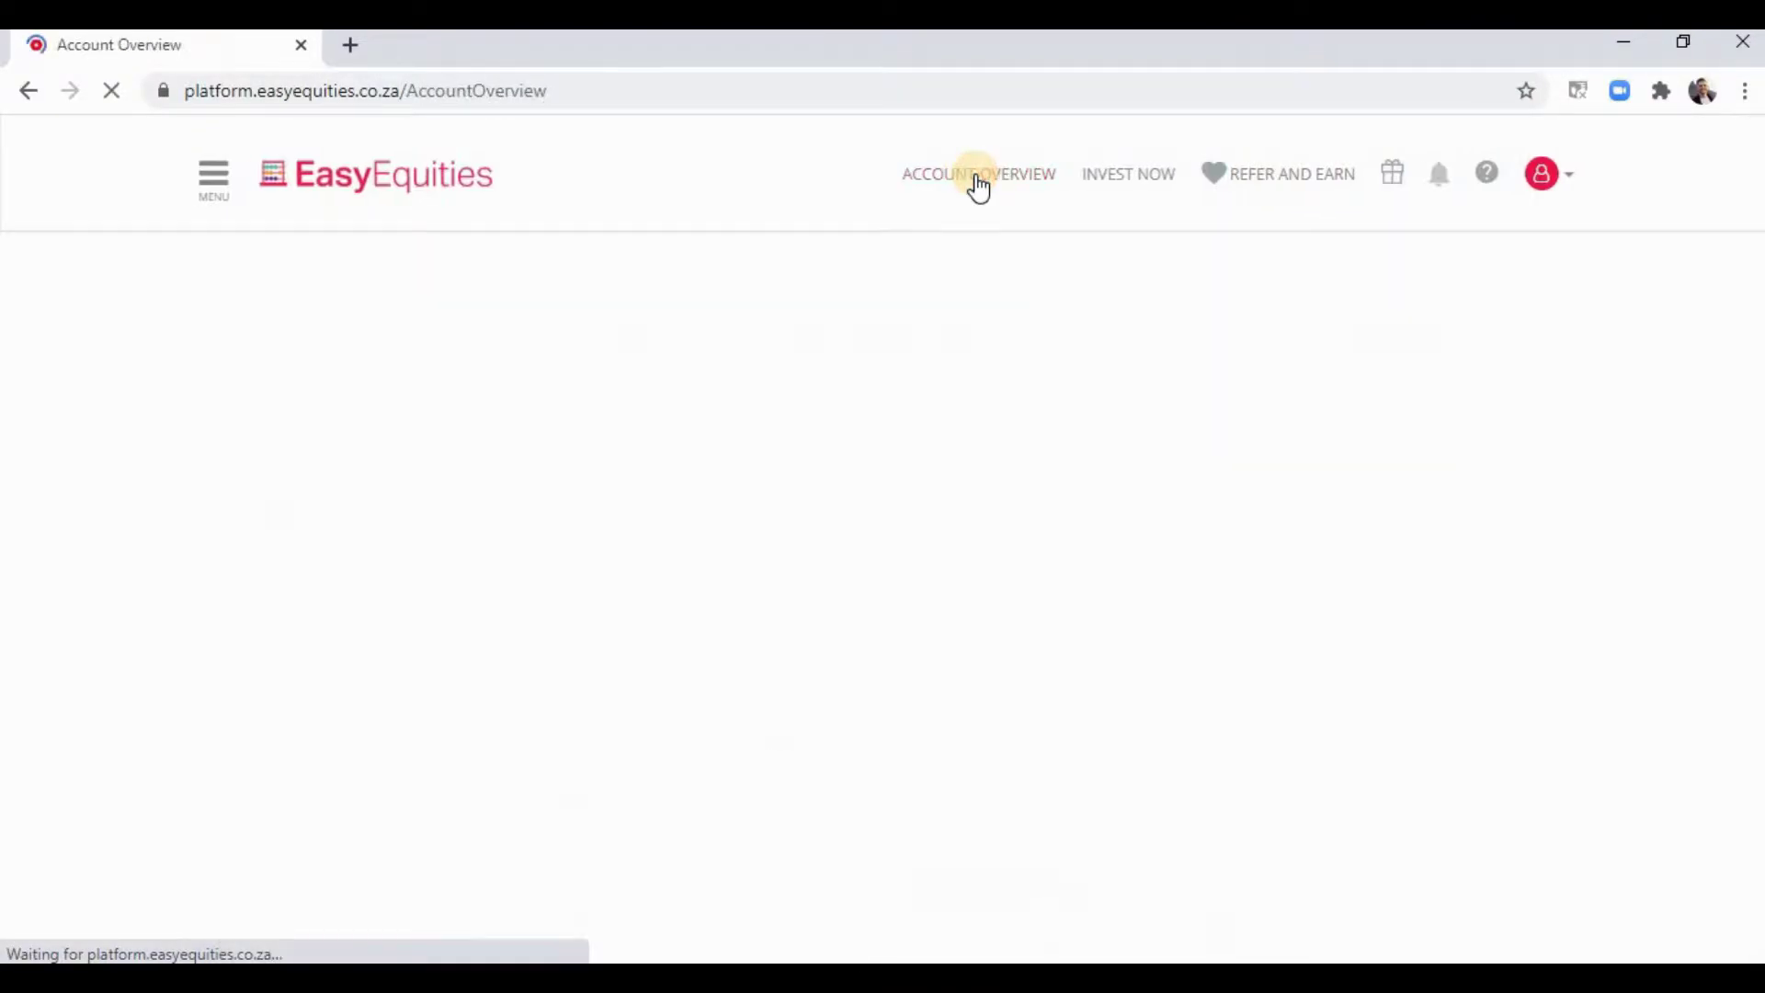
scroll(1358, 202, "down", 10)
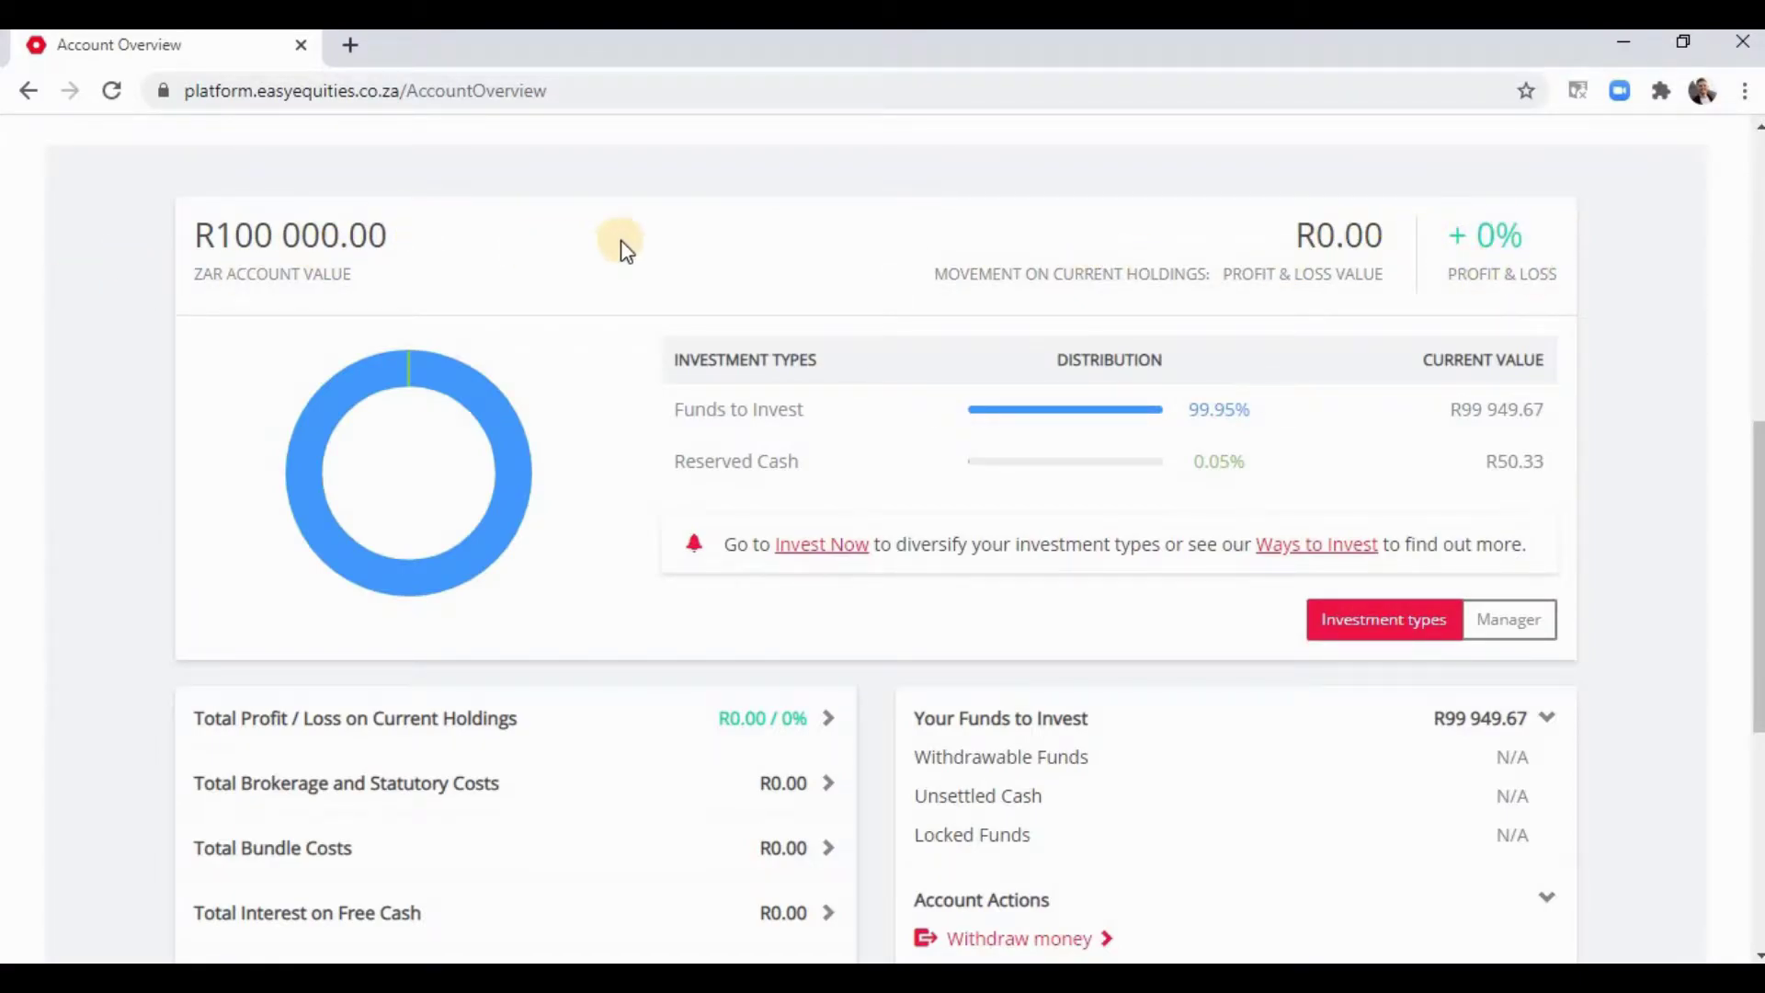
scroll(492, 315, "down", 3)
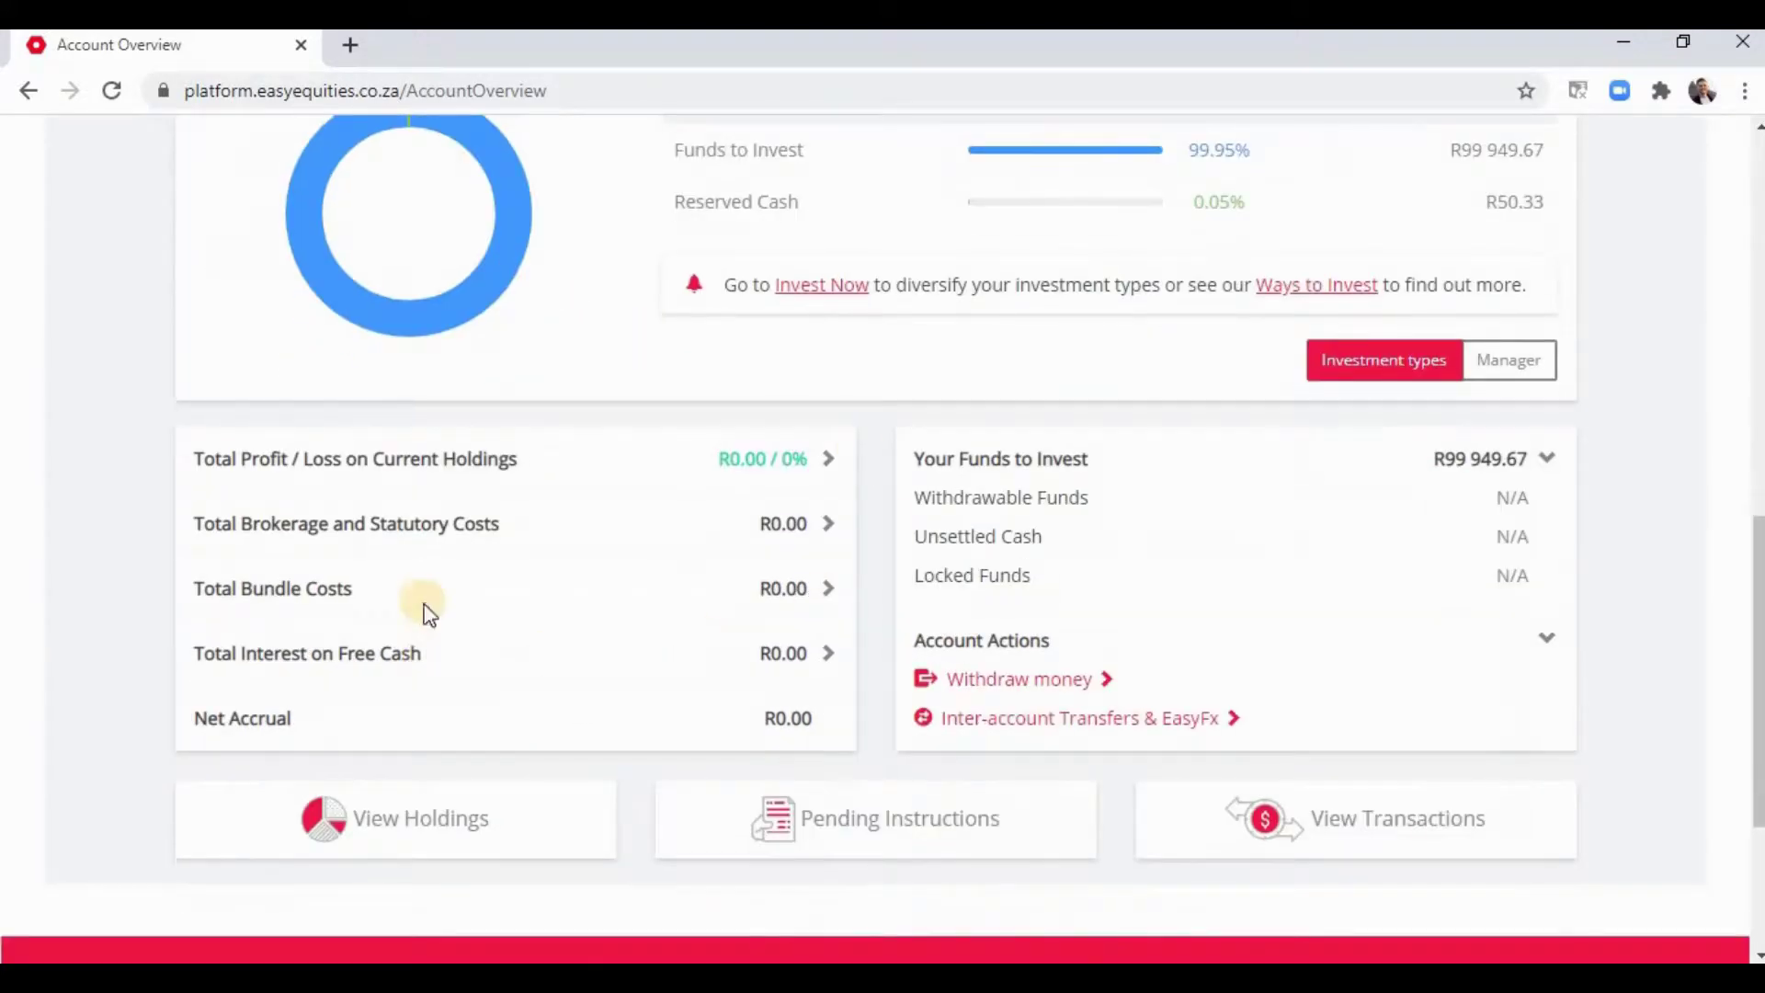
left_click(828, 524)
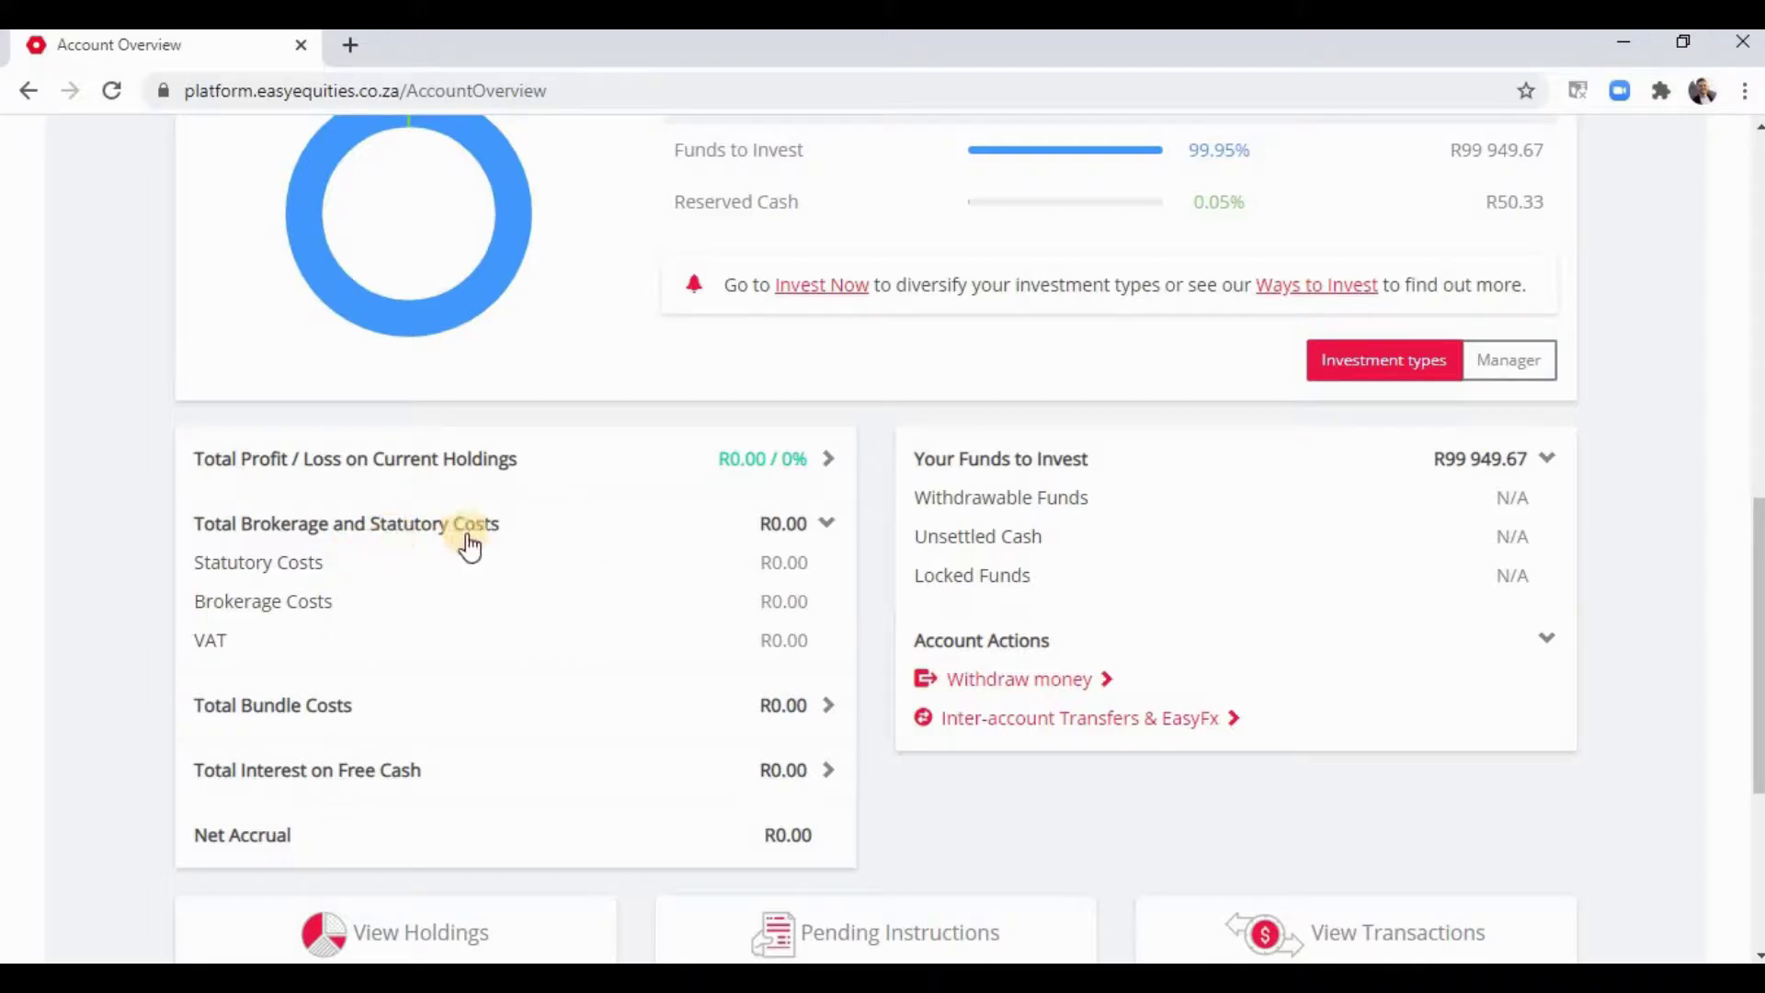
scroll(500, 493, "down", 4)
scroll(508, 508, "up", 3)
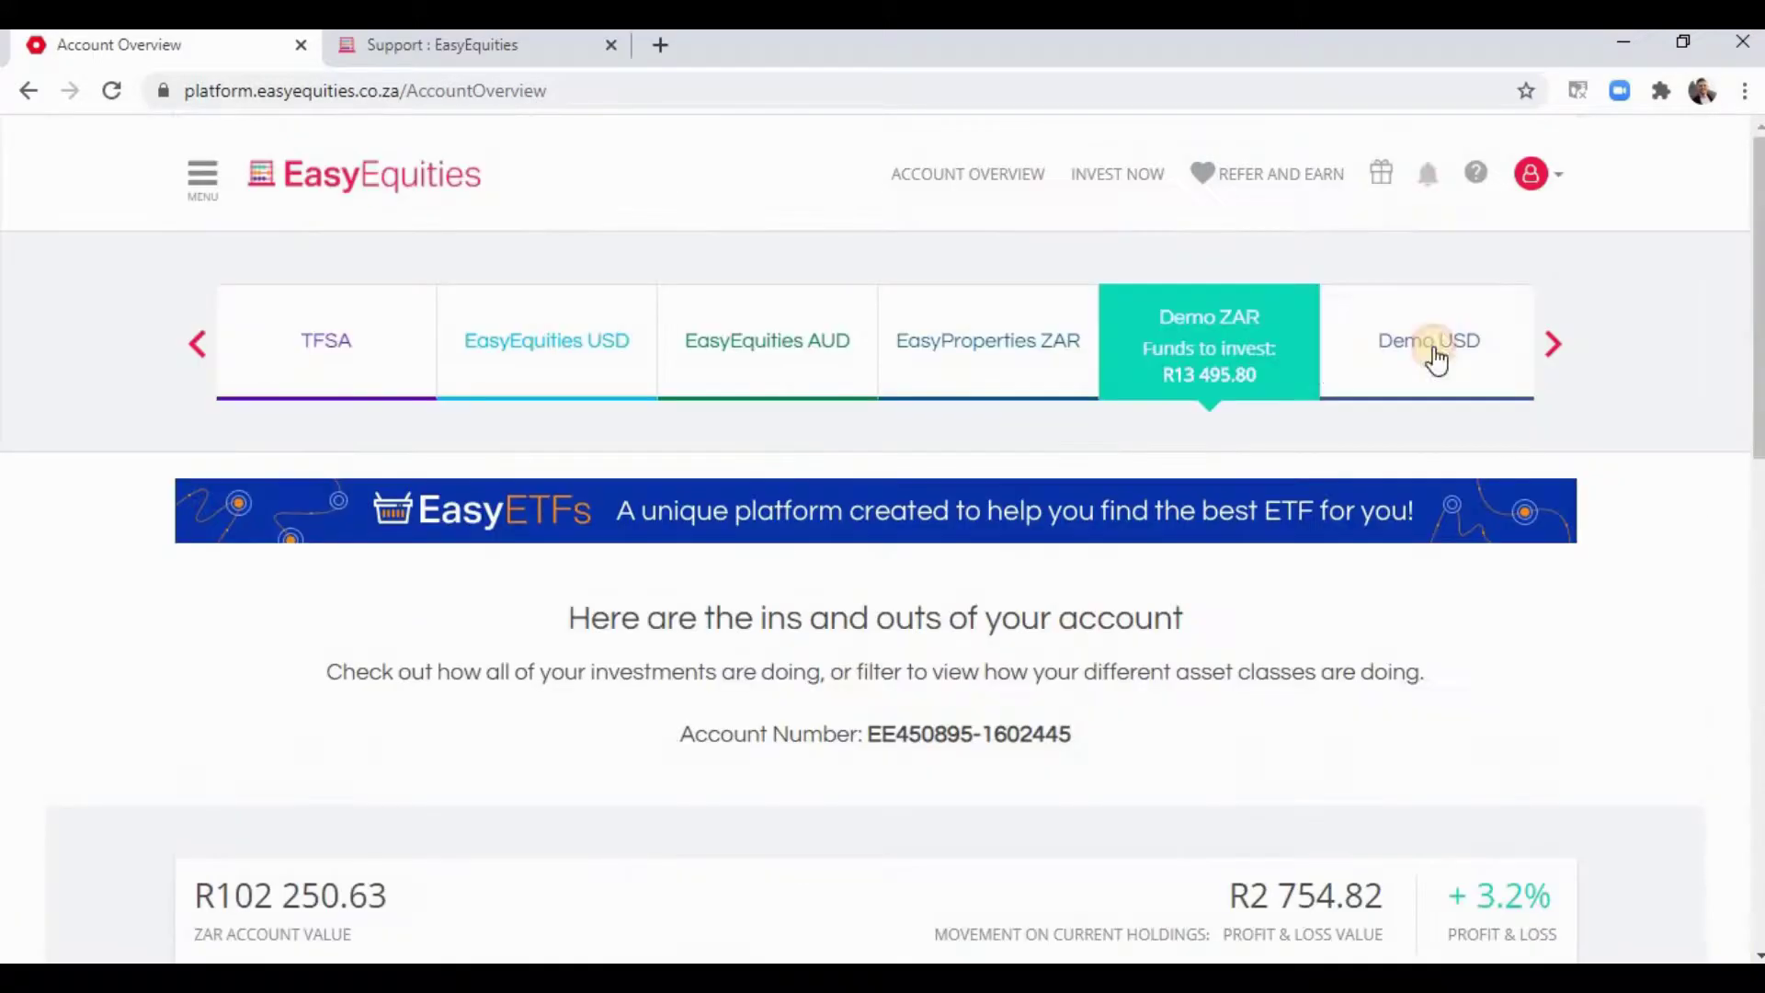
- Switch to the Demo USD account and list its DIY Shares holdings
left_click(1431, 355)
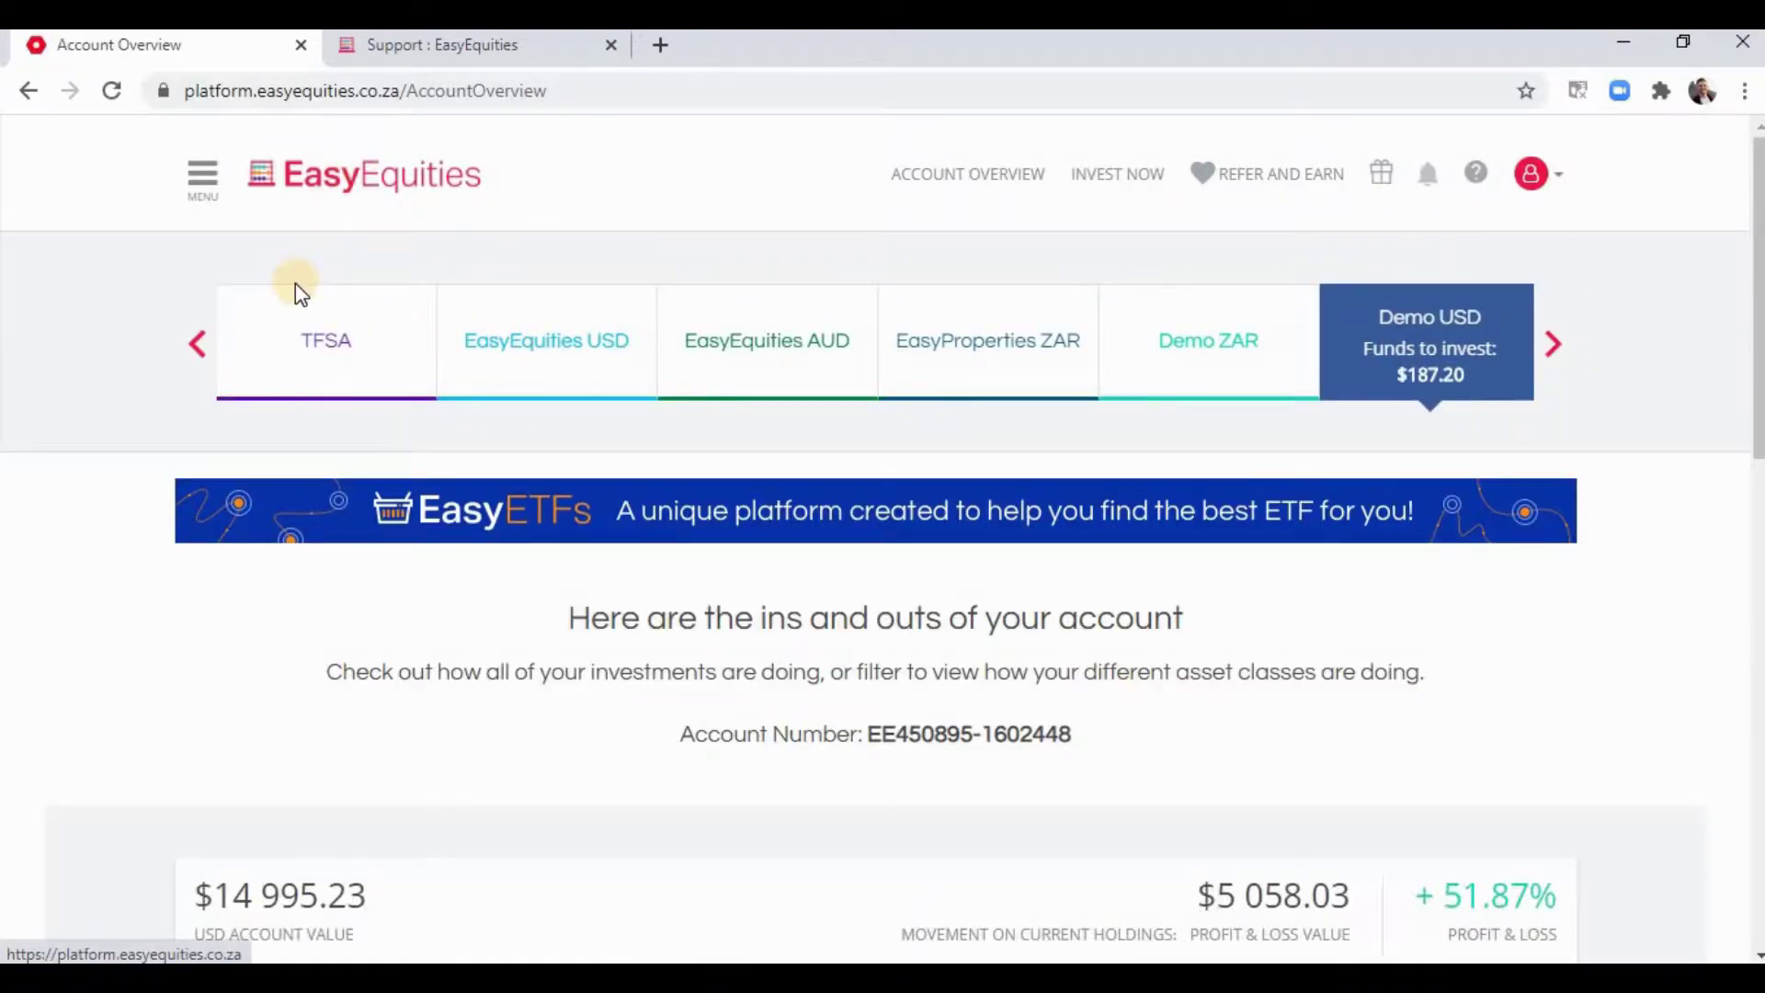
scroll(291, 287, "down", 3)
scroll(306, 336, "down", 4)
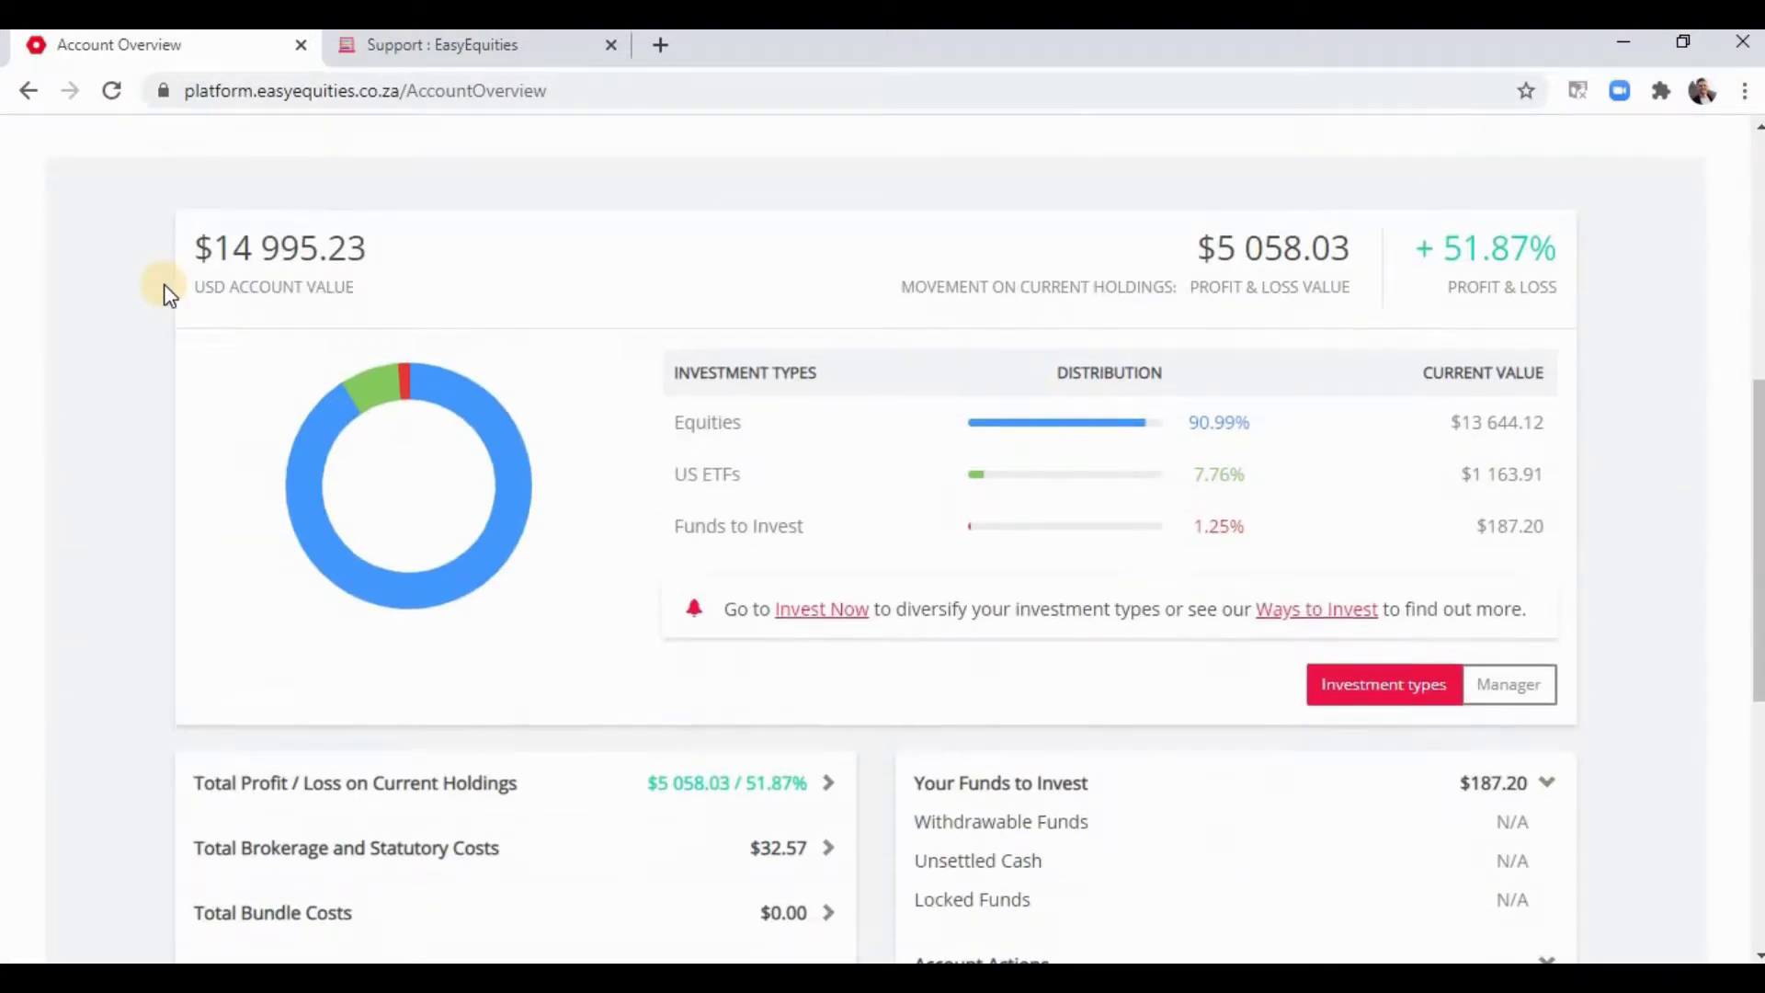
scroll(164, 292, "up", 3)
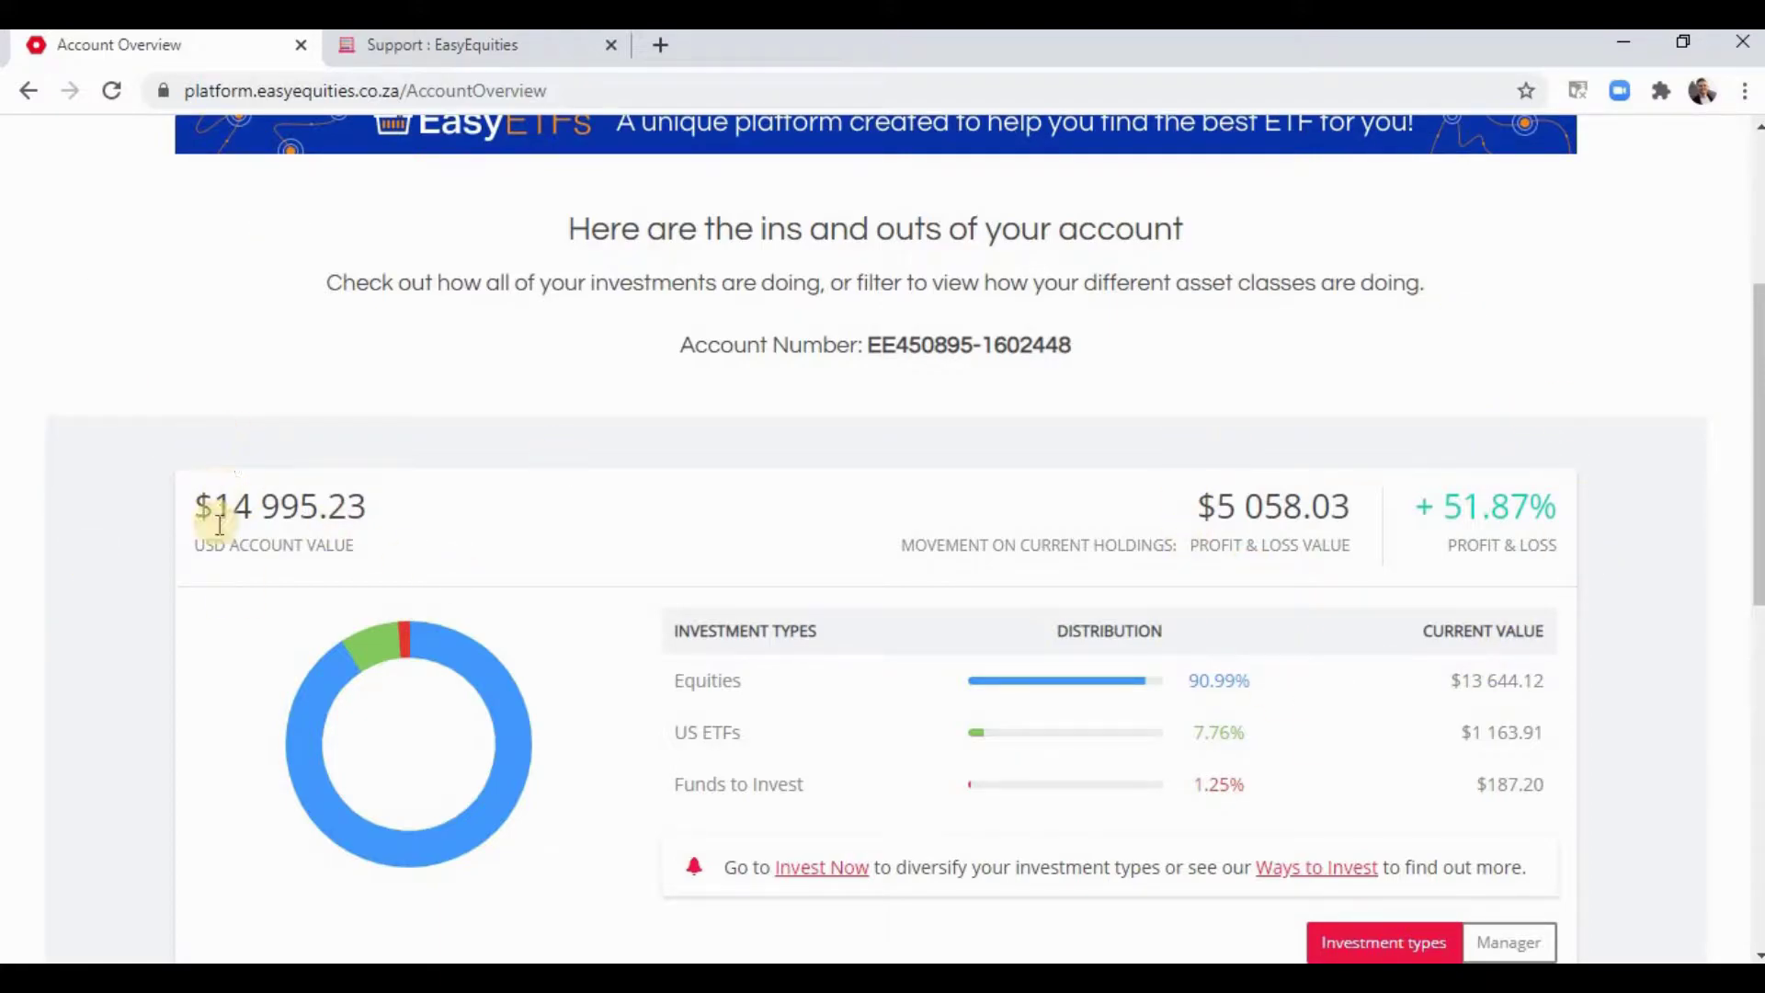
scroll(189, 522, "down", 7)
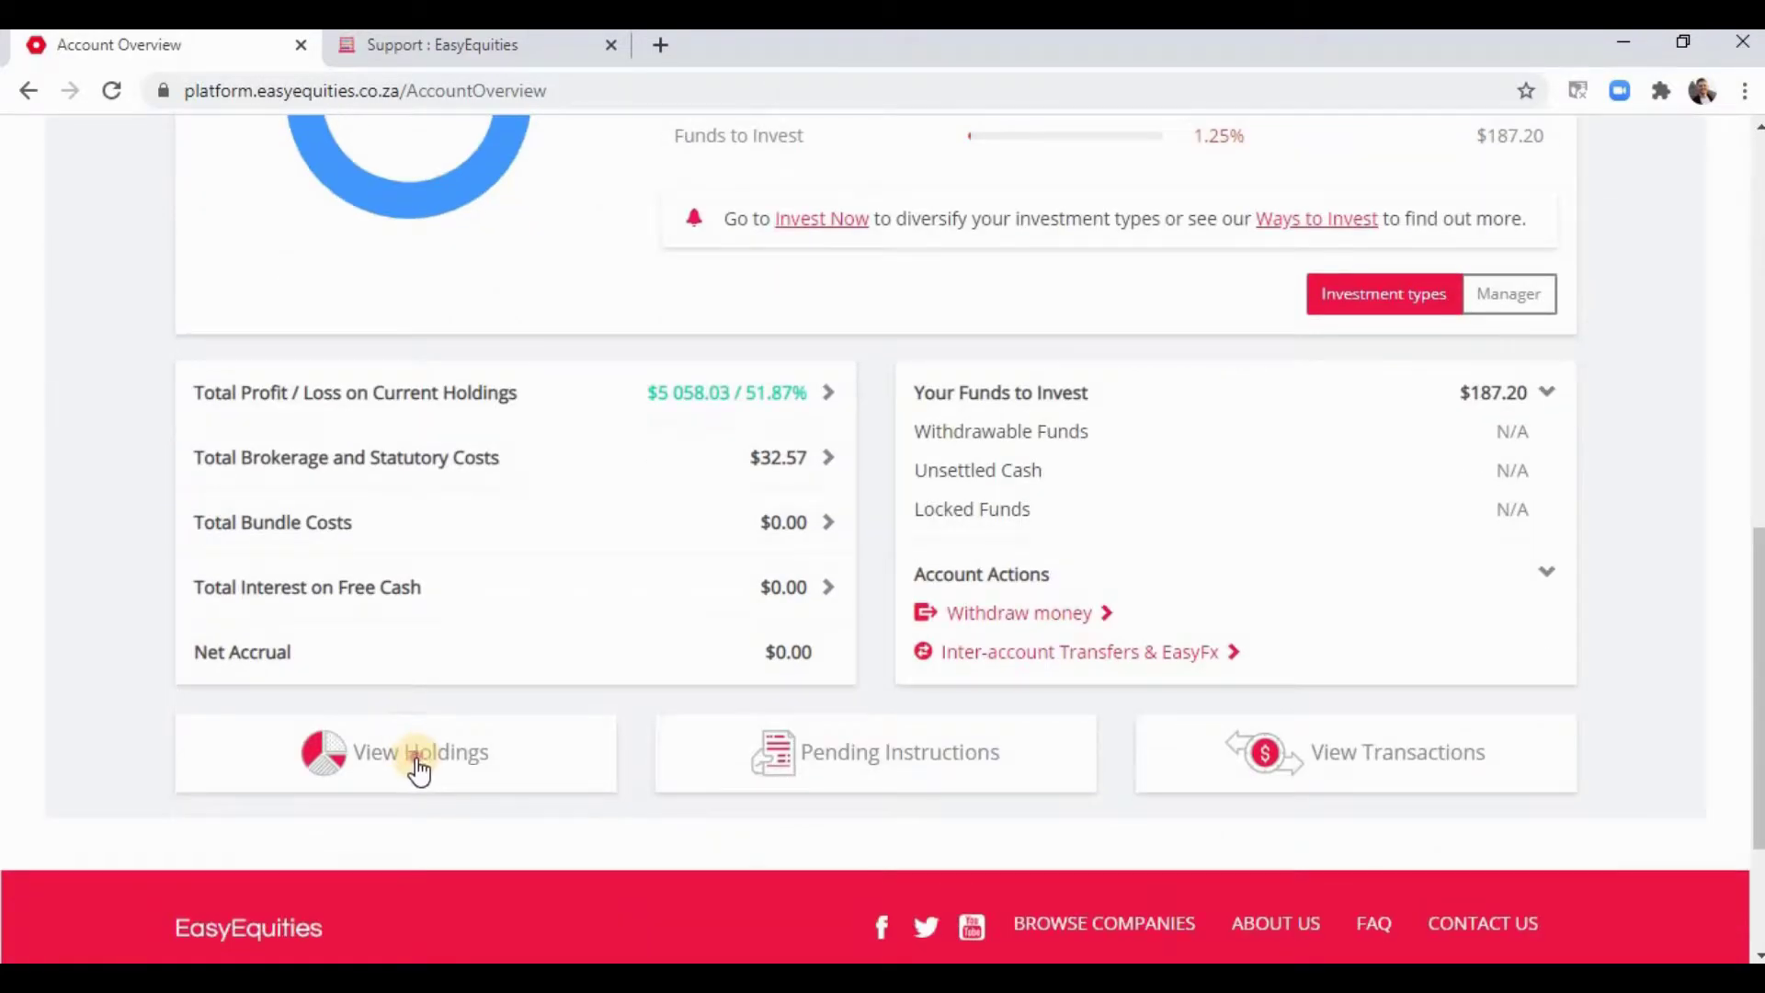
left_click(418, 771)
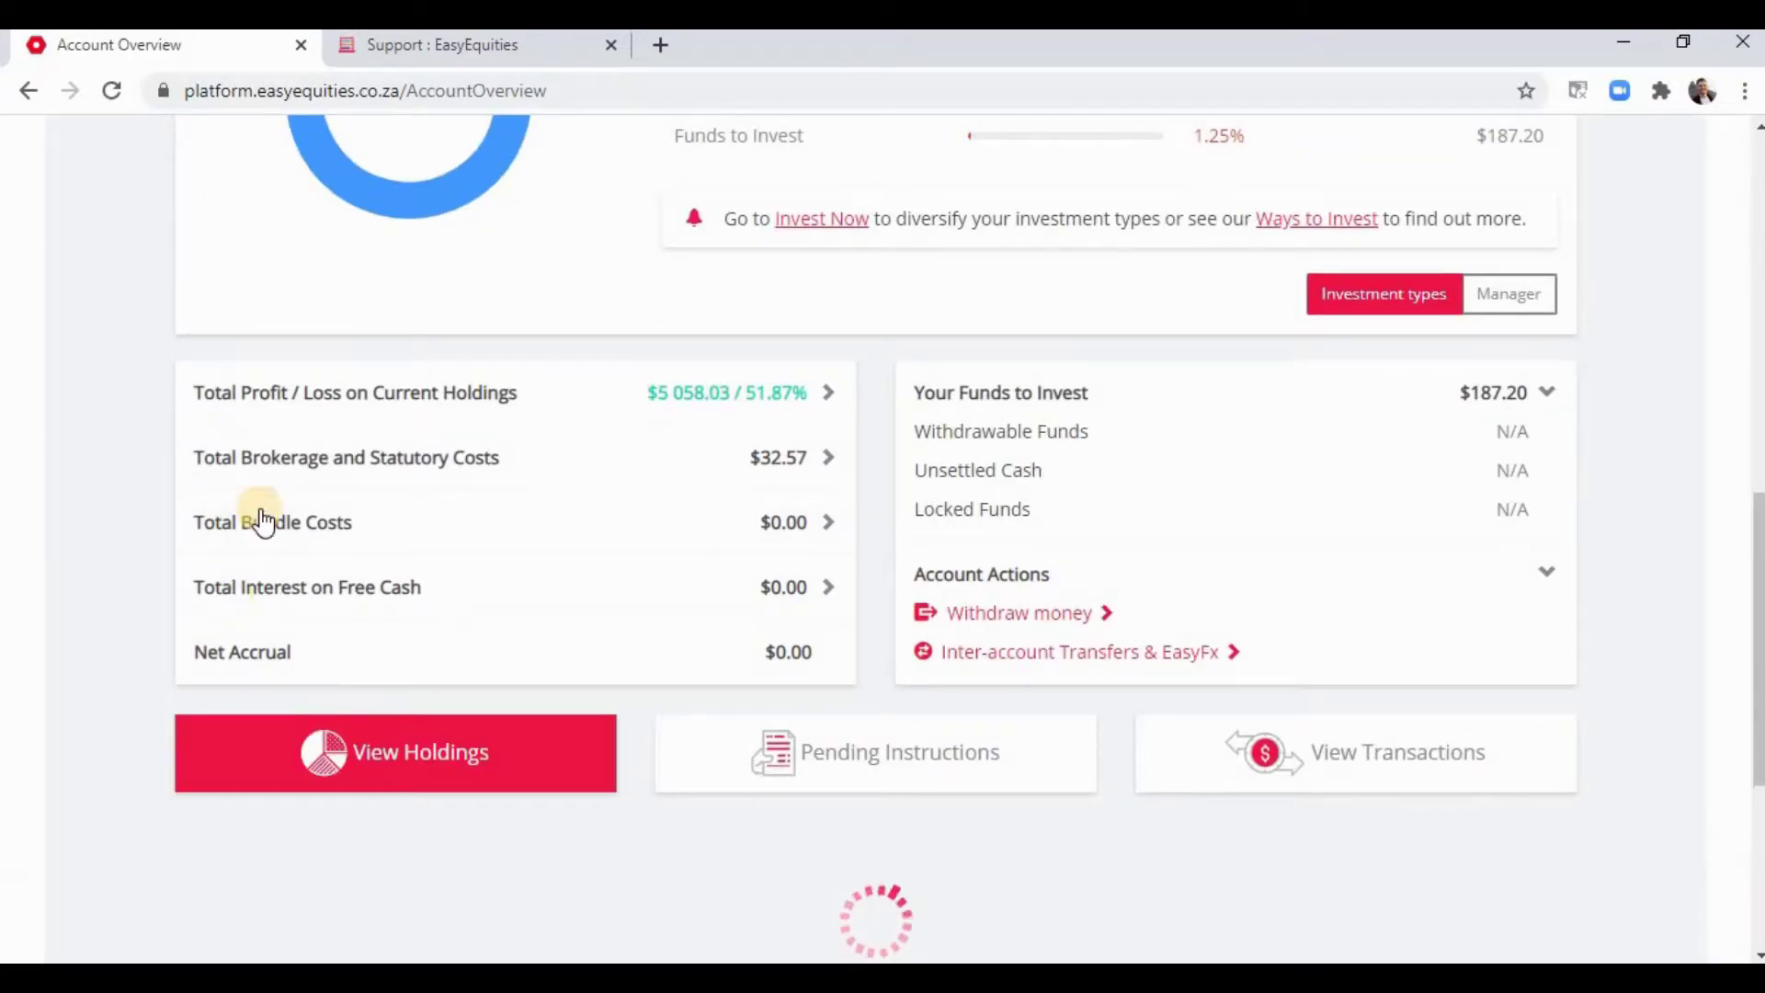
scroll(1753, 382, "up", 6)
scroll(1541, 455, "down", 2)
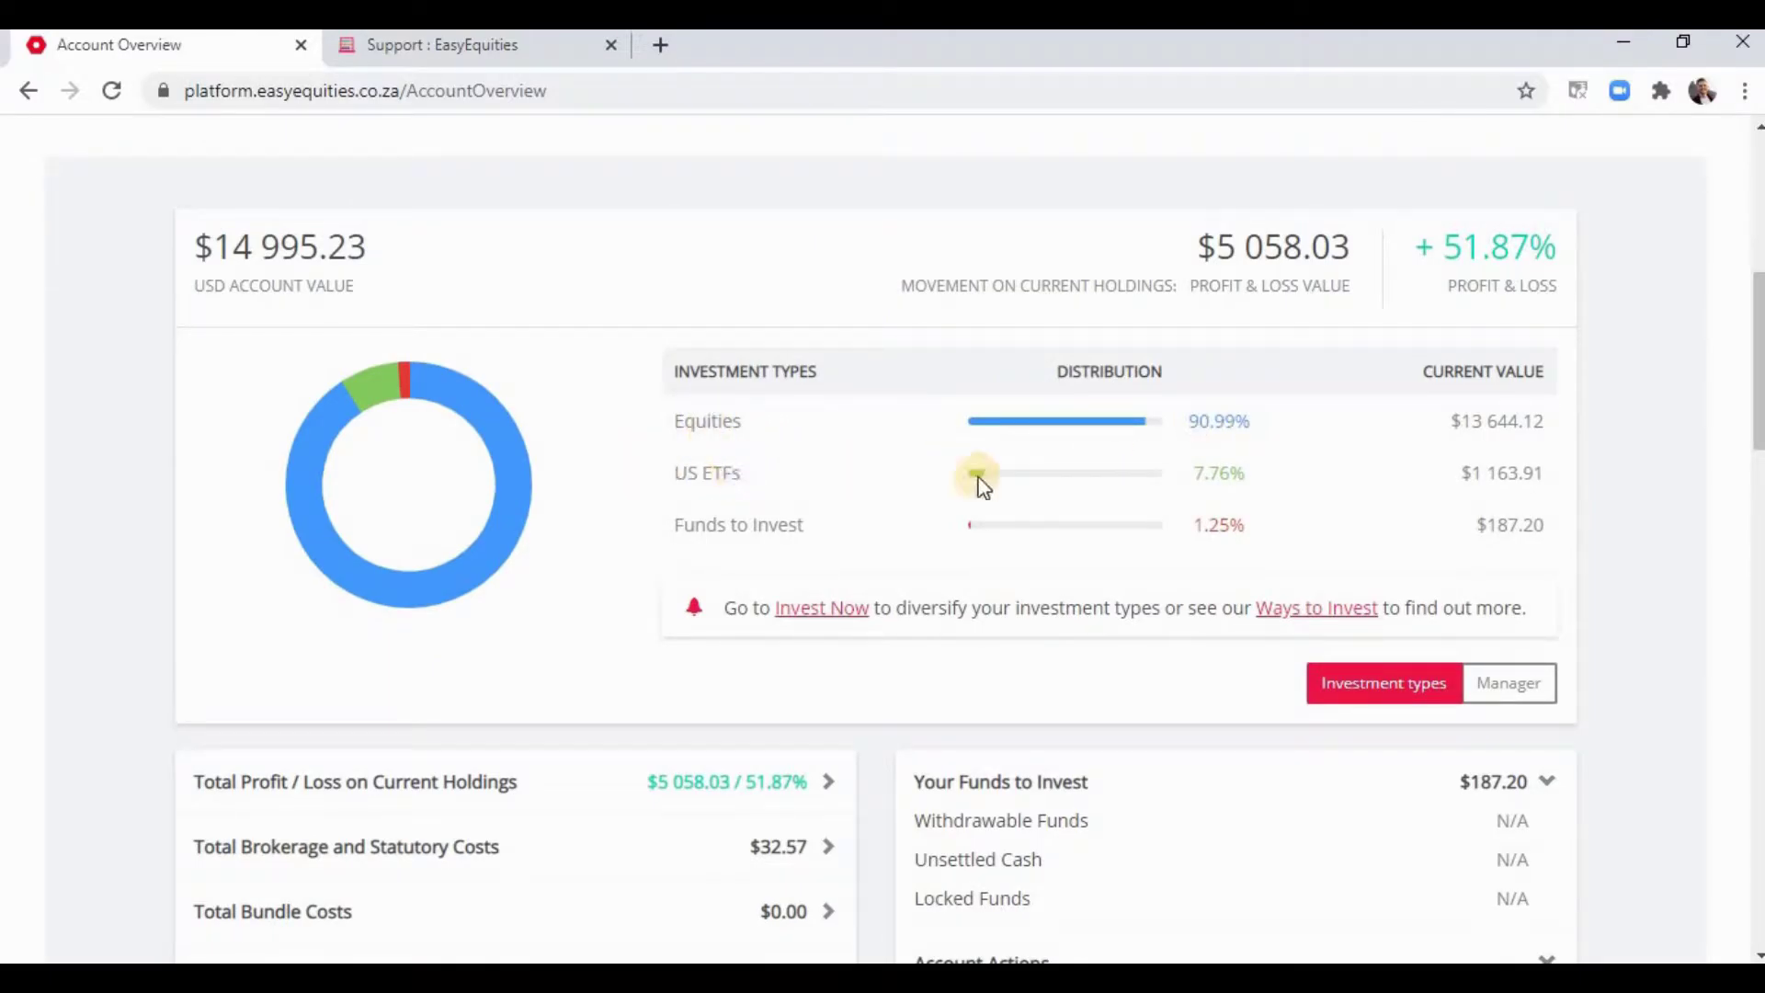
scroll(1092, 501, "down", 4)
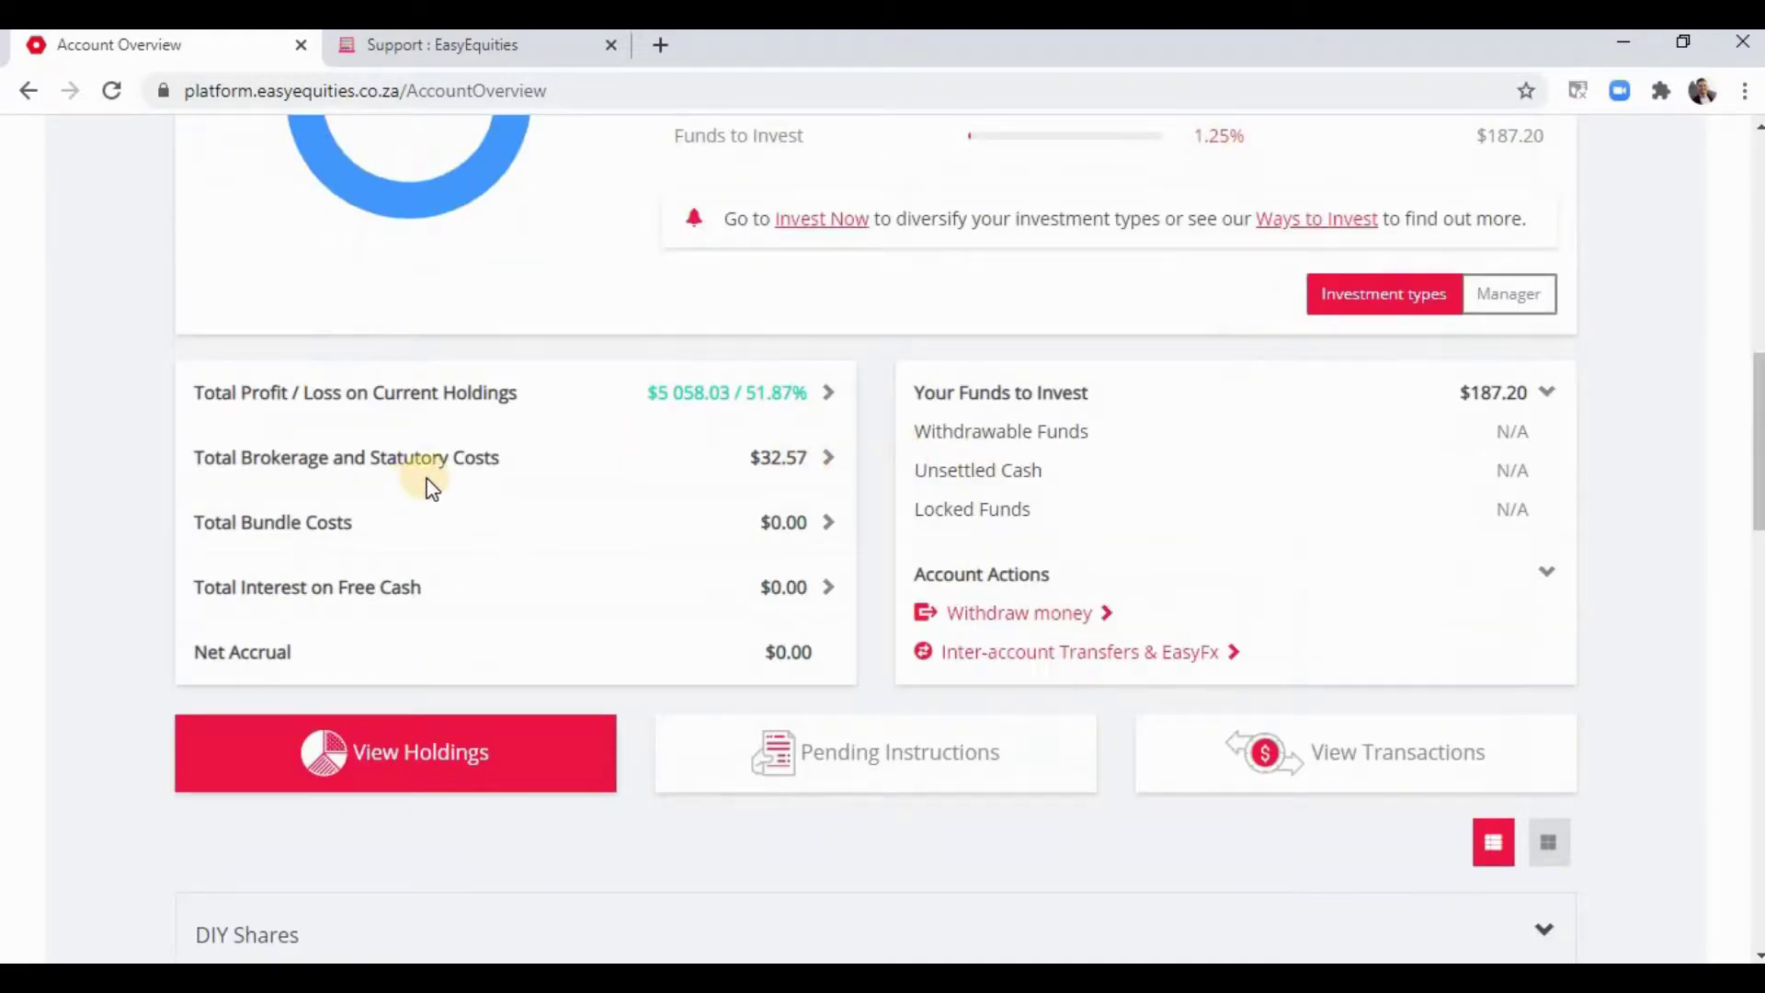
- Expand the USD brokerage and statutory costs, review holdings' profits, and return to the summary
left_click(437, 477)
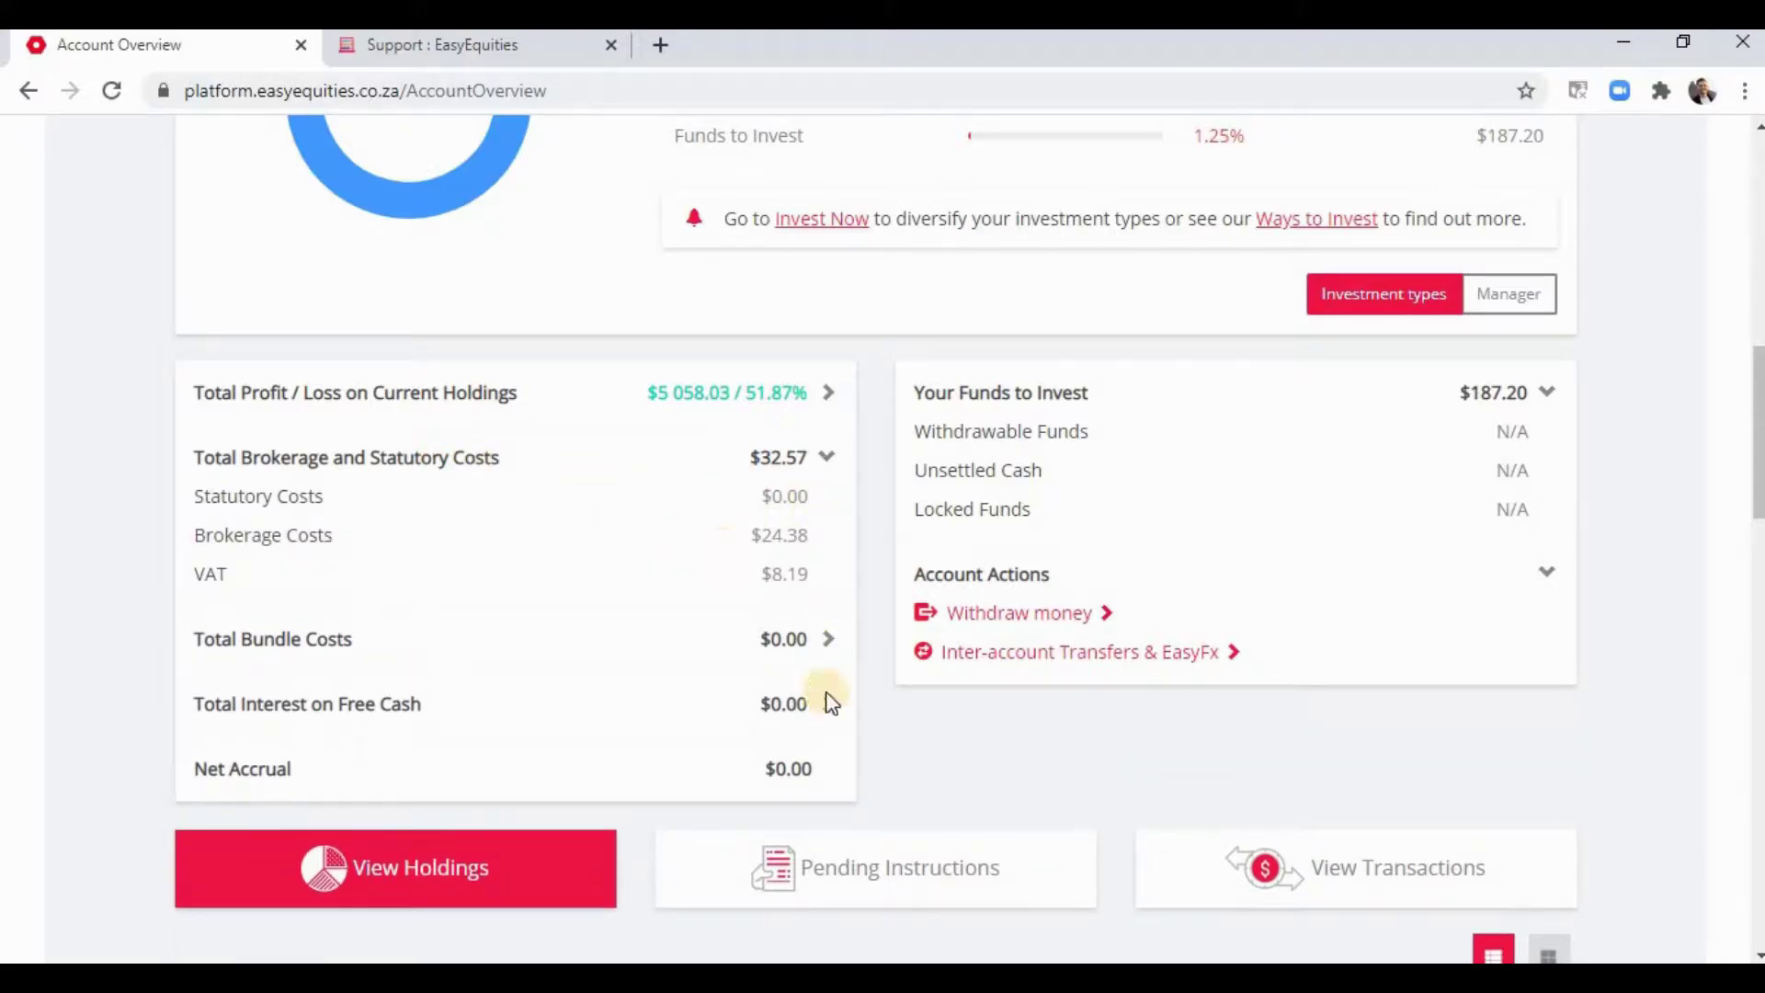
scroll(790, 607, "down", 8)
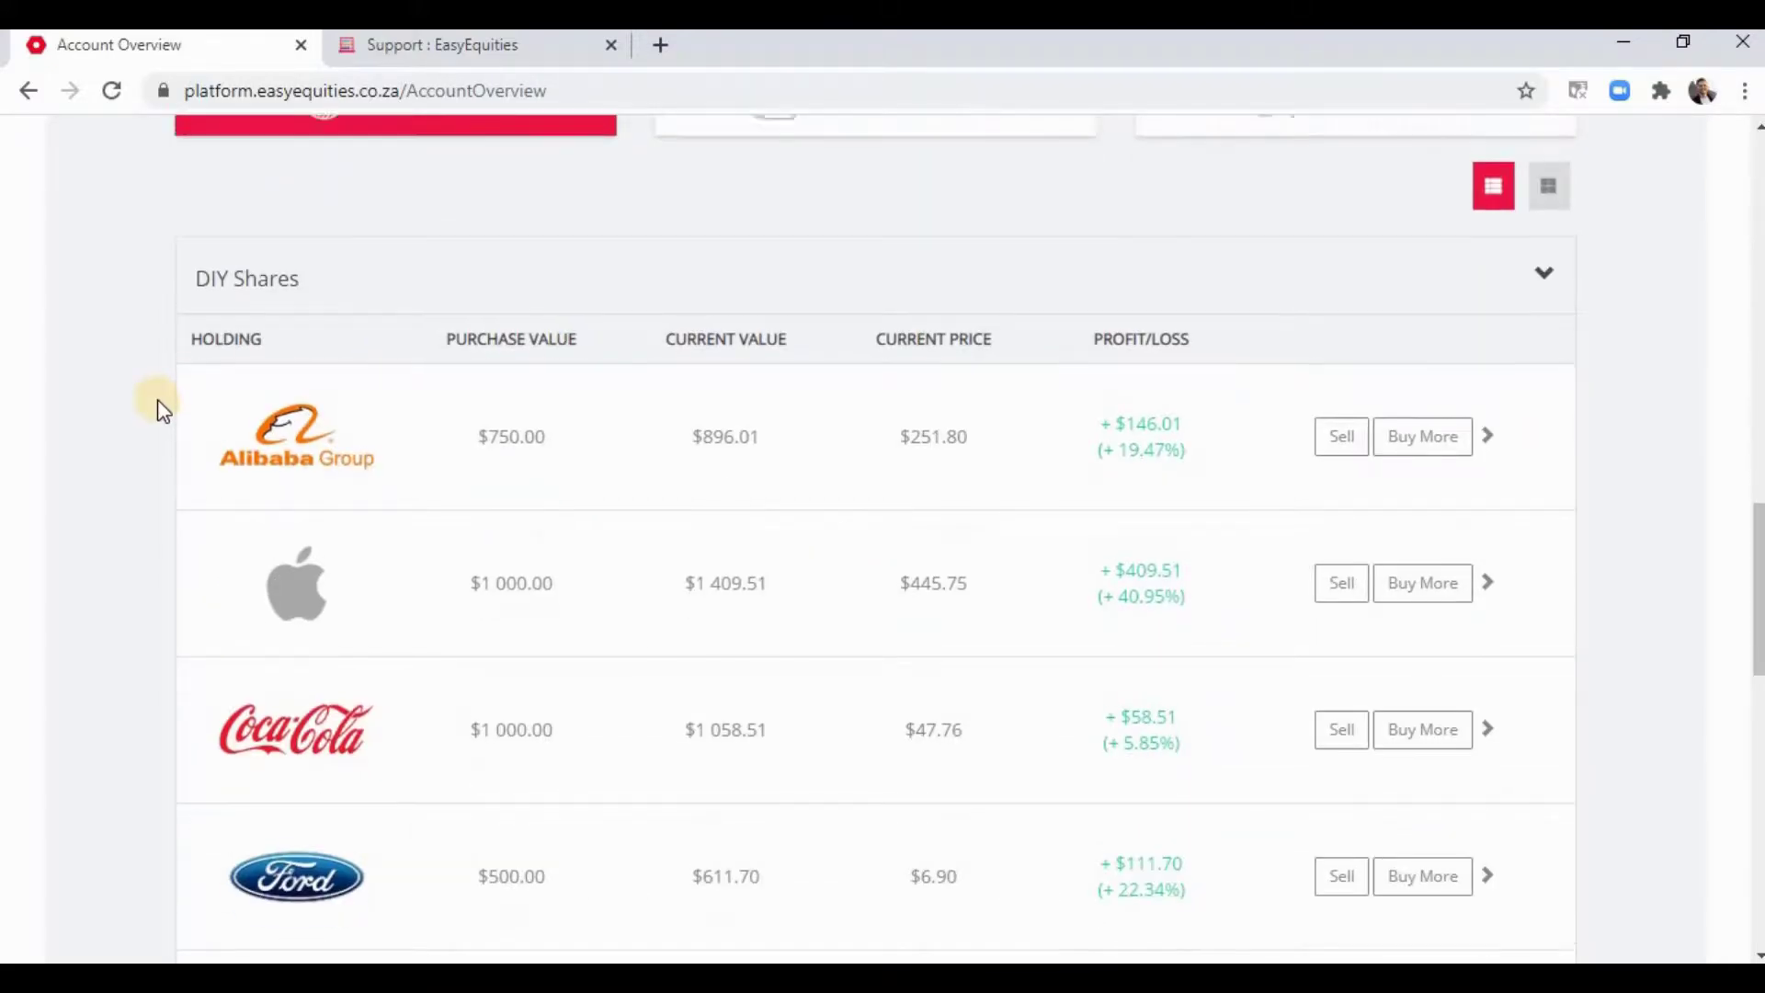
scroll(157, 402, "up", 4)
scroll(290, 567, "down", 6)
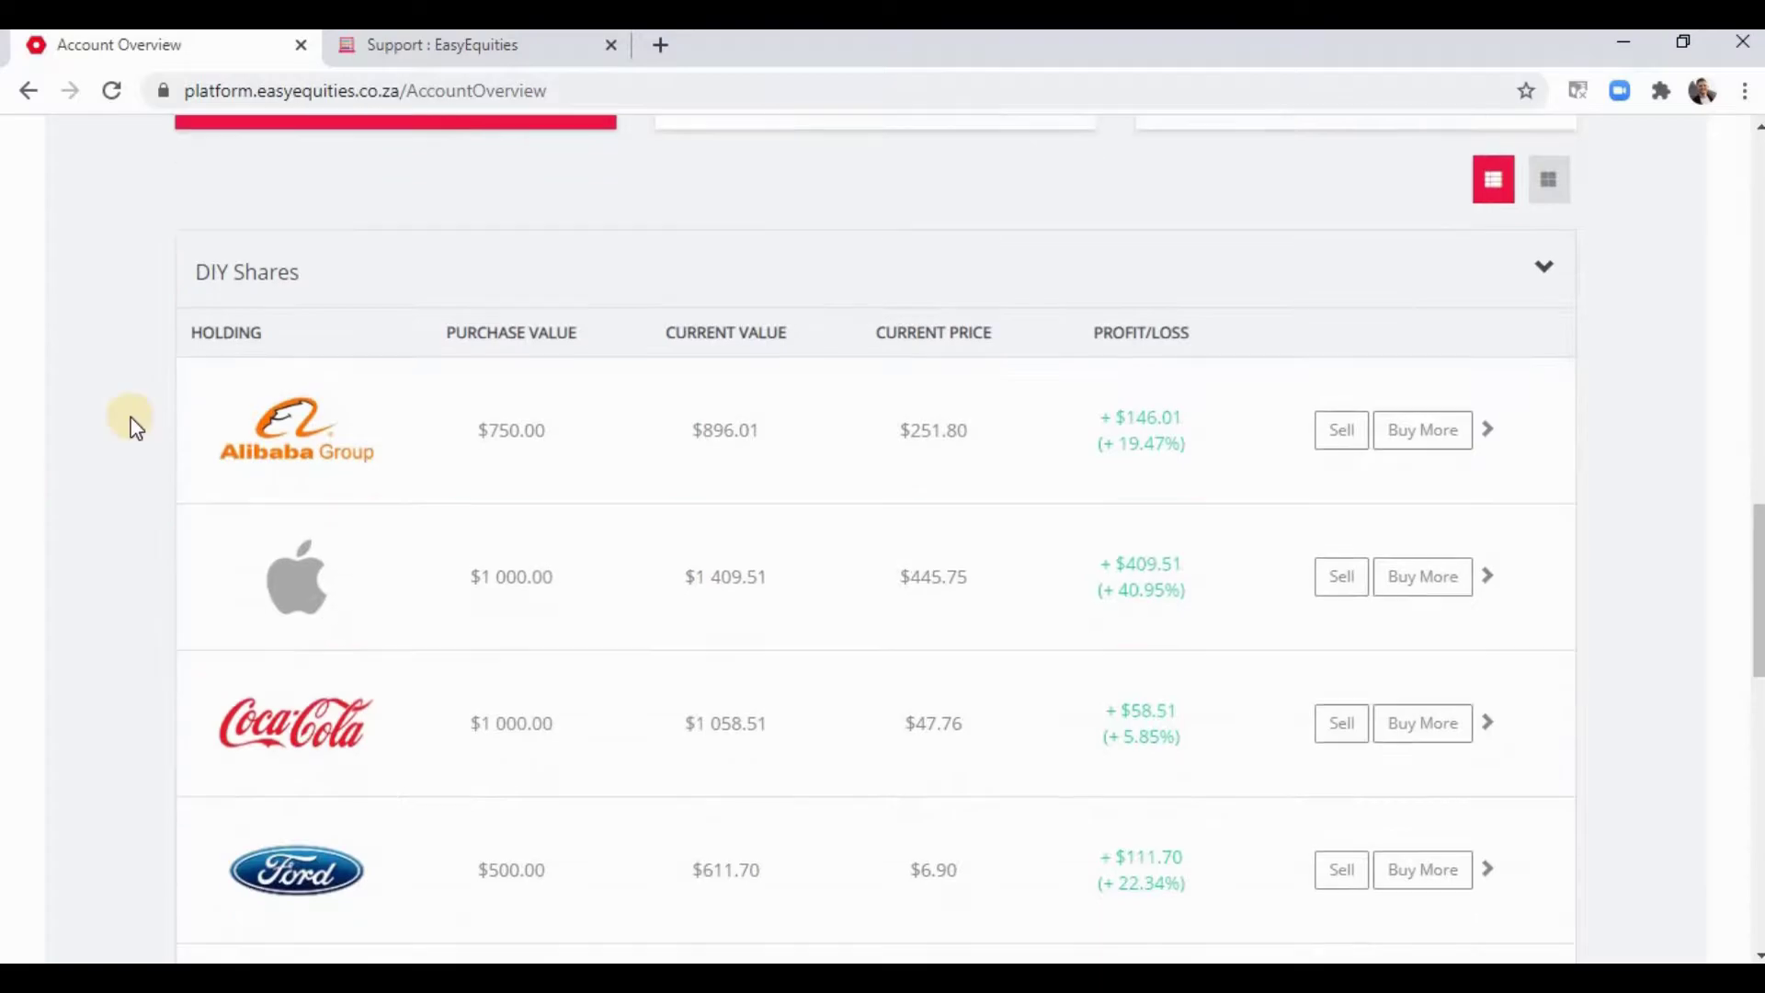
scroll(410, 677, "down", 3)
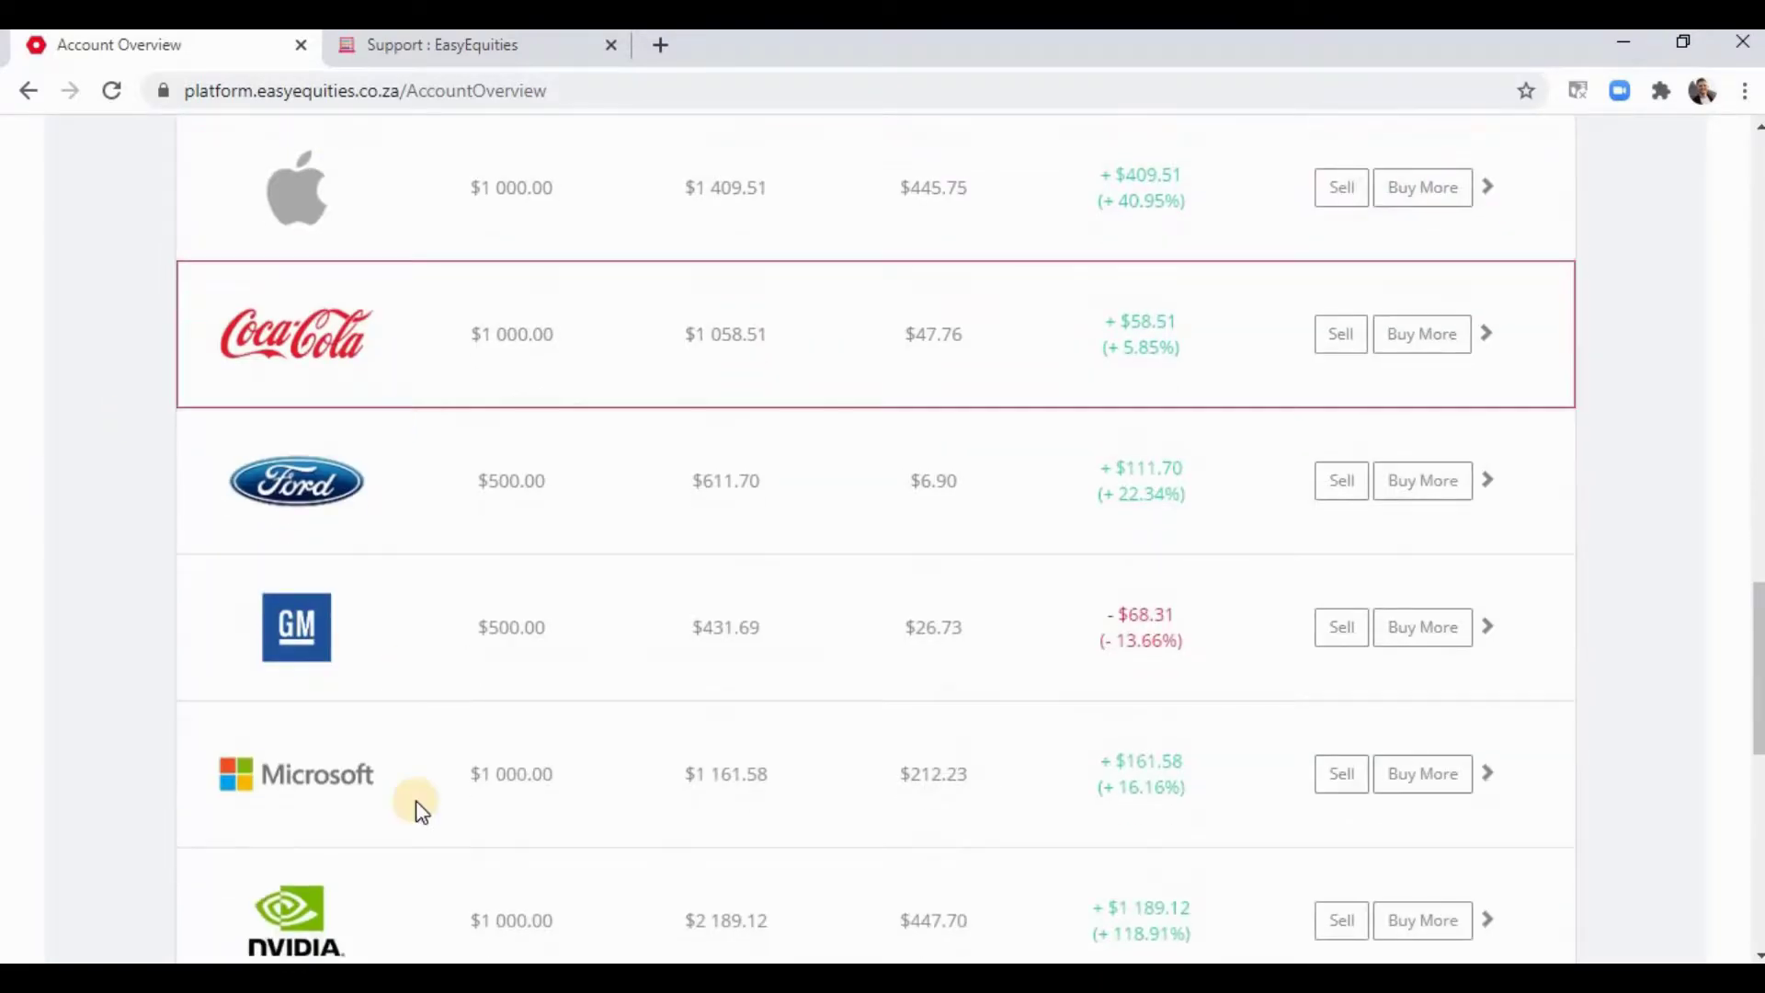
scroll(450, 671, "down", 3)
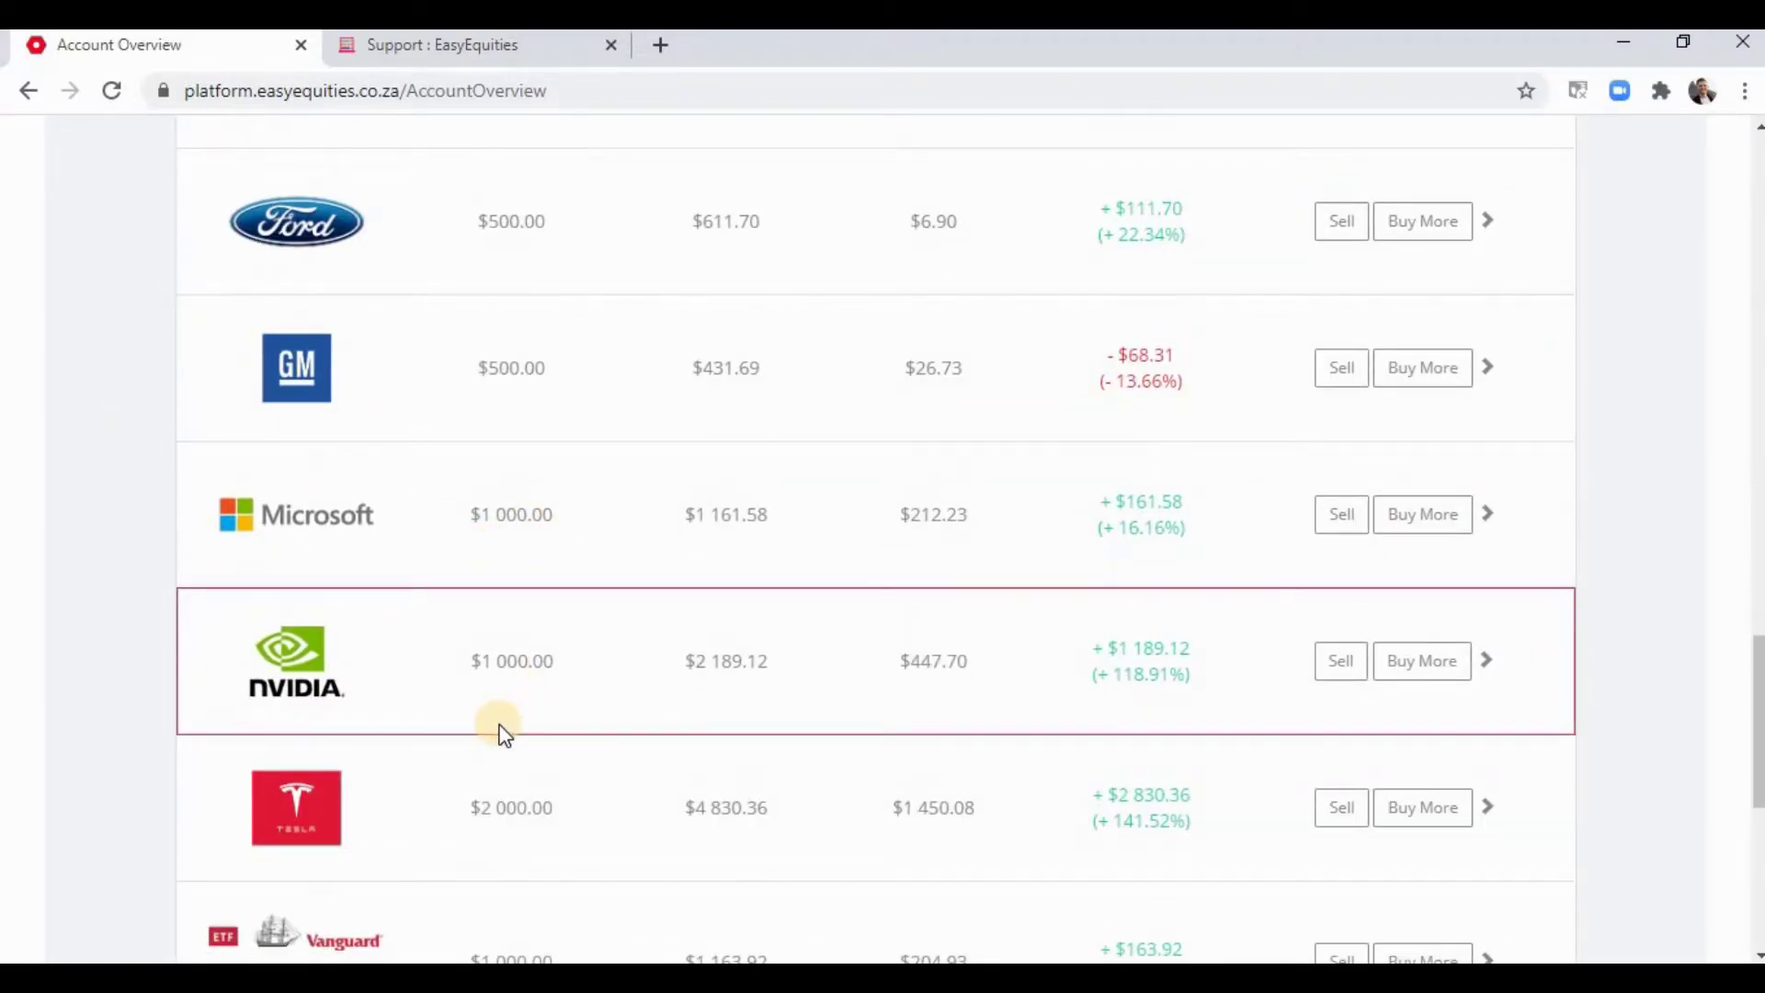
scroll(481, 693, "down", 2)
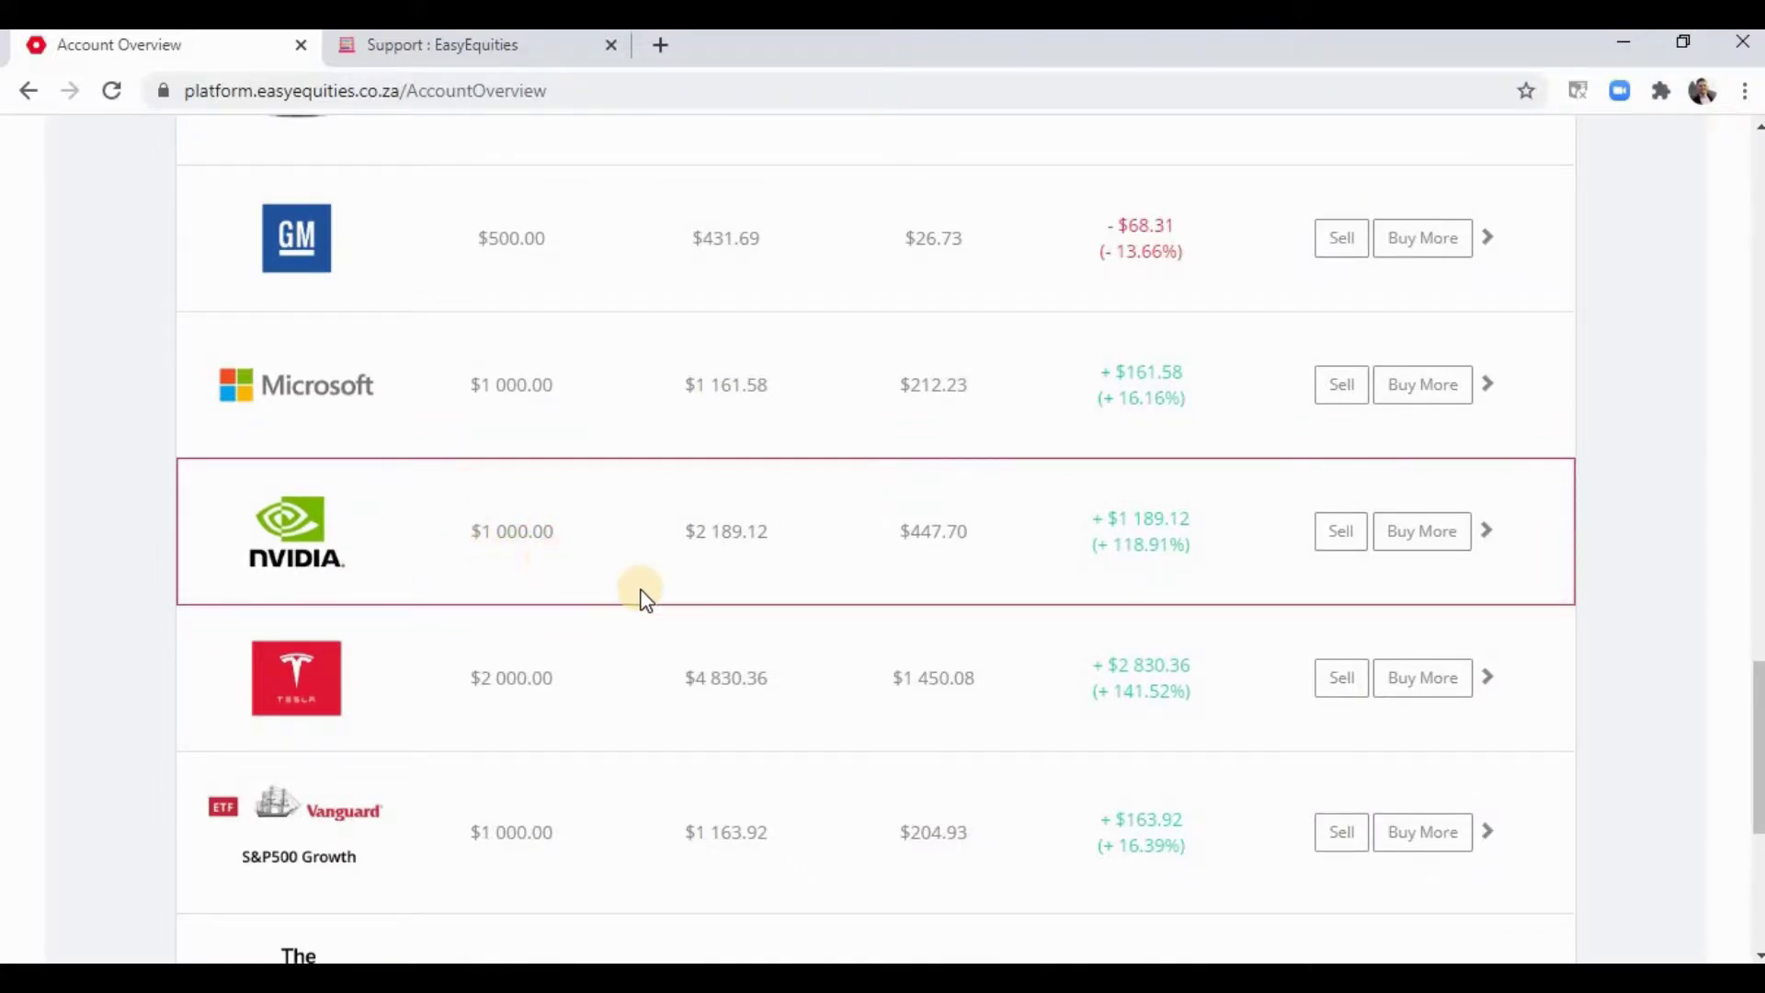
scroll(800, 606, "up", 2)
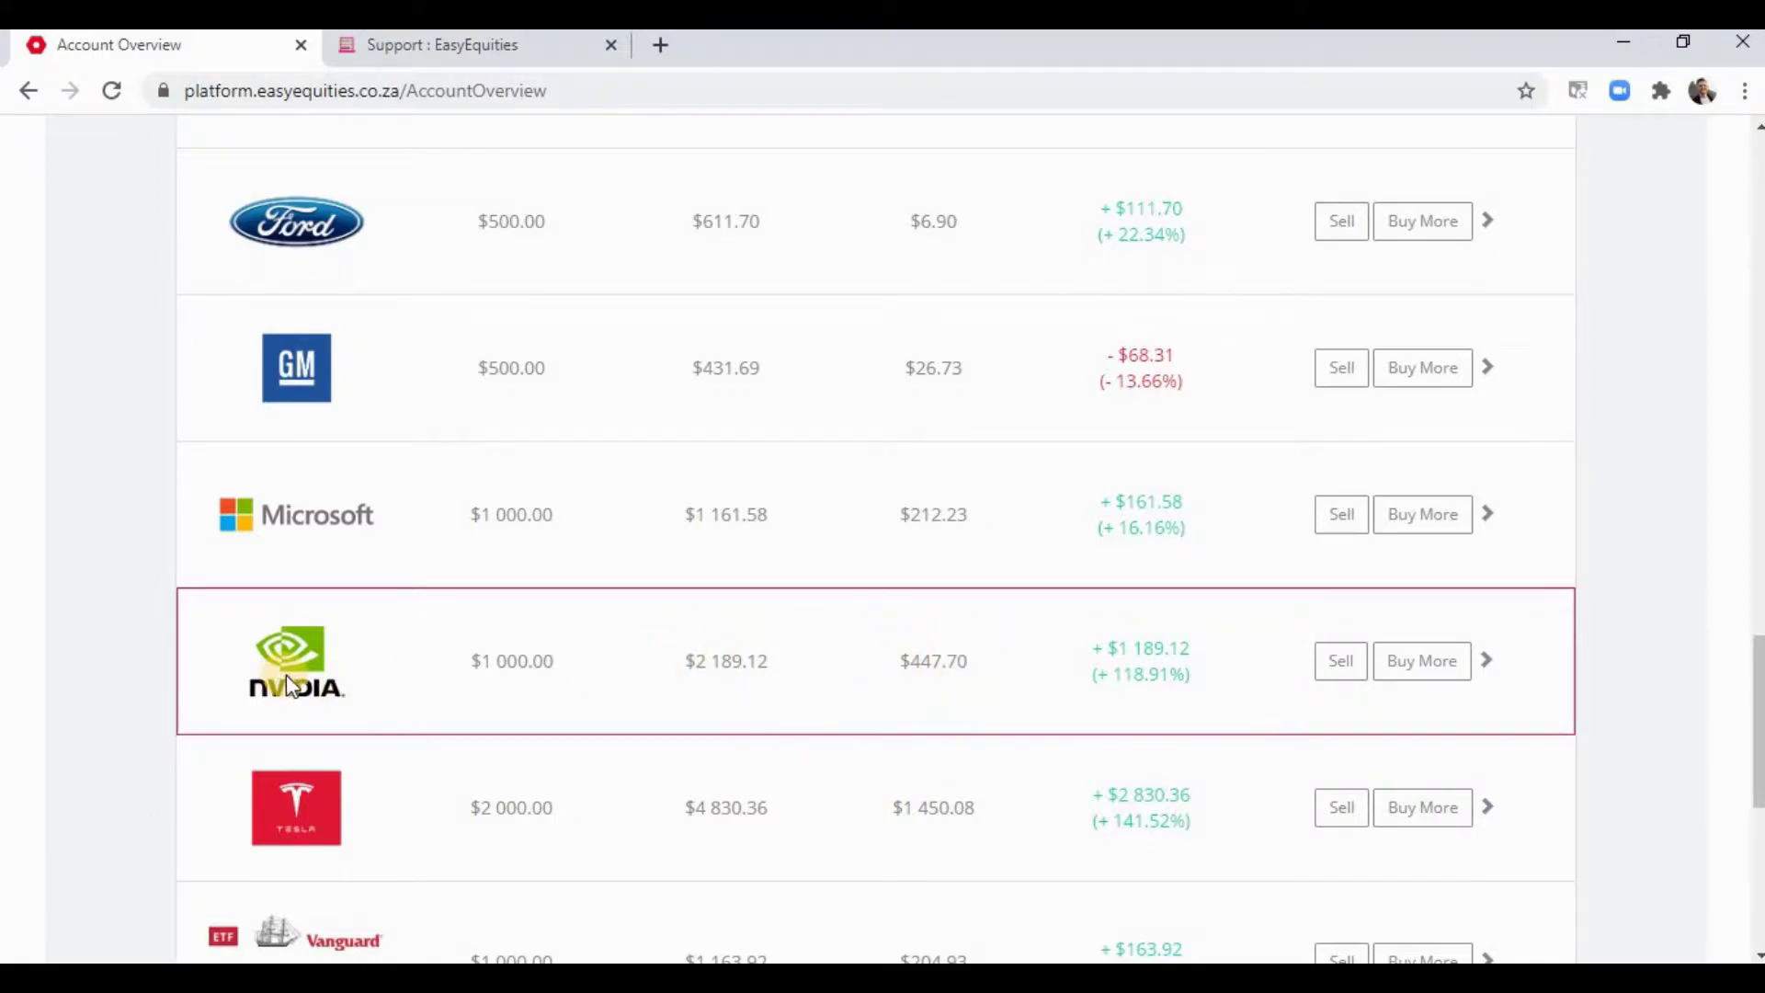
scroll(281, 671, "down", 7)
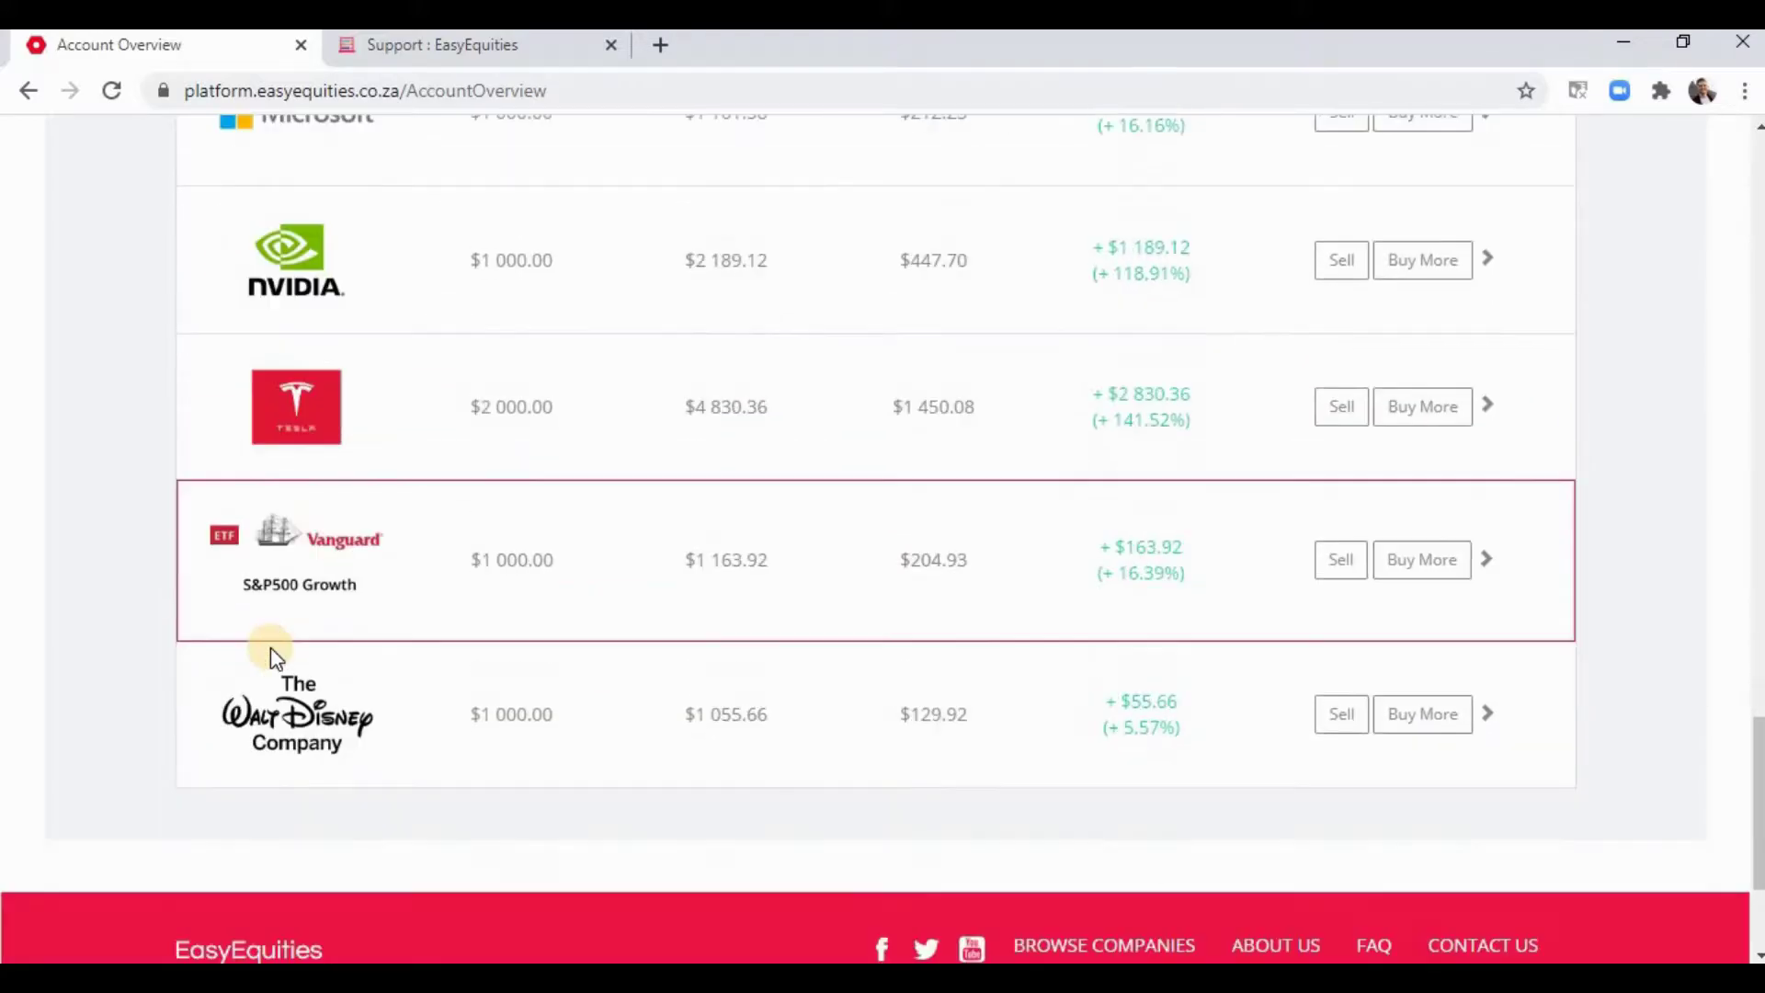
scroll(272, 657, "up", 4)
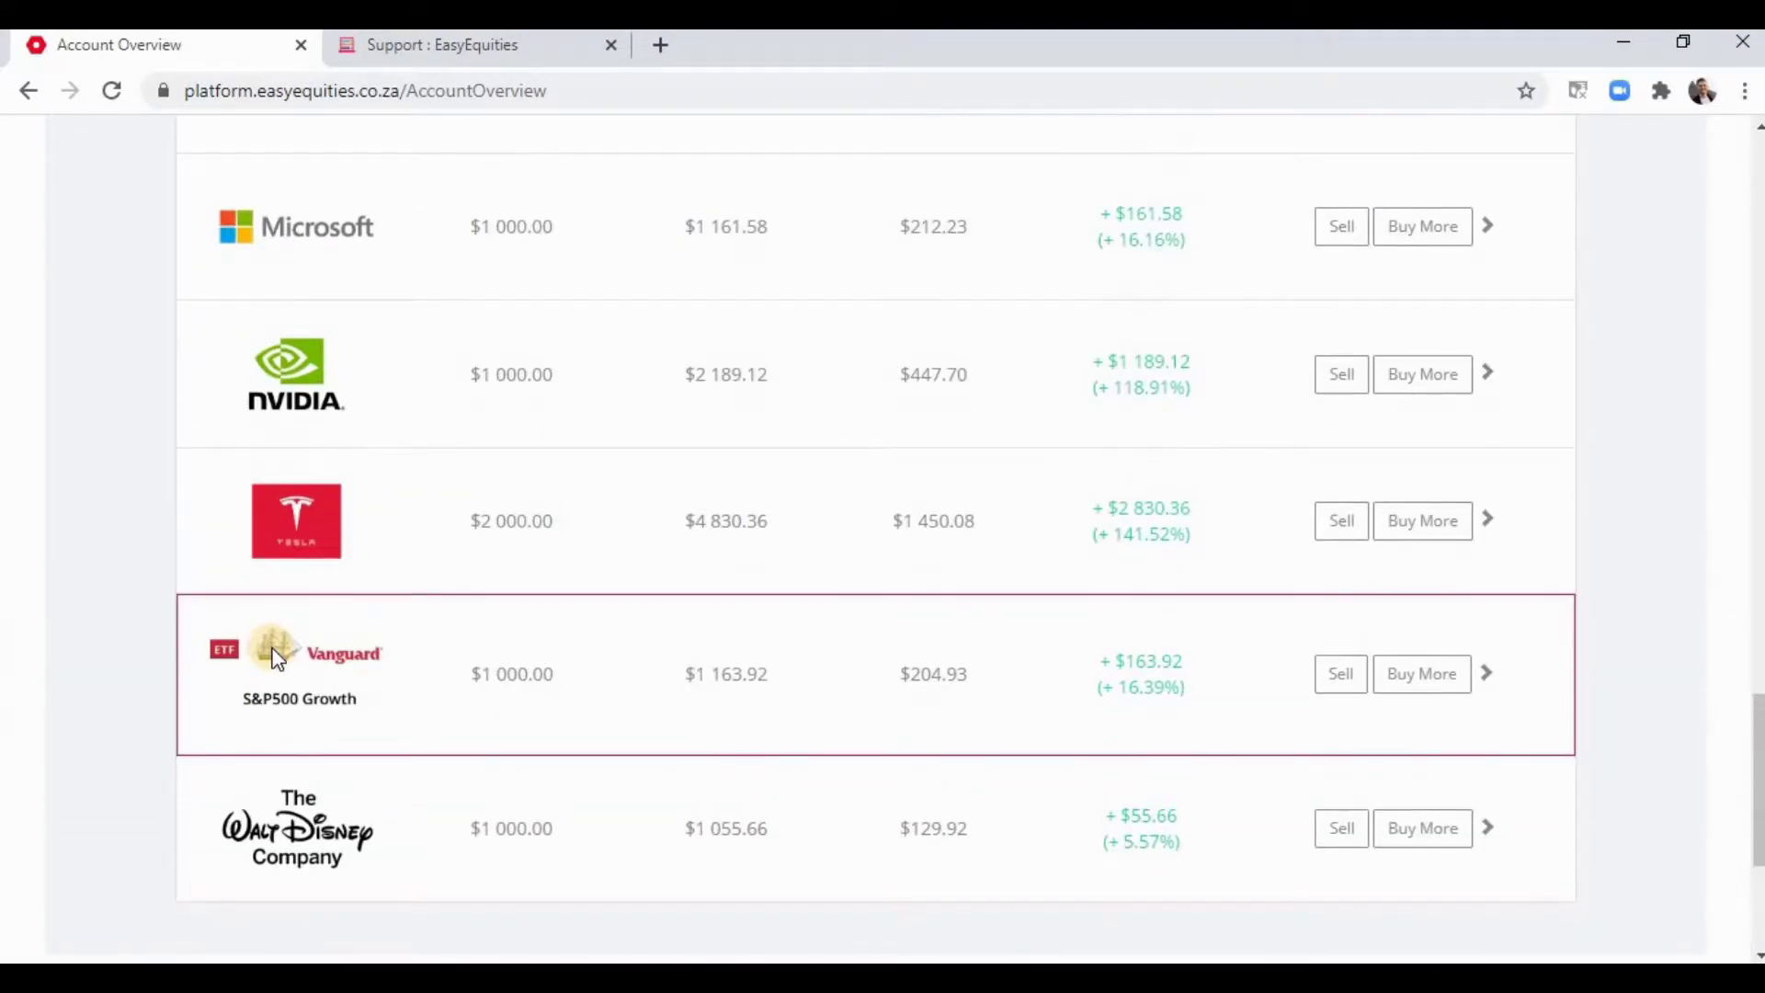
scroll(279, 657, "up", 15)
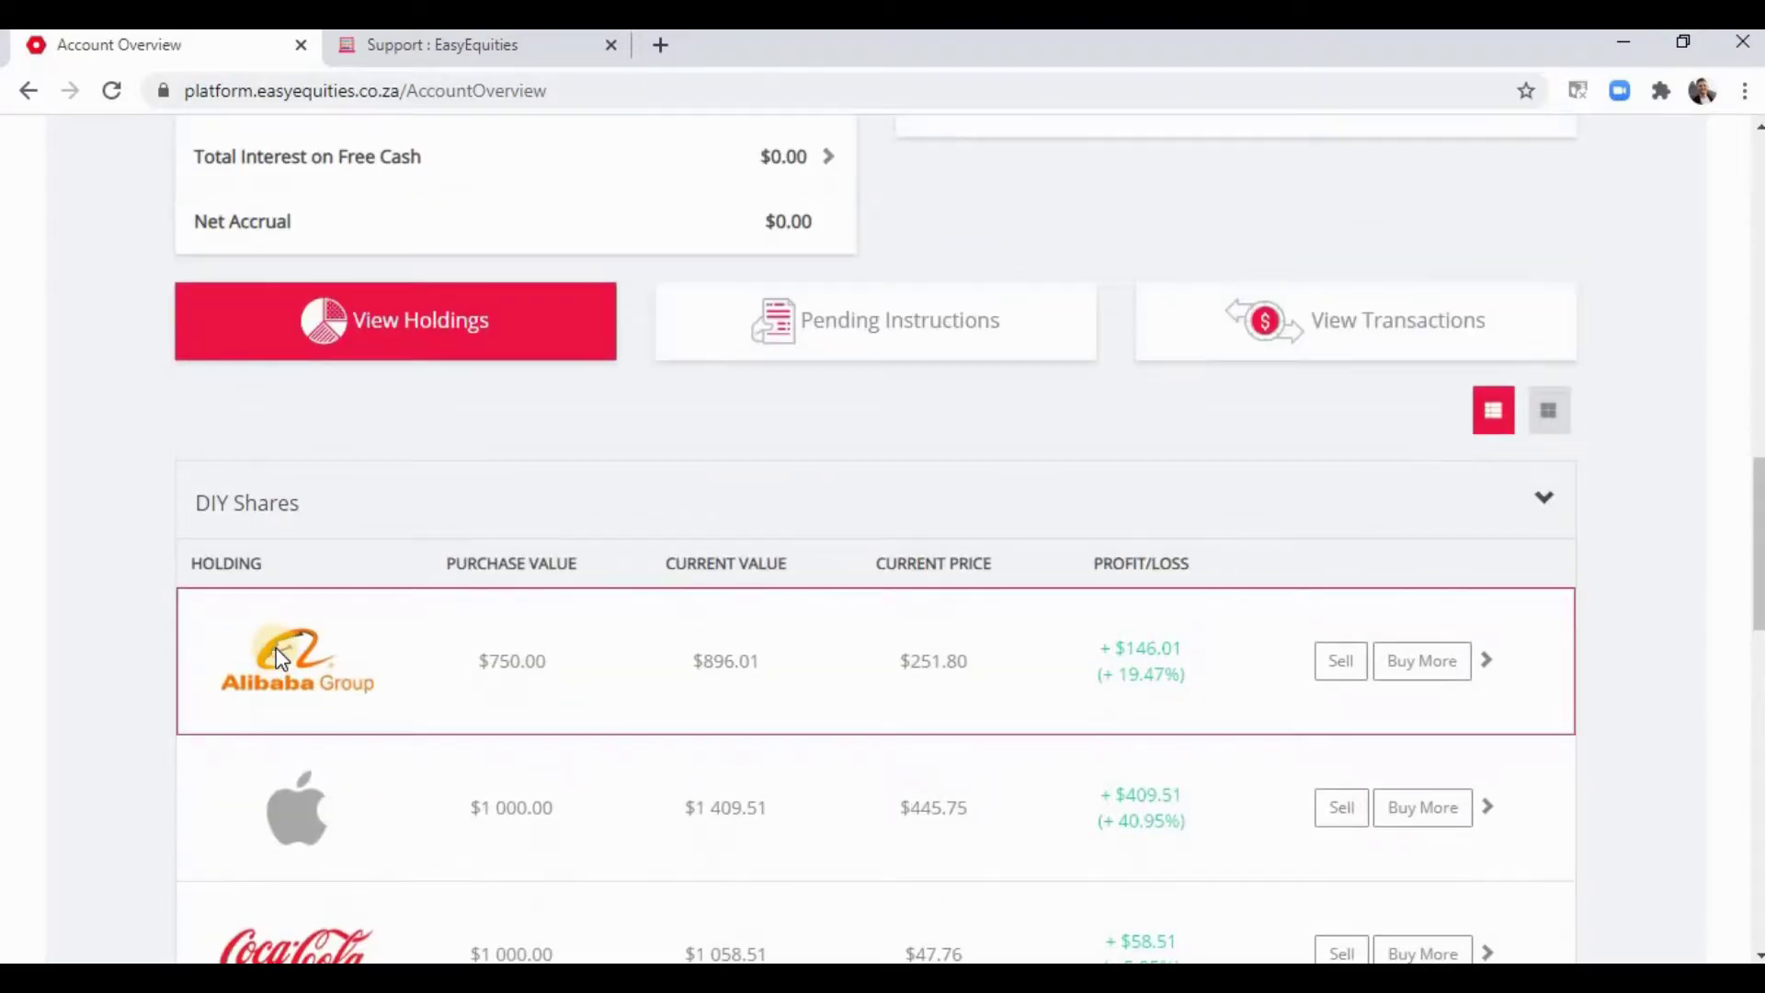
scroll(278, 644, "up", 11)
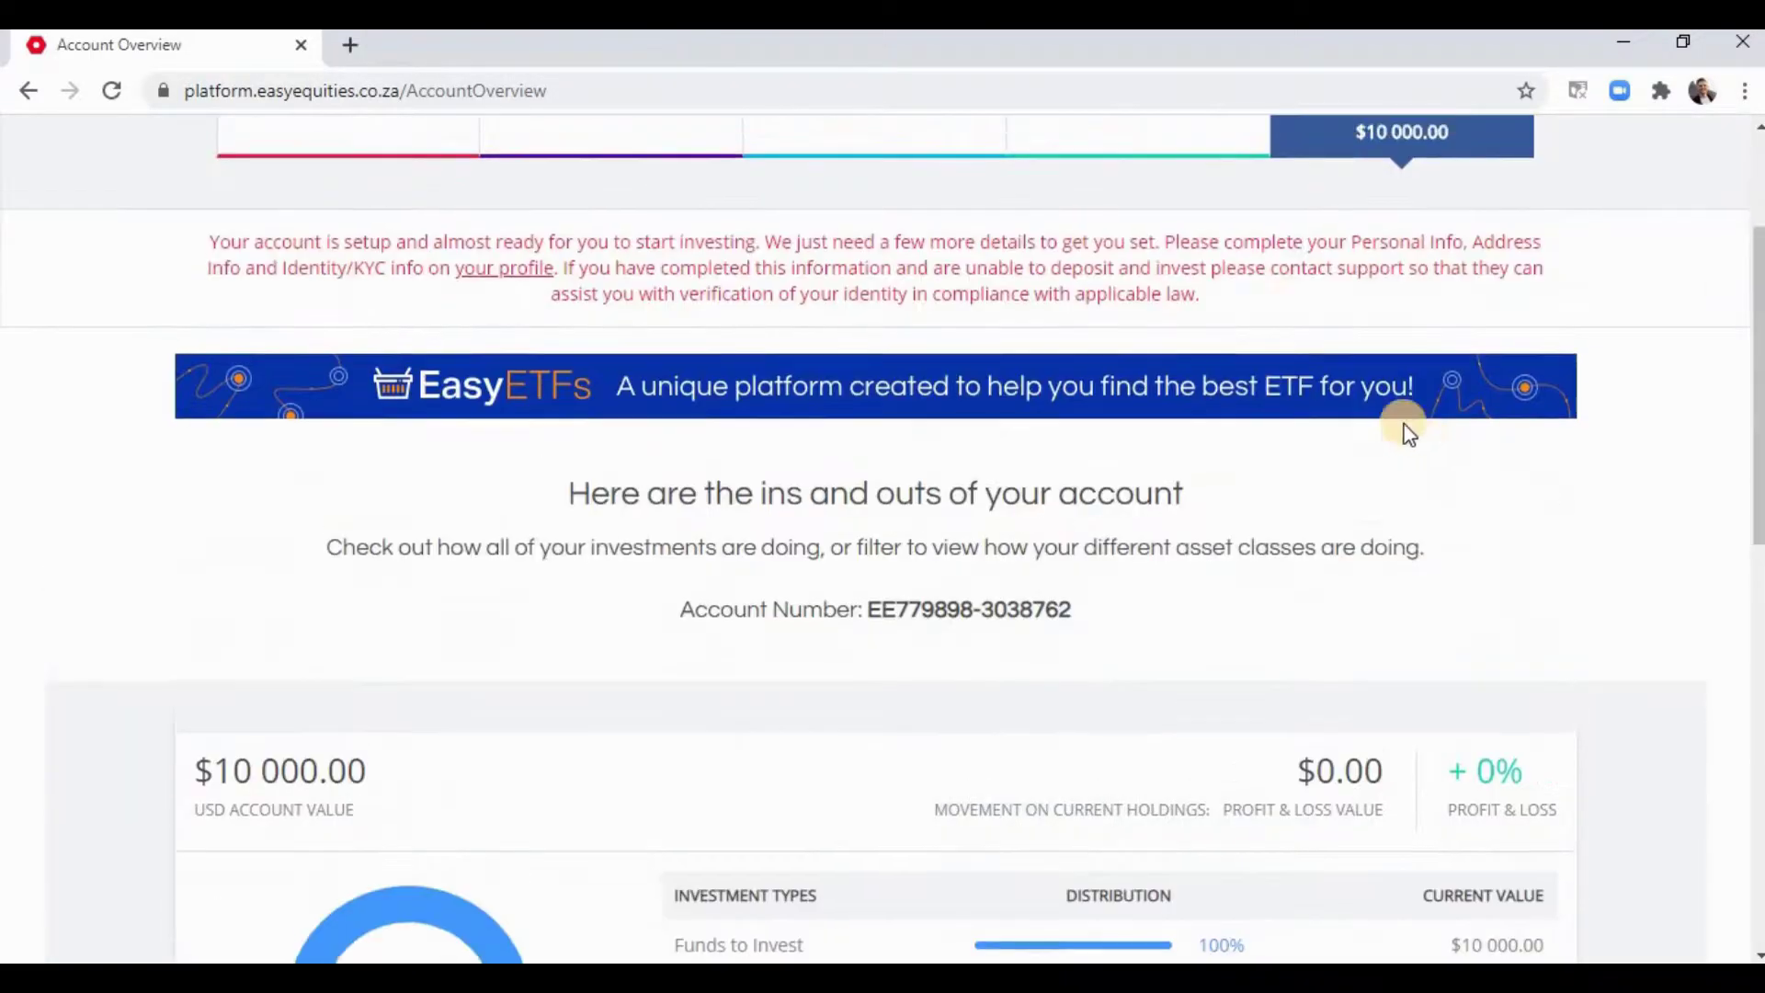
scroll(1409, 434, "up", 3)
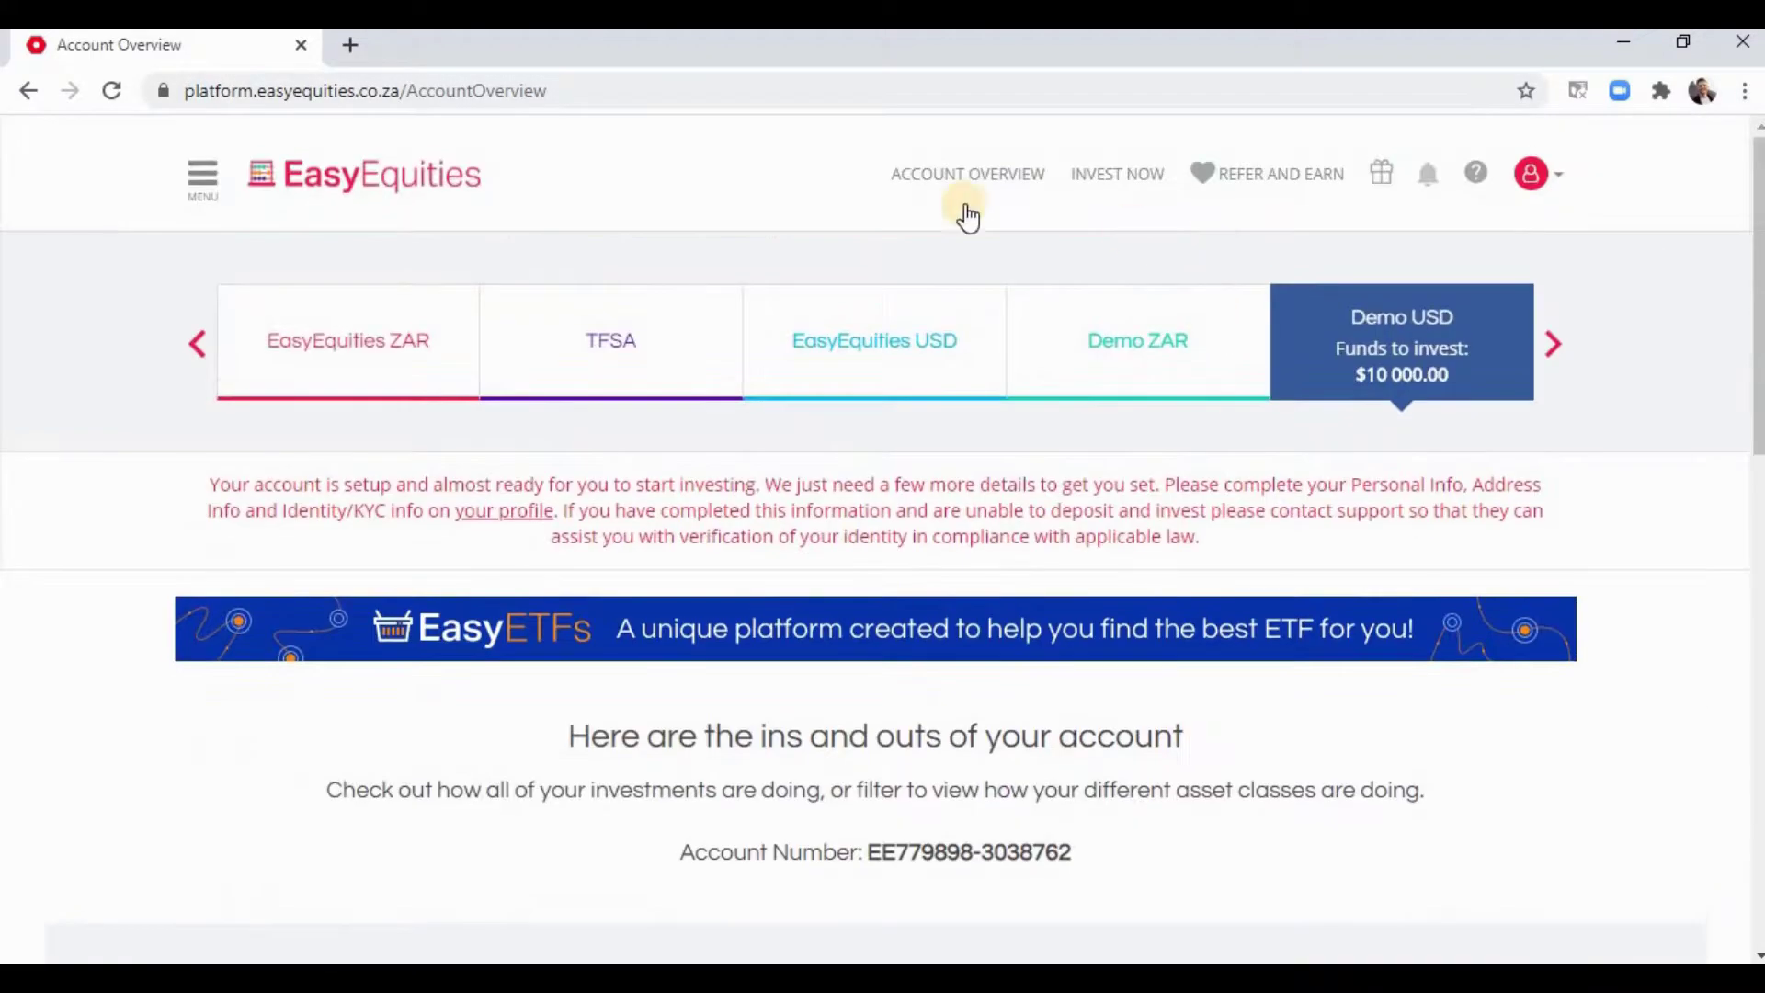
- Go to Invest Now, then open the Deposit Funds page from the menu
left_click(1116, 172)
left_click(203, 179)
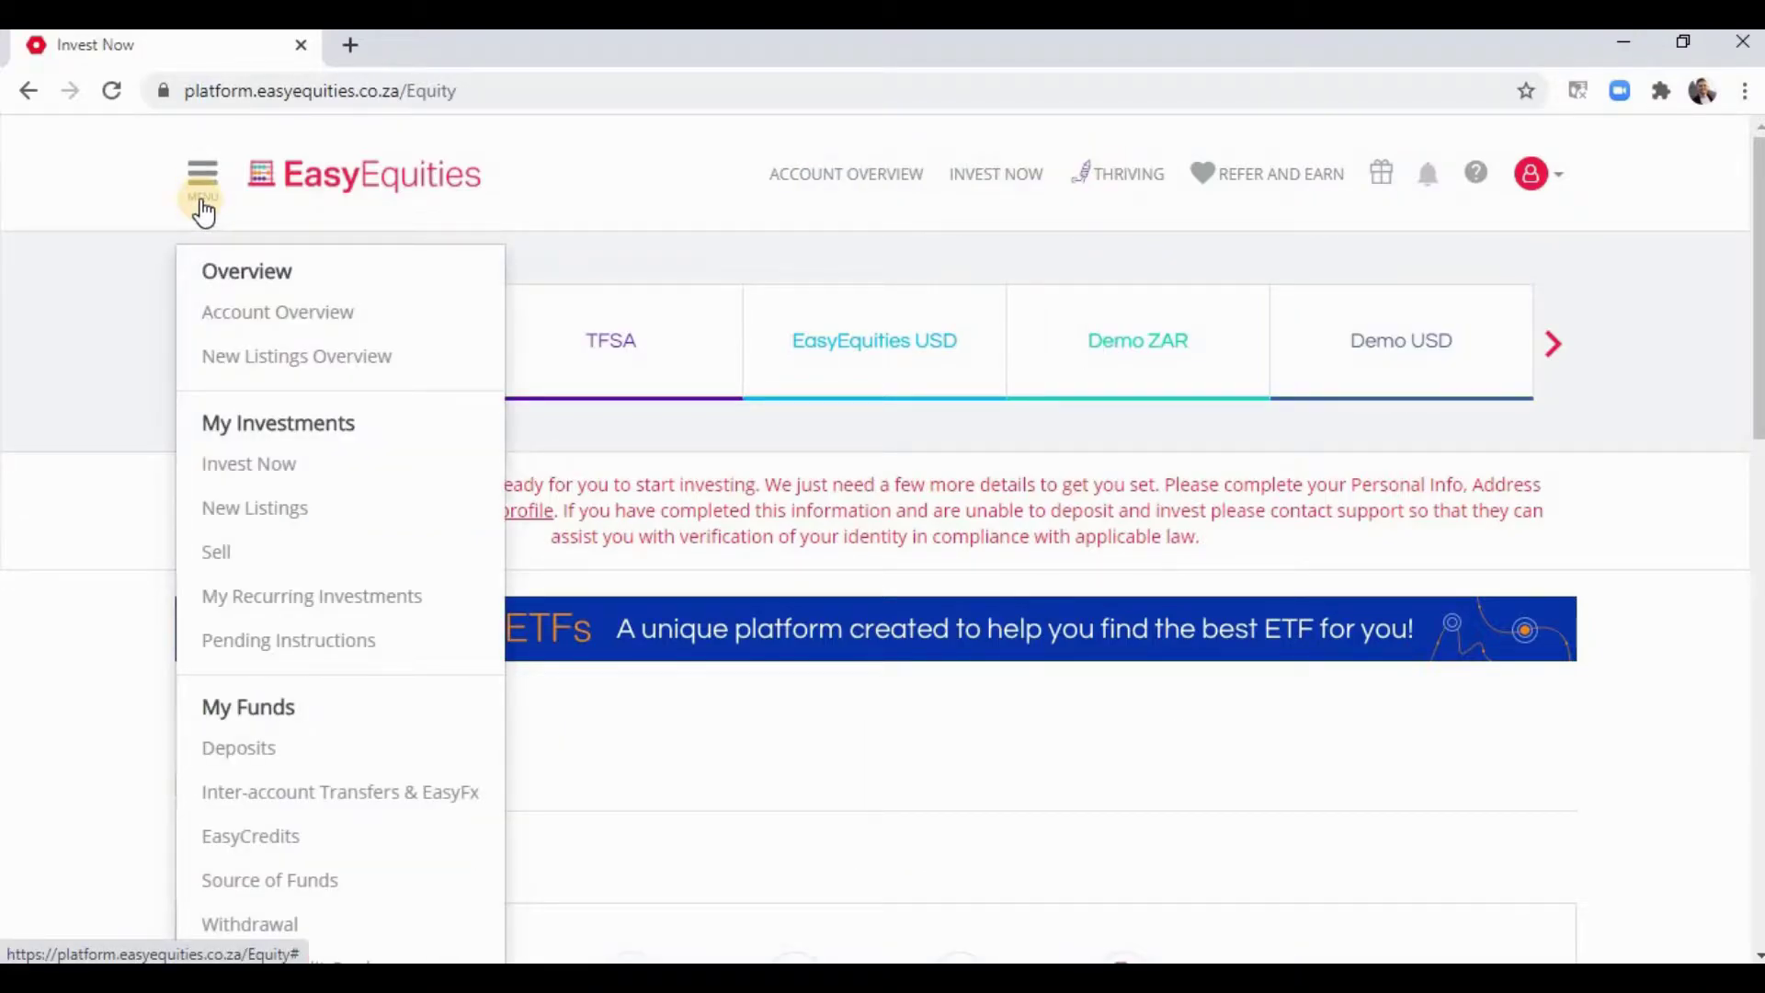
scroll(261, 579, "down", 2)
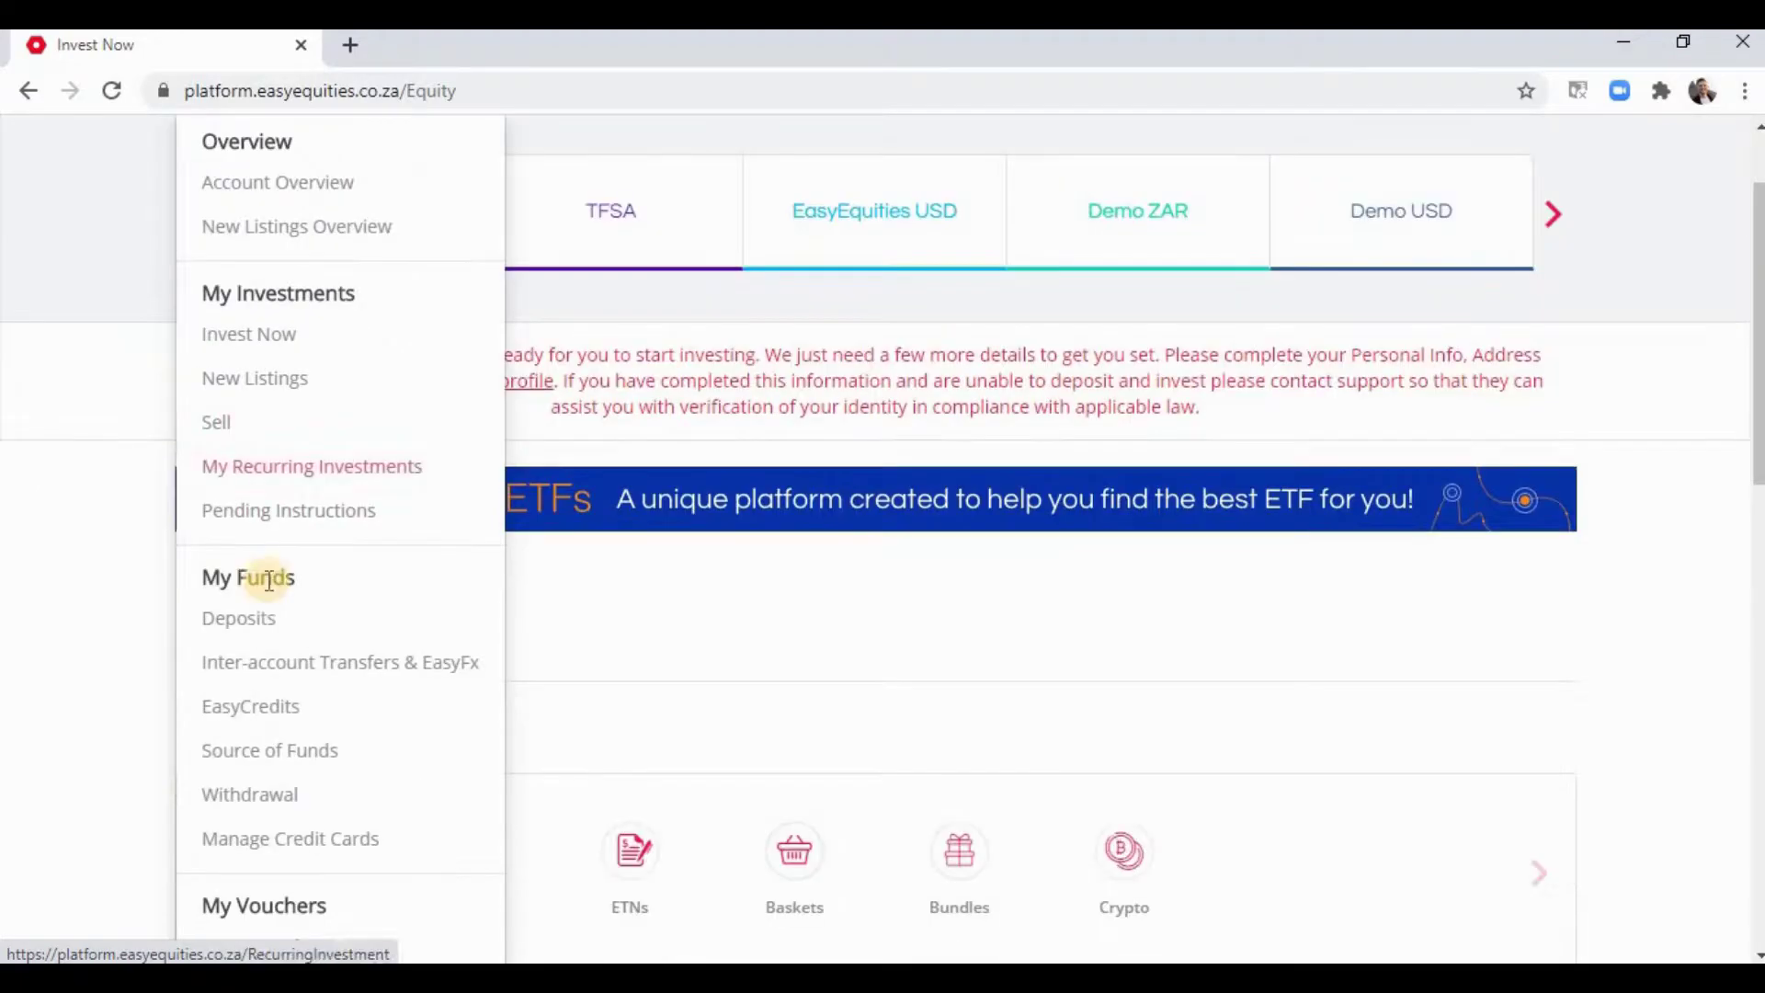
left_click(262, 628)
scroll(598, 609, "up", 2)
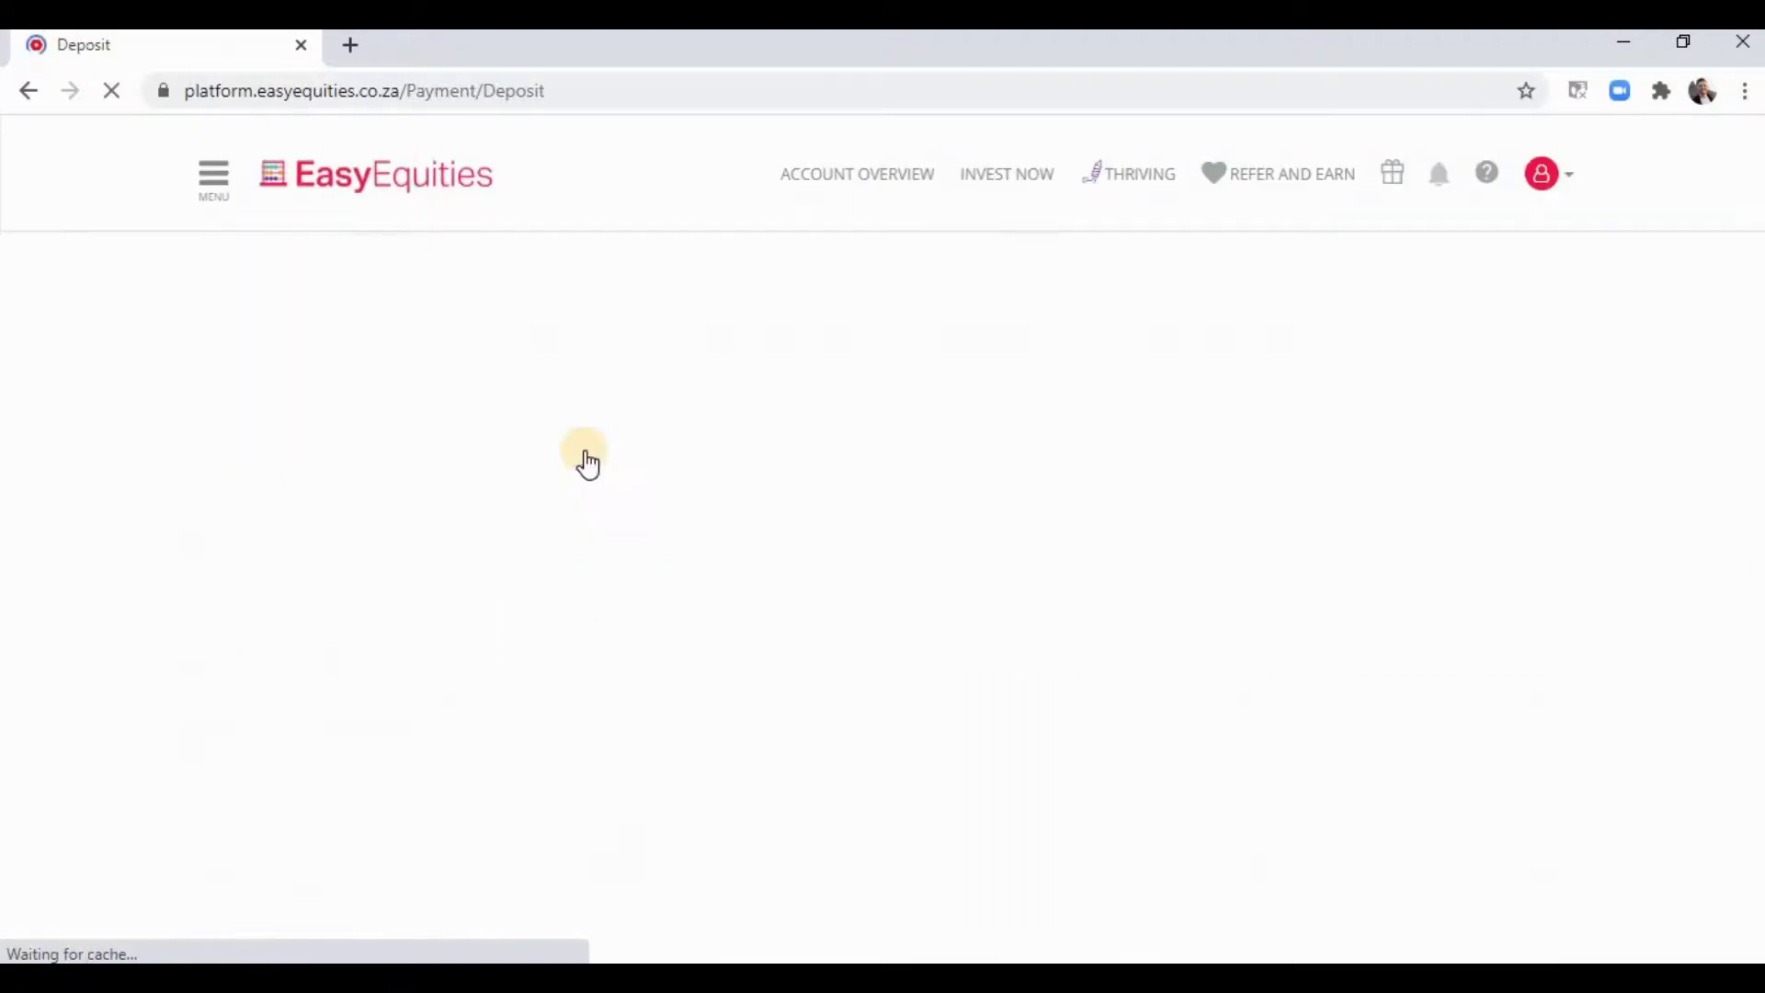
scroll(335, 461, "down", 3)
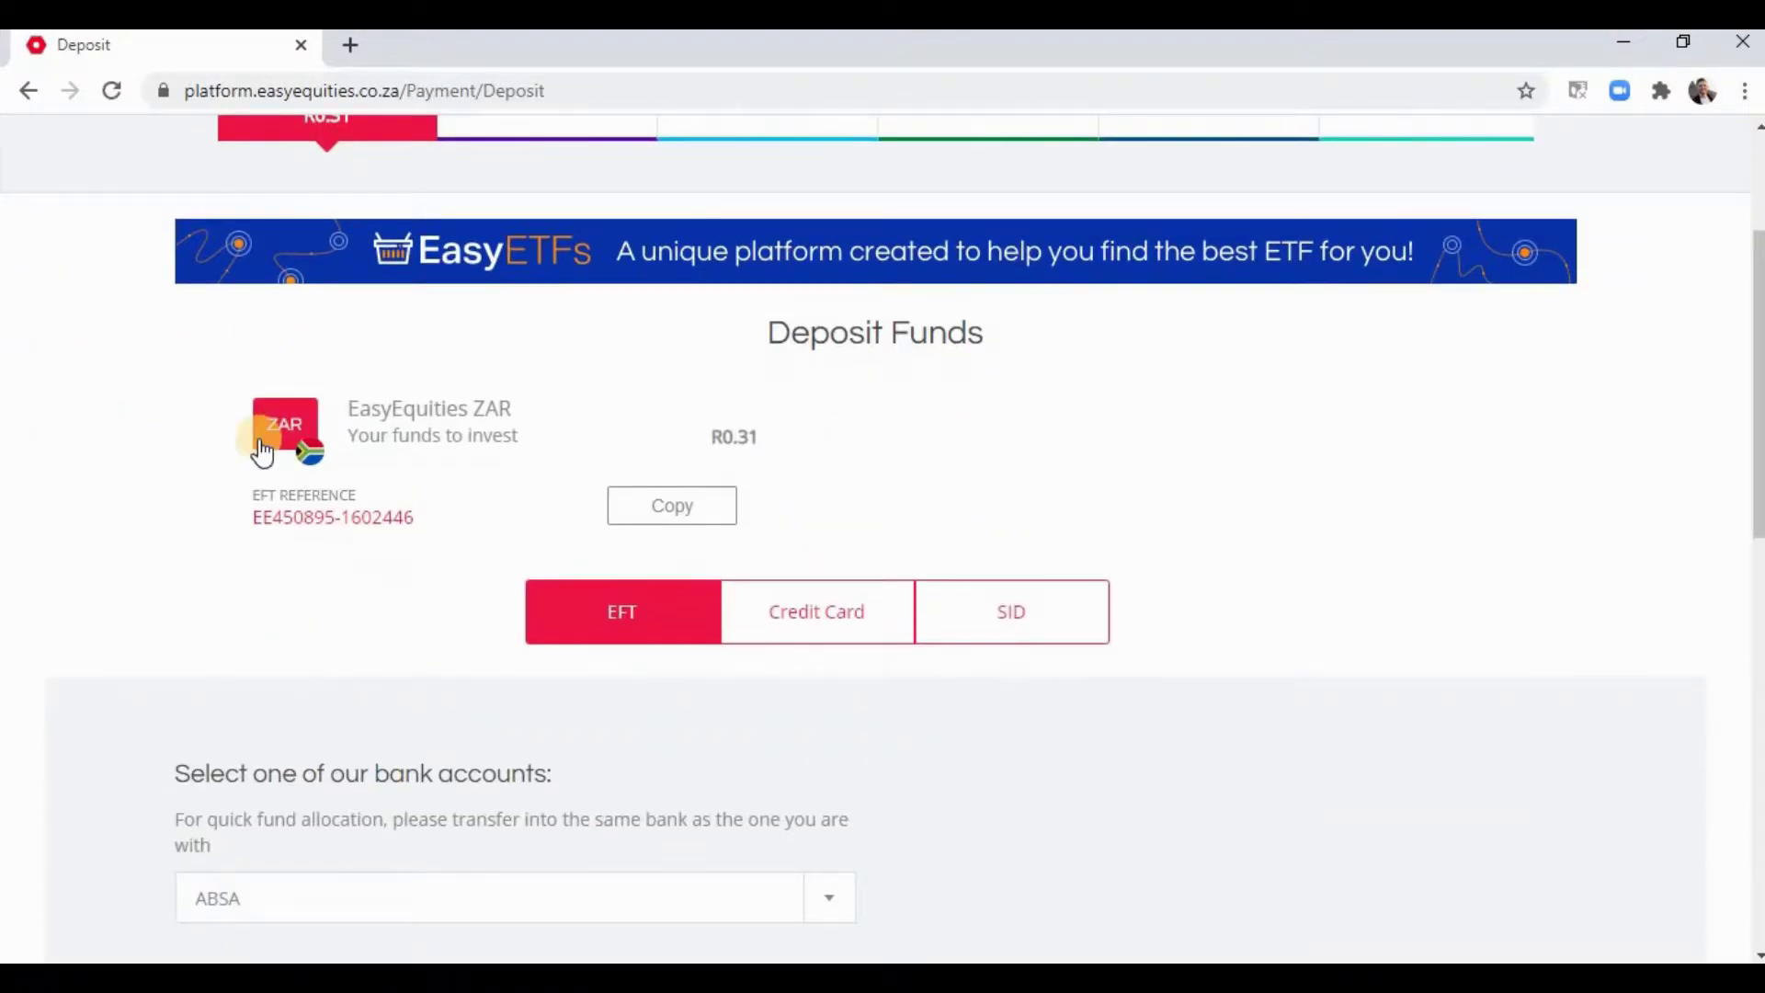
scroll(220, 441, "down", 2)
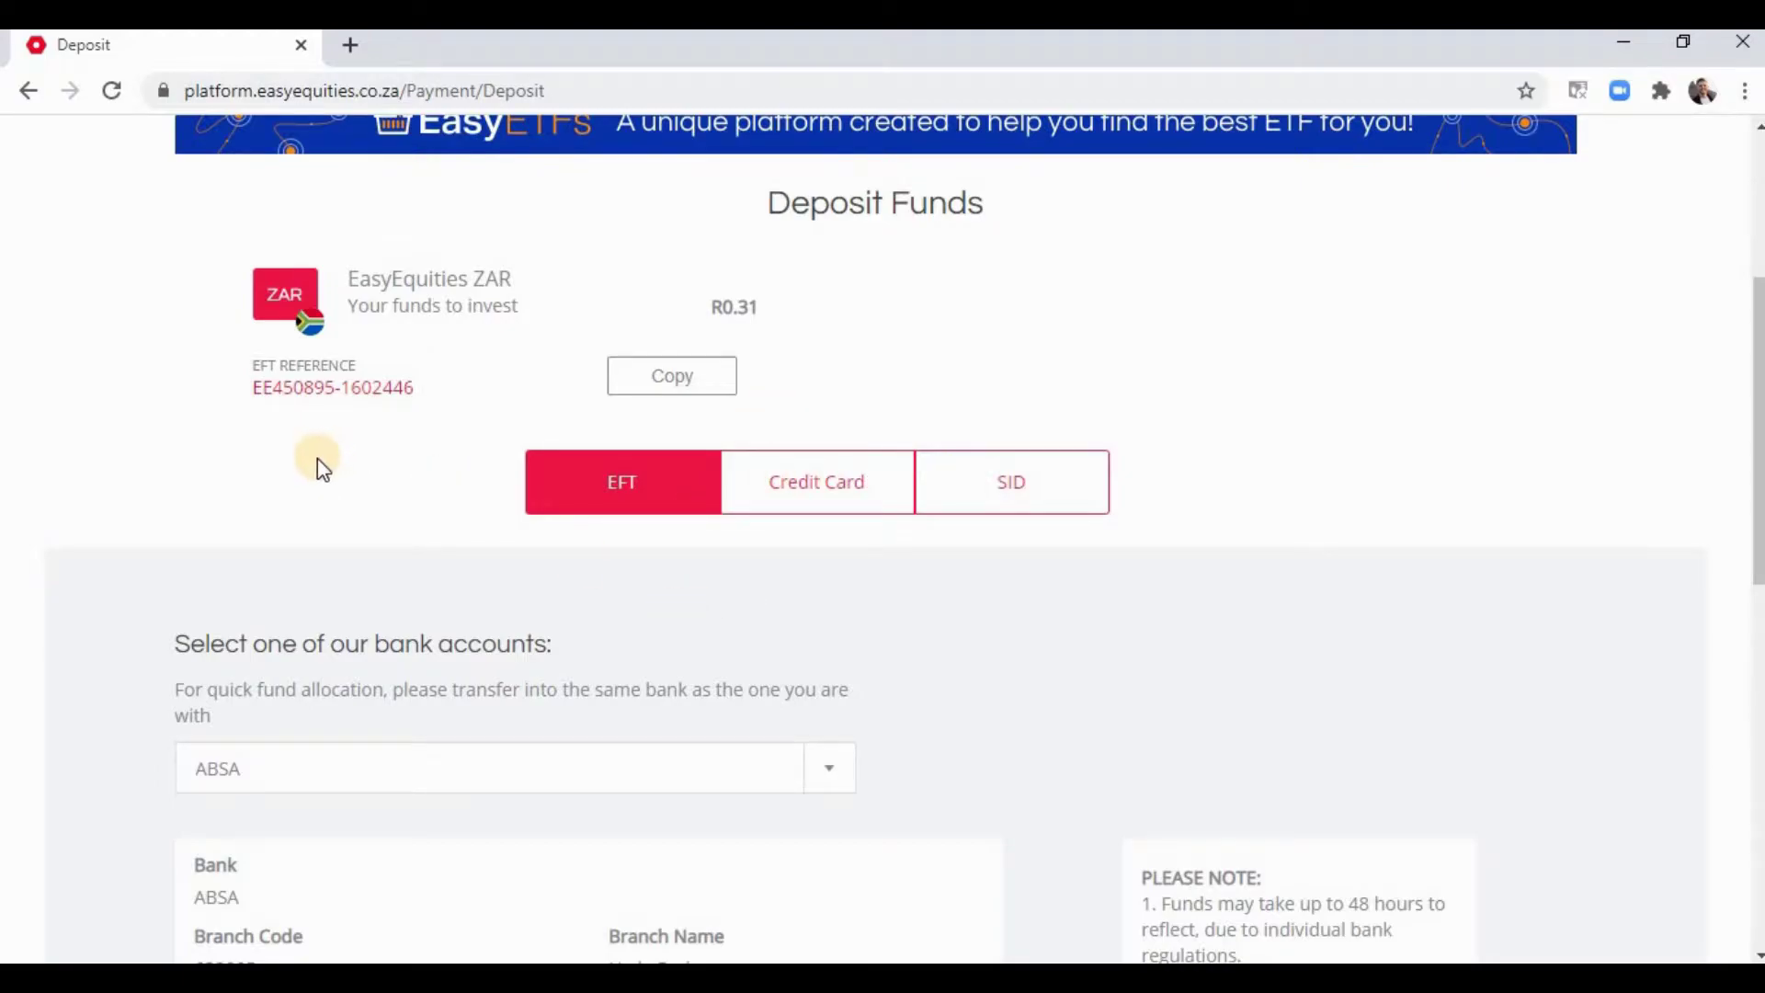
scroll(217, 394, "down", 4)
- Choose First National Bank as the deposit bank and review its EFT details
left_click(830, 380)
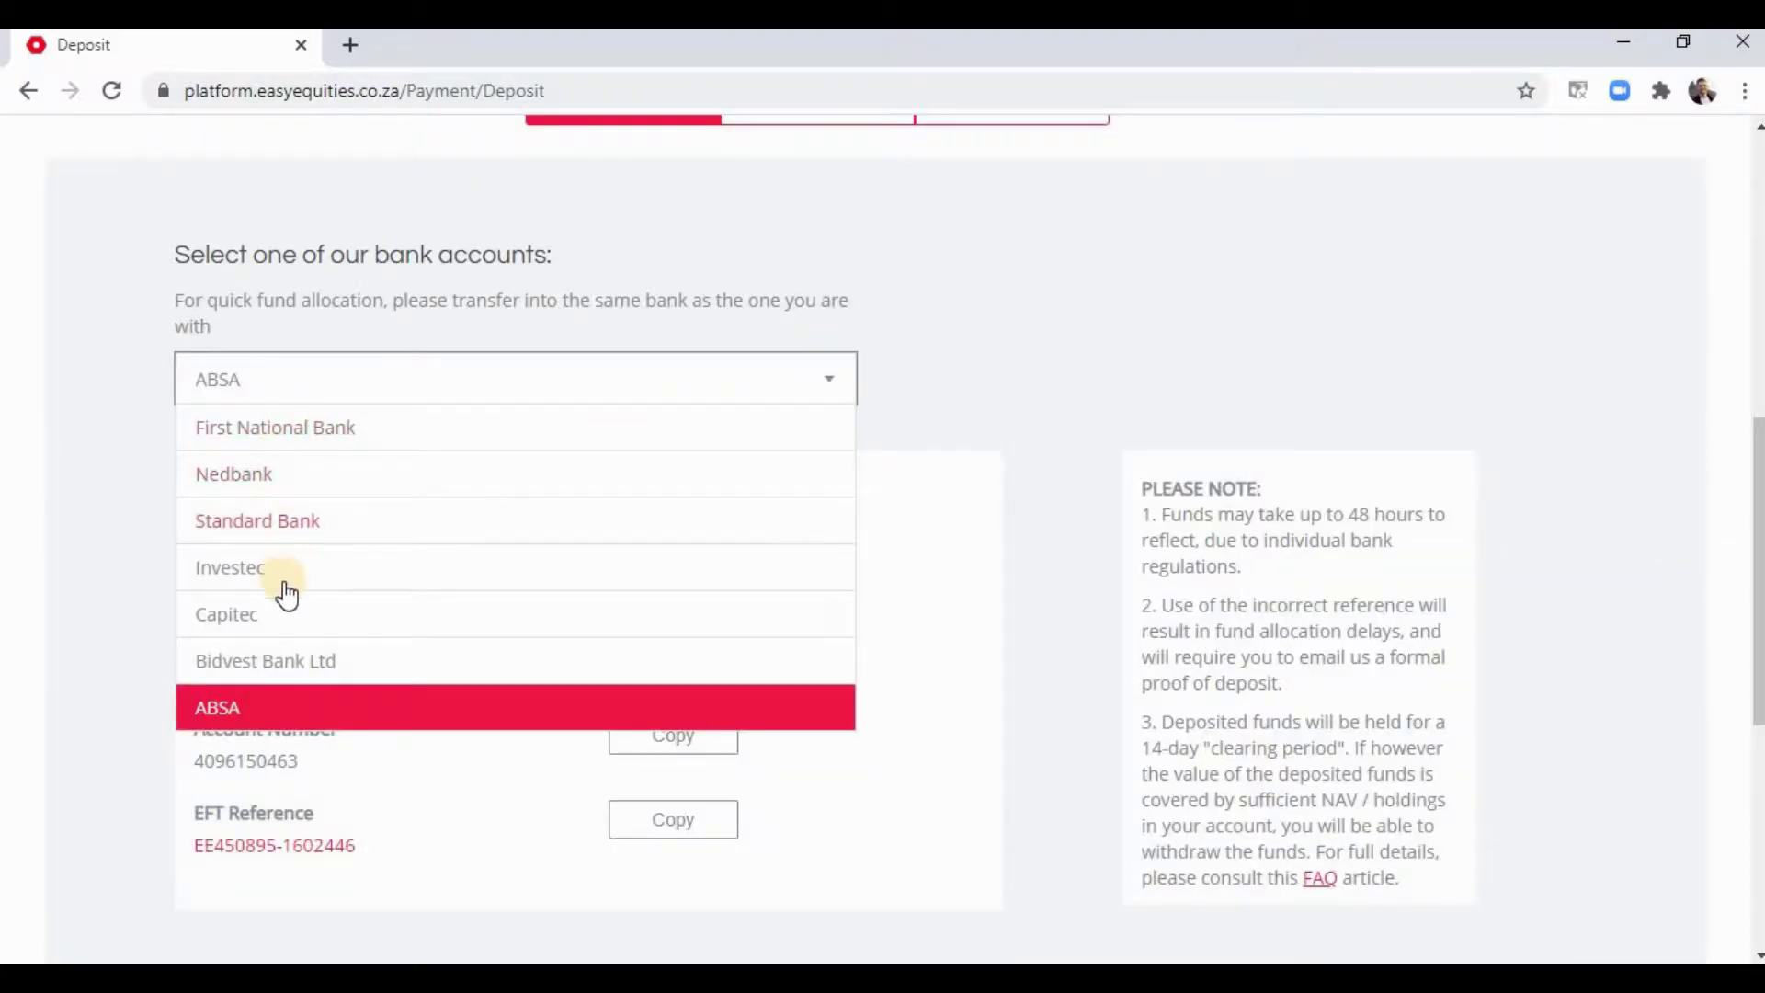
left_click(307, 615)
scroll(307, 615, "down", 2)
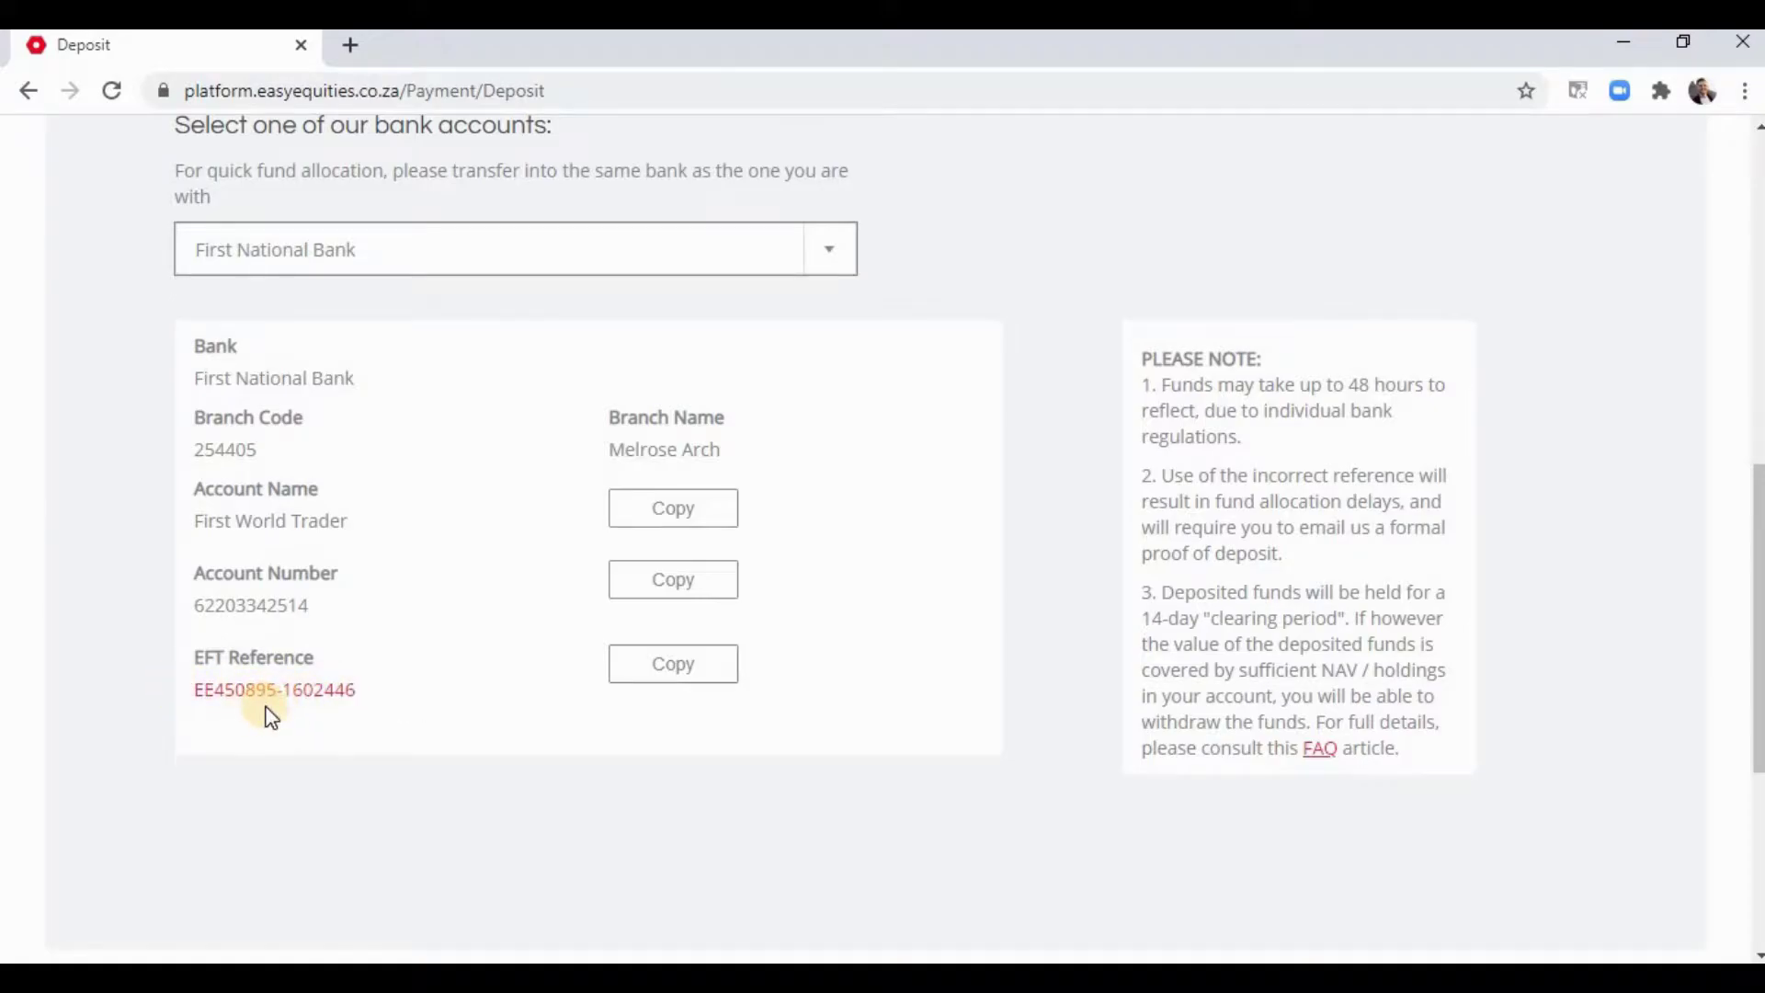
scroll(269, 718, "down", 4)
scroll(267, 713, "up", 3)
scroll(267, 708, "up", 6)
scroll(258, 711, "down", 2)
scroll(259, 712, "down", 4)
scroll(257, 711, "up", 9)
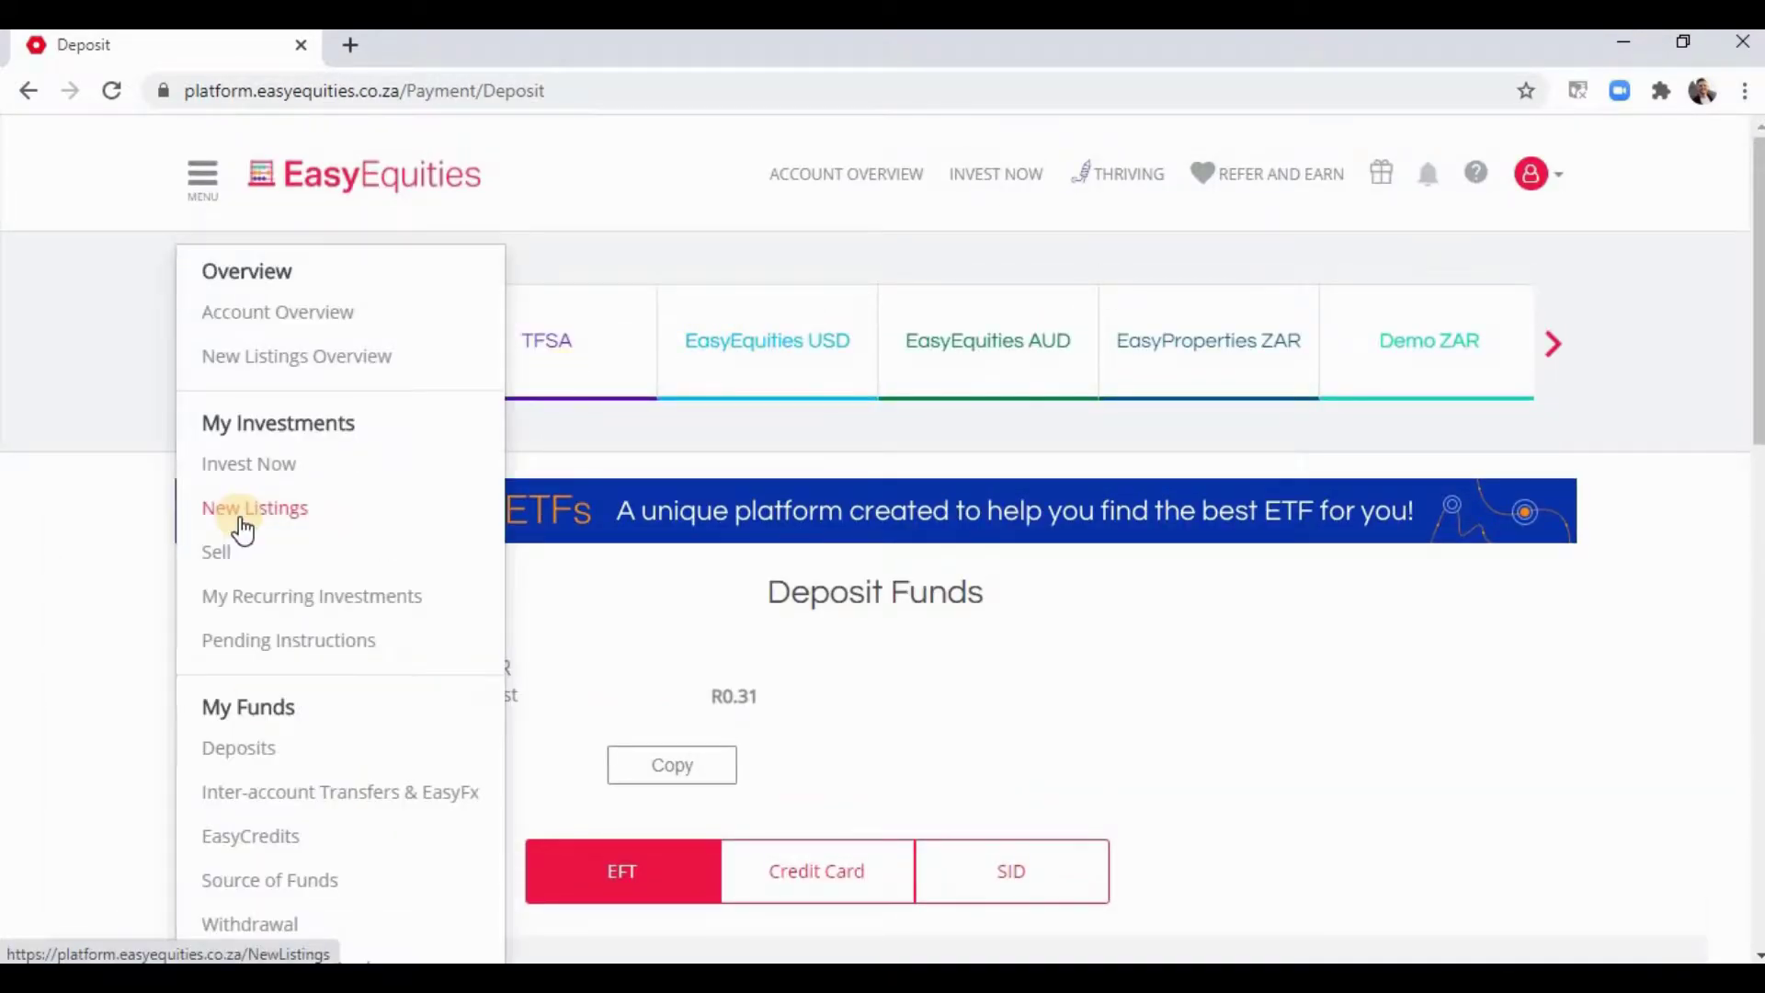
scroll(242, 530, "down", 3)
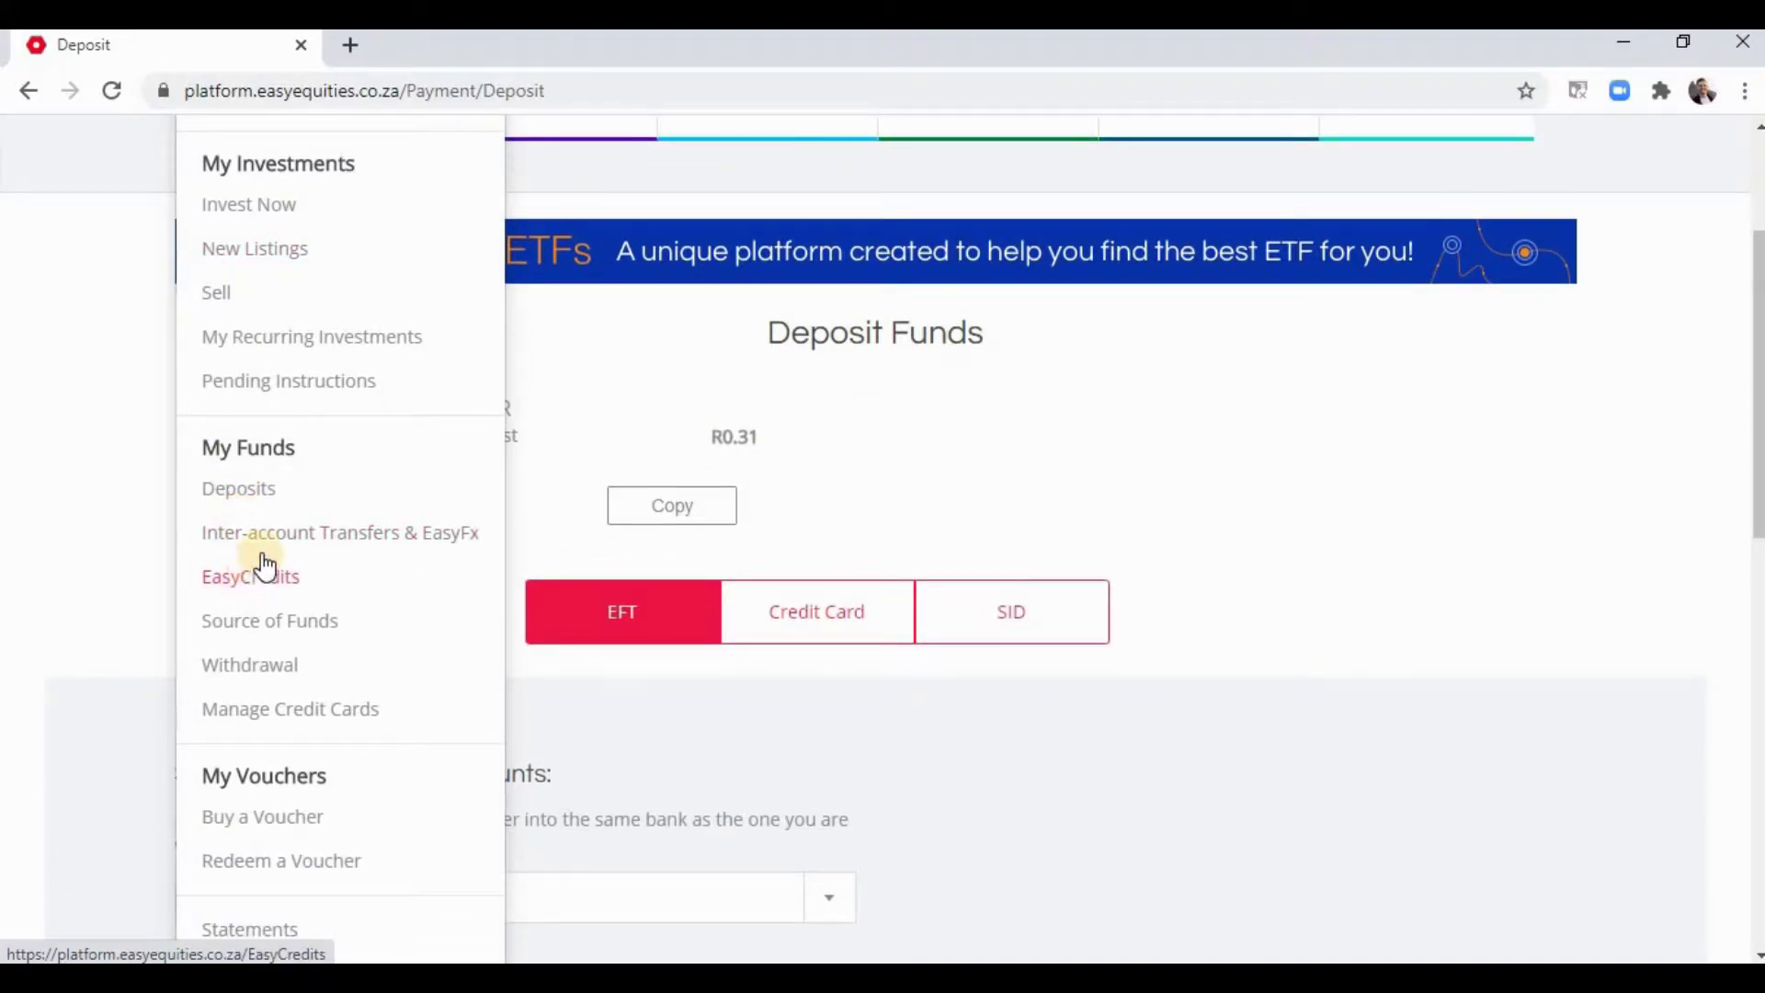
- Open Inter-account Transfers and set From Account to EasyEquities ZAR and To Account to TFSA
left_click(340, 537)
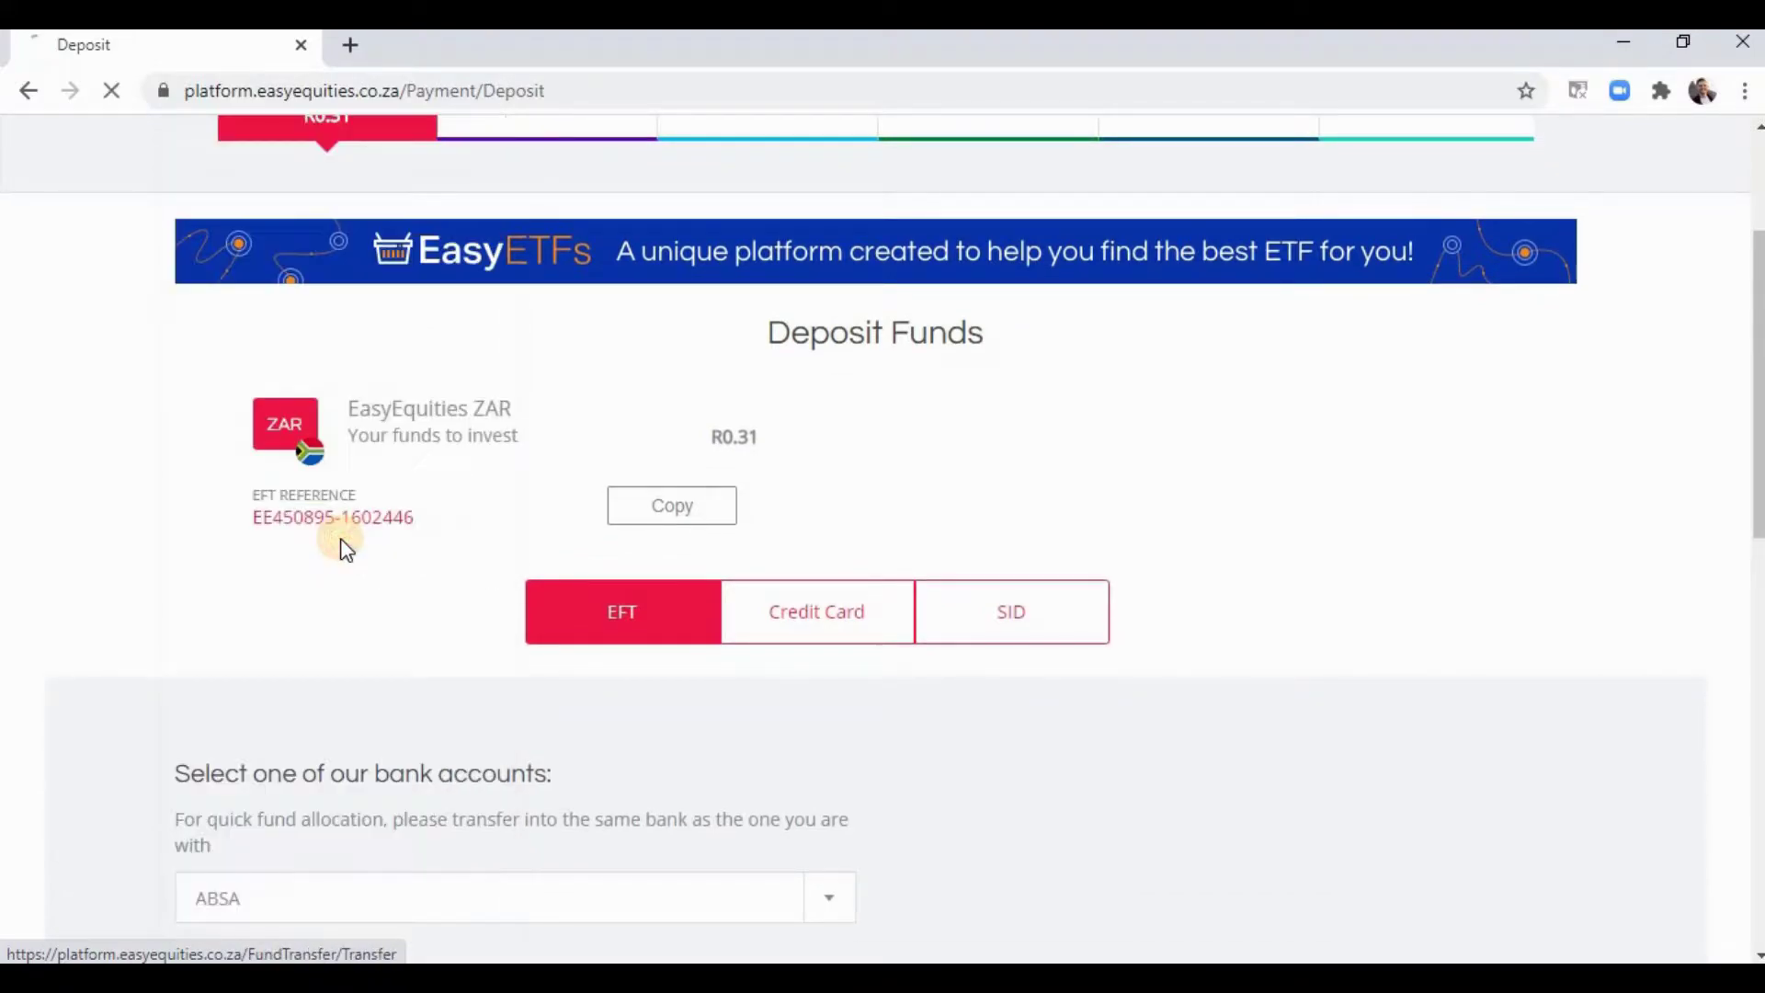
scroll(339, 537, "down", 3)
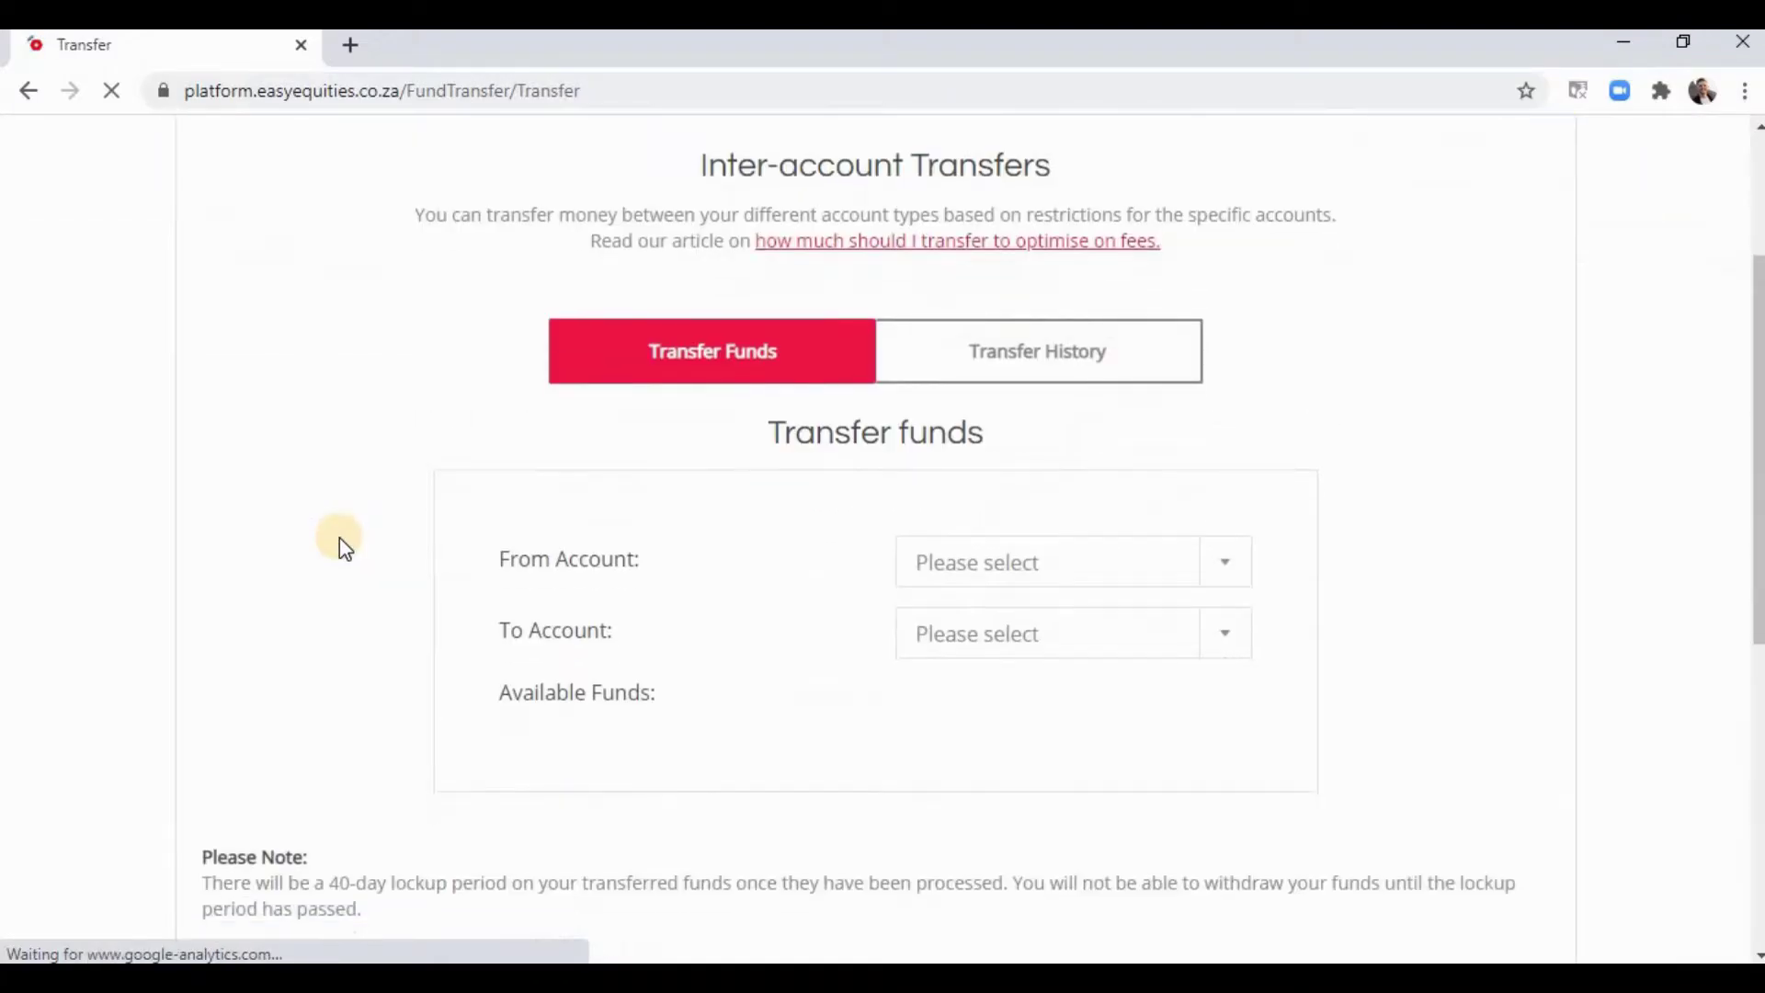
left_click(1177, 567)
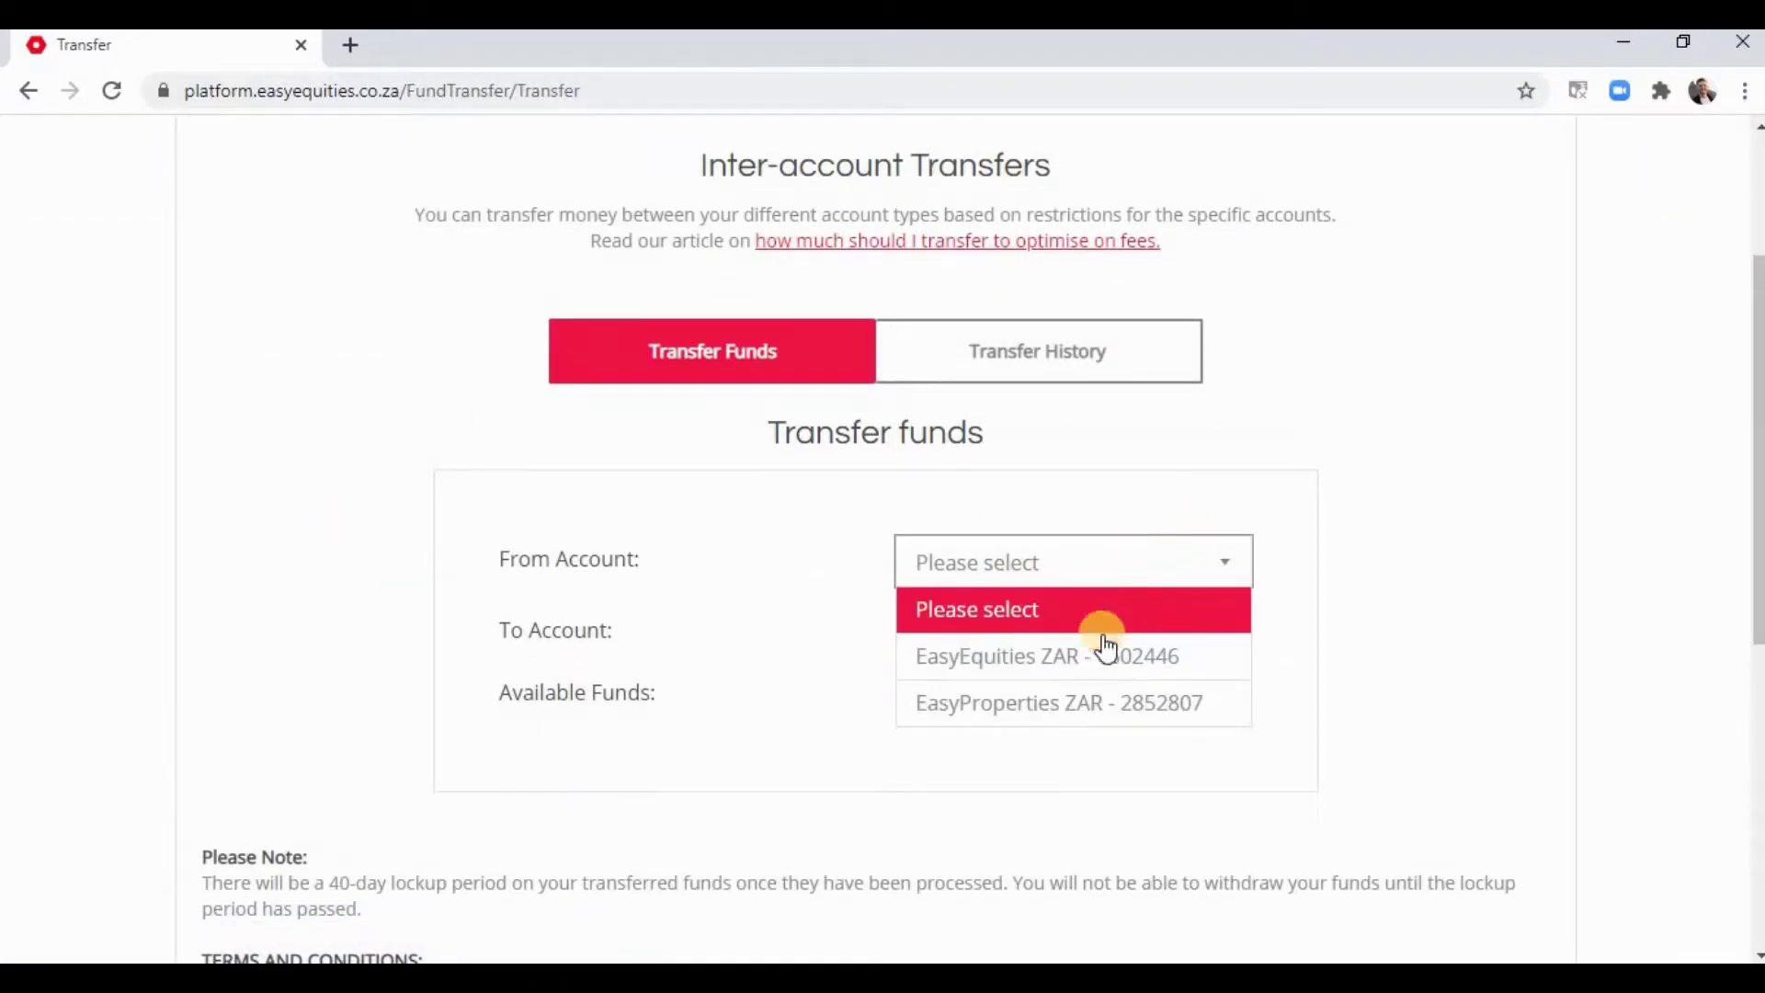
left_click(1037, 658)
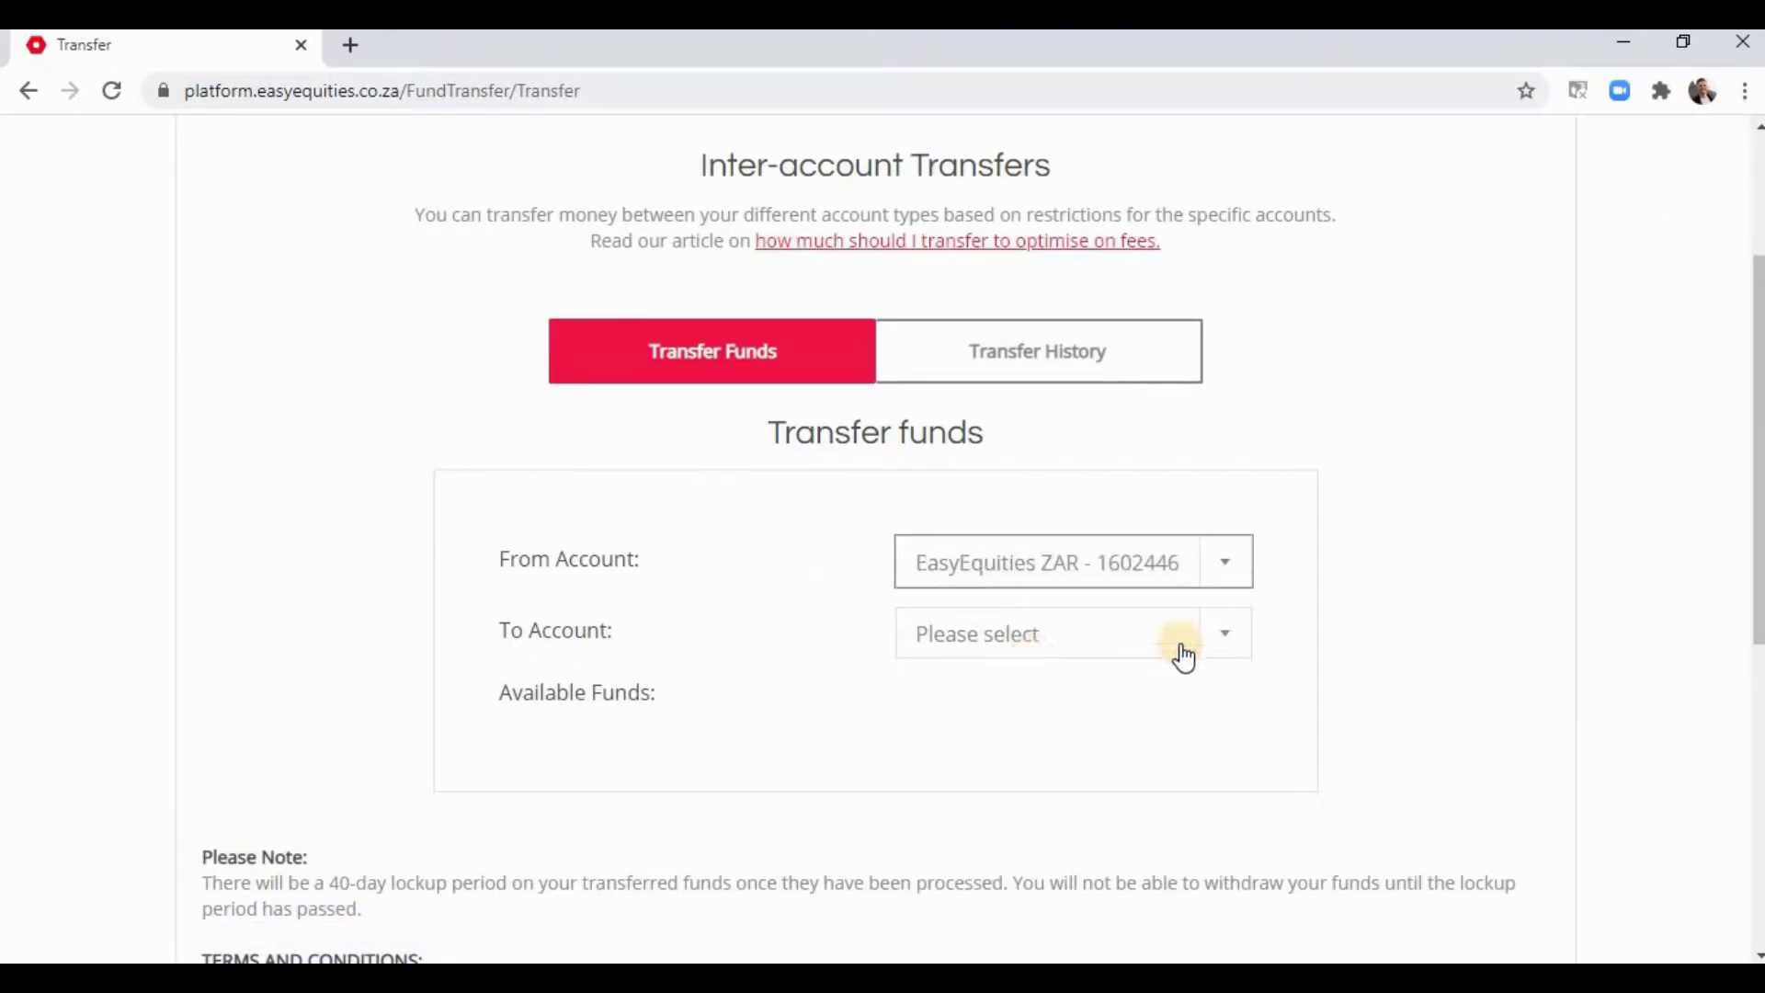
left_click(1166, 634)
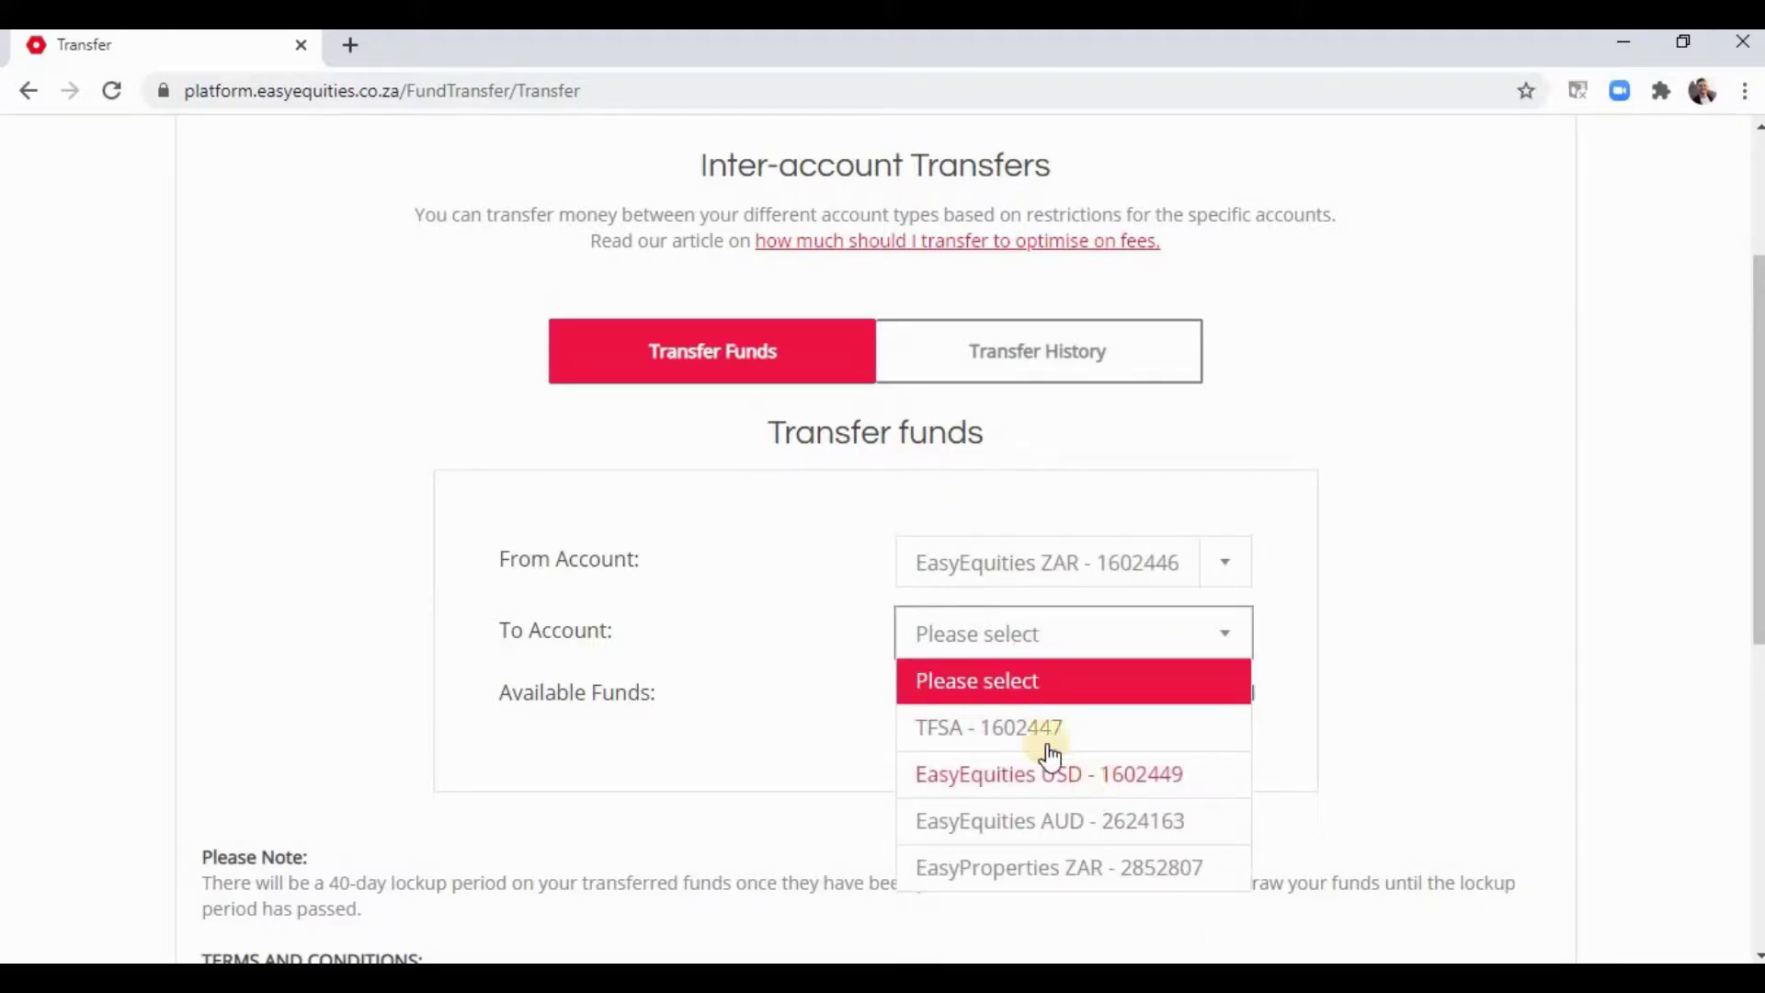
left_click(951, 735)
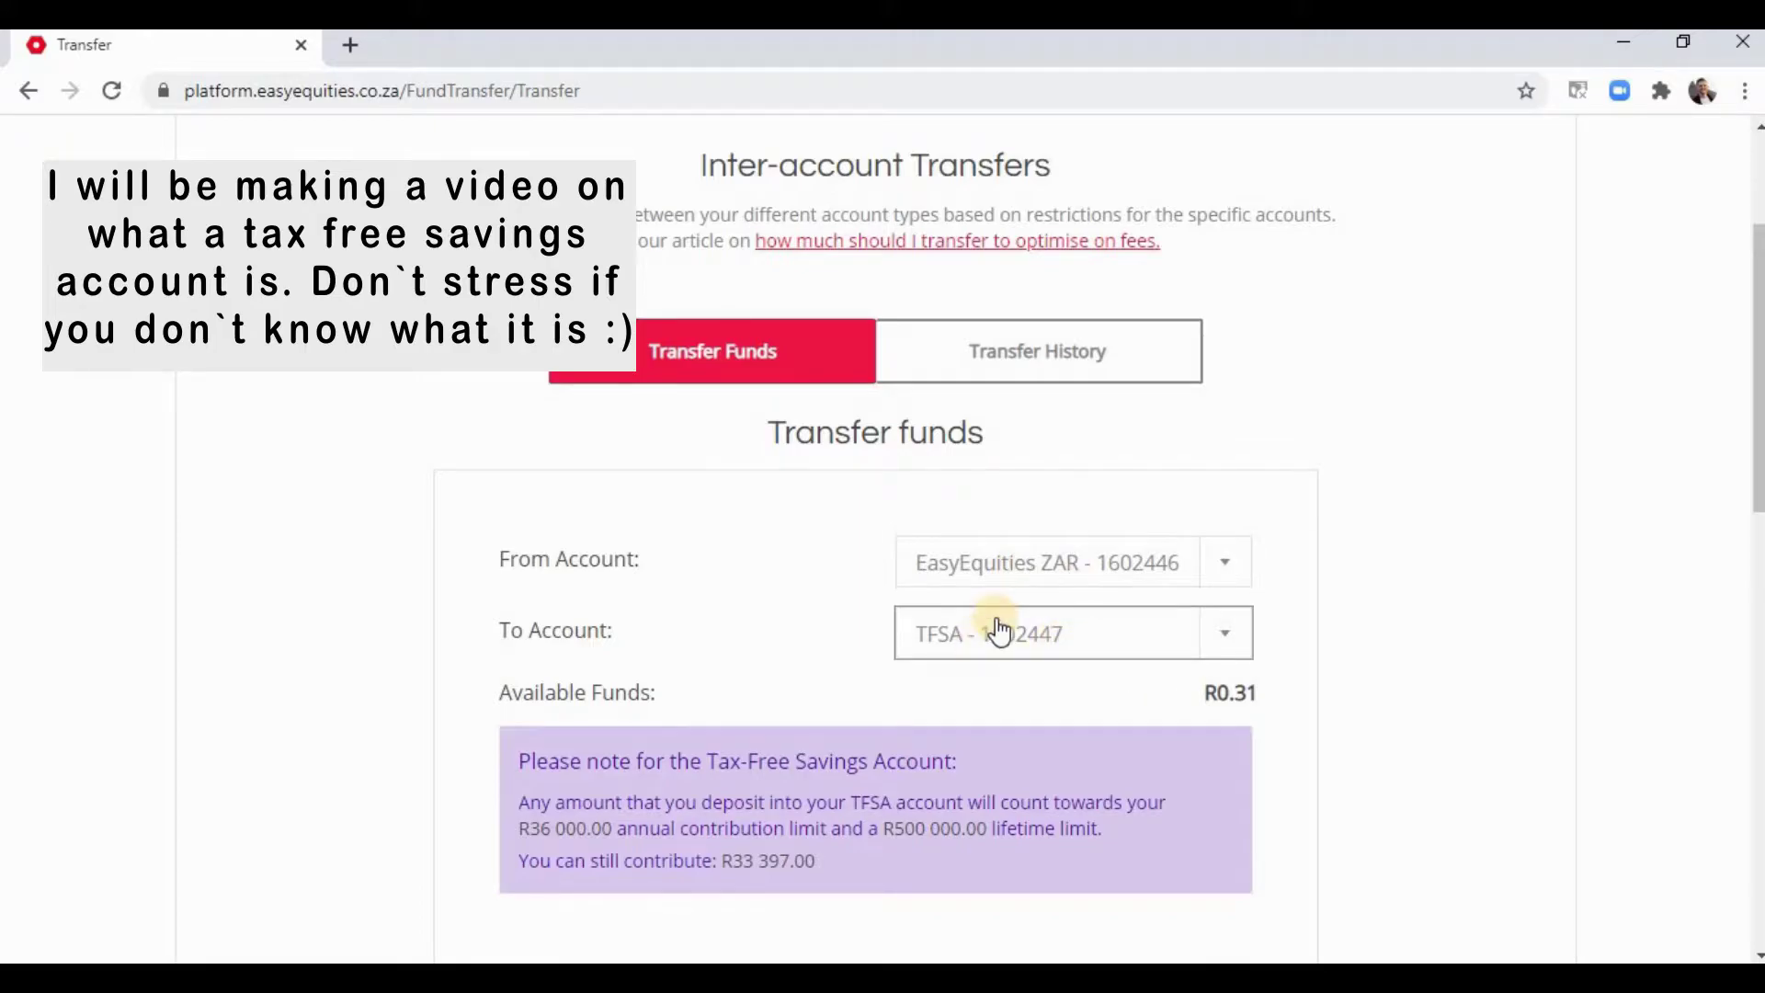
scroll(997, 623, "down", 7)
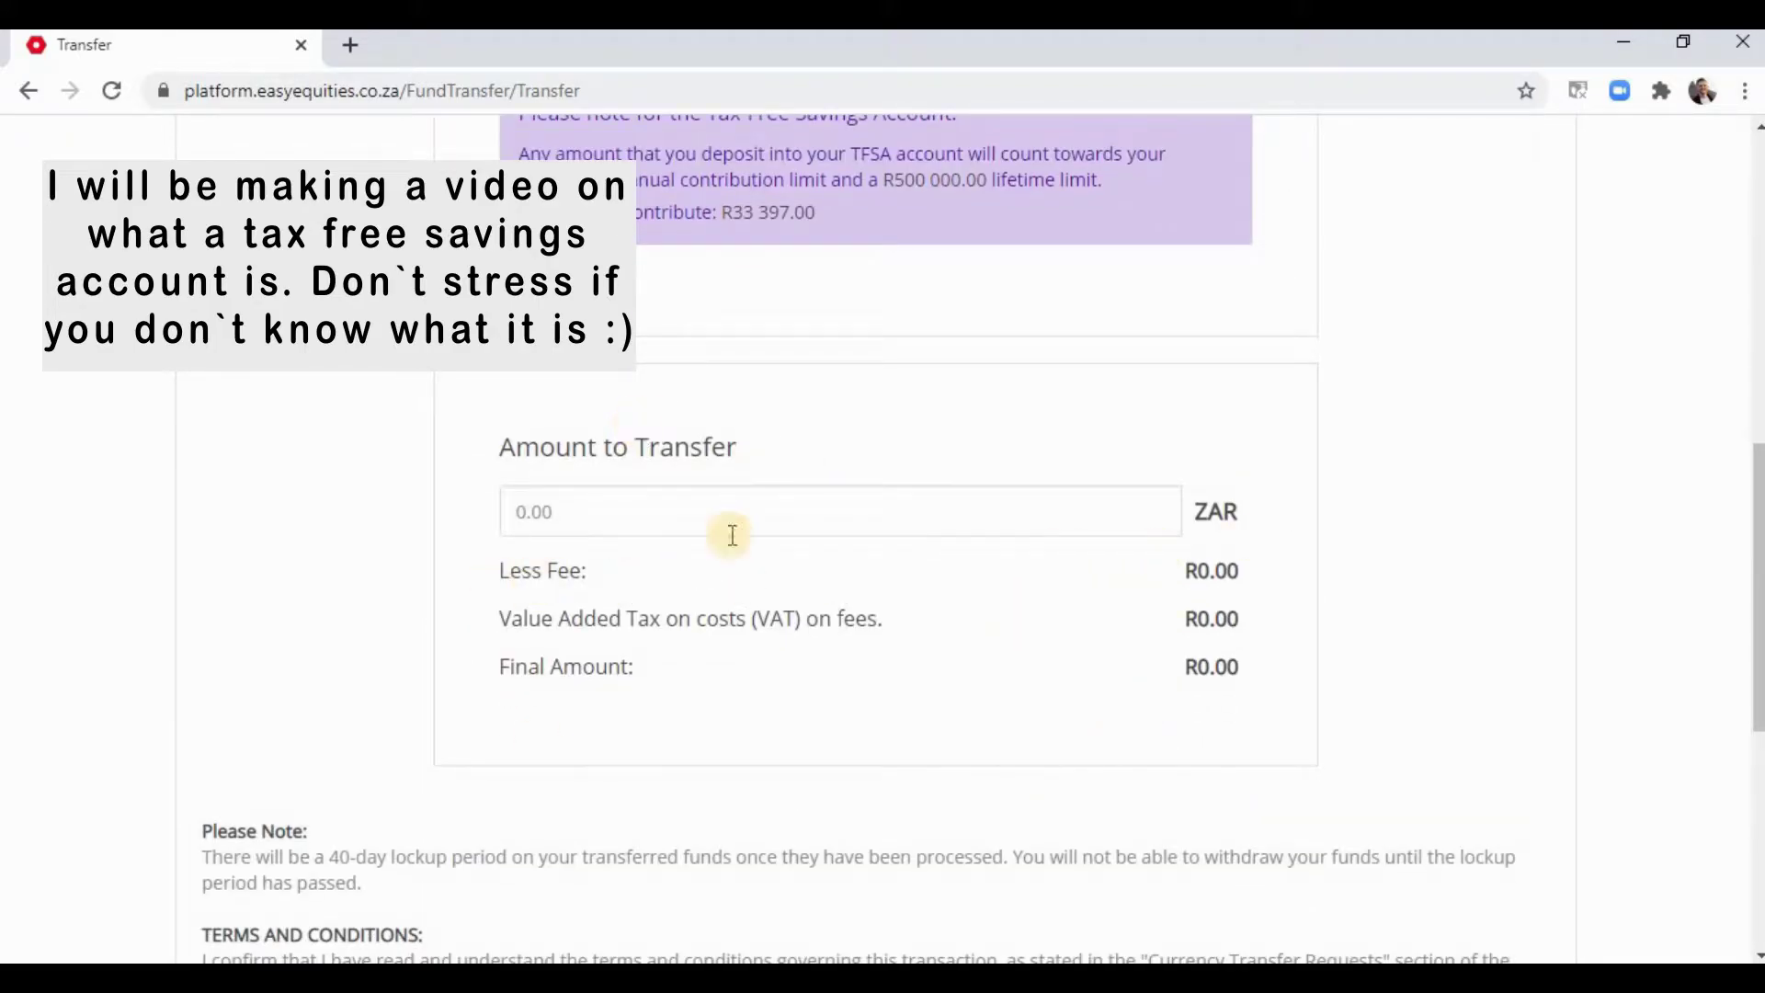
scroll(1144, 615, "up", 6)
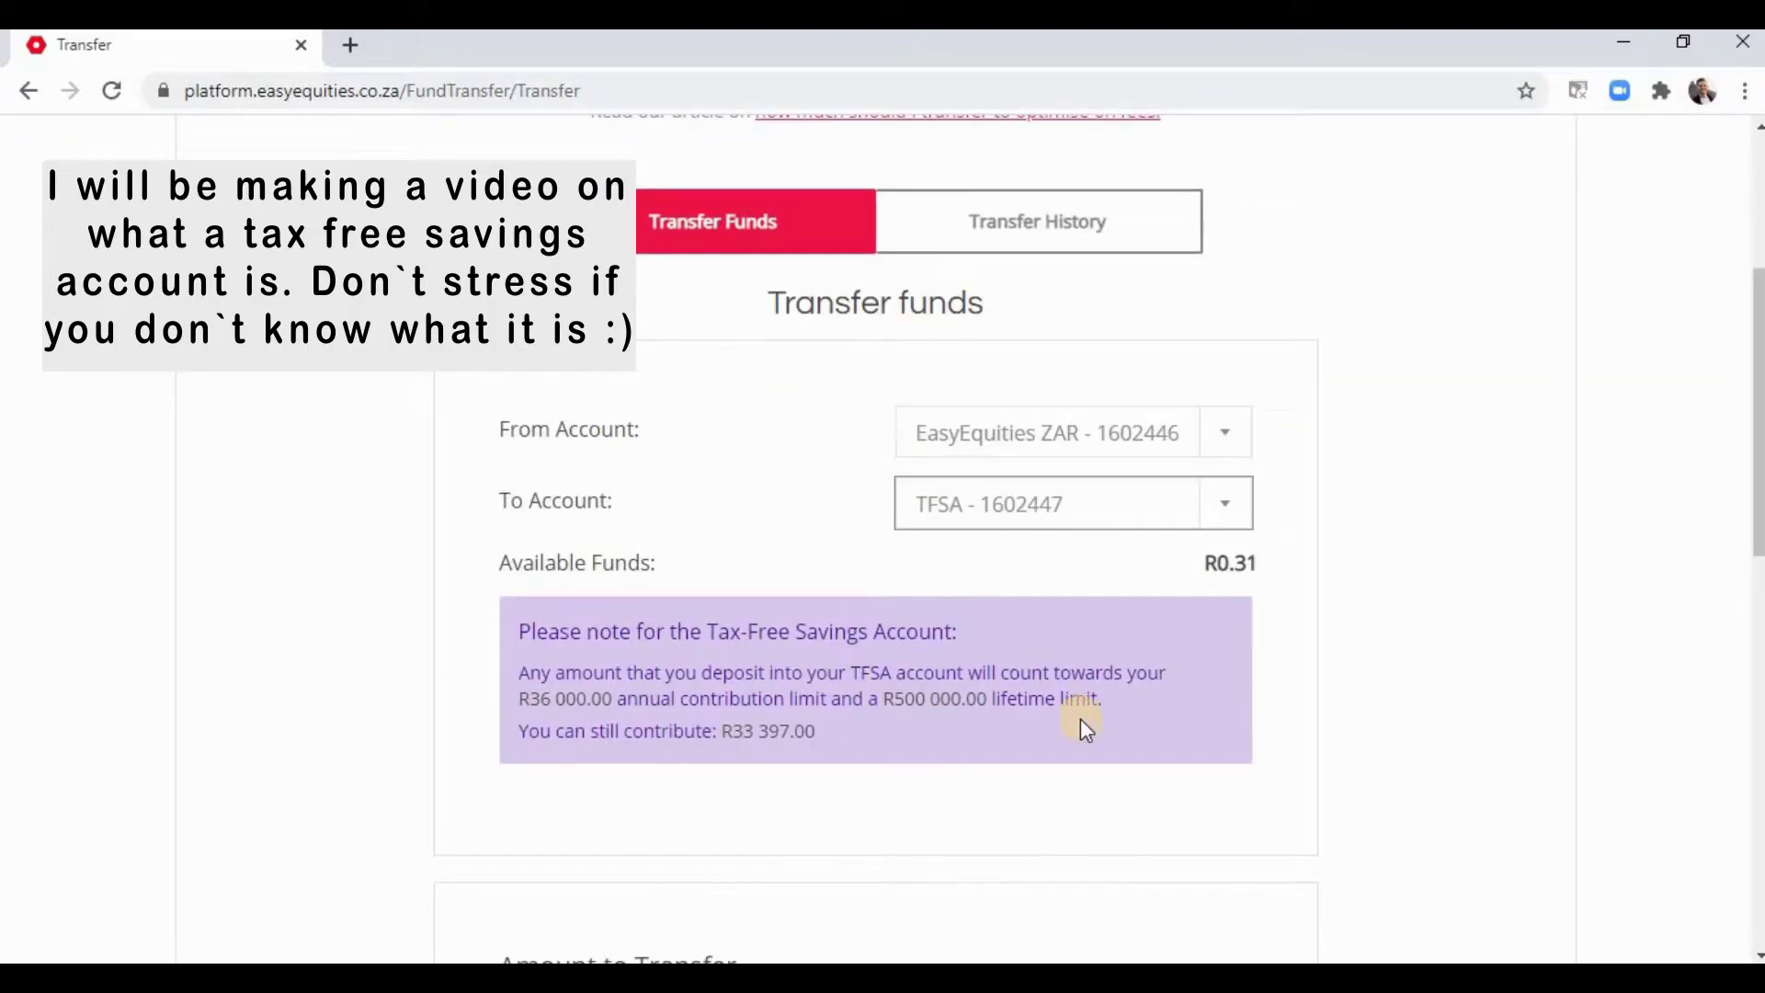
scroll(913, 713, "down", 2)
scroll(914, 713, "up", 2)
scroll(1043, 521, "up", 3)
scroll(1324, 477, "down", 3)
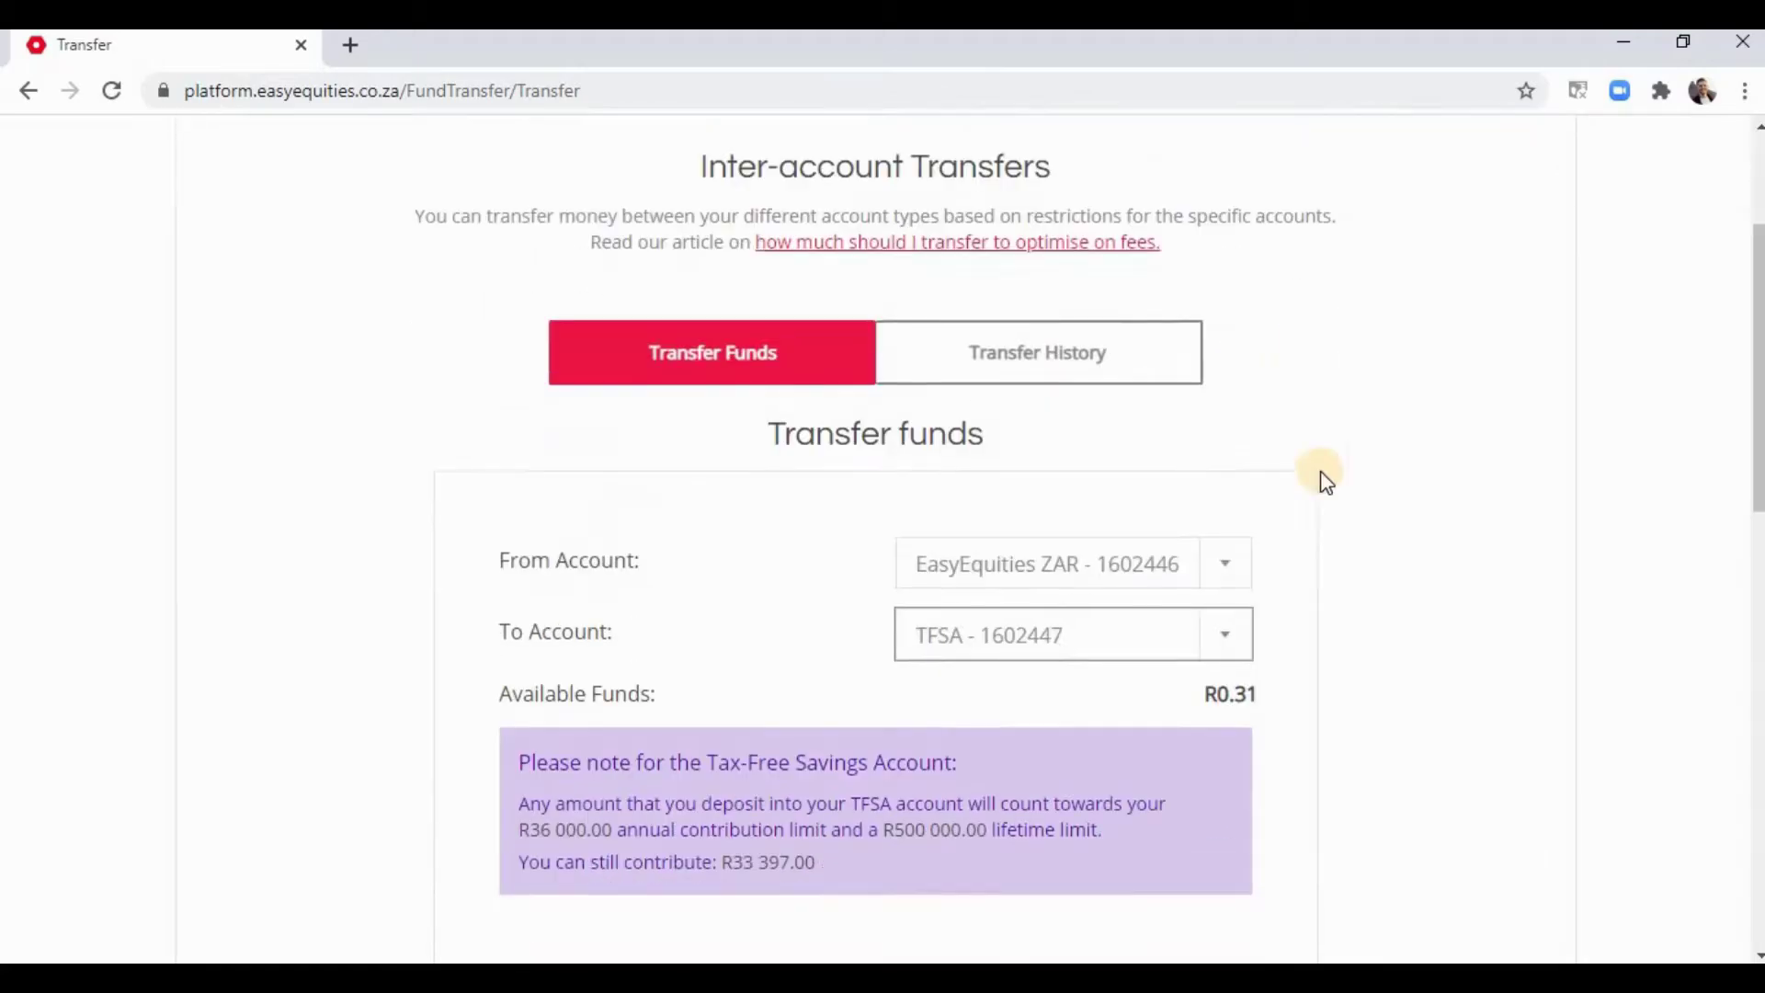
- Change the destination to EasyEquities USD and enter R100, converting to $5.57
left_click(1241, 517)
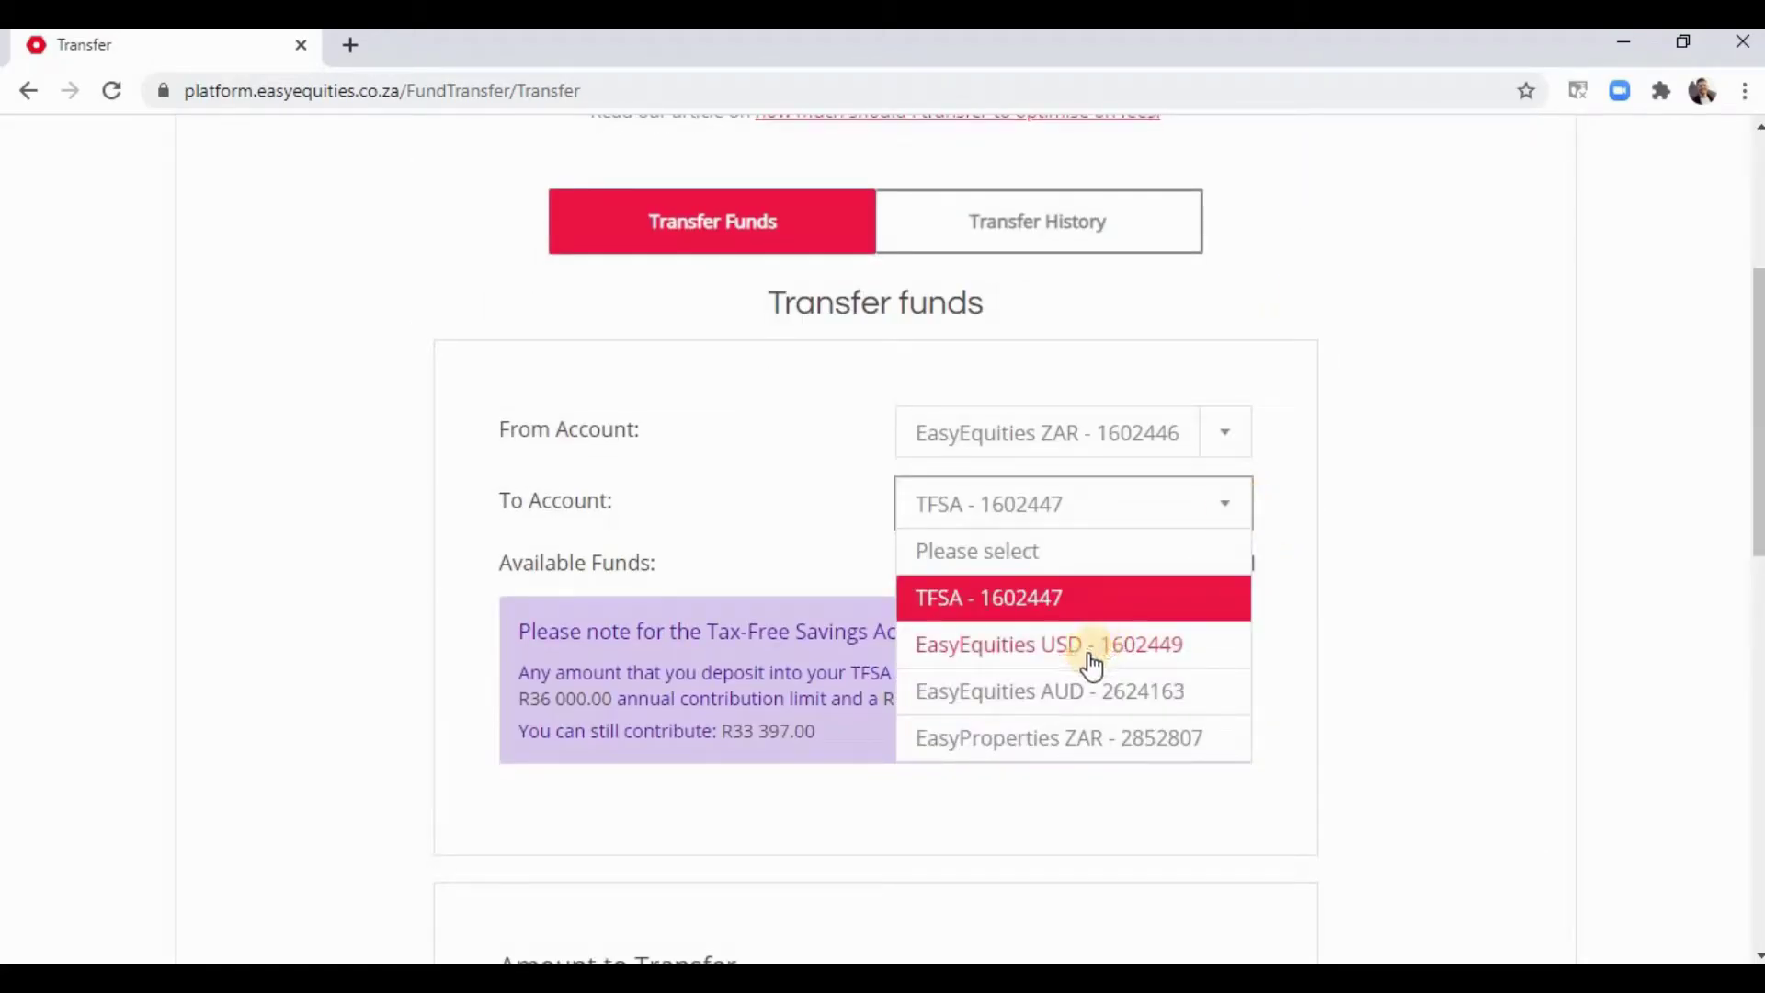
left_click(1034, 652)
scroll(992, 488, "down", 2)
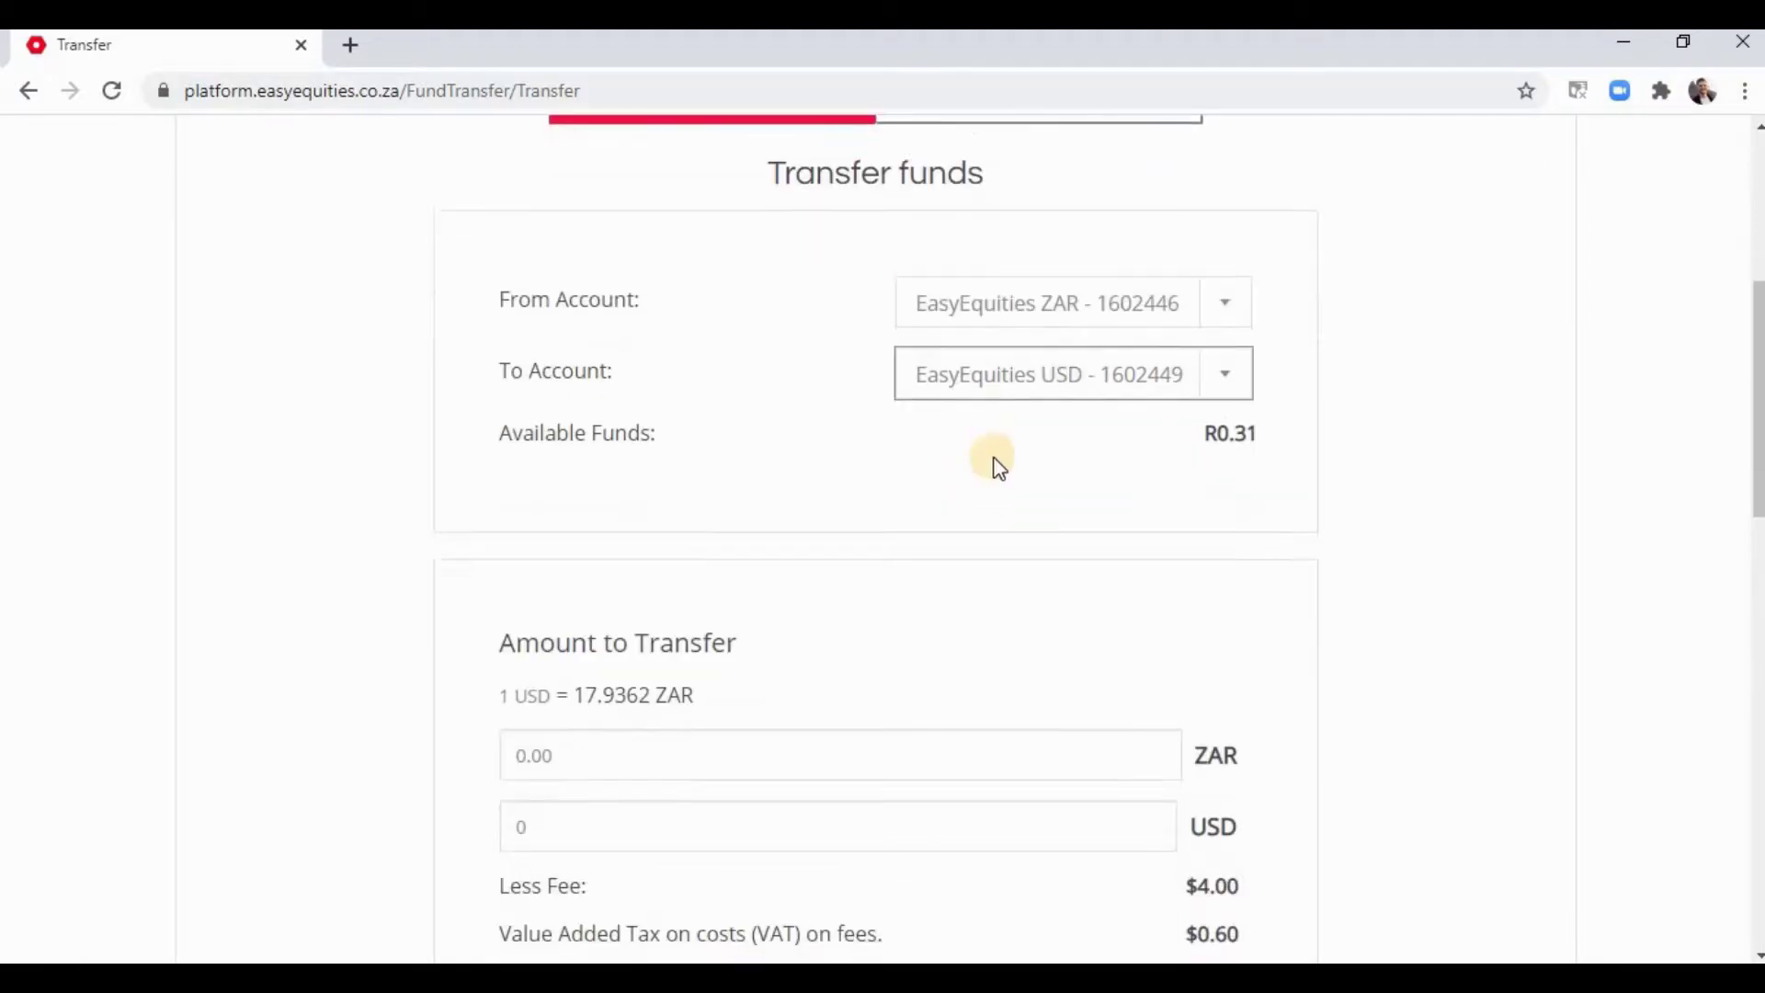
scroll(832, 675, "down", 4)
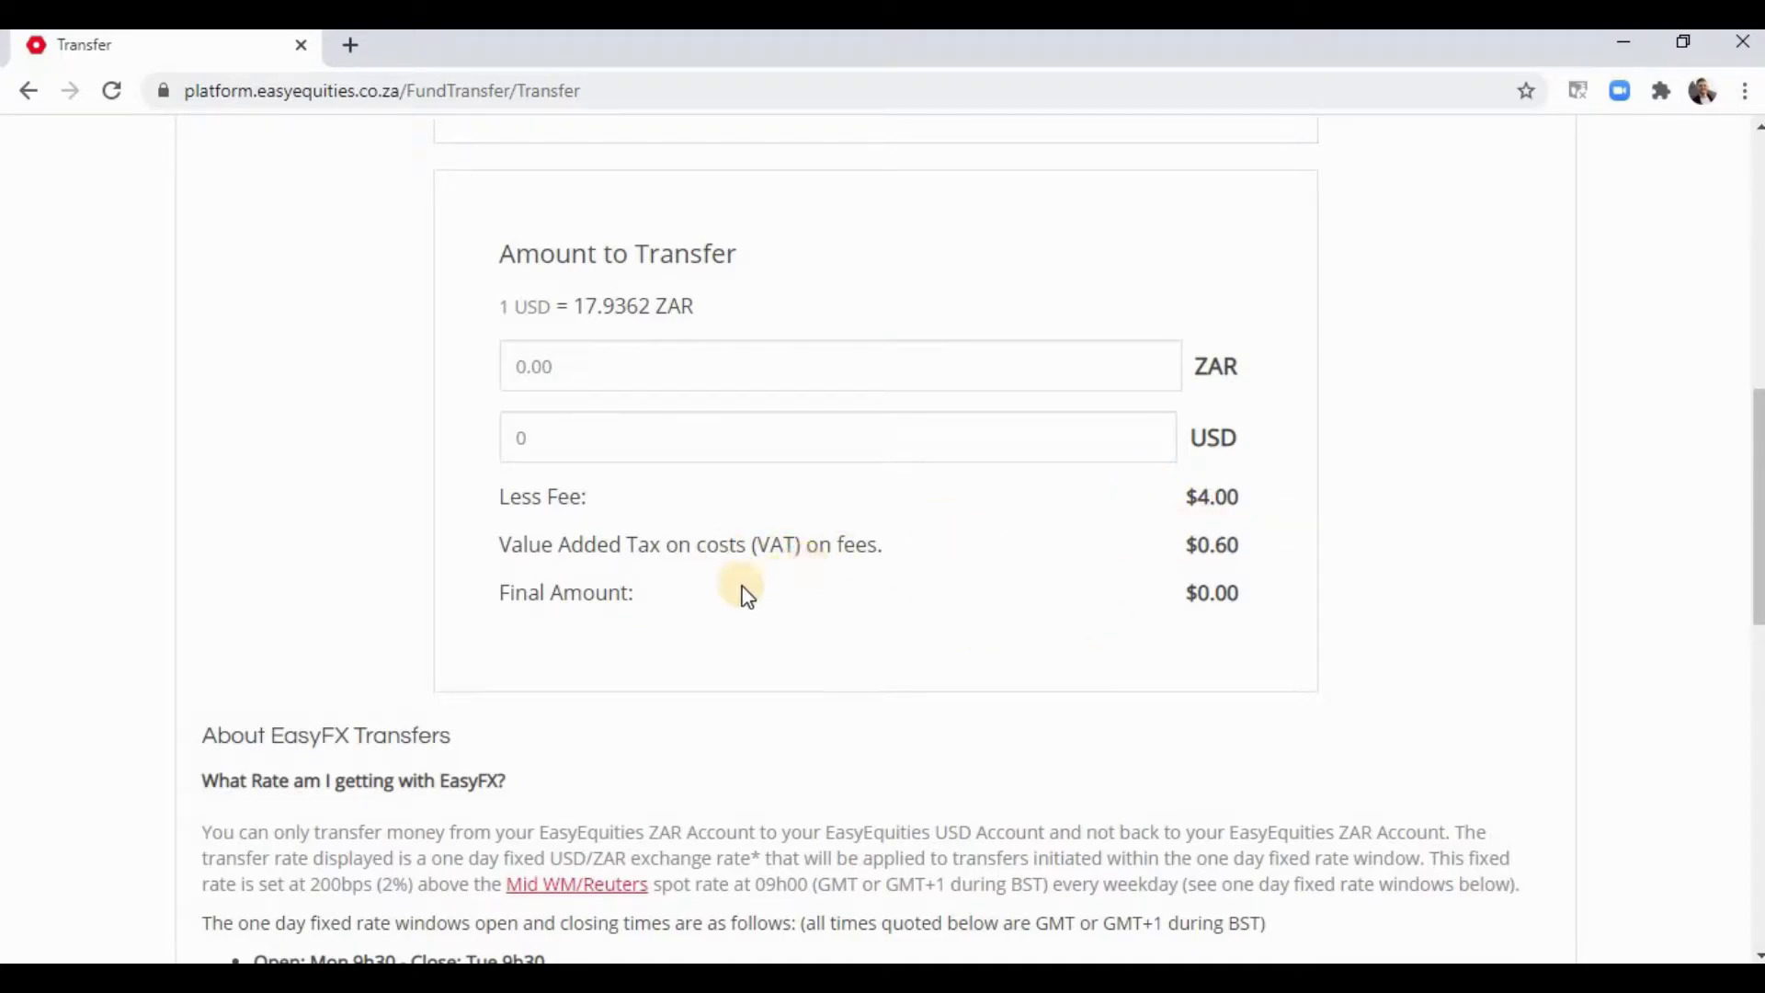
left_click(528, 368)
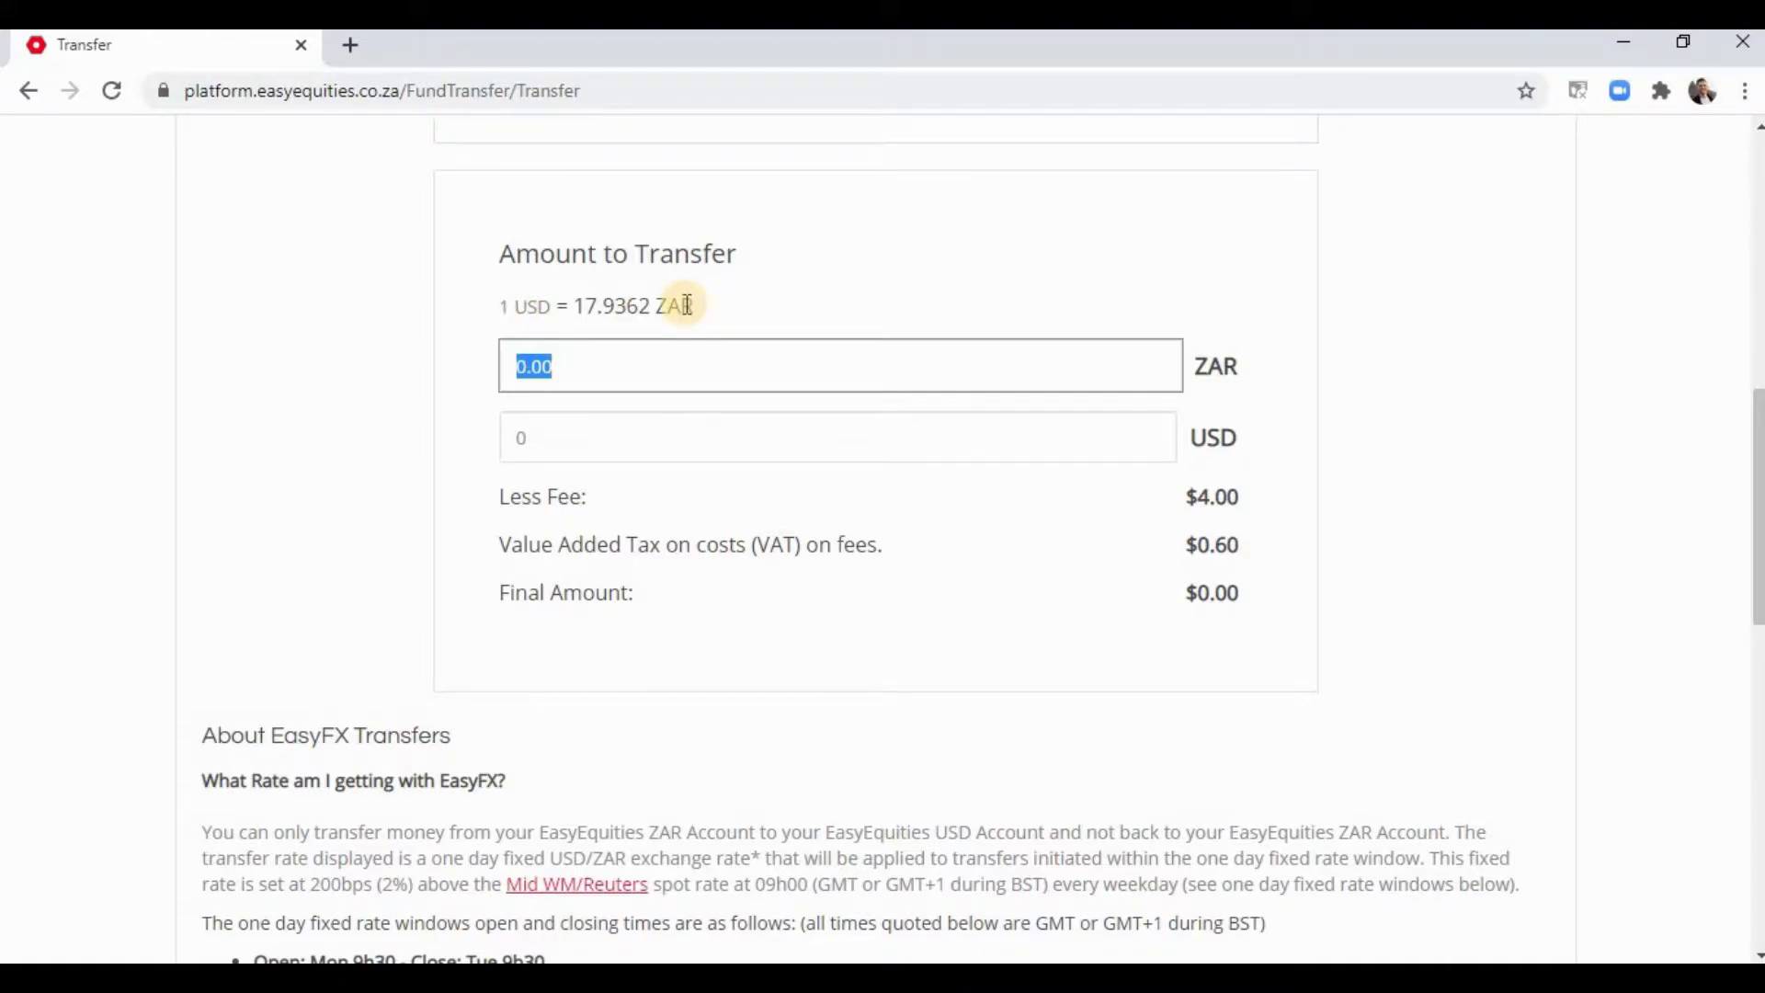
type("100")
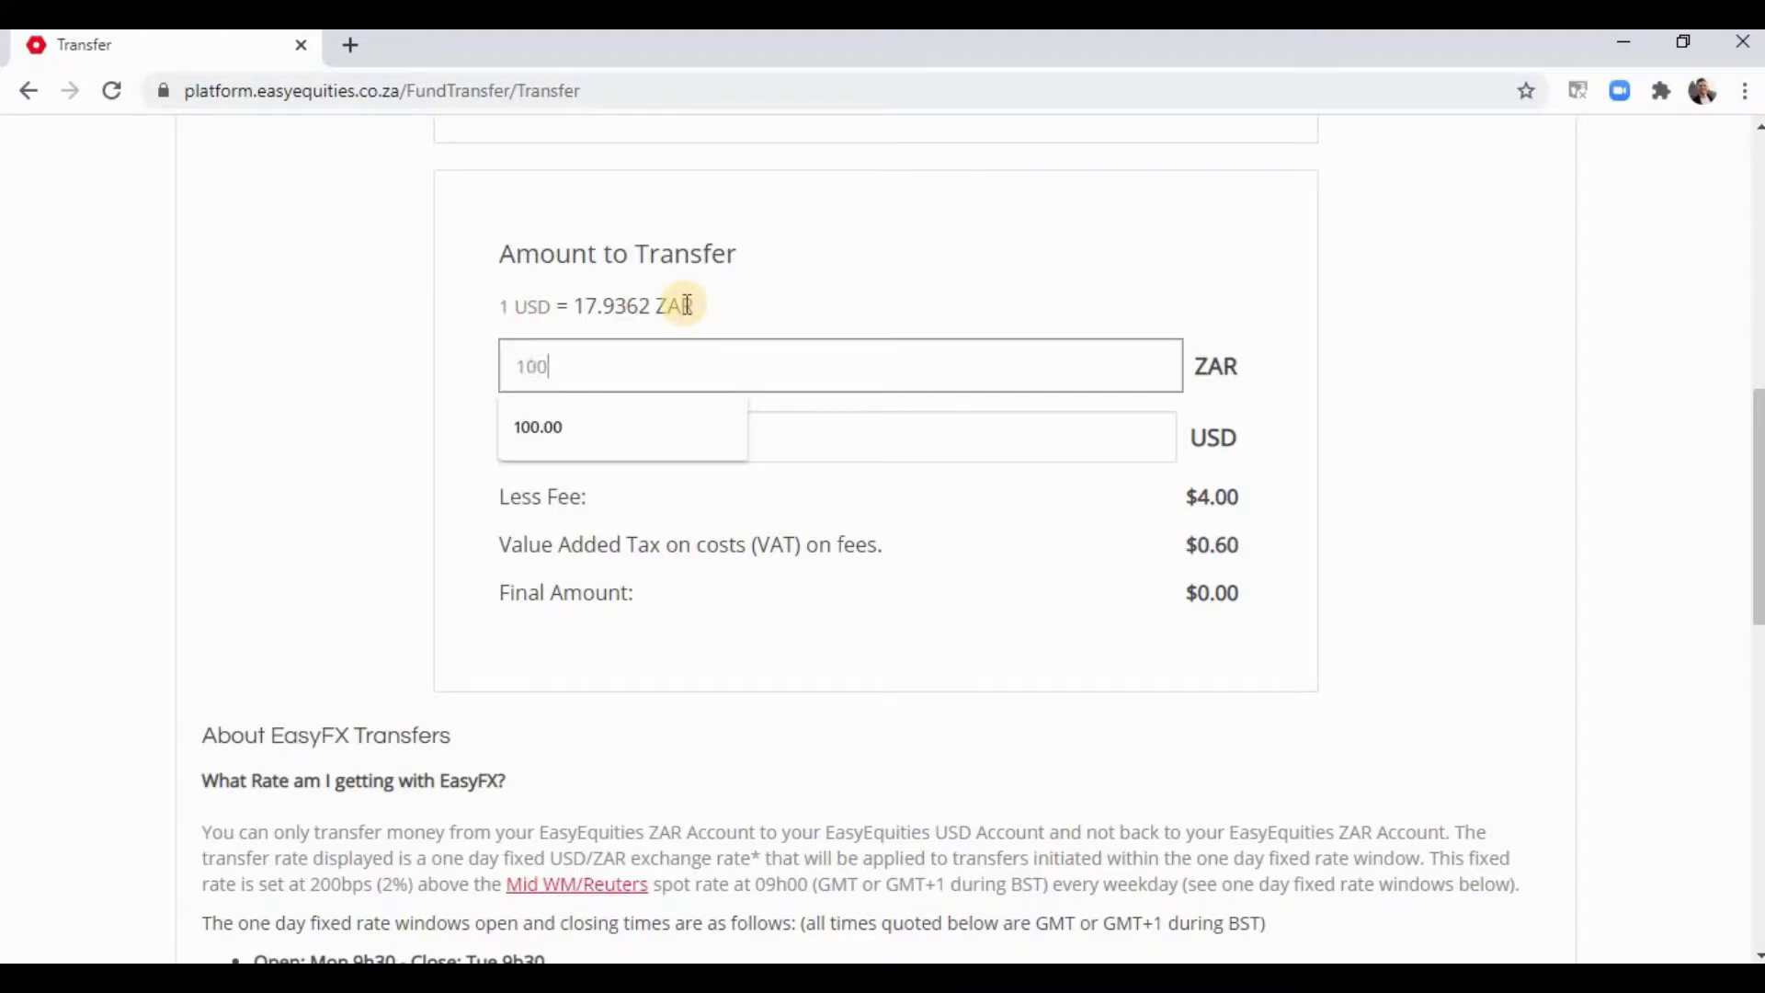
left_click(686, 305)
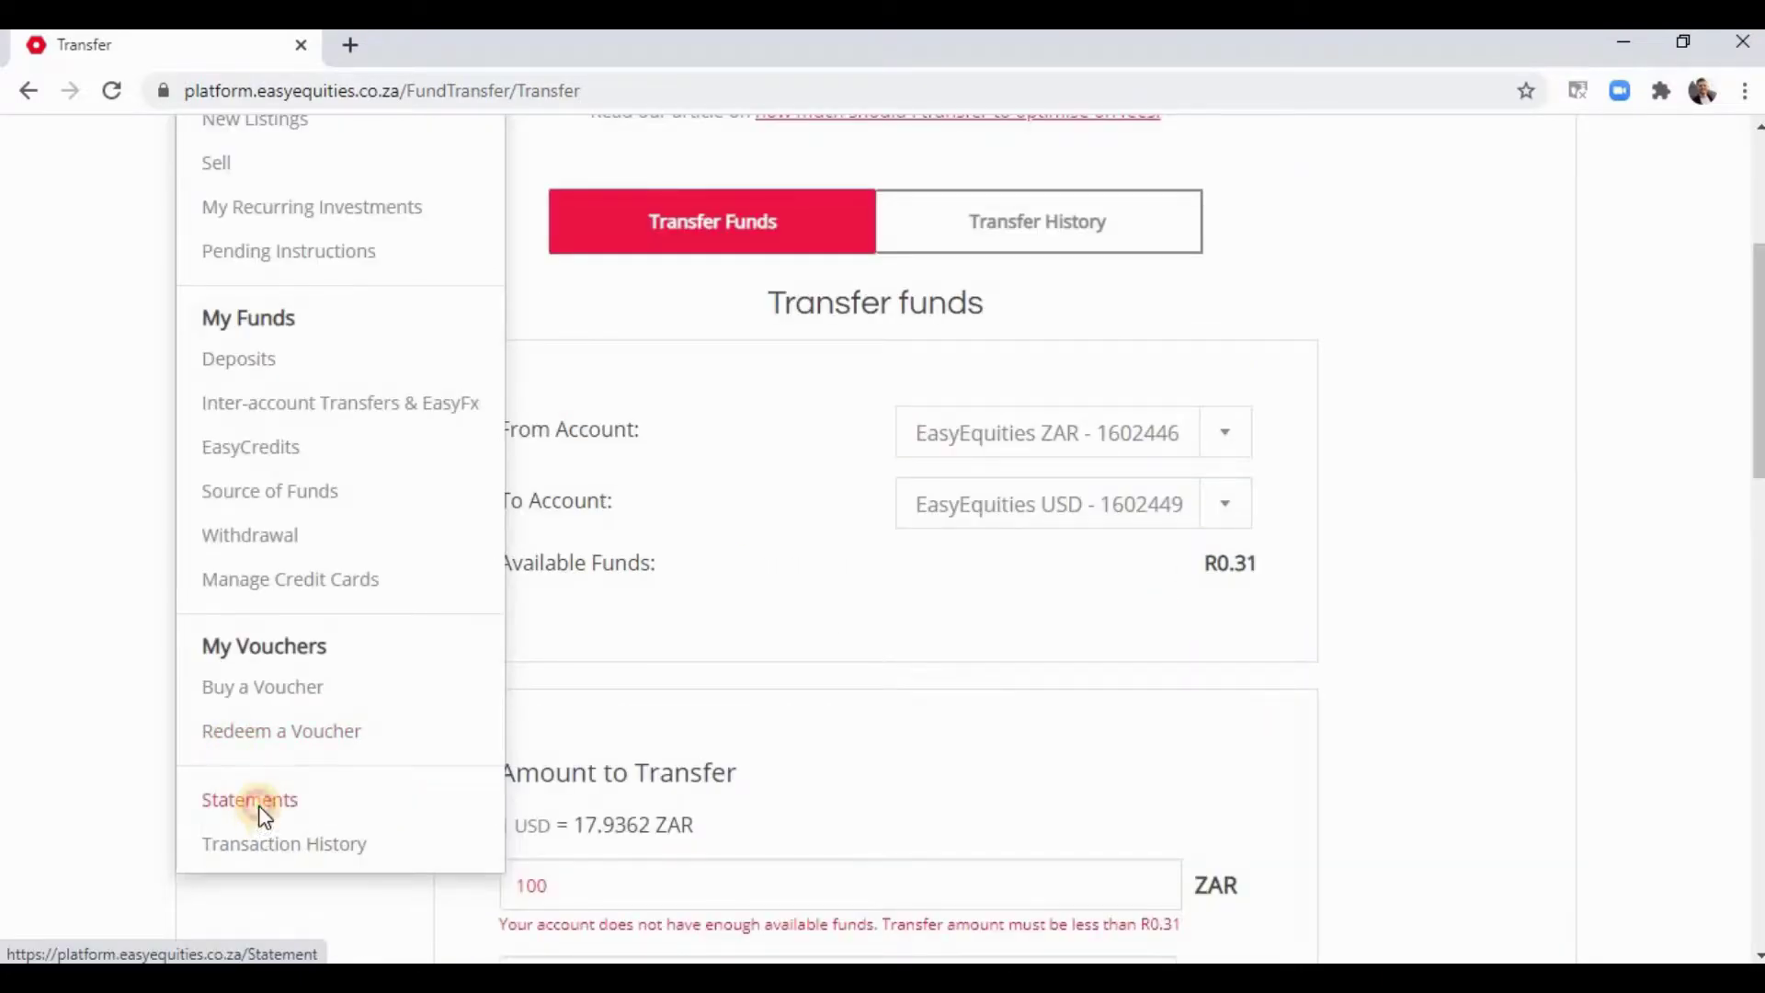
- On the Statements page, list the ZAR tax certificates and download 2020_02_IT3B/C
left_click(250, 801)
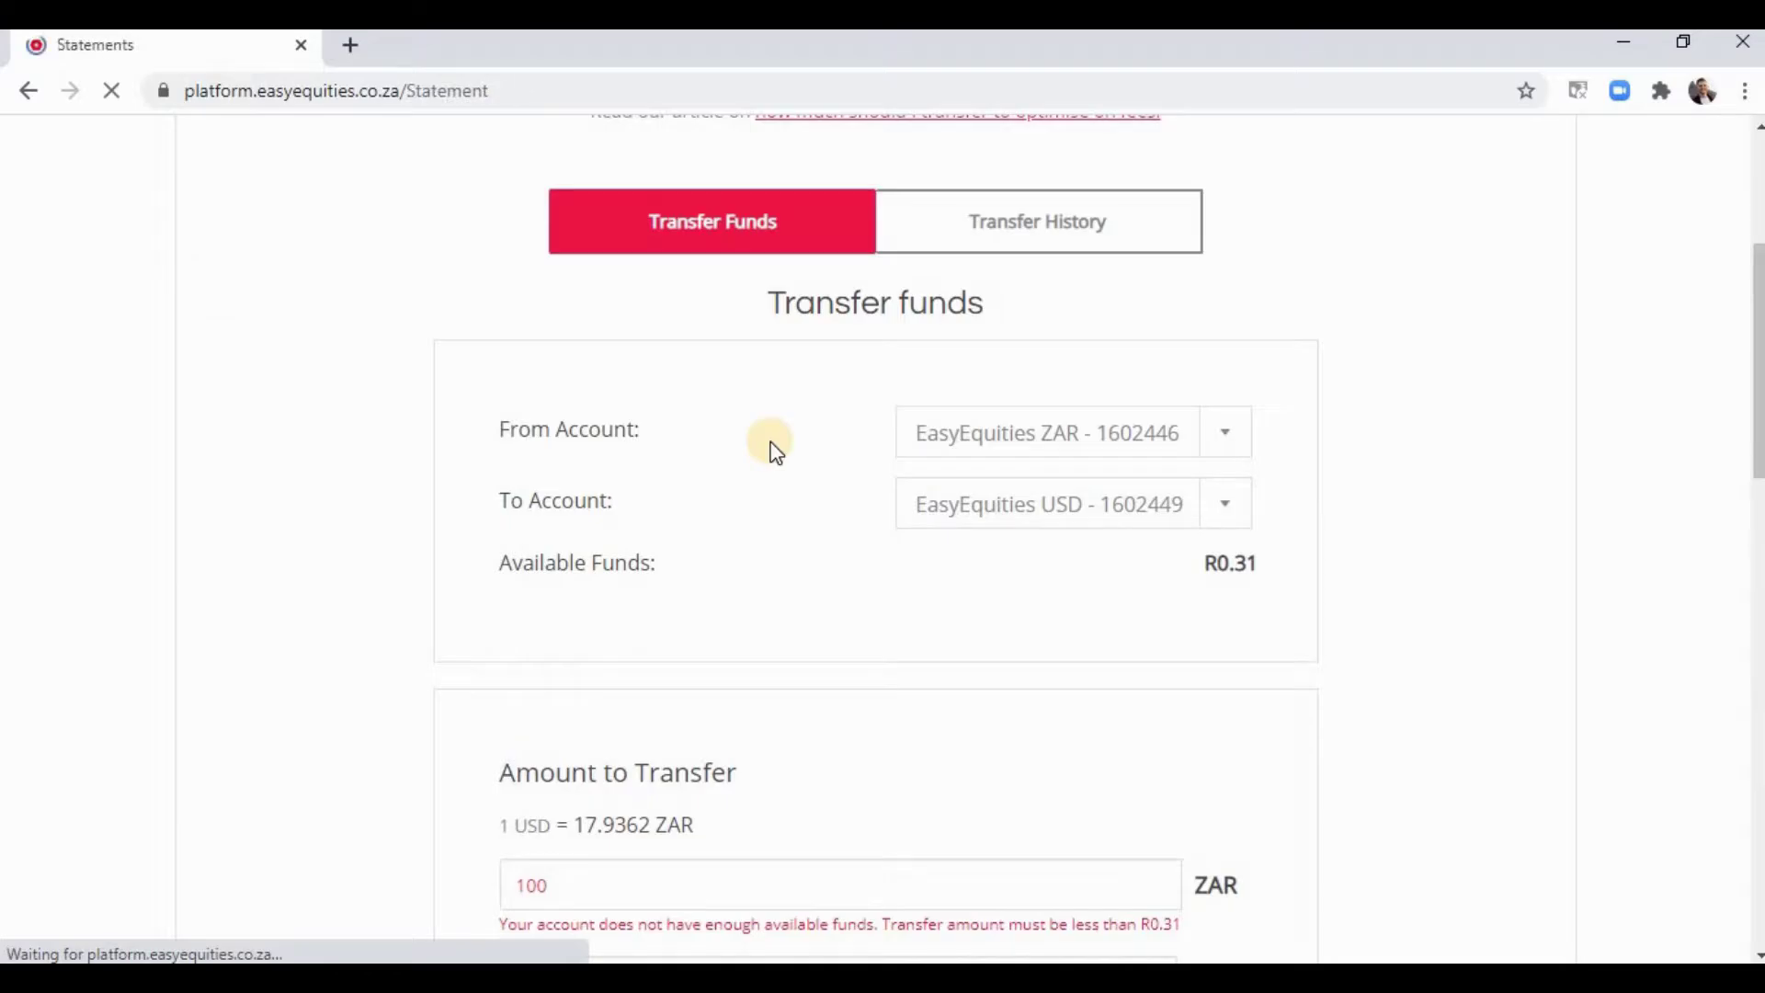
scroll(923, 472, "down", 3)
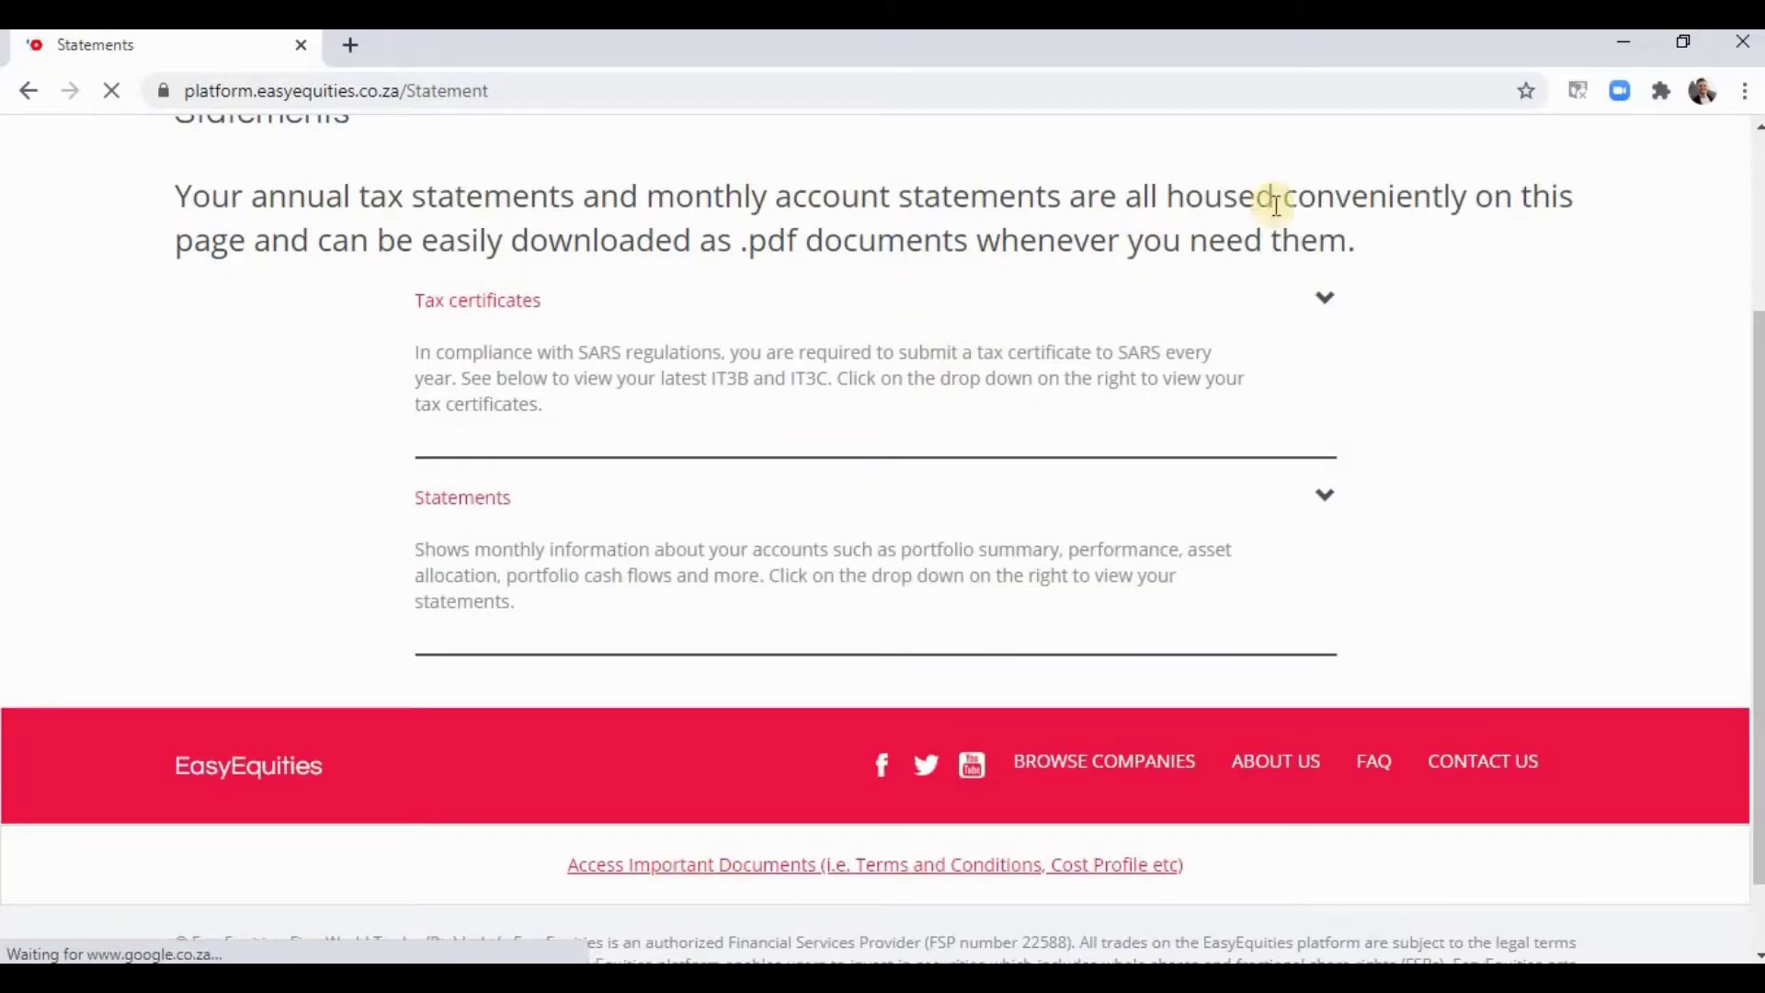
scroll(1287, 355, "up", 2)
left_click(1321, 431)
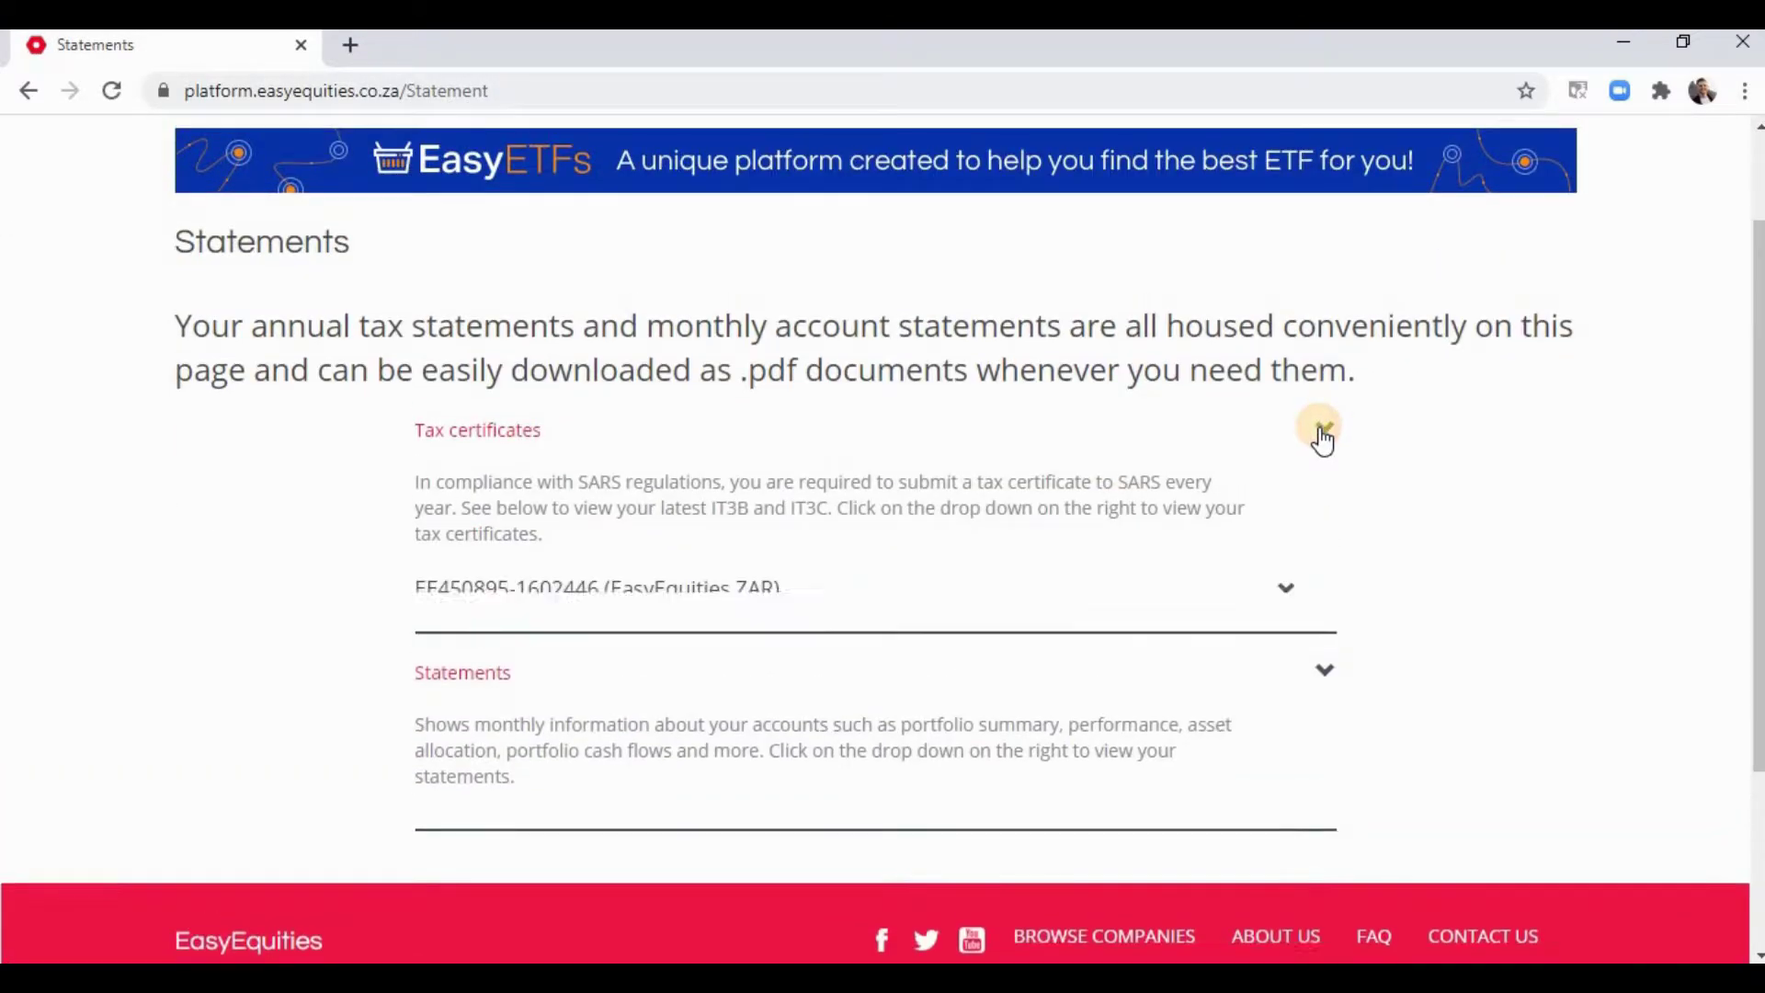
left_click(1288, 593)
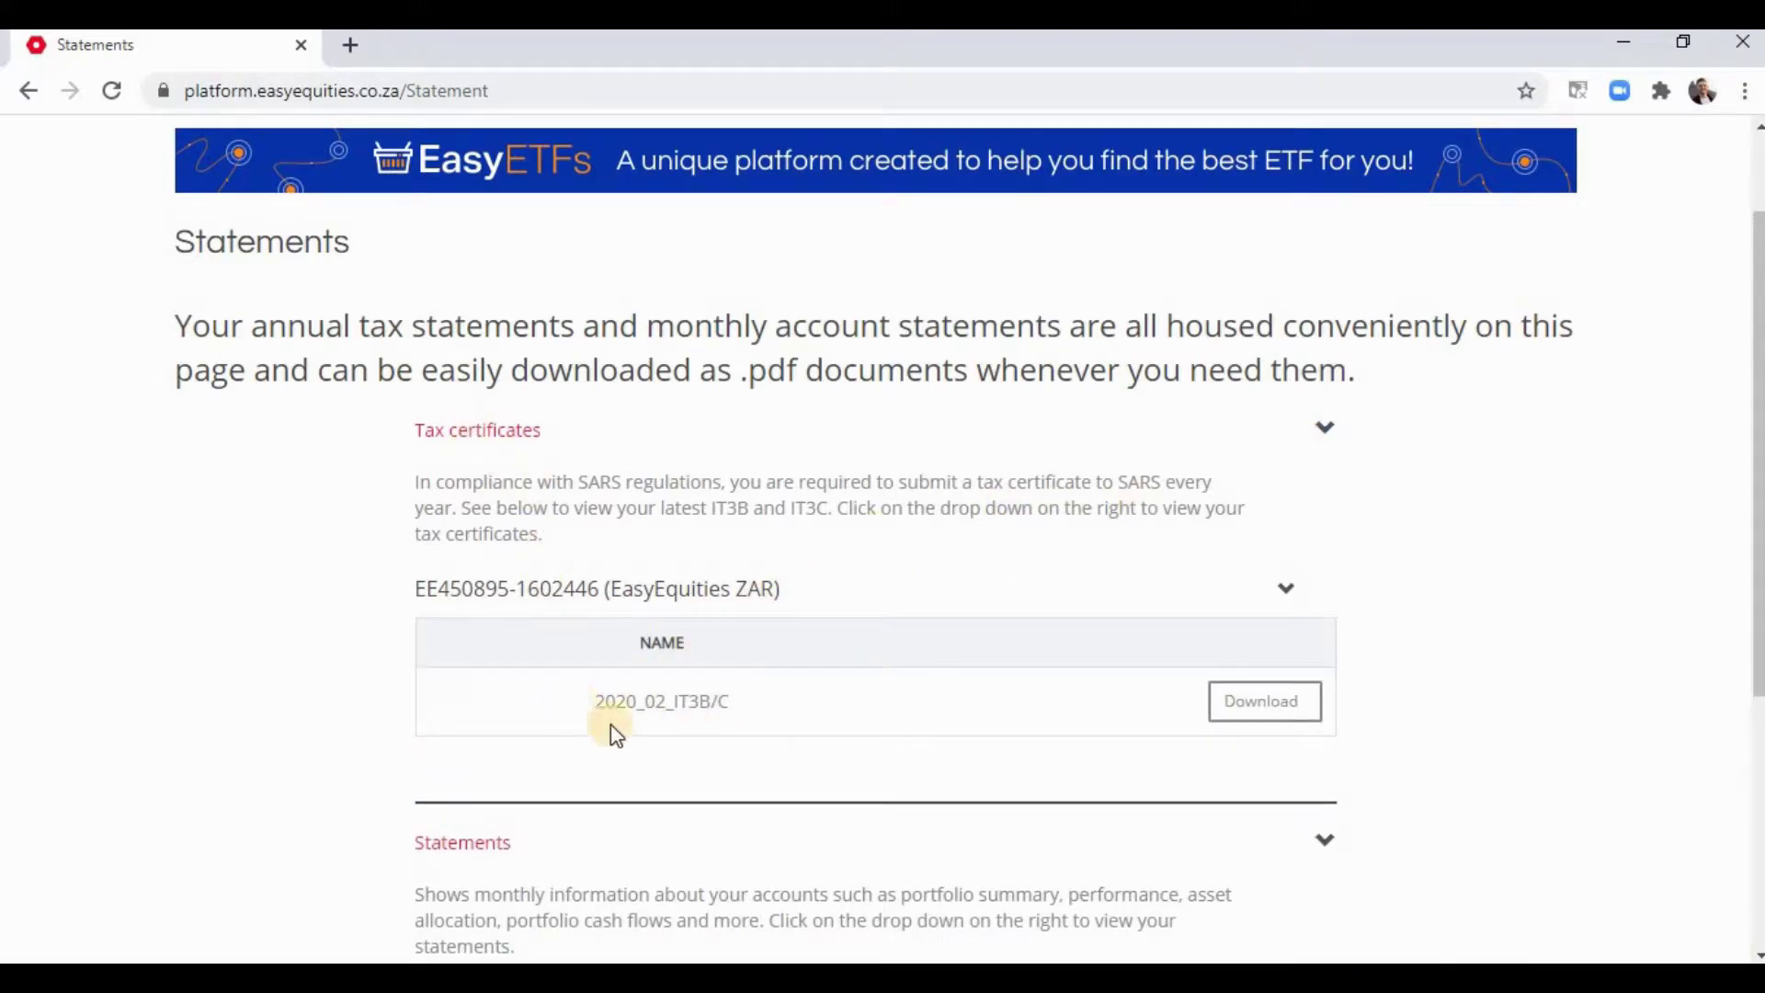
left_click(1280, 707)
scroll(704, 614, "down", 3)
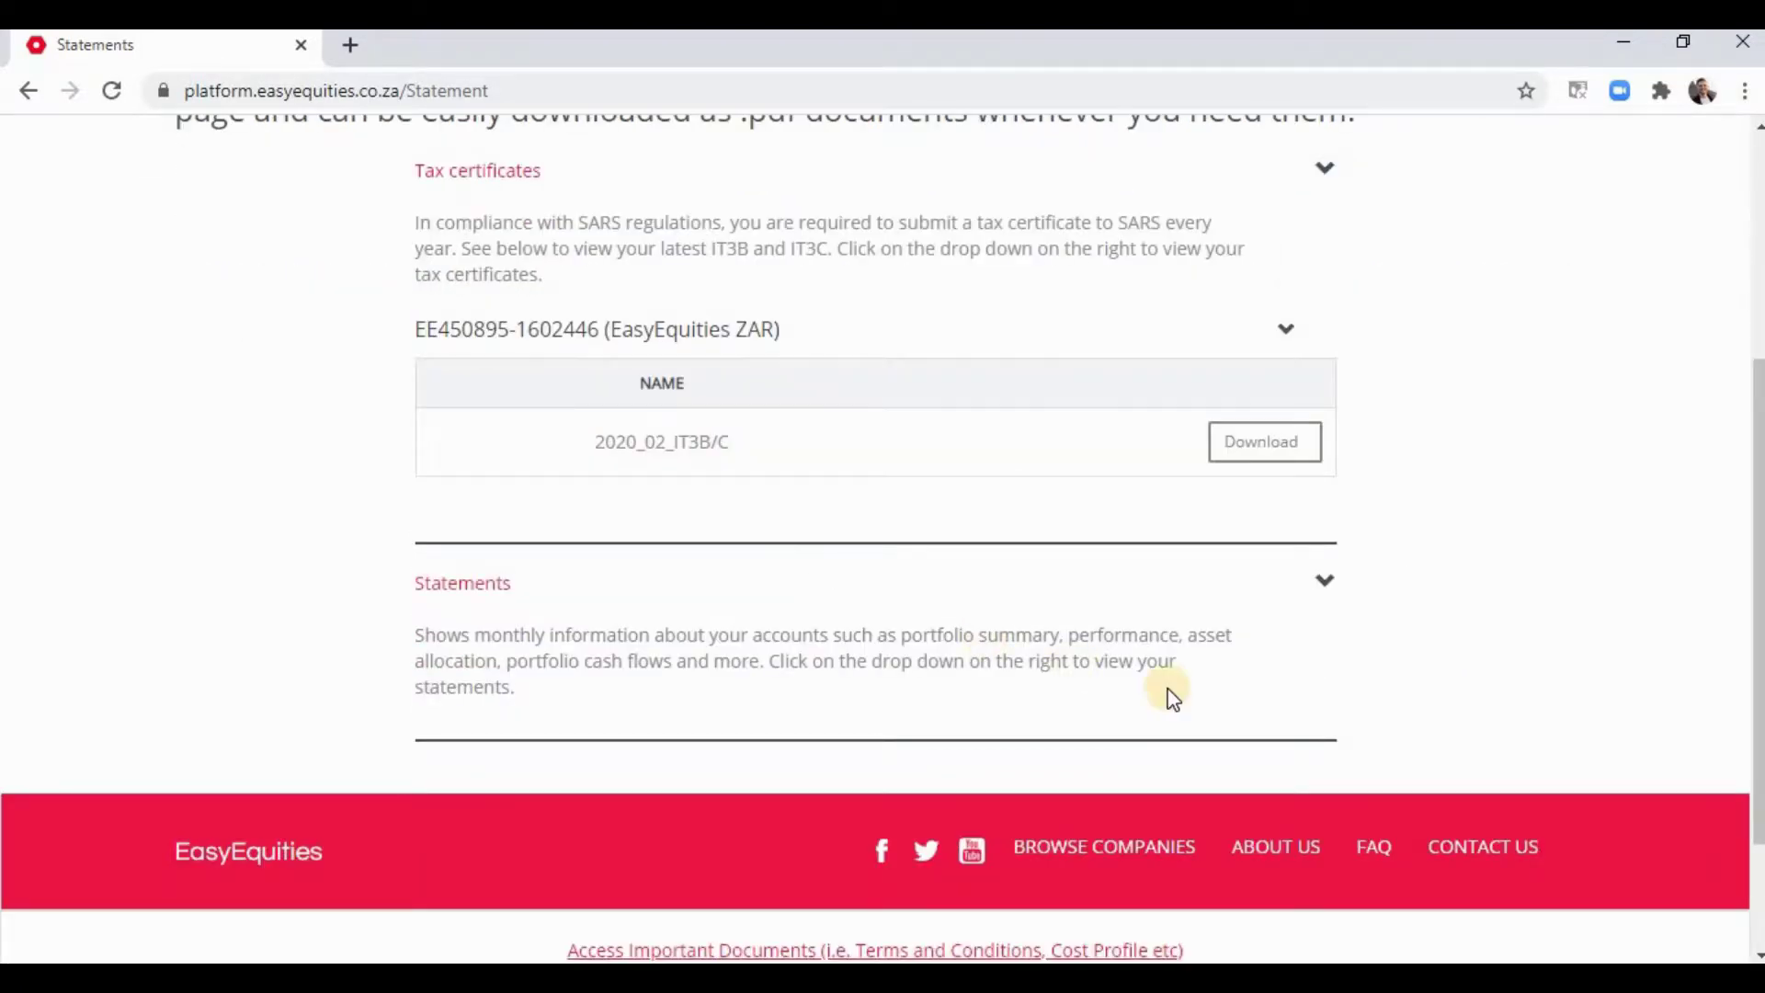
- Expand Statements and list the USD, ZAR and TFSA monthly statements
left_click(1327, 581)
scroll(1314, 551, "down", 3)
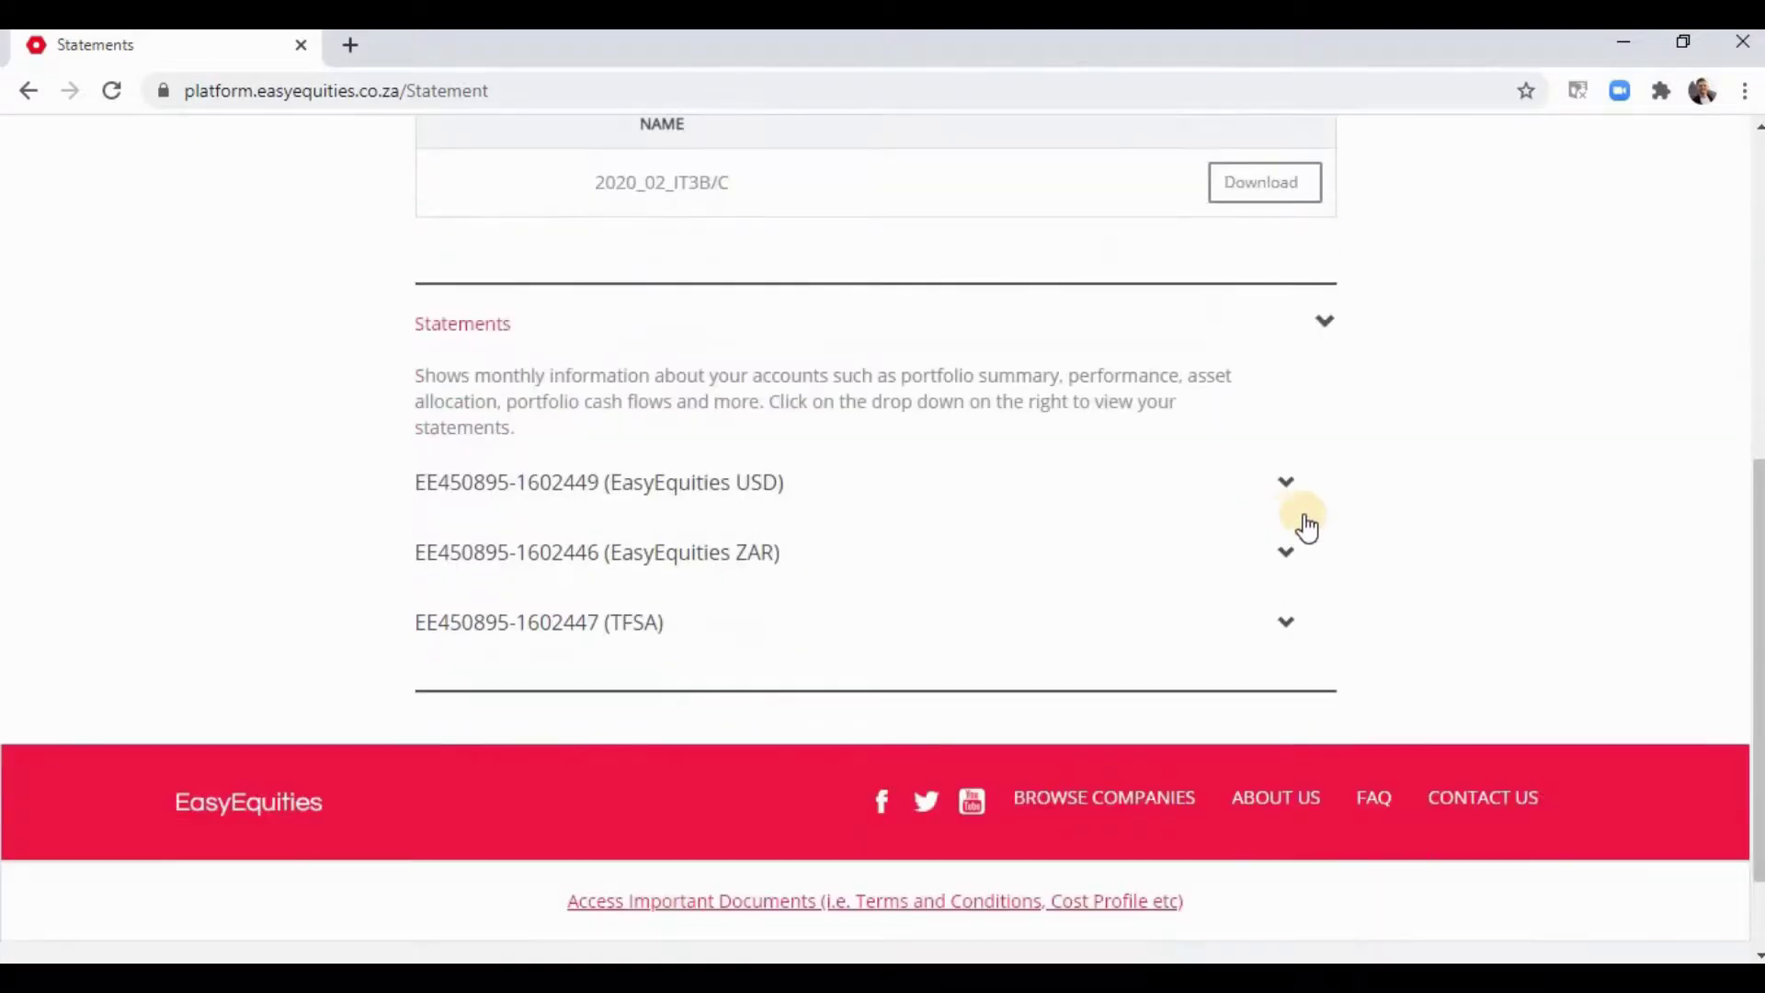
left_click(1292, 483)
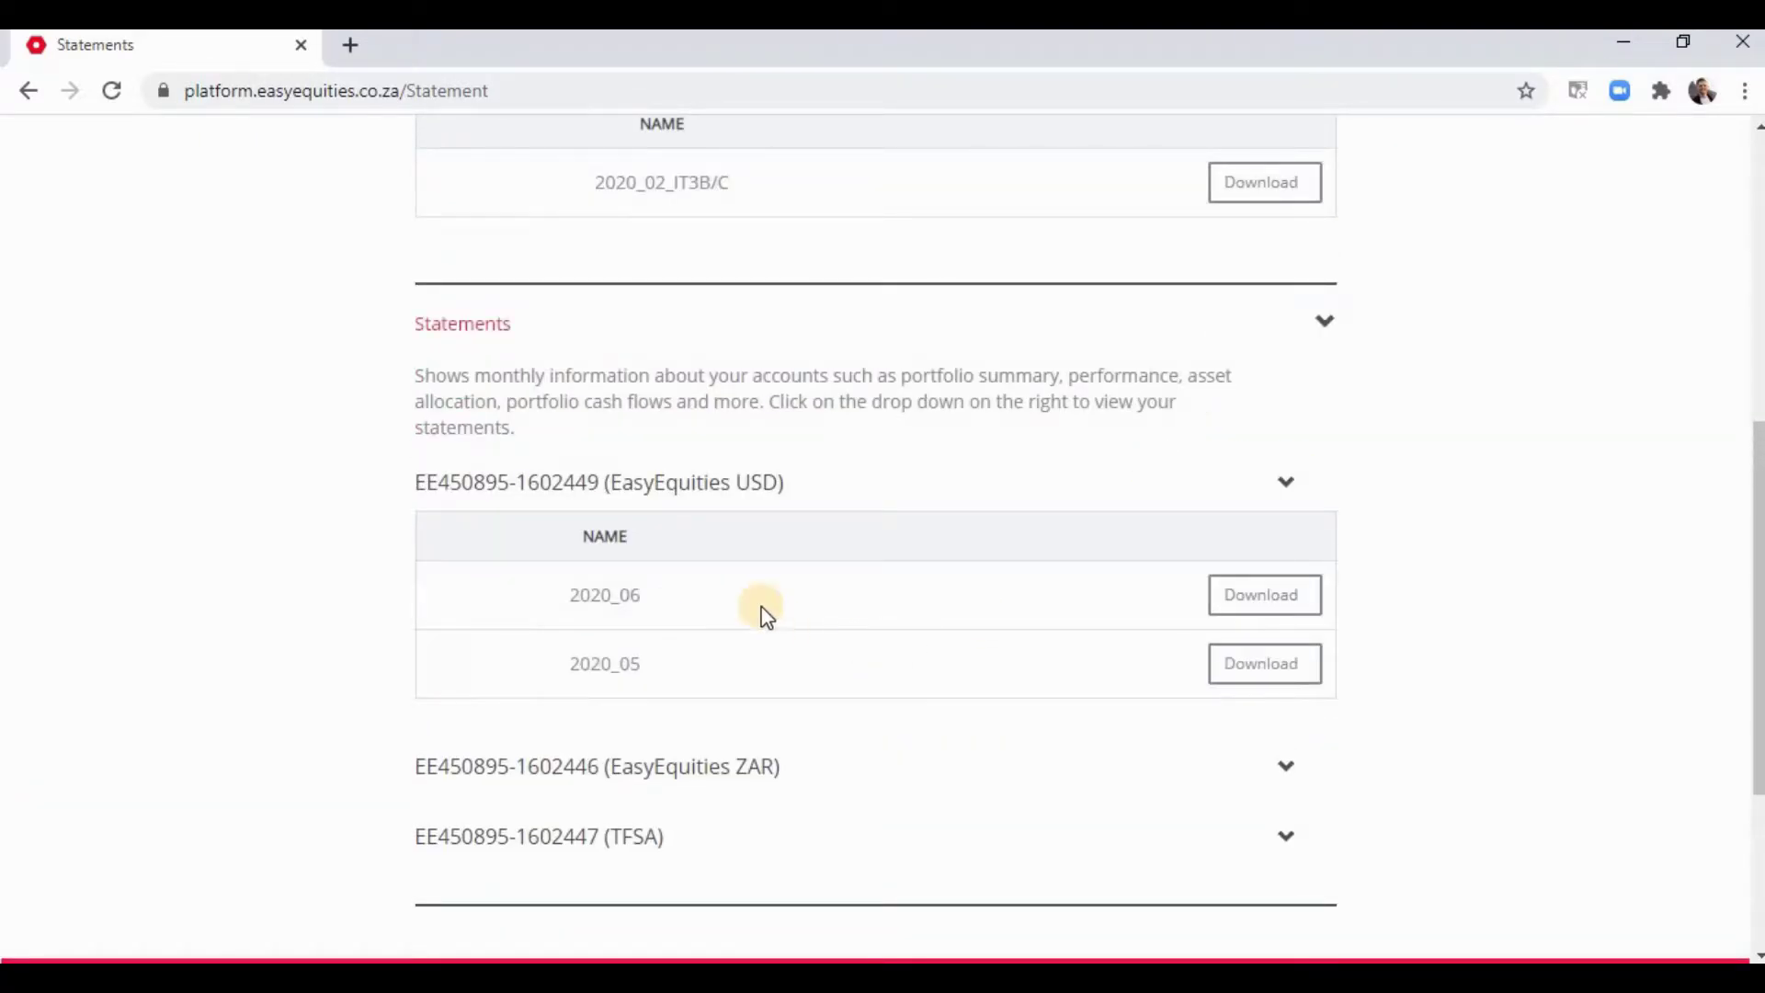
left_click(1264, 782)
scroll(1122, 654, "down", 4)
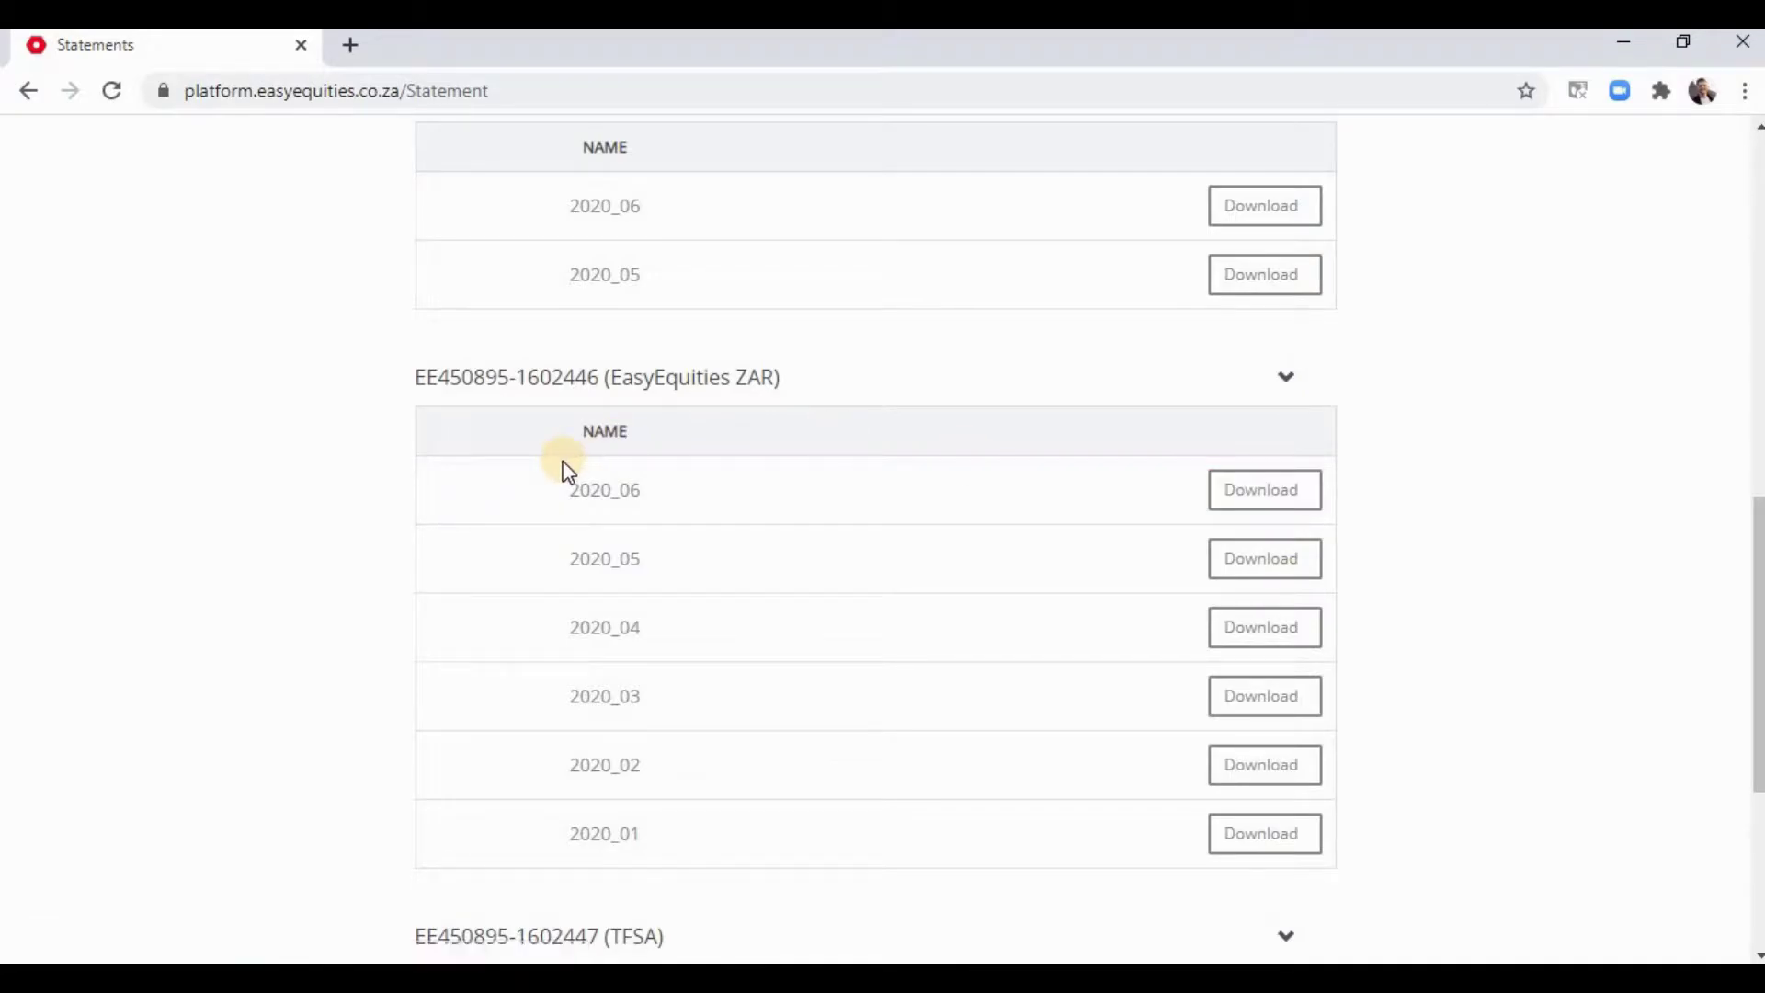
scroll(575, 482, "down", 3)
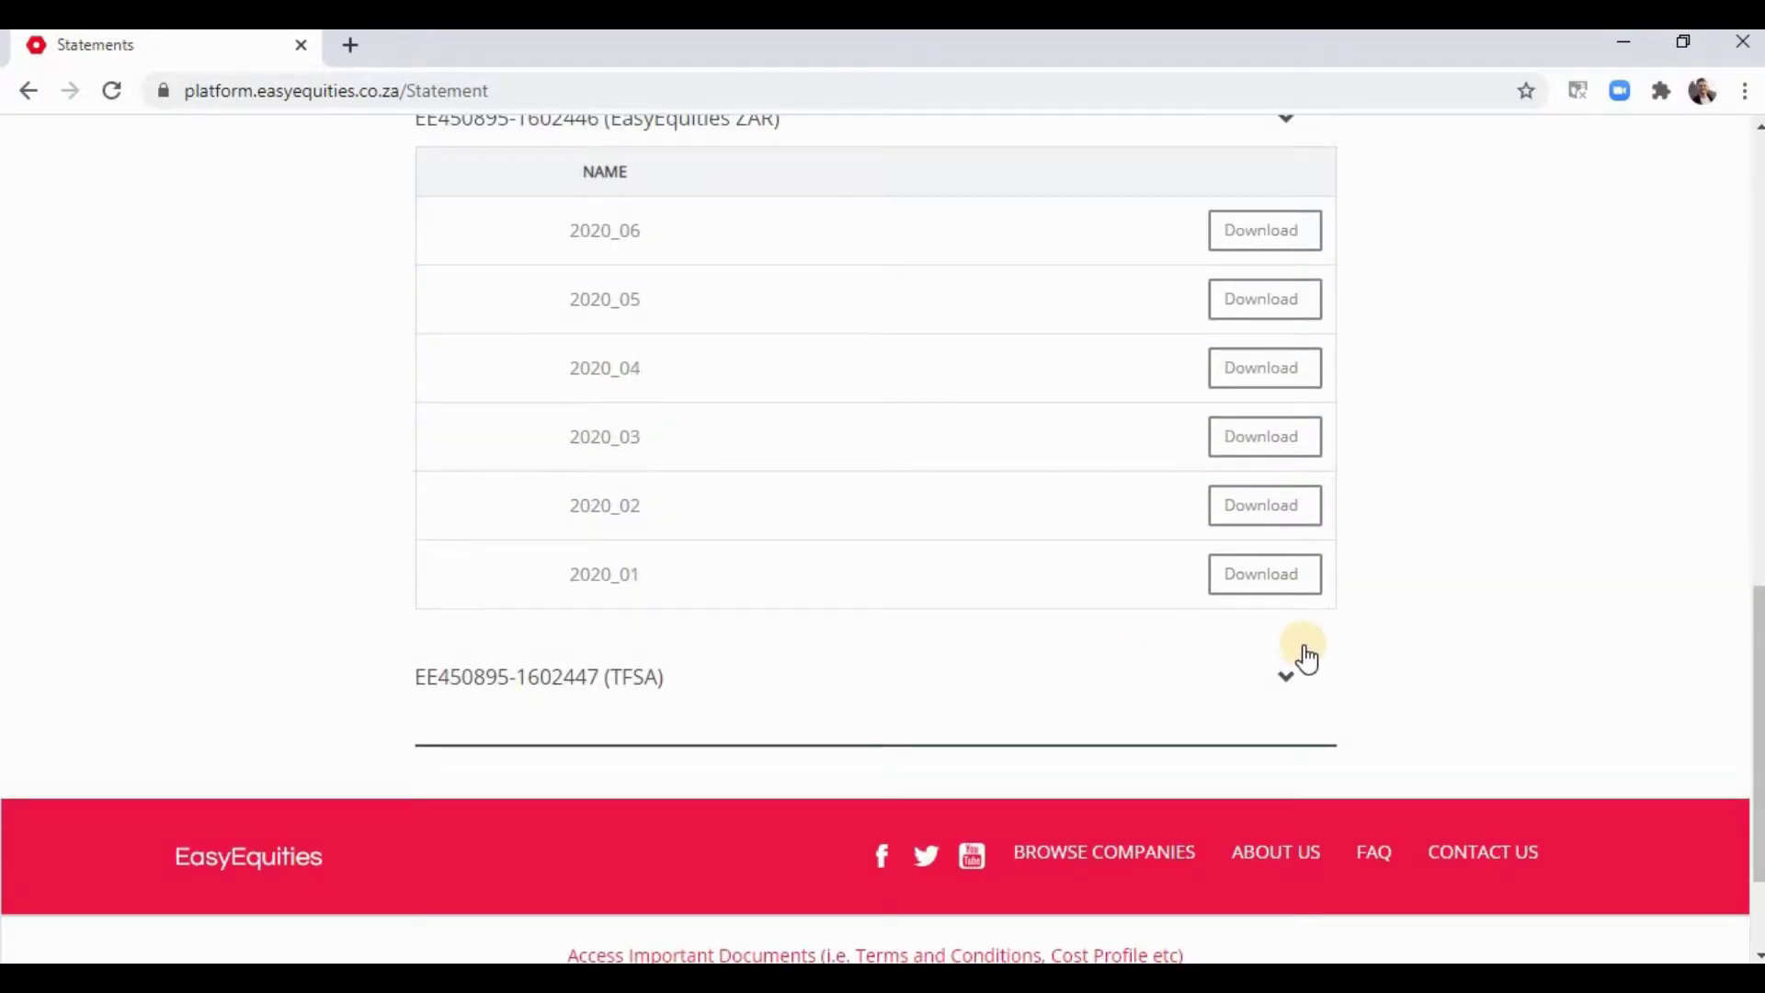
left_click(1288, 683)
scroll(1140, 681, "down", 3)
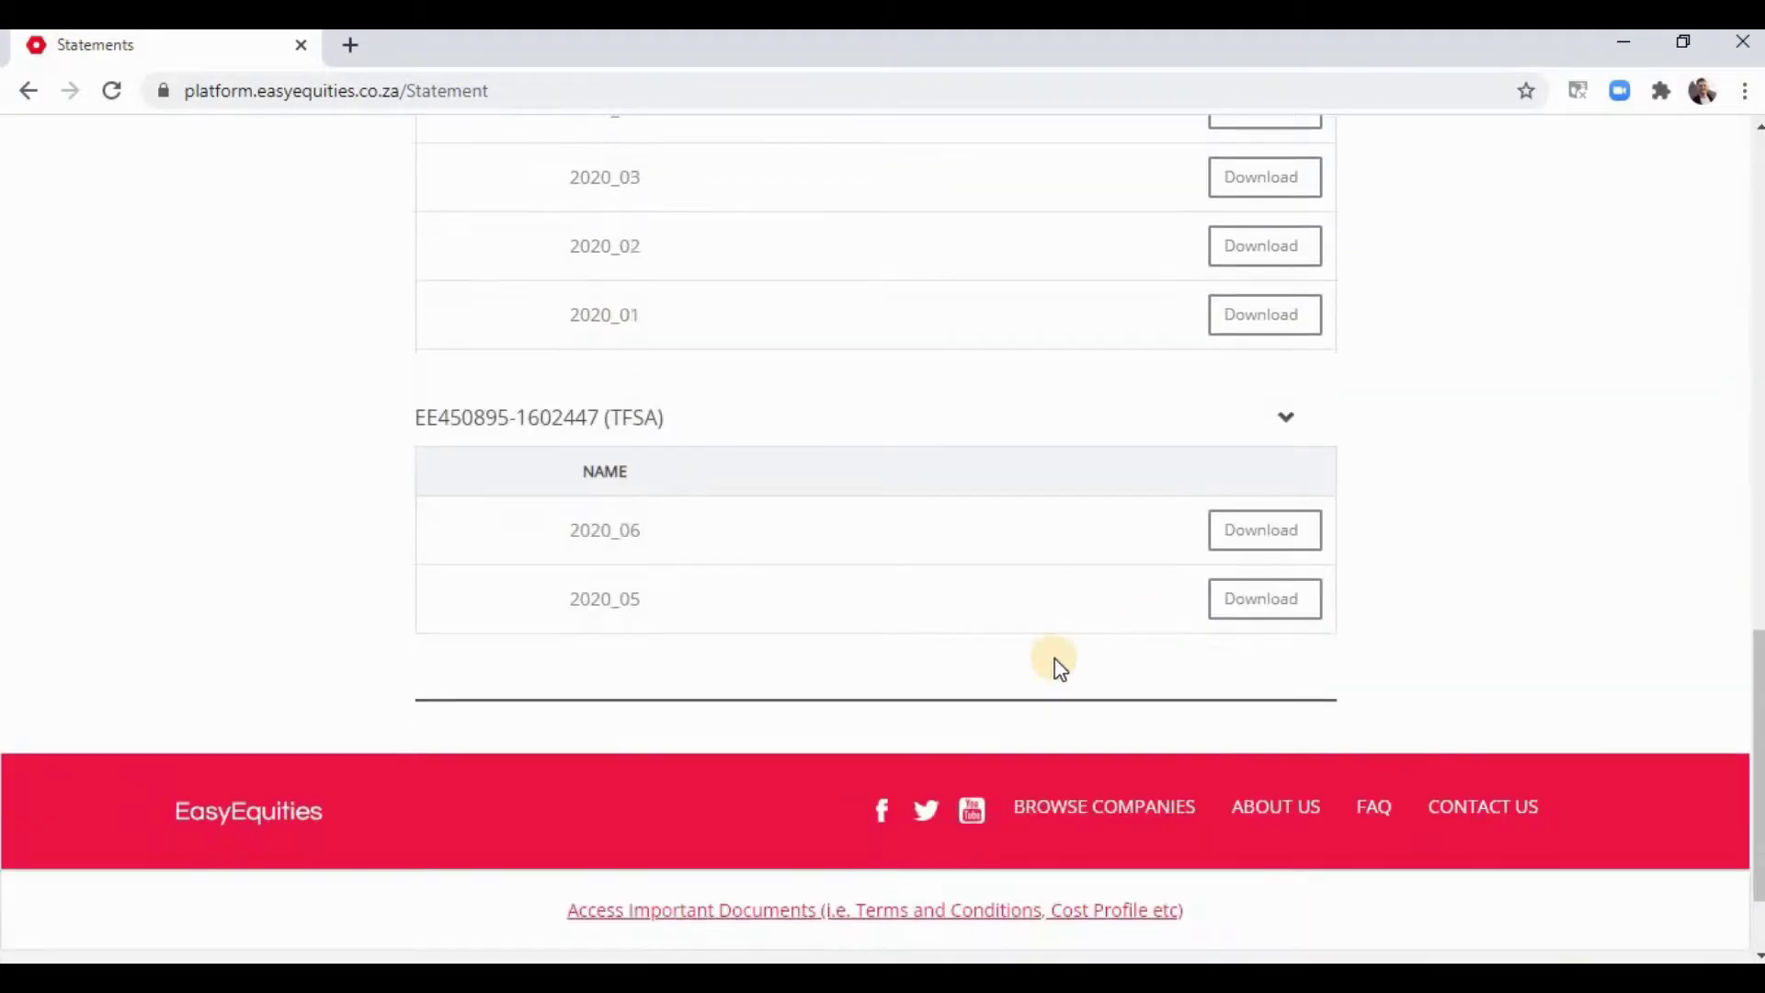
- Go to the Thrive page and open the FAQ help centre from the footer
scroll(563, 629, "up", 20)
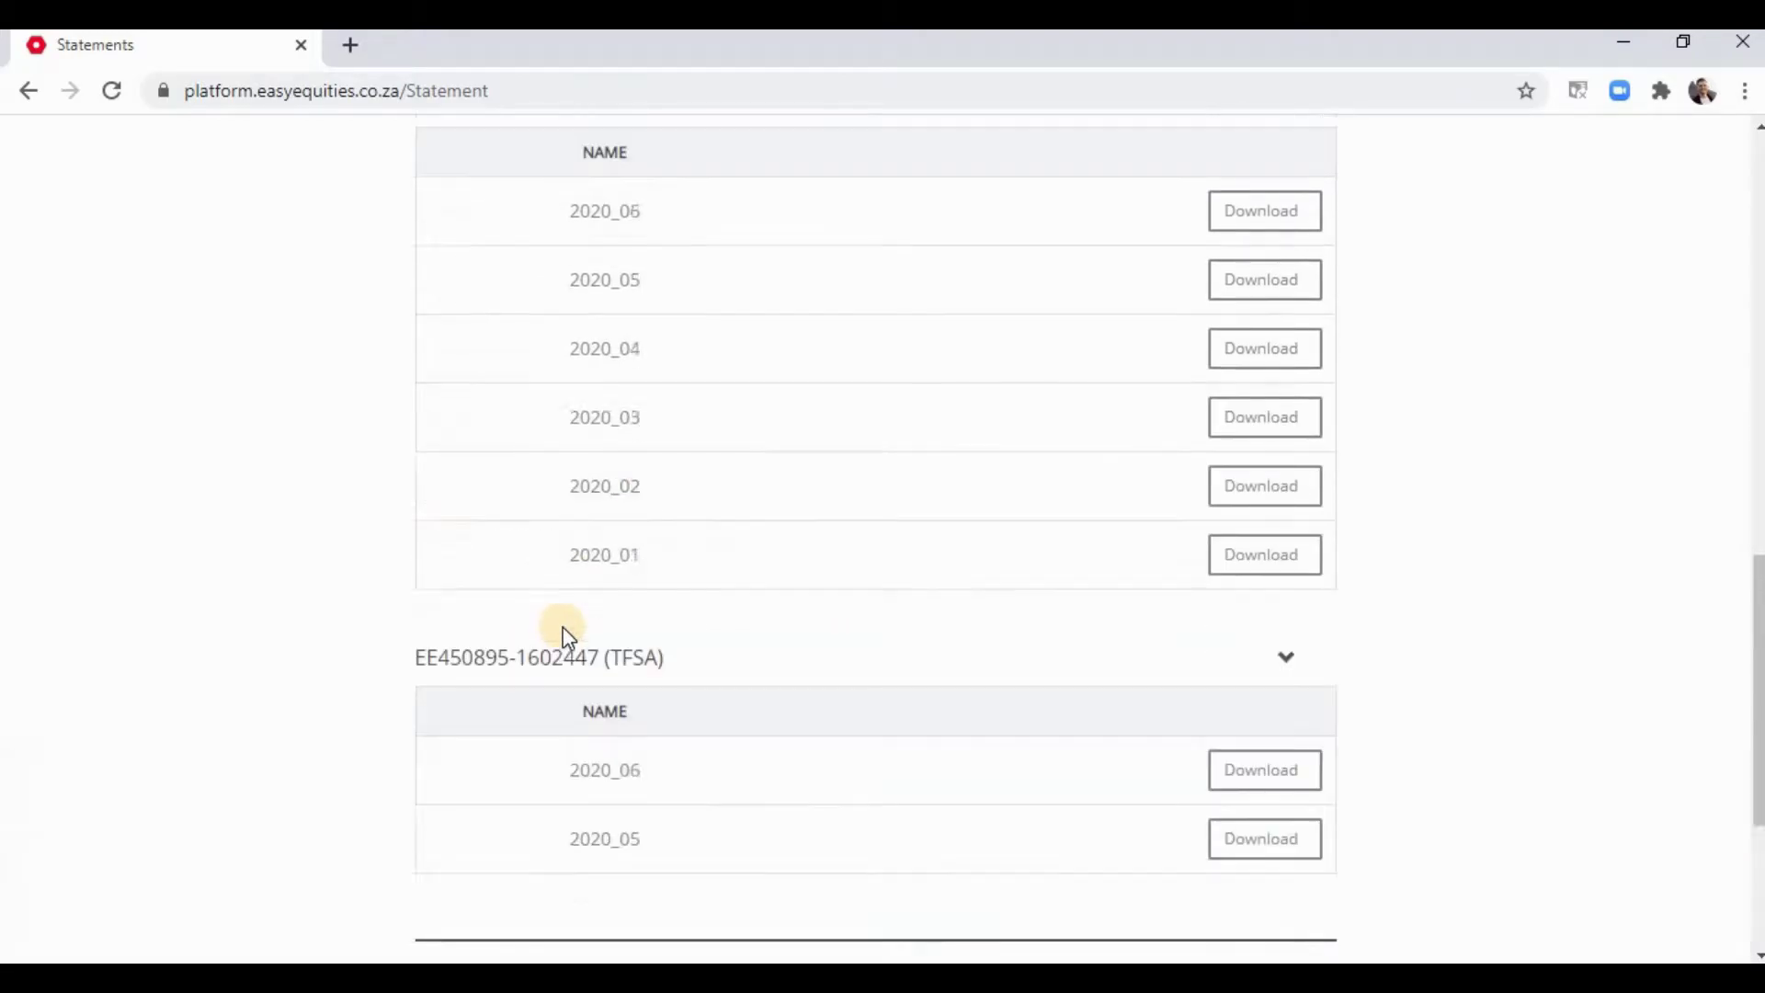
scroll(563, 629, "down", 7)
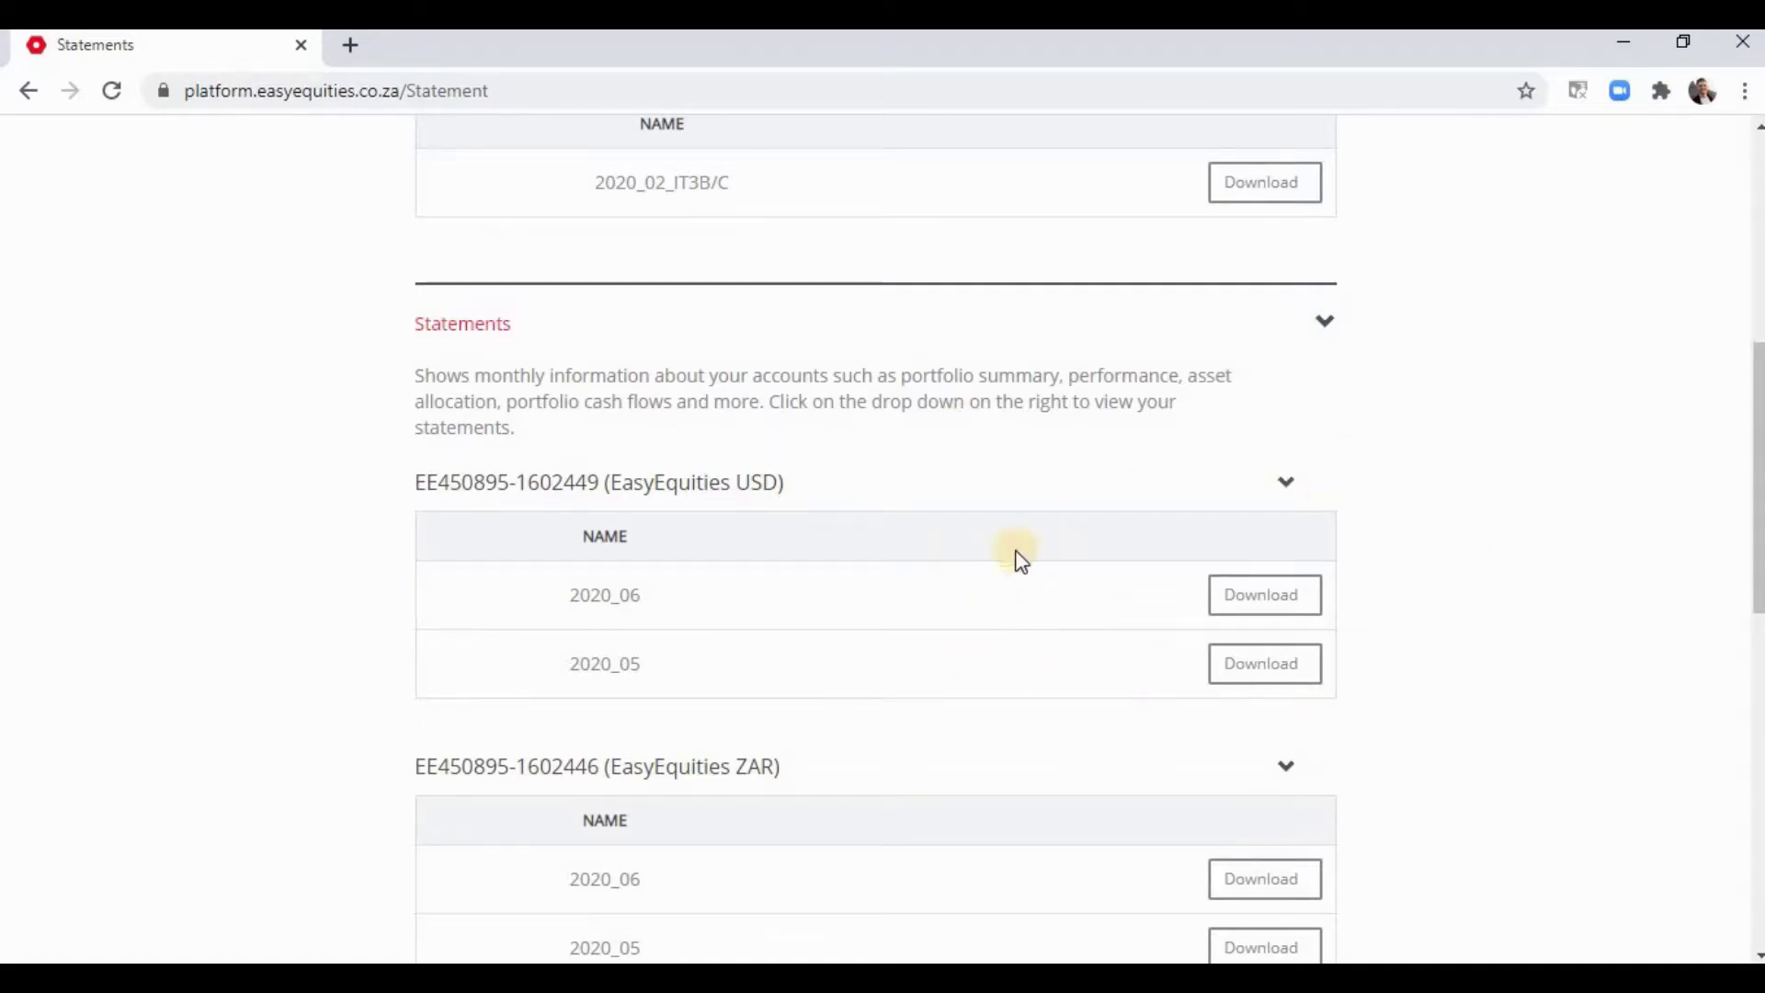
scroll(844, 571, "down", 1)
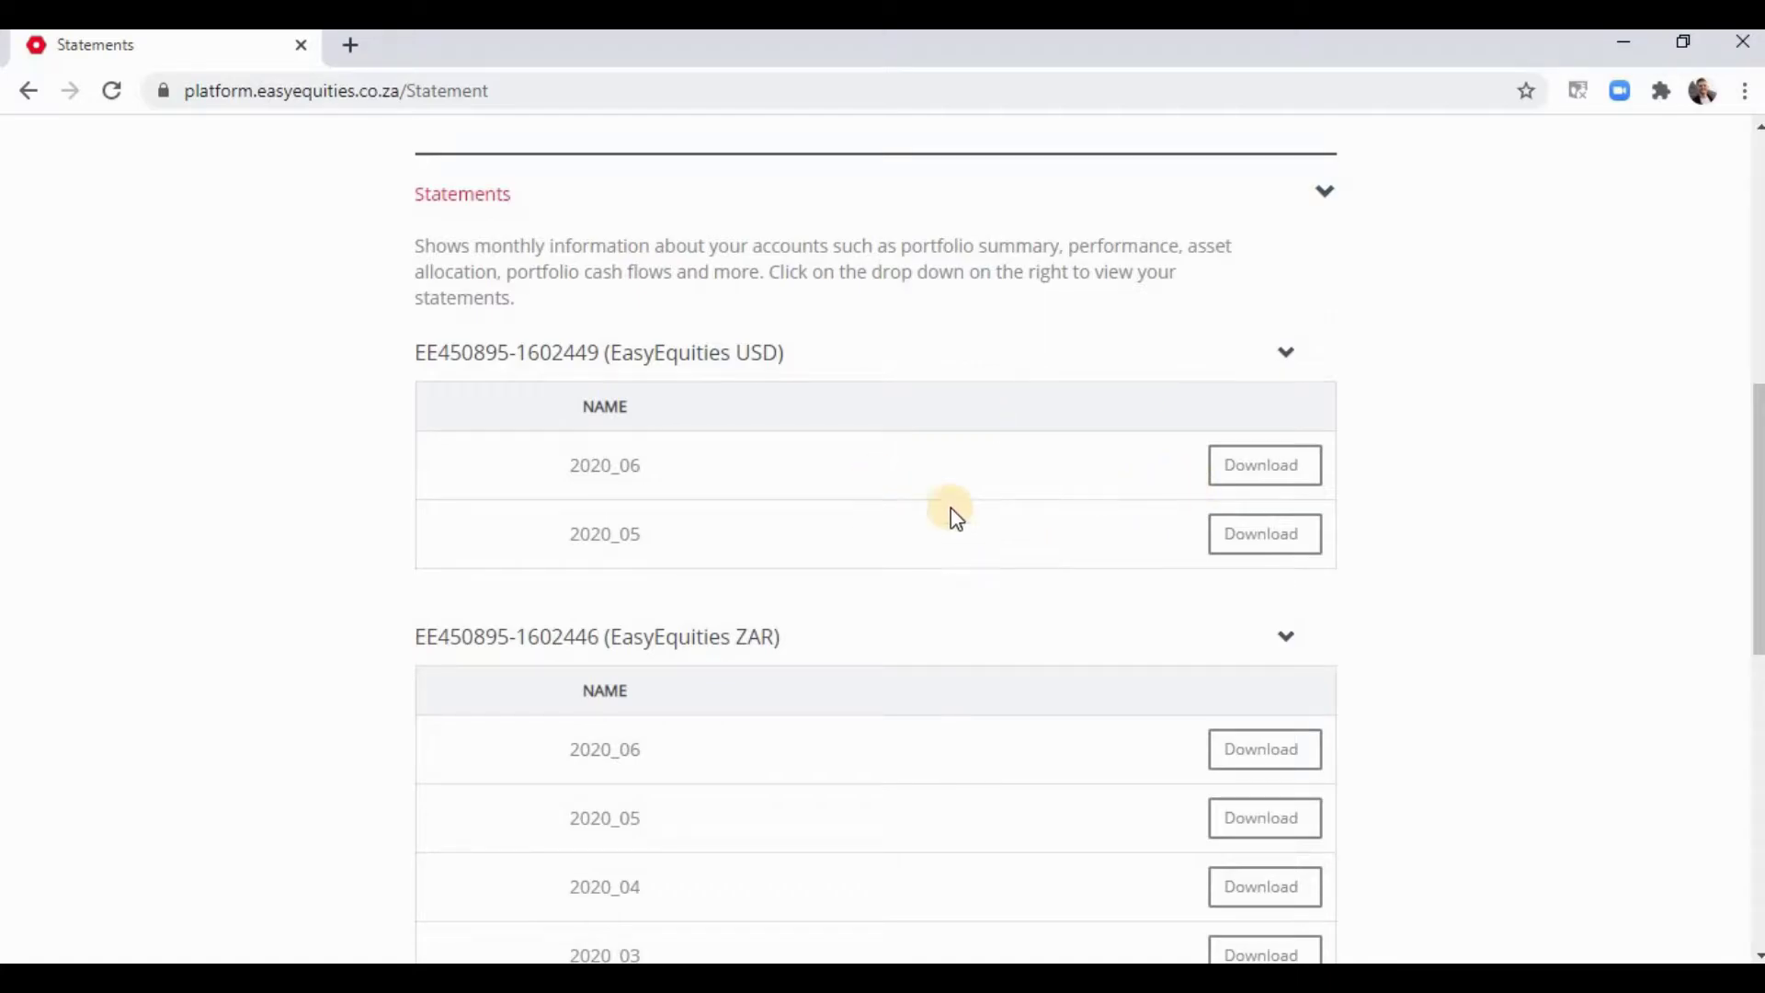
scroll(888, 563, "down", 7)
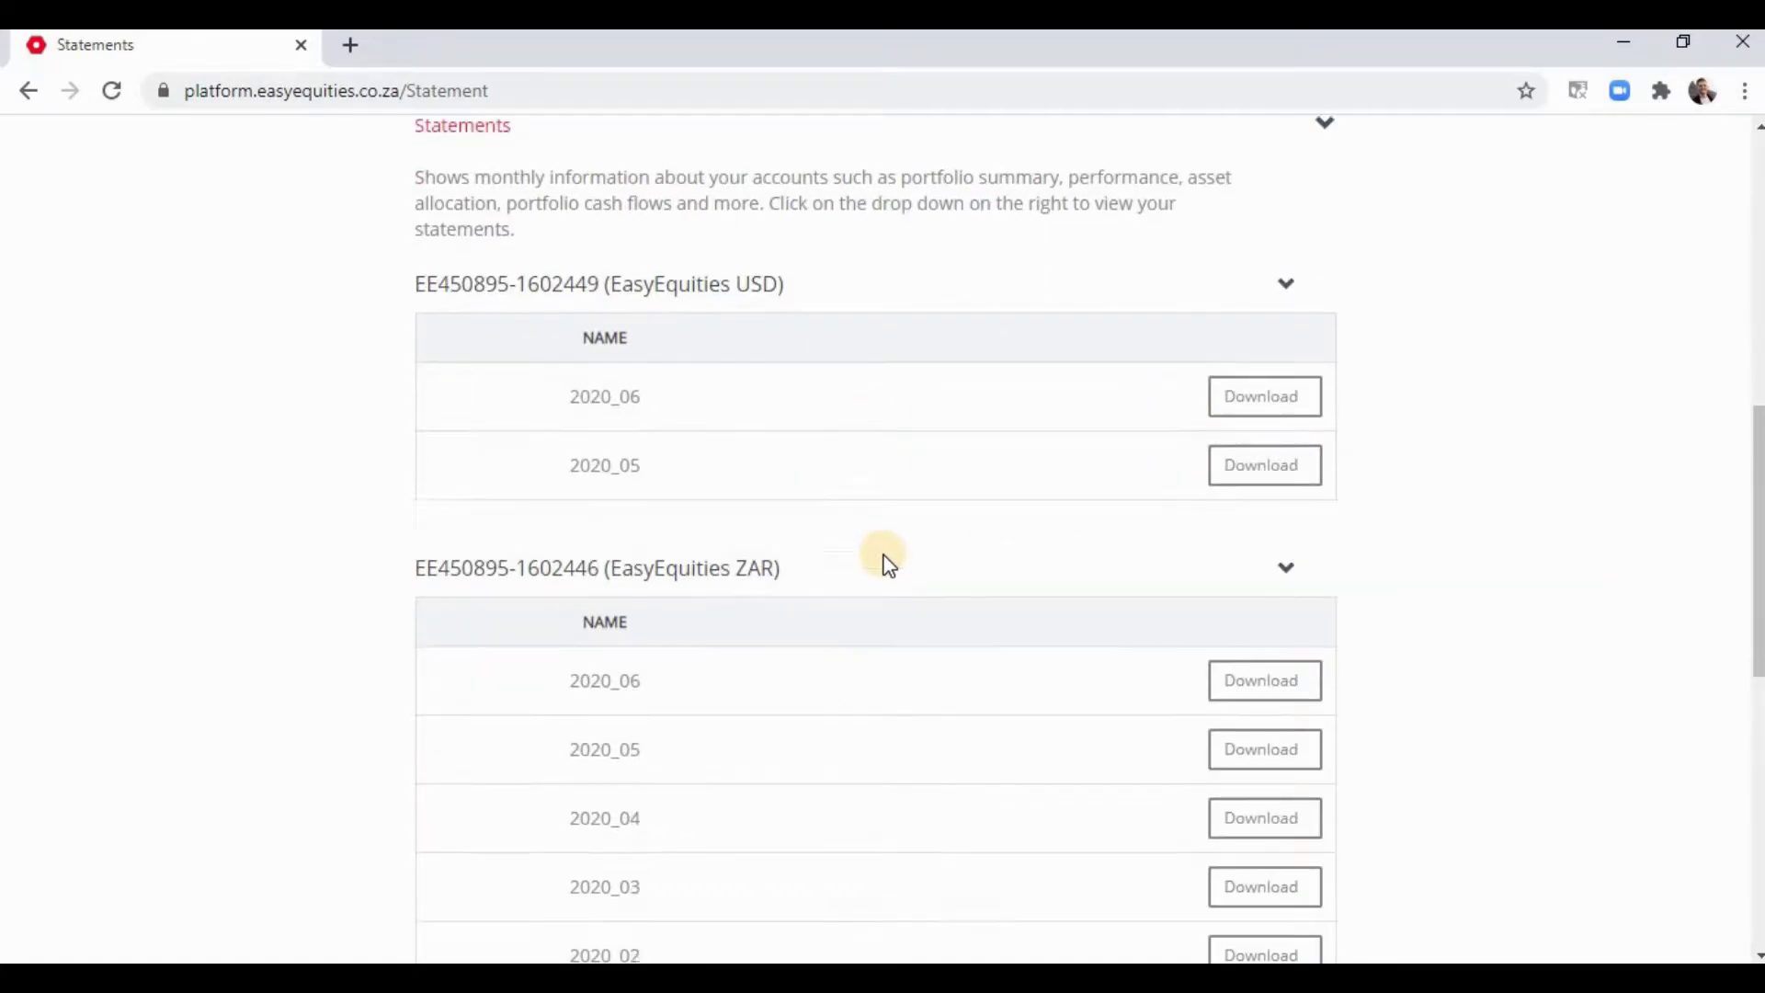
scroll(892, 559, "up", 4)
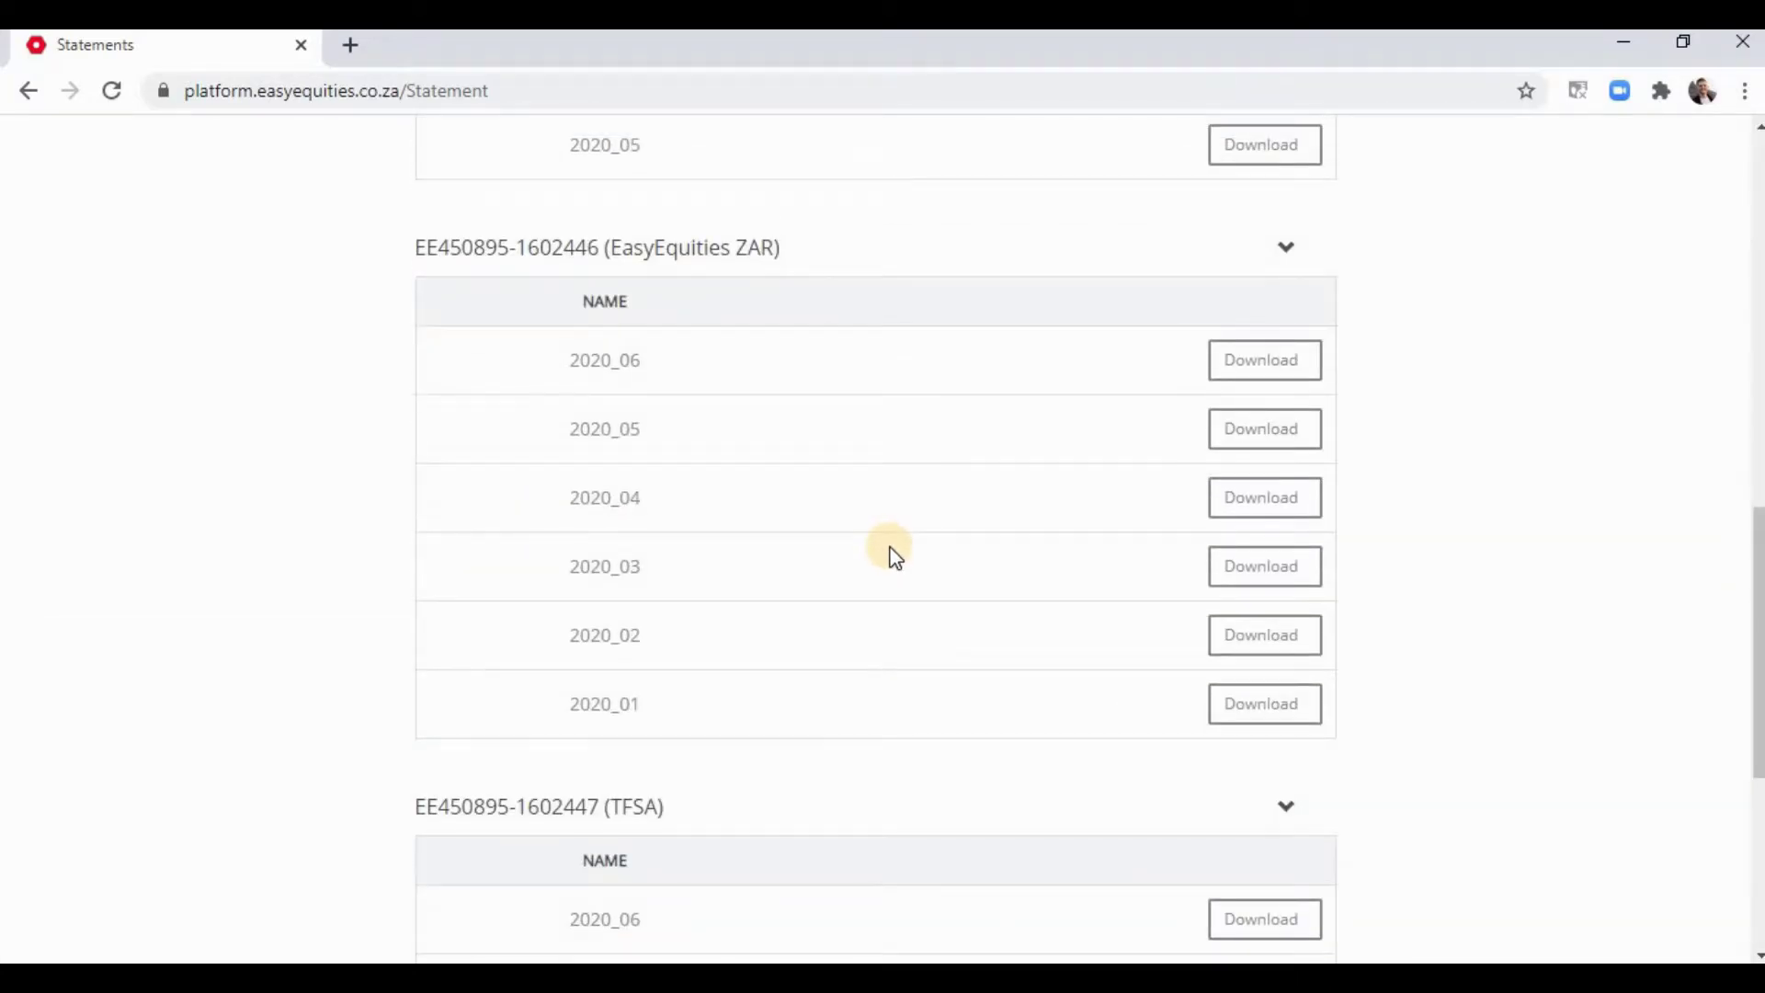
scroll(913, 528, "up", 10)
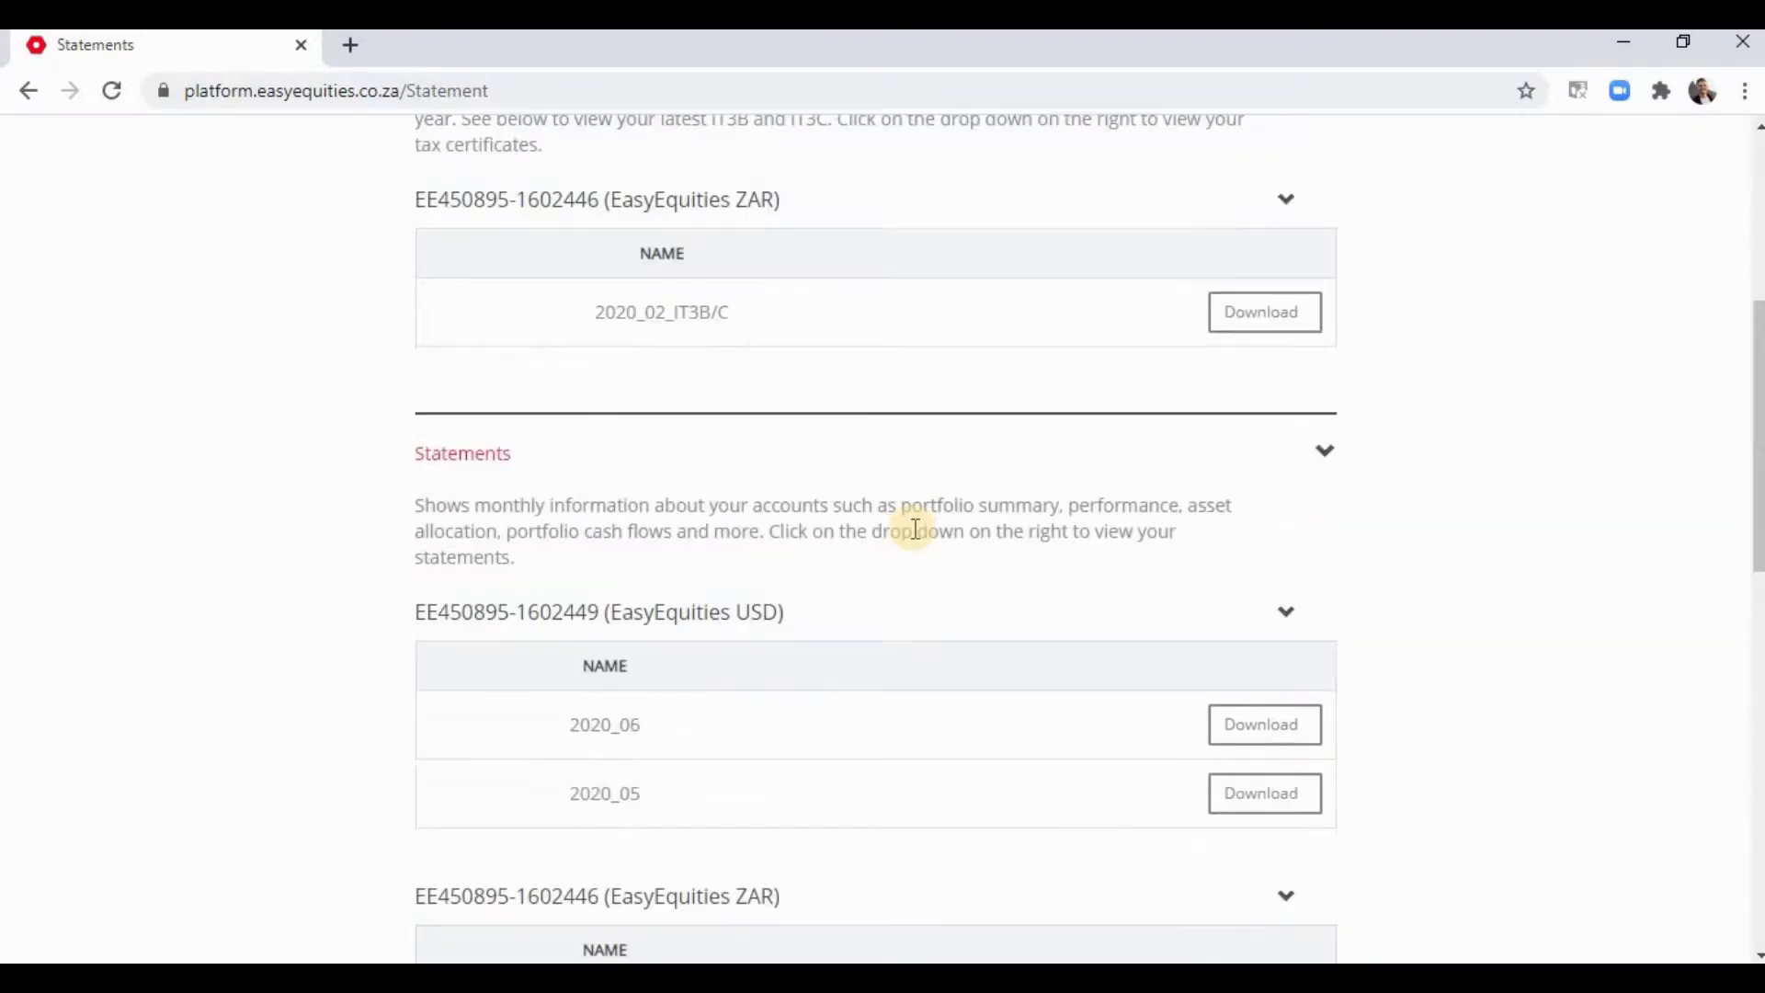
left_click(1117, 173)
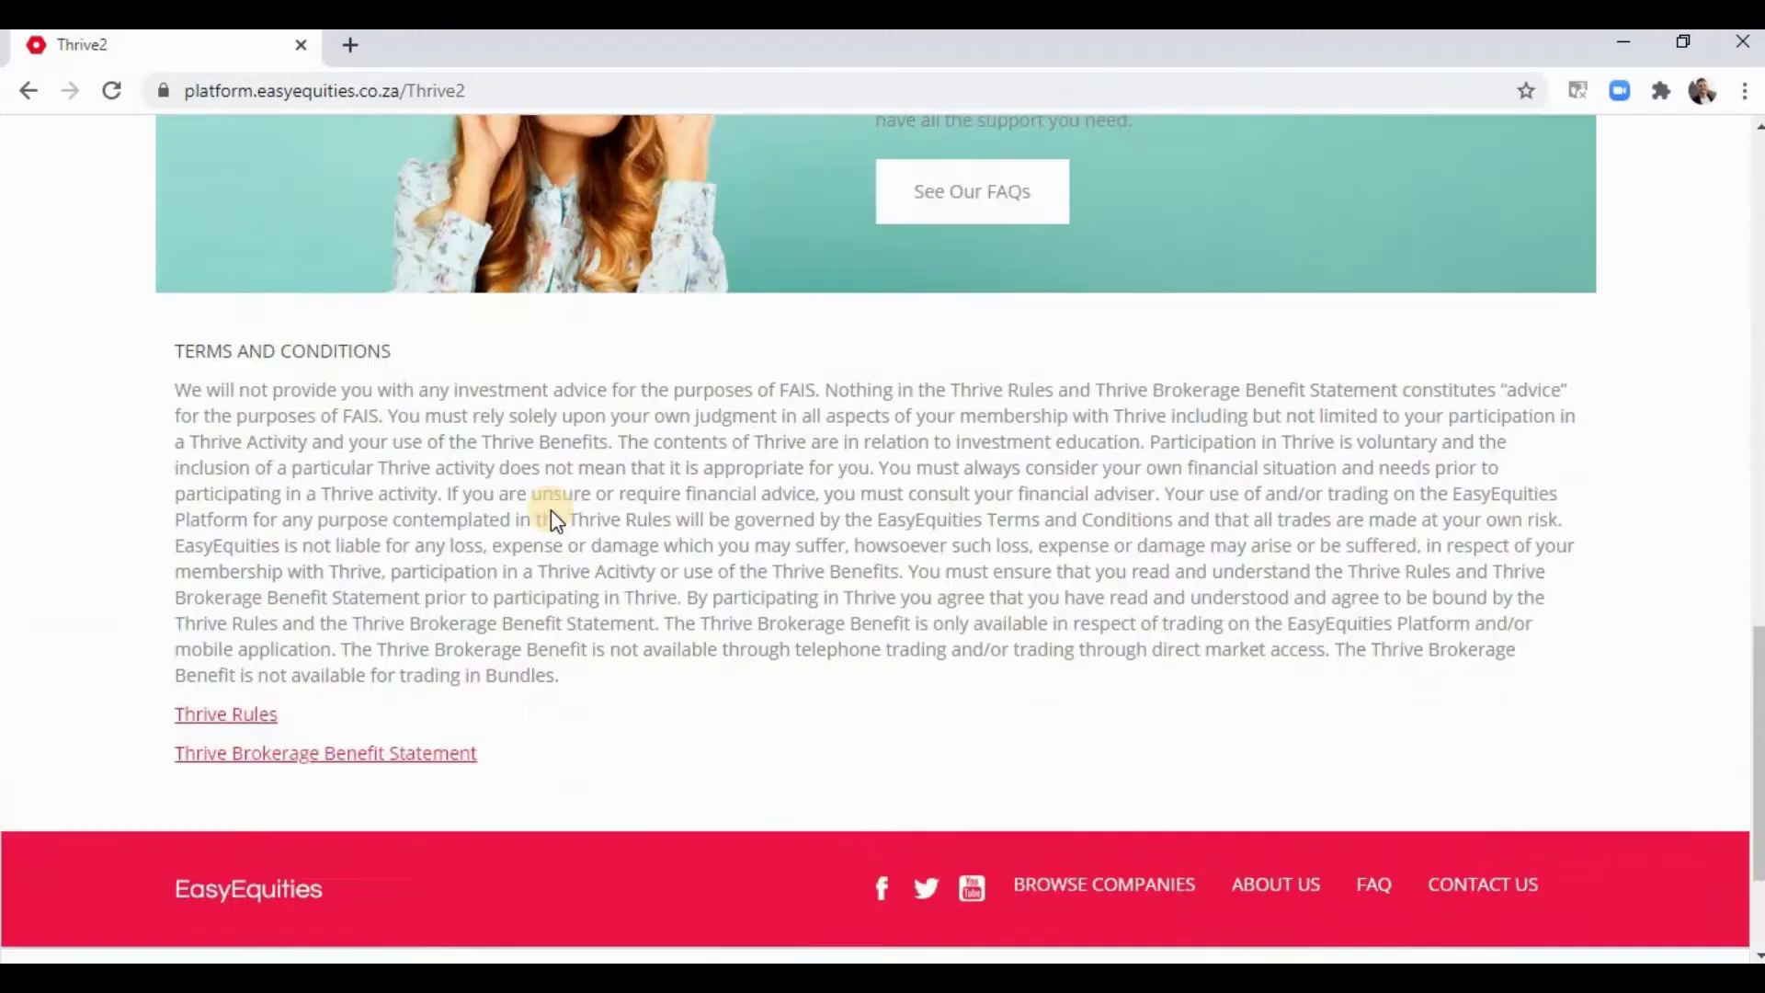
left_click(1379, 672)
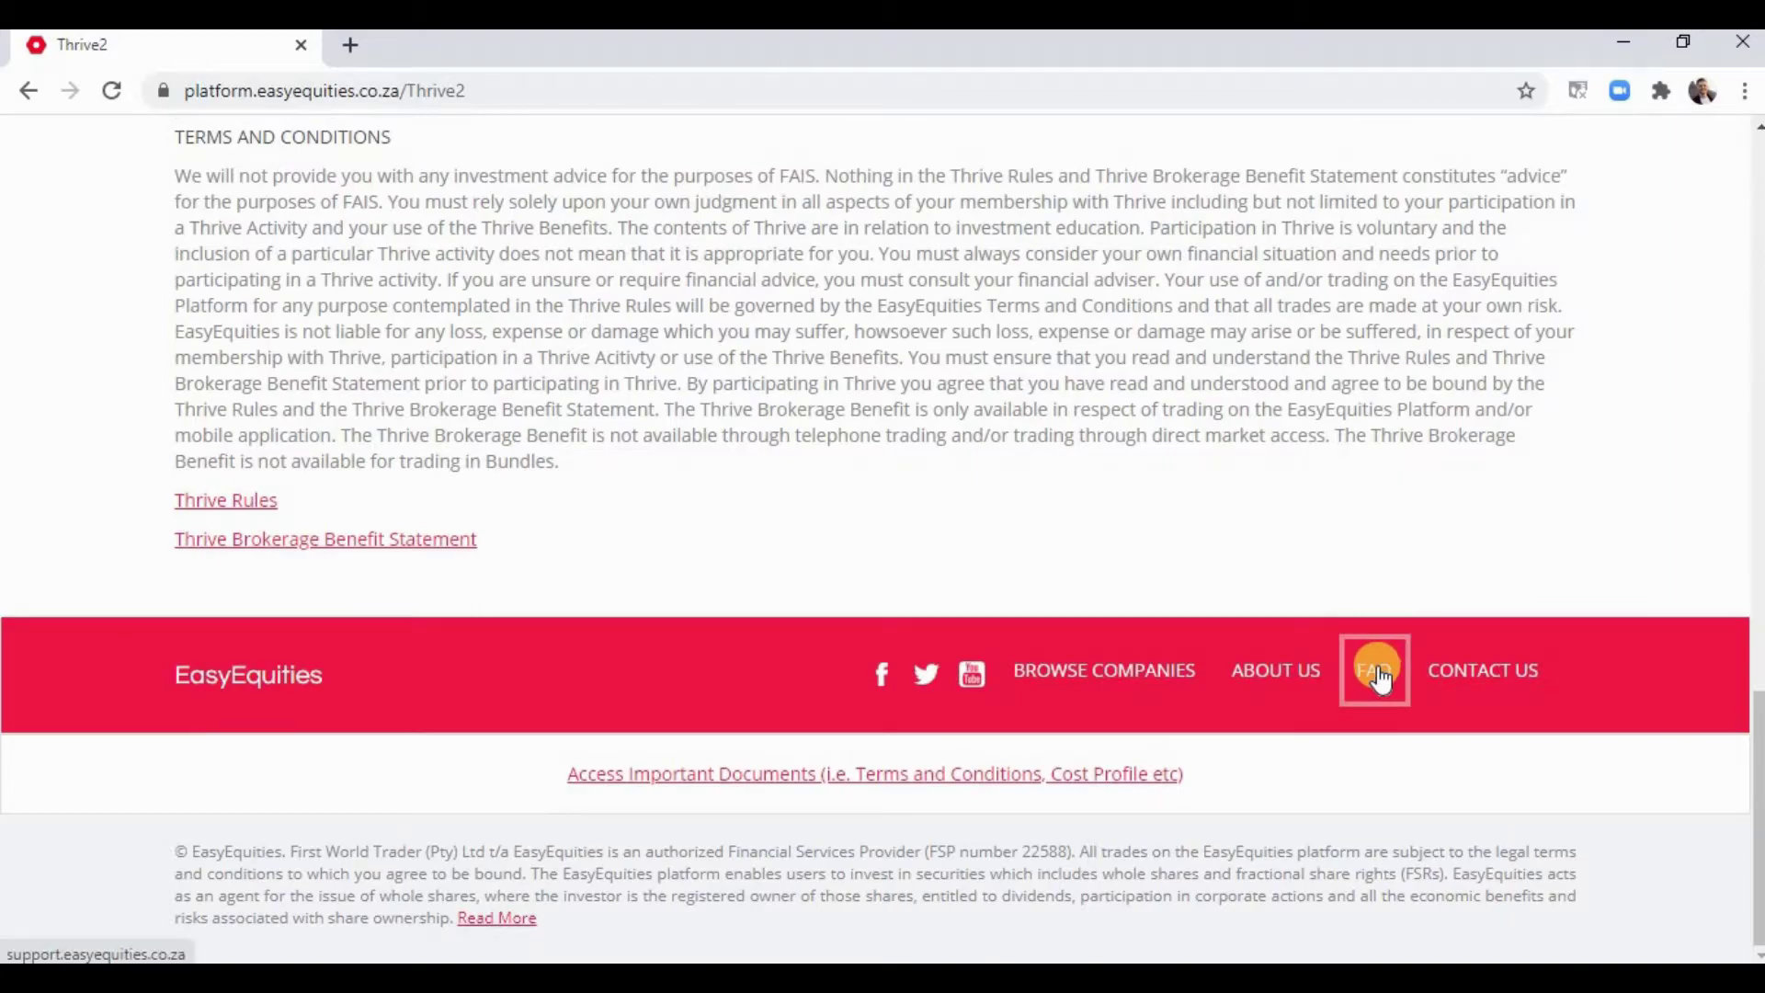
- In the Support : EasyEquities tab, search the help centre for 'will you be adding'
left_click(589, 48)
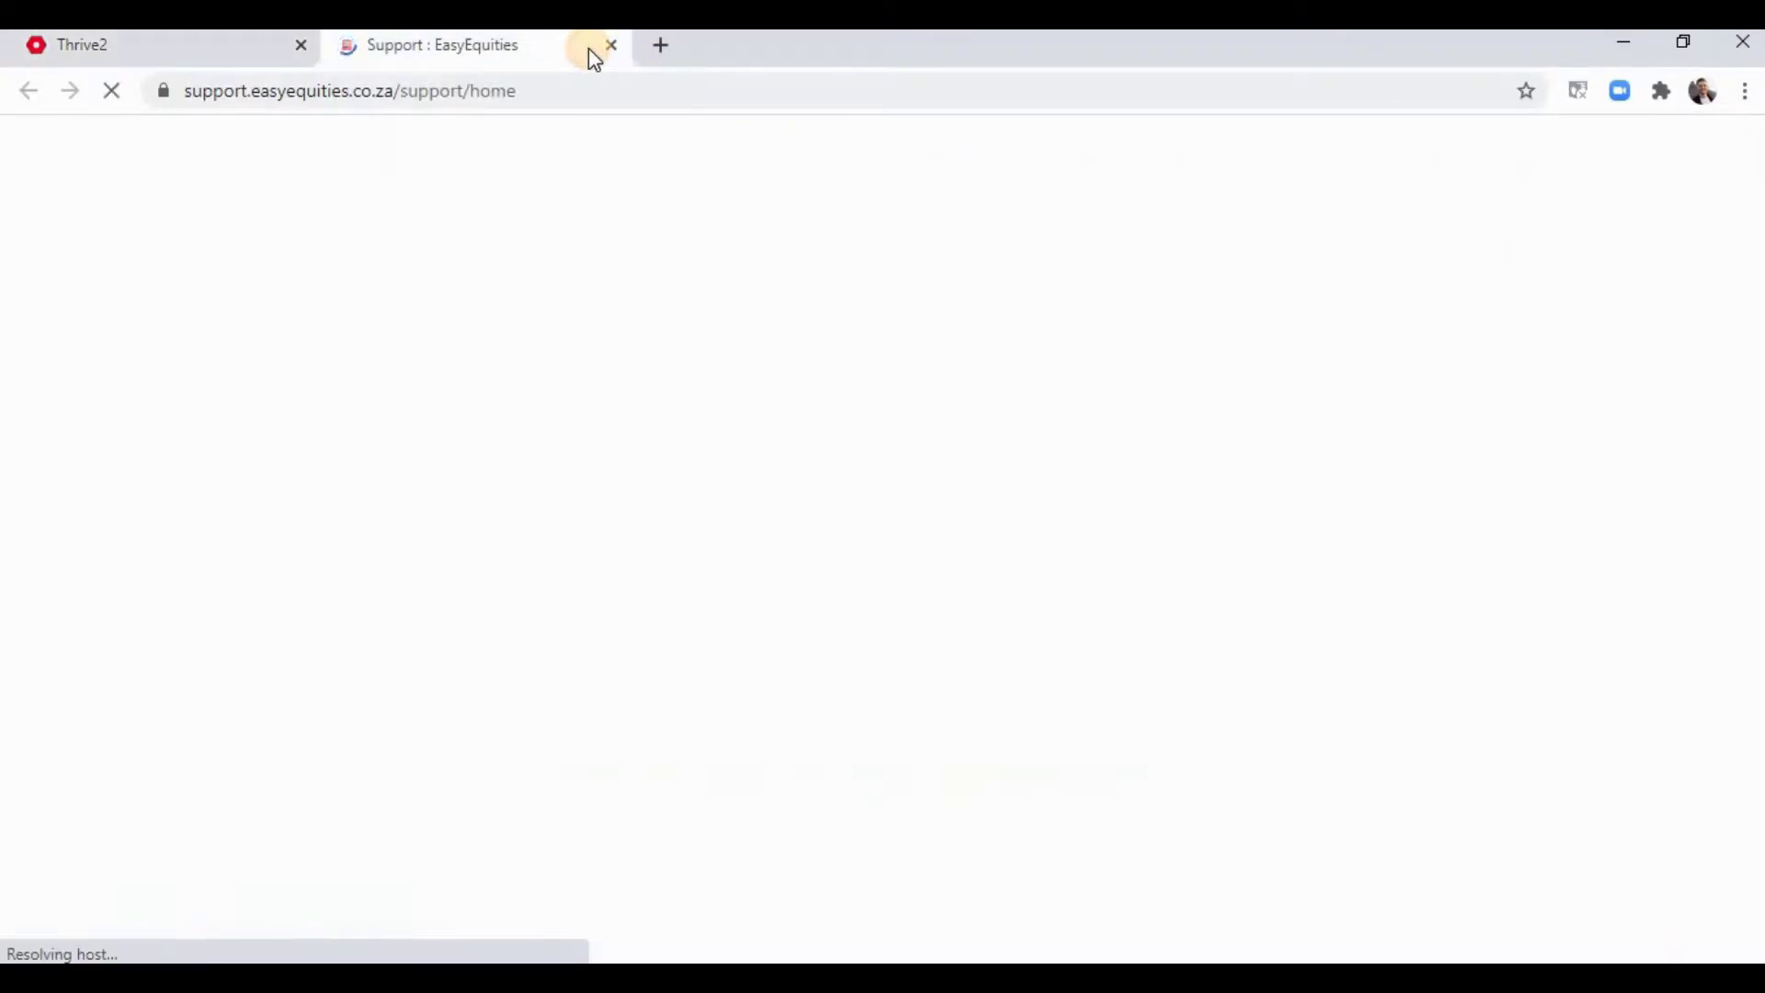
scroll(571, 311, "down", 1)
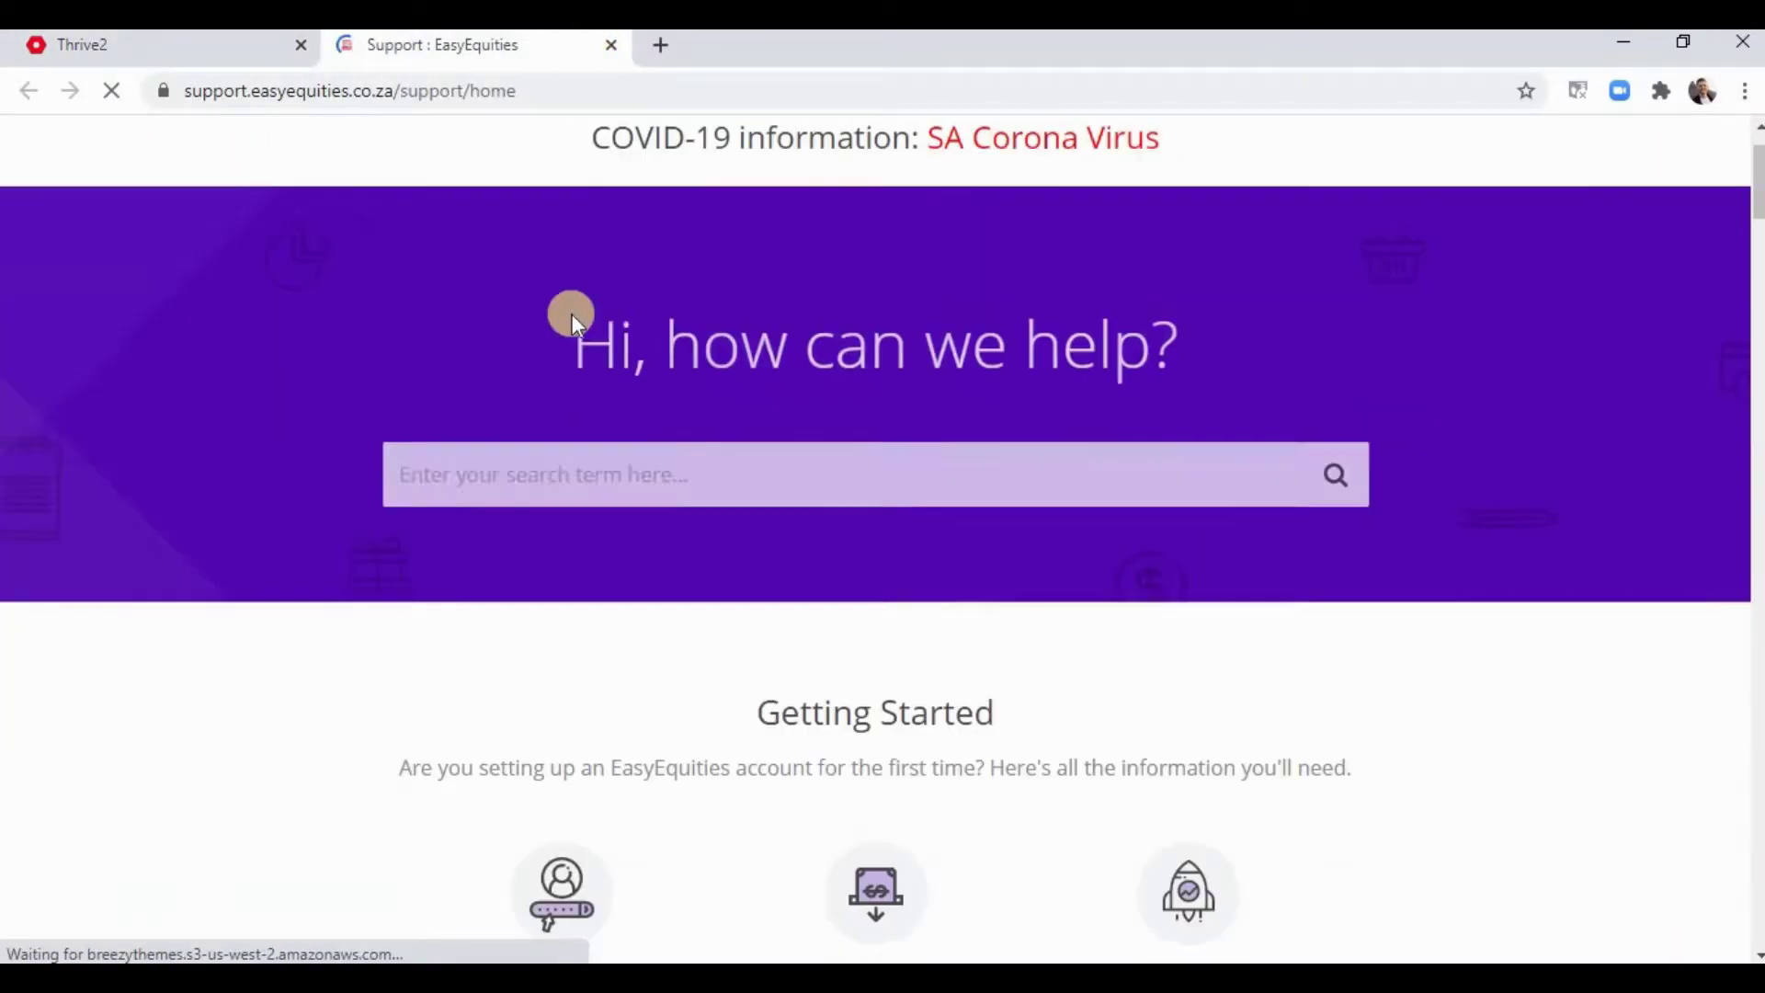
left_click(578, 447)
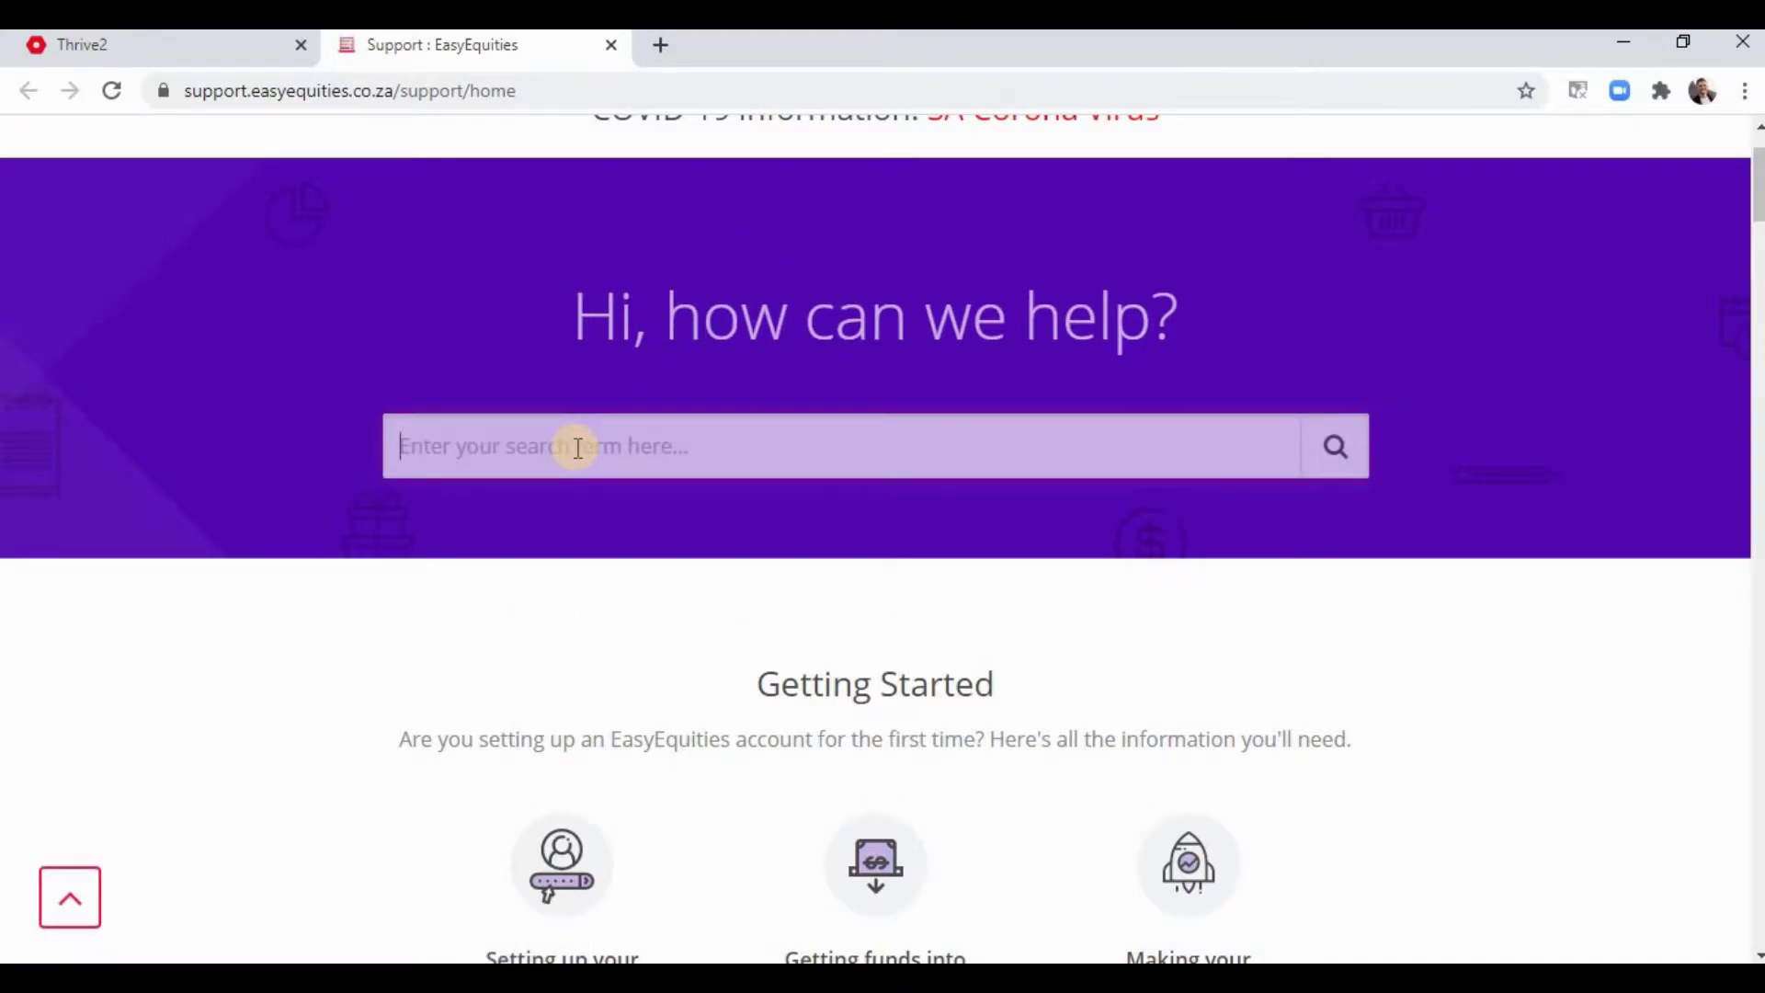
type("will y")
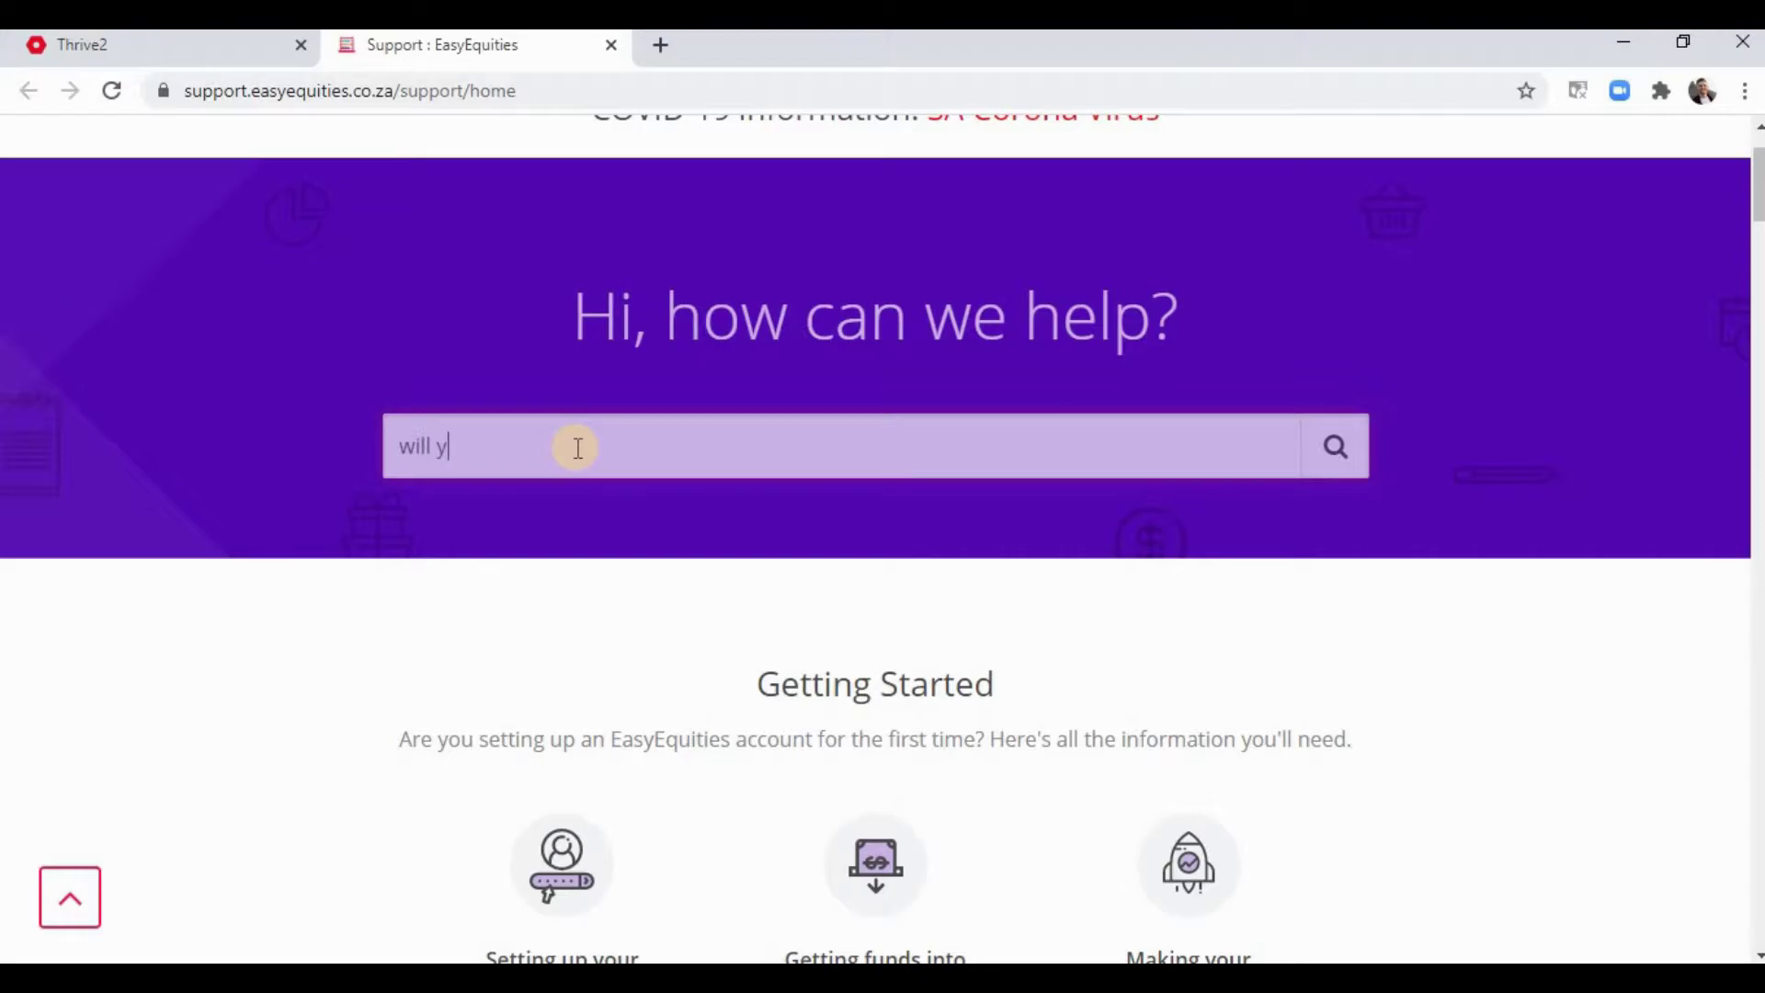
type("ou be adding")
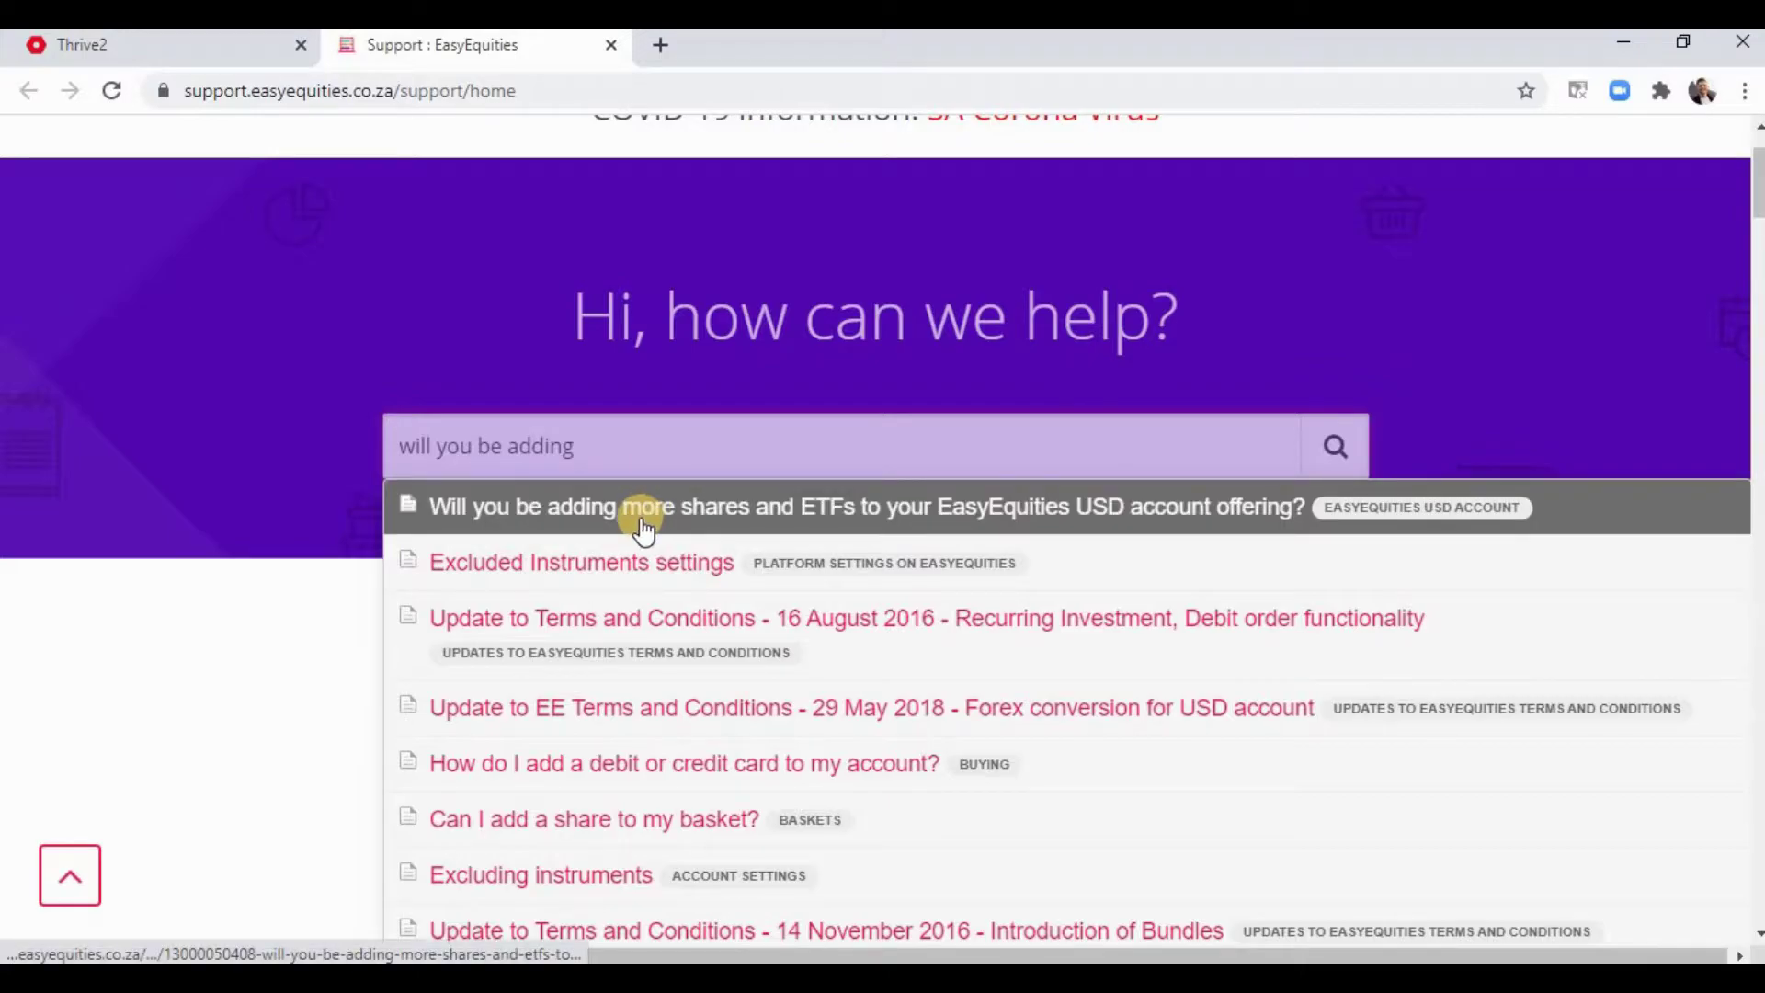
- Read the USD shares and ETFs article down to its suggestion form, then return home
left_click(660, 505)
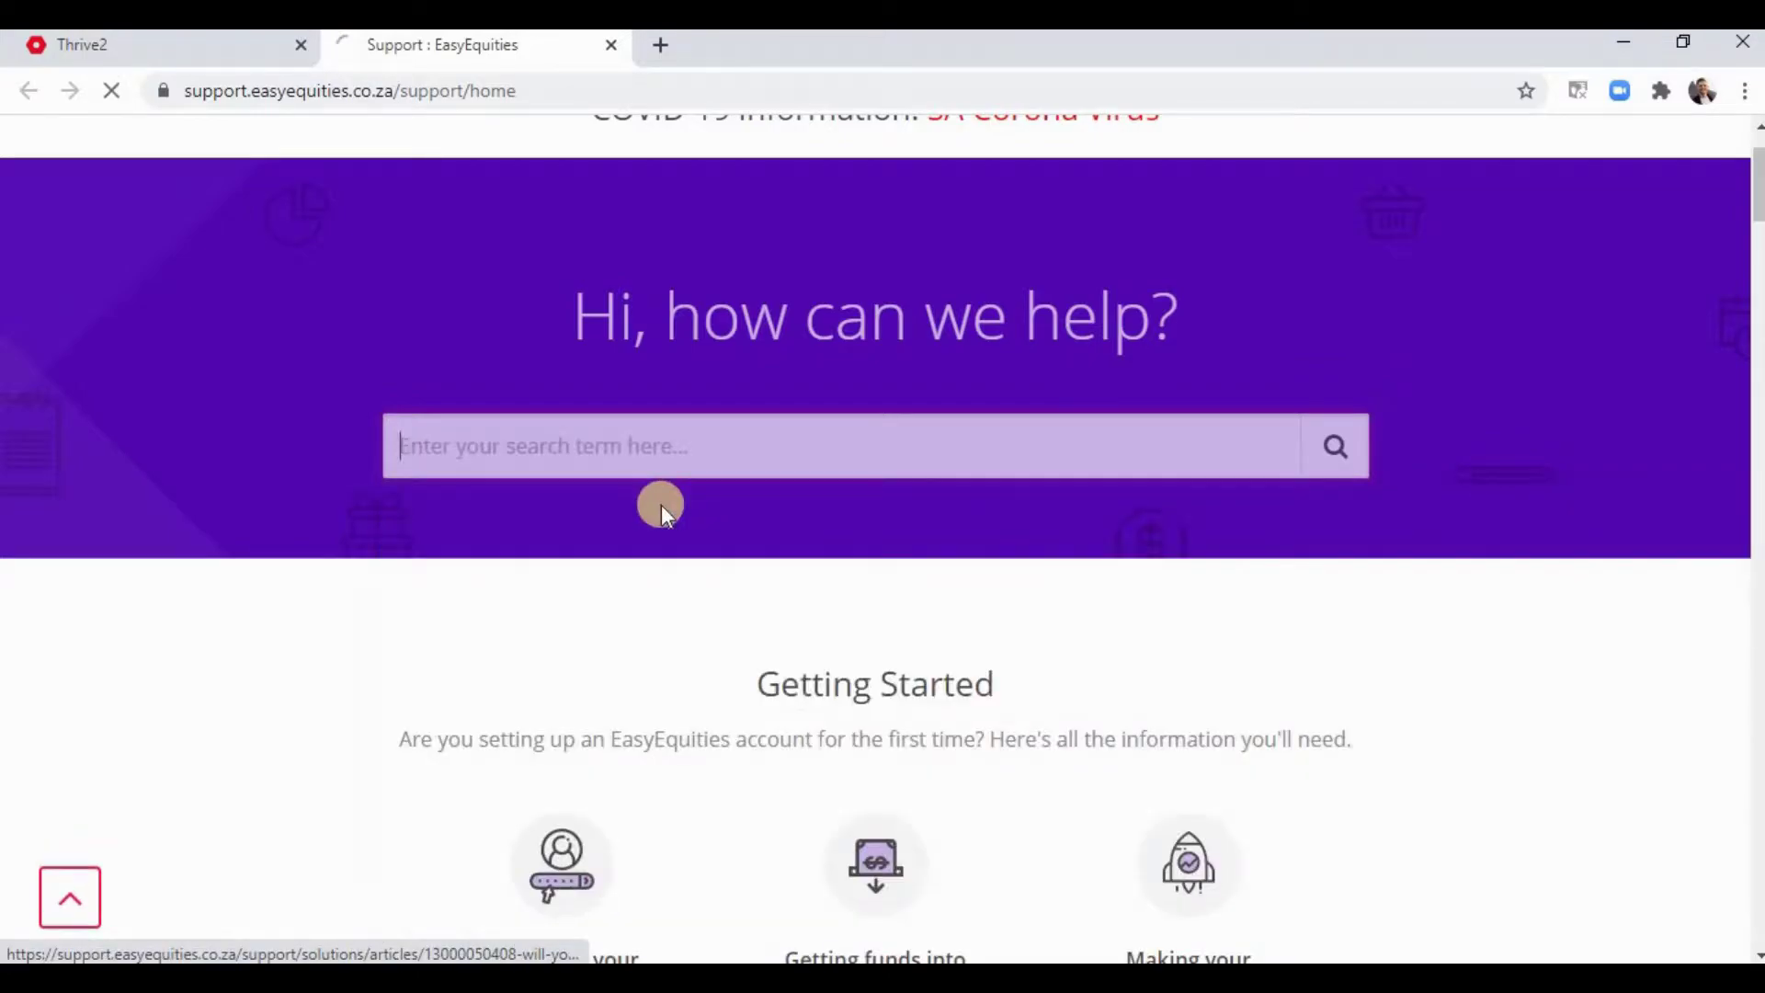
scroll(1188, 293, "down", 5)
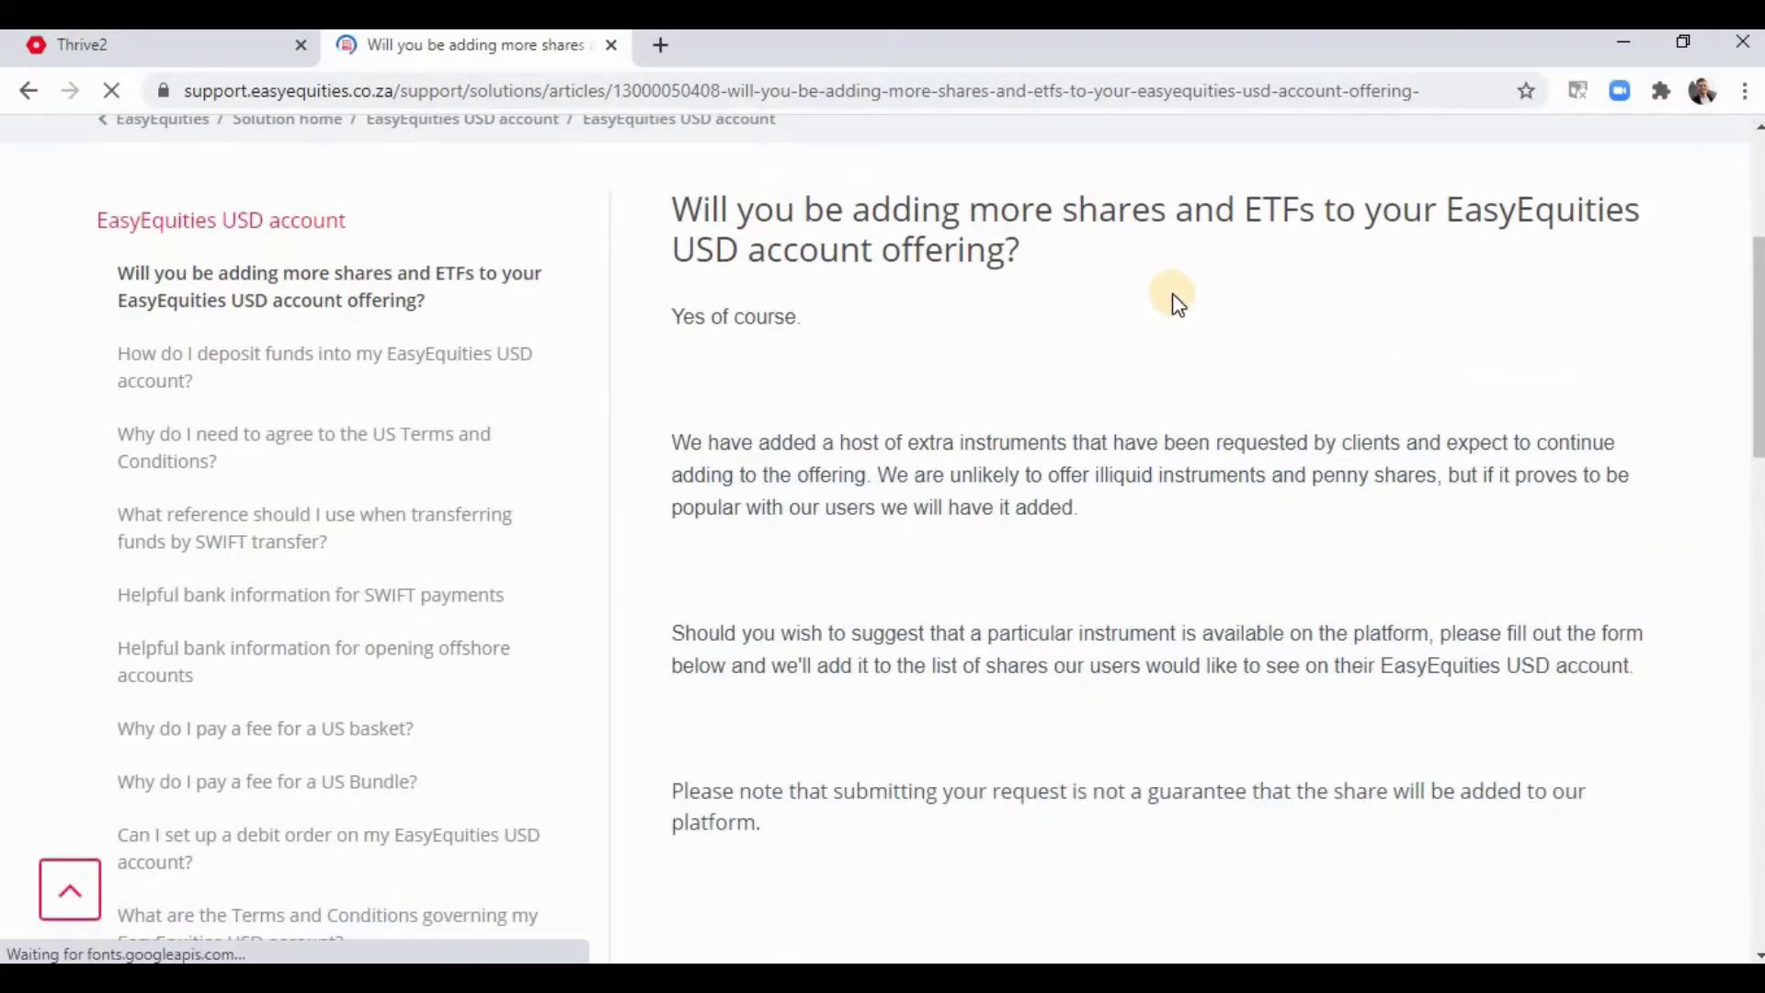
scroll(900, 379, "down", 4)
scroll(879, 472, "down", 4)
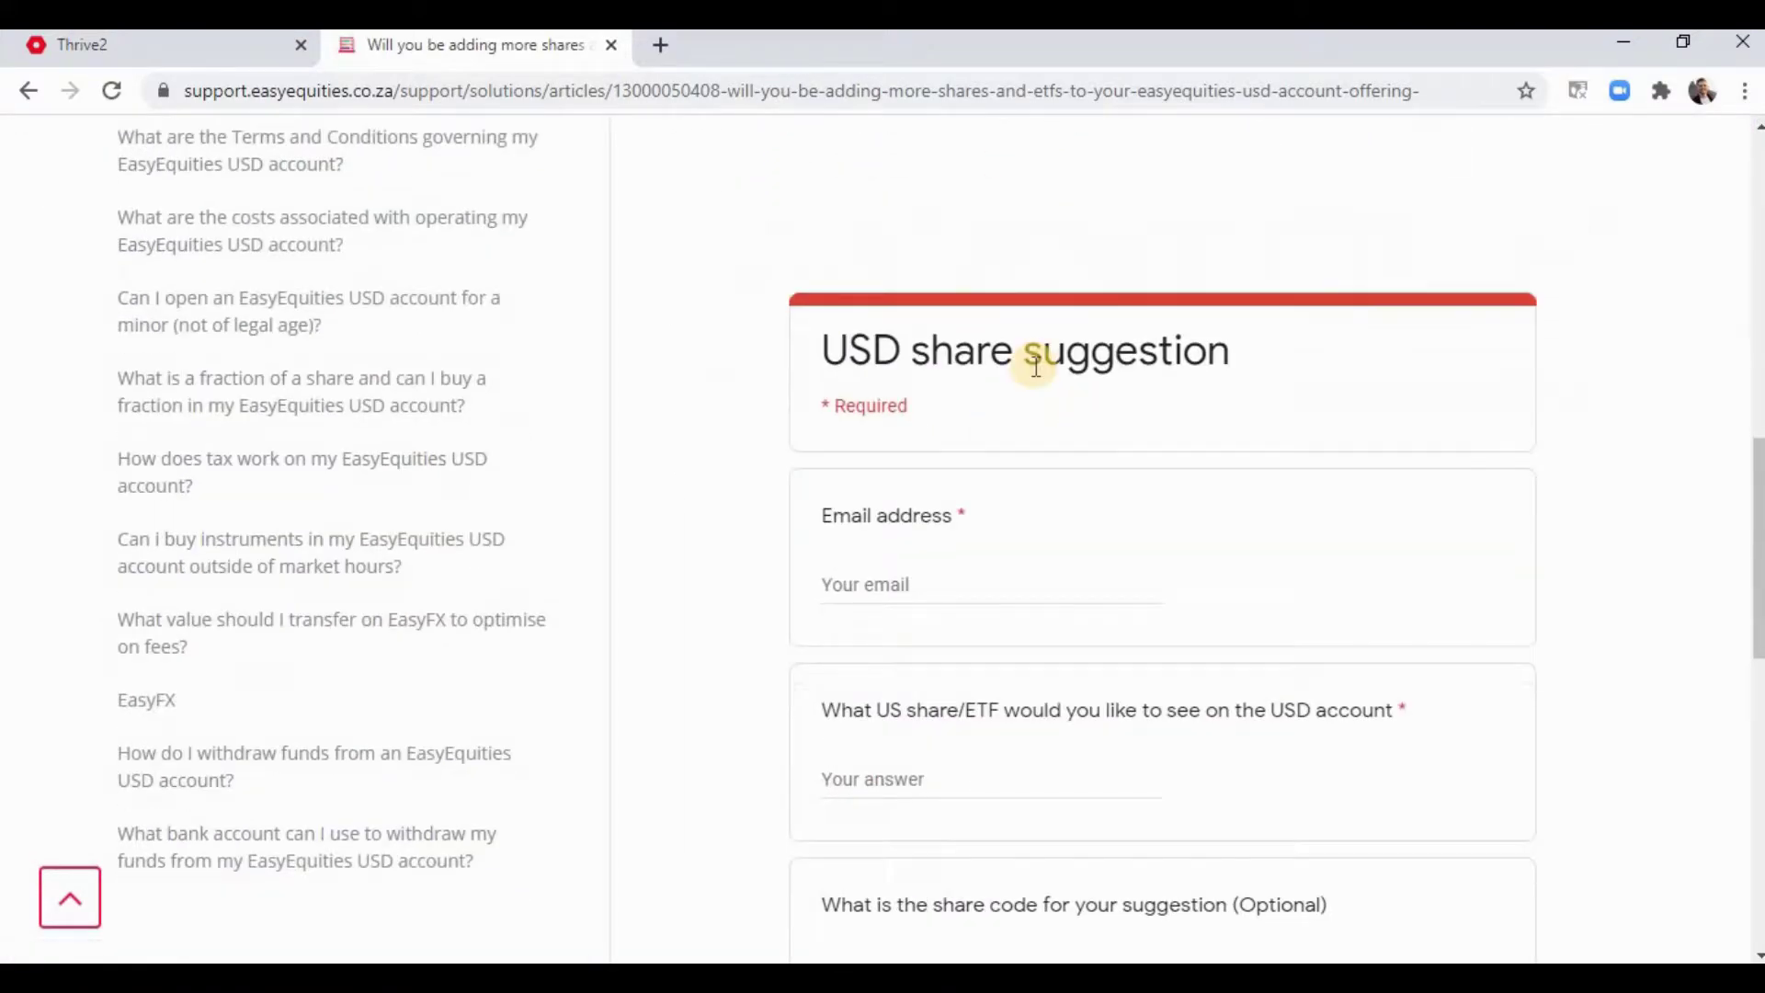
scroll(956, 736, "down", 2)
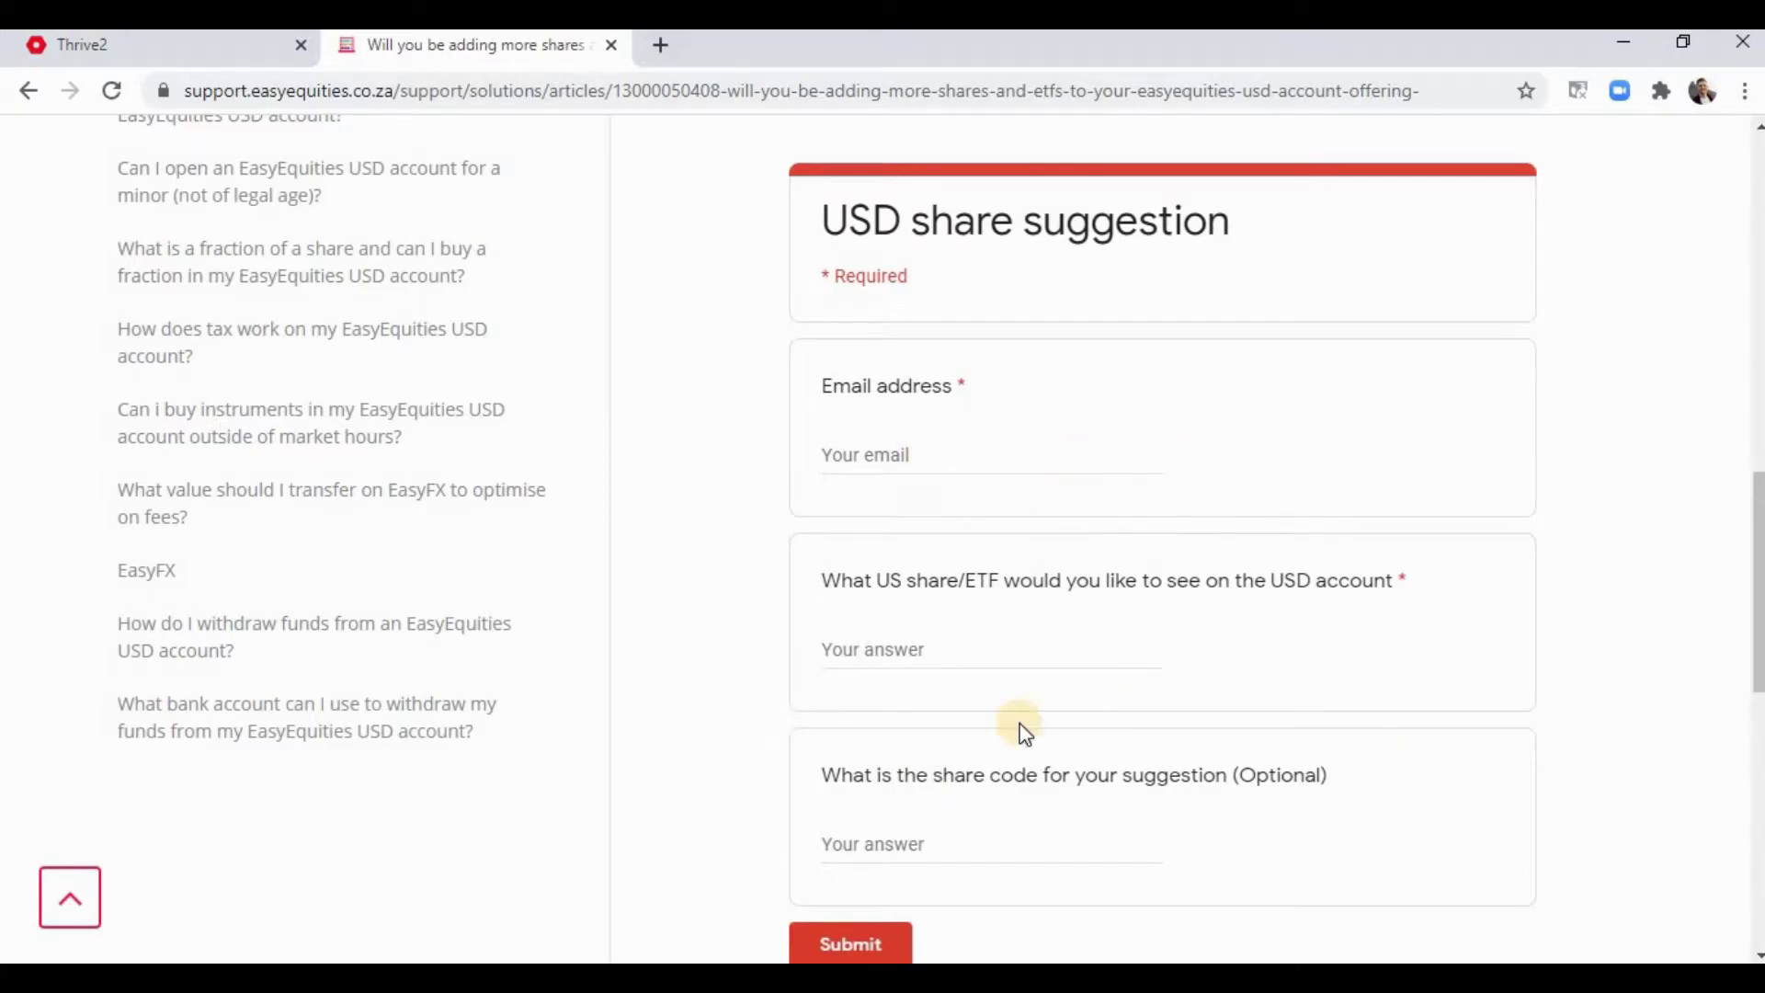
scroll(967, 809, "down", 2)
scroll(965, 772, "up", 15)
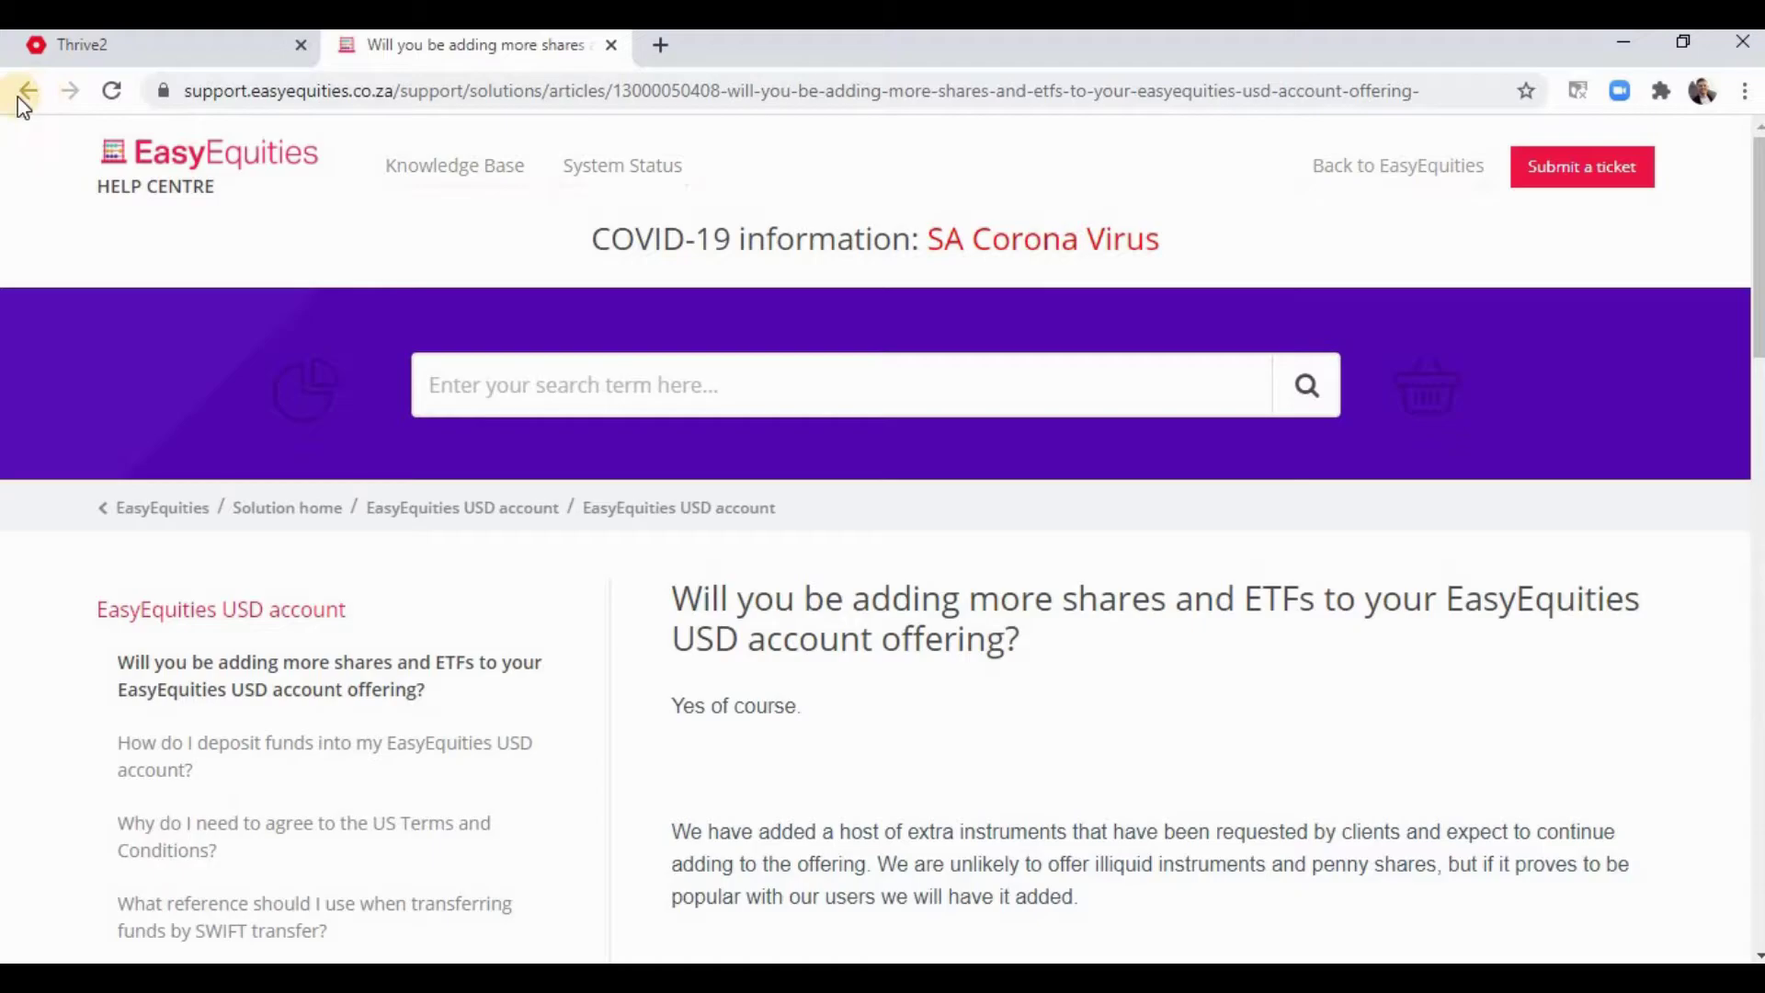
left_click(28, 90)
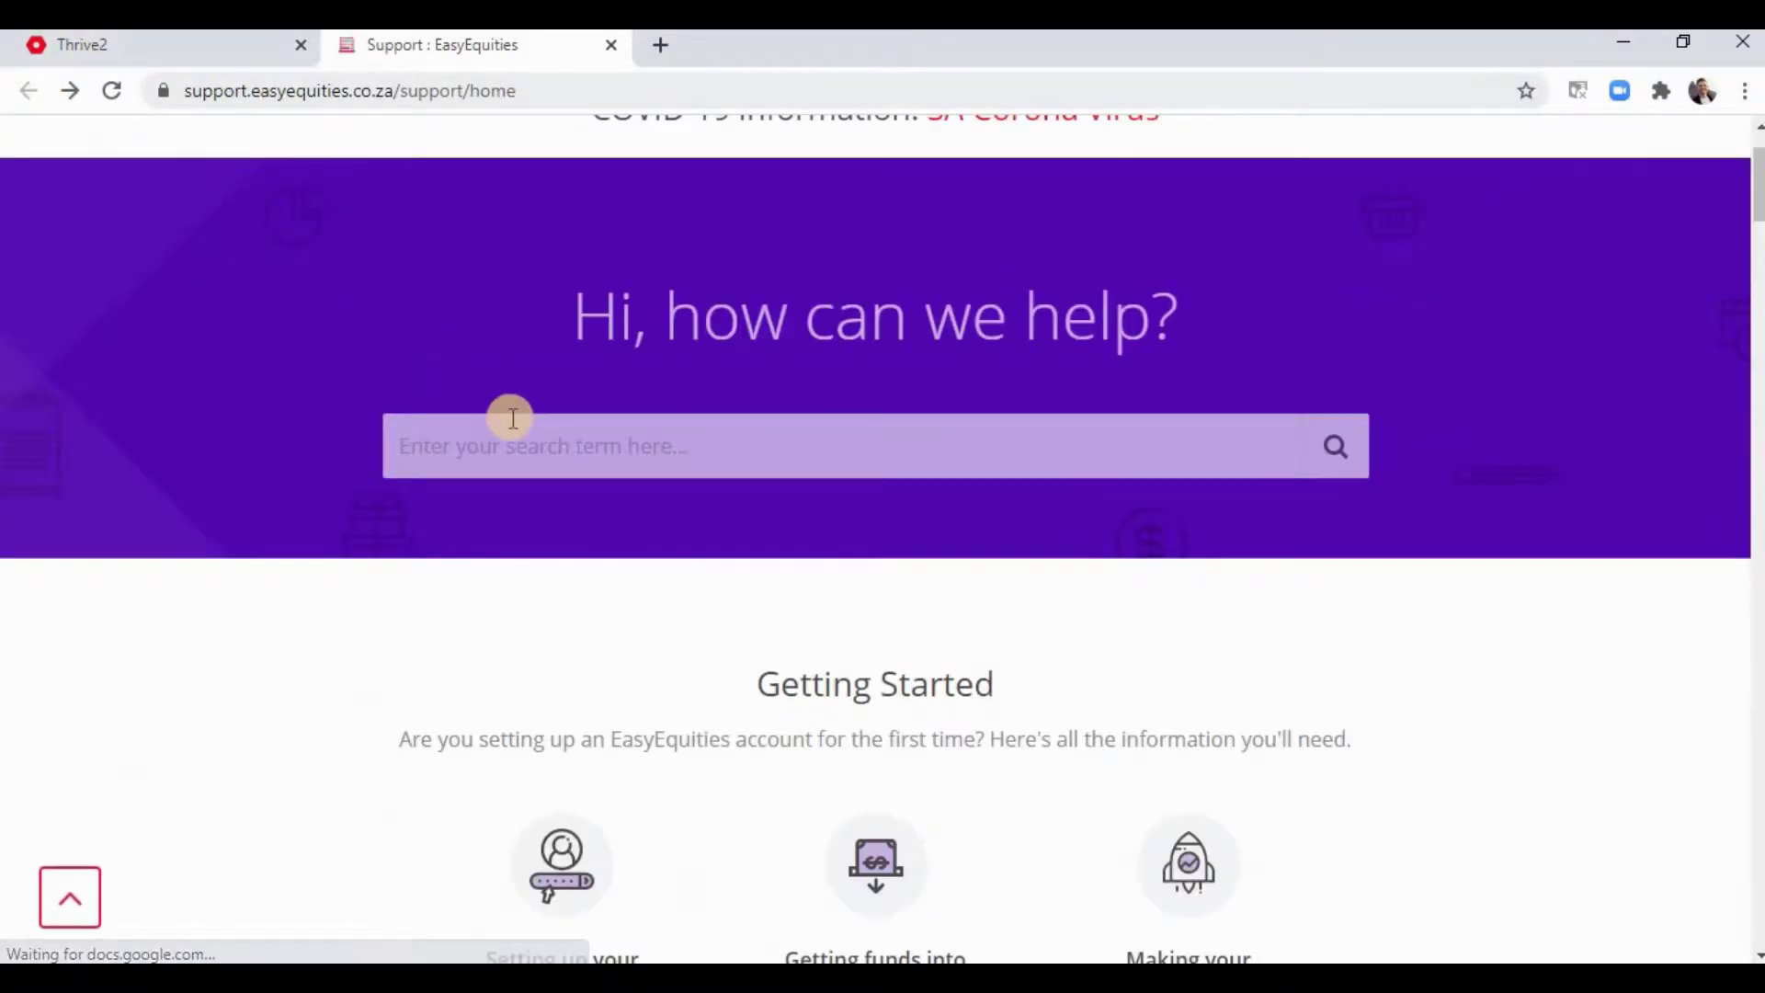